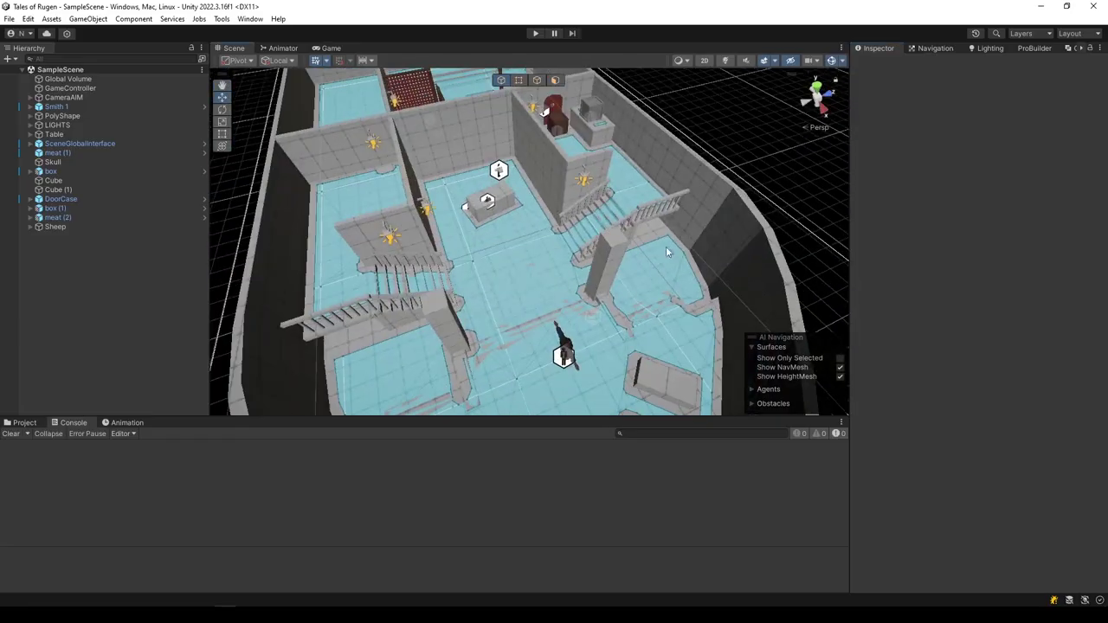
Fly the Scene view over to the sheep, select the Sheep and frame it with F
mouse_move(682, 258)
right_mouse_down()
mouse_move(503, 258)
mouse_move(587, 252)
mouse_move(548, 212)
right_mouse_up()
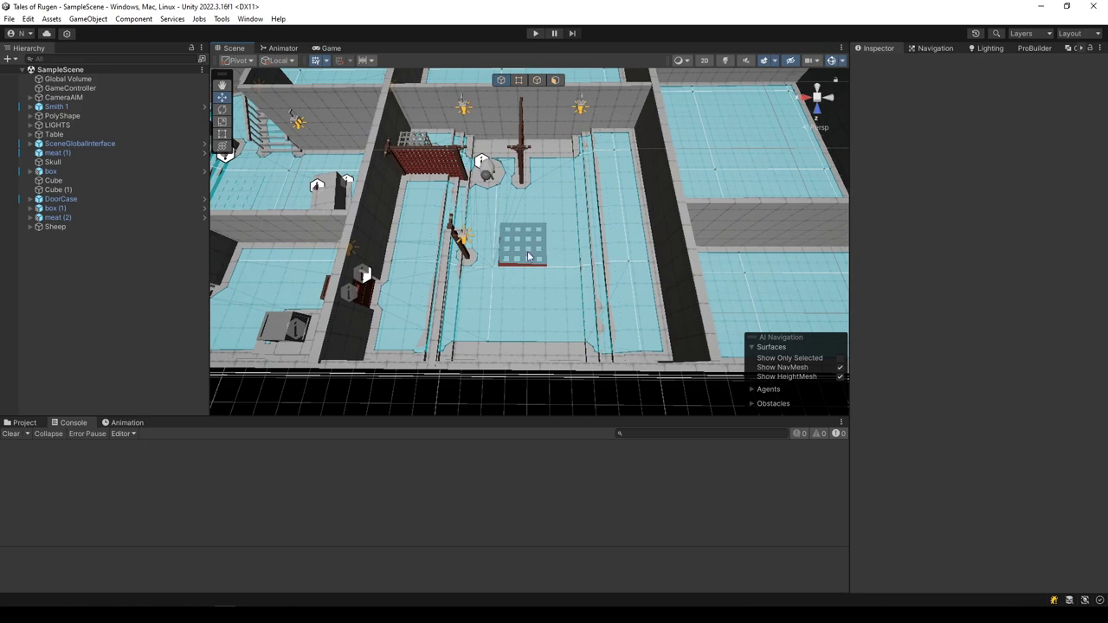
mouse_move(529, 256)
right_mouse_down()
mouse_move(722, 202)
mouse_move(473, 205)
mouse_move(554, 259)
mouse_move(508, 303)
mouse_move(536, 226)
right_mouse_up()
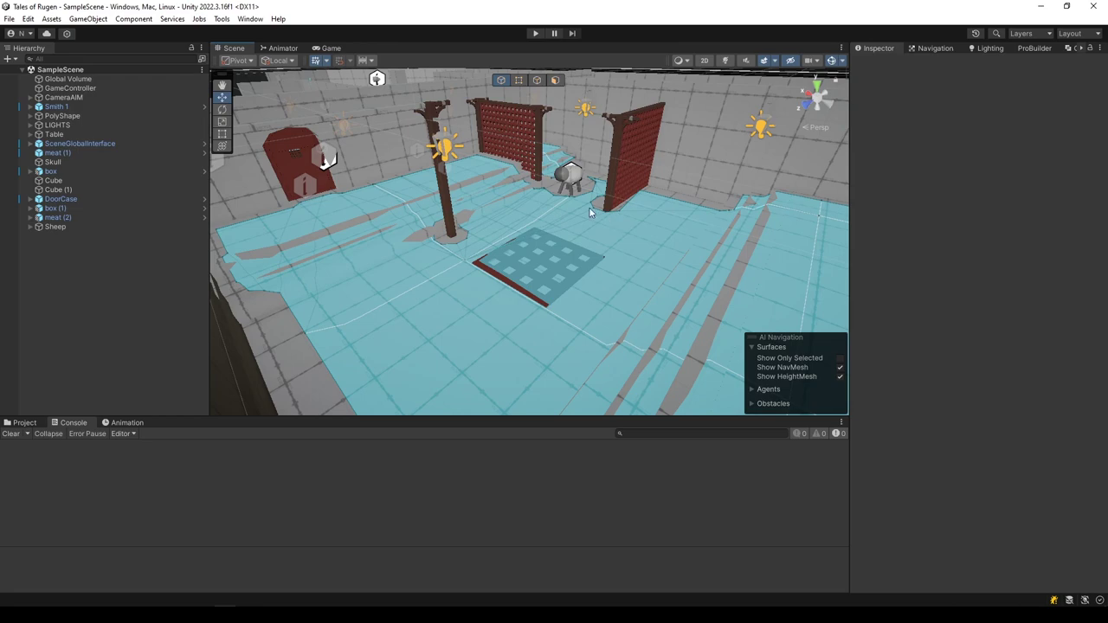
left_click(568, 177)
mouse_move(668, 277)
left_mouse_down("alt")
mouse_move(510, 275)
mouse_move(663, 329)
mouse_move(554, 104)
left_mouse_up("alt")
key("f")
scroll(663, 324, "down", 5)
Play the game and talk to the sheep: greet her, say you're broke, then end the conversation
left_click(535, 32)
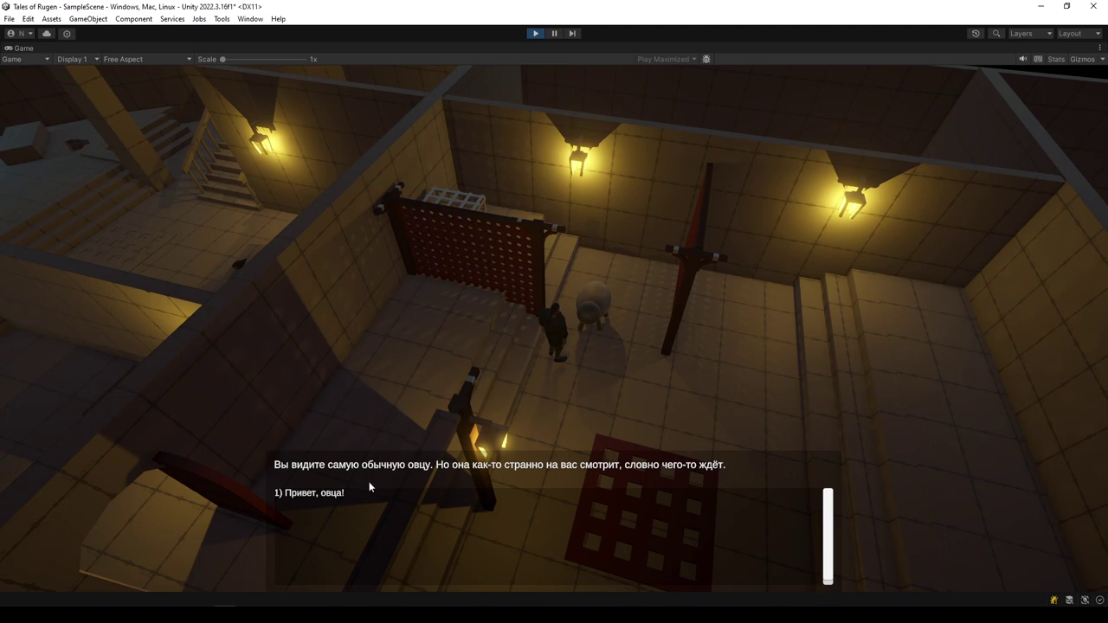
left_click(331, 495)
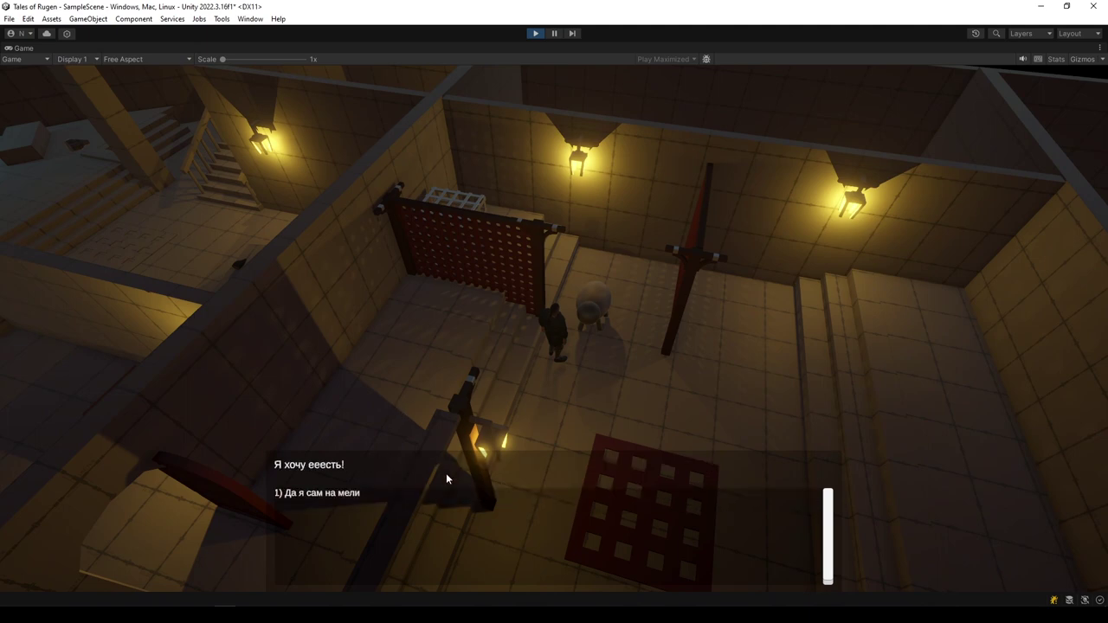
left_click(334, 492)
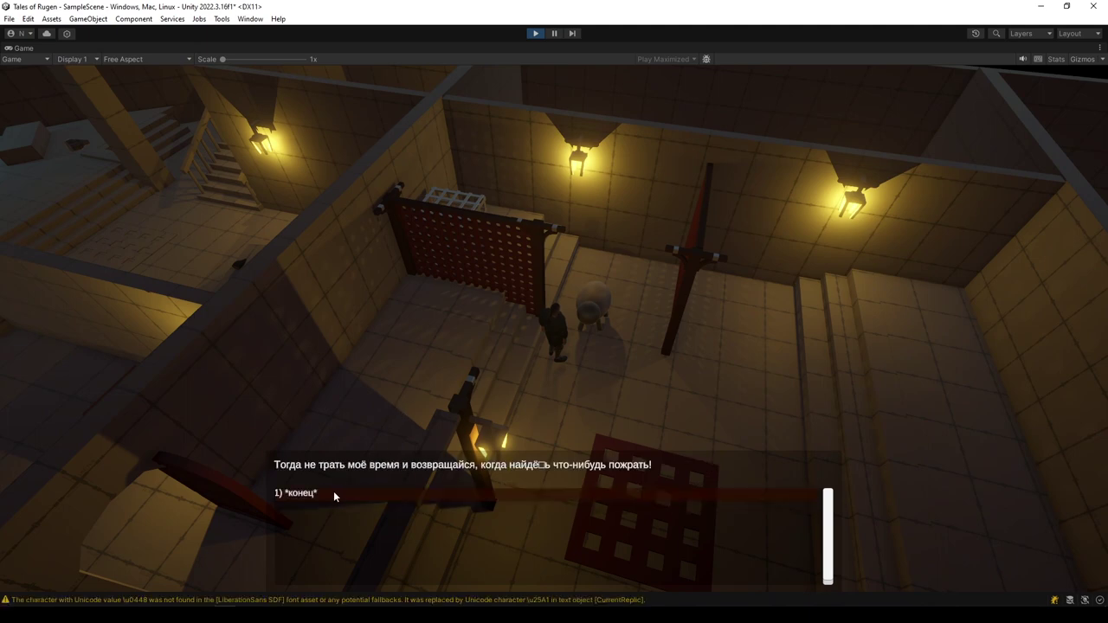
left_click(319, 494)
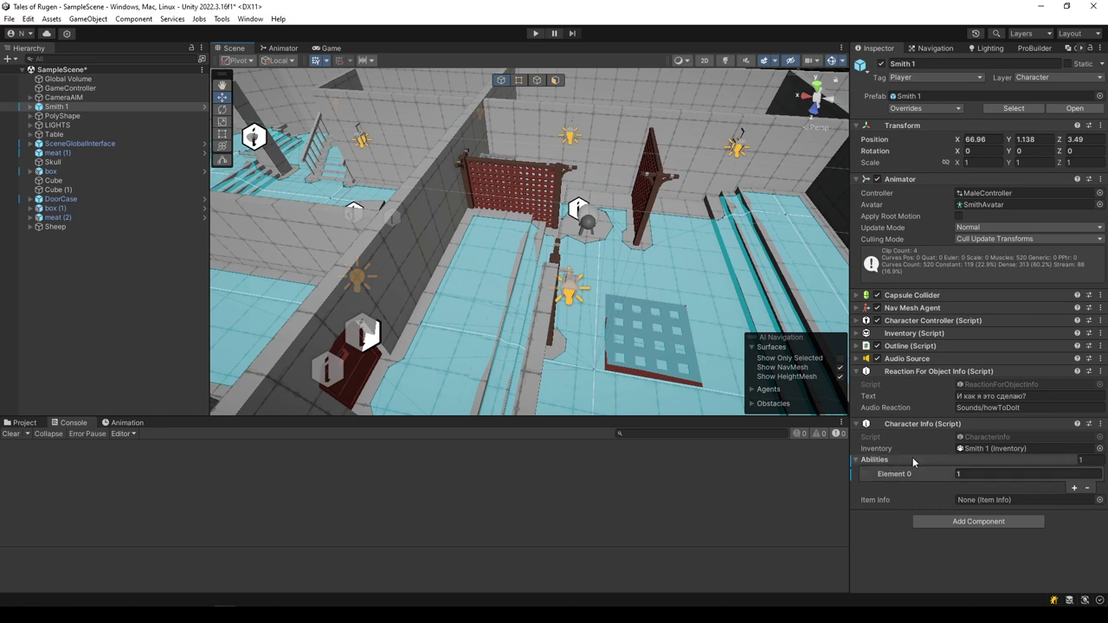
Set Smith 1's Abilities list size to 0 and start Play mode again
left_click(1090, 462)
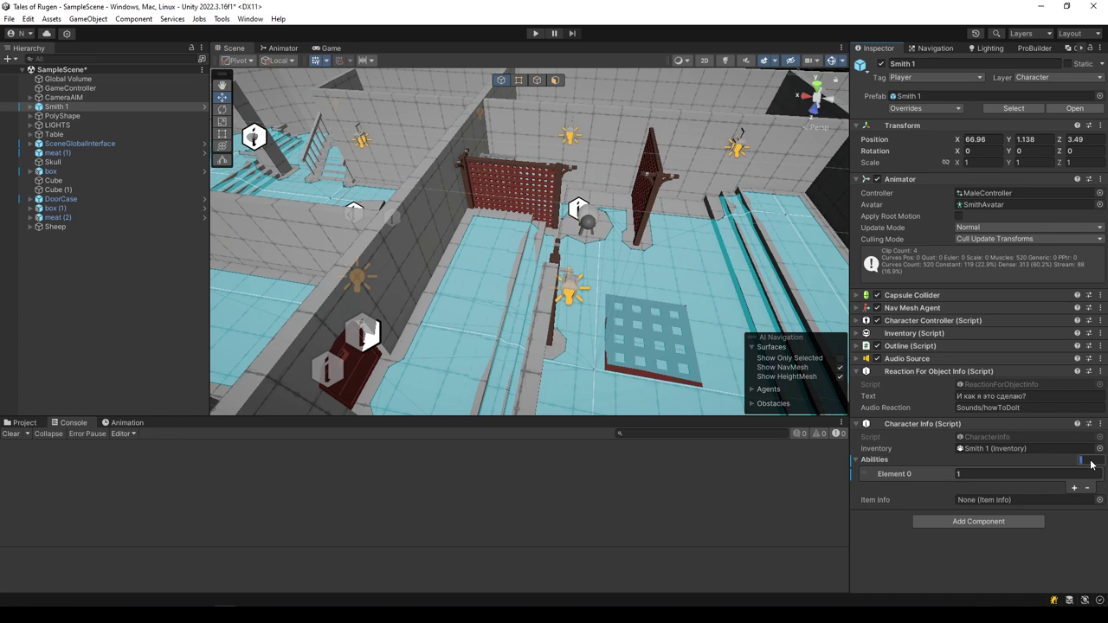
type("0")
key("Return")
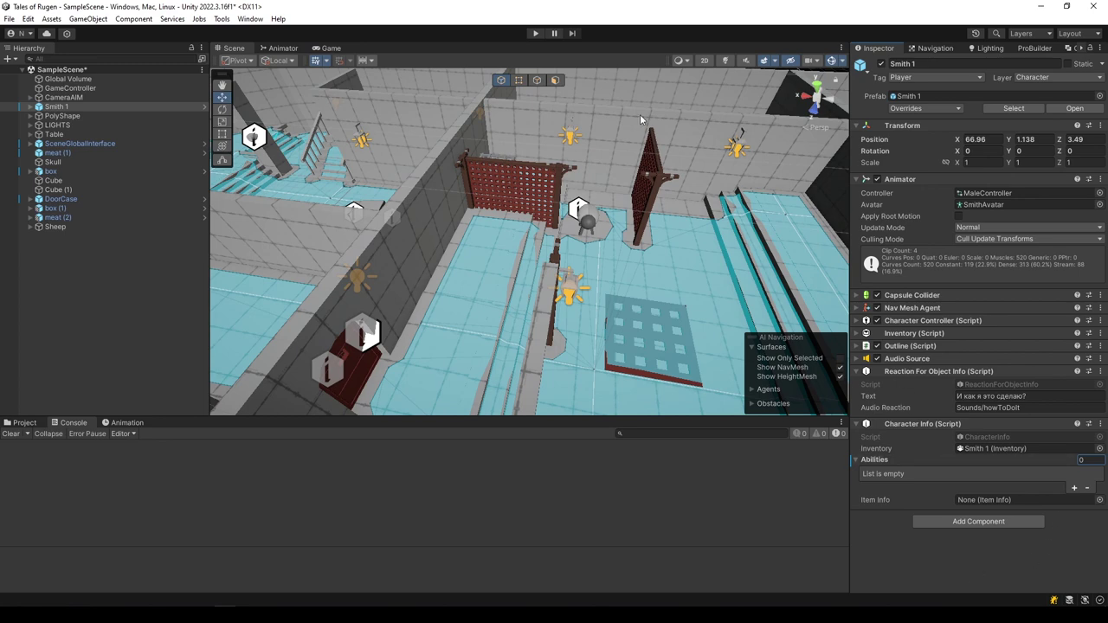
left_click(535, 32)
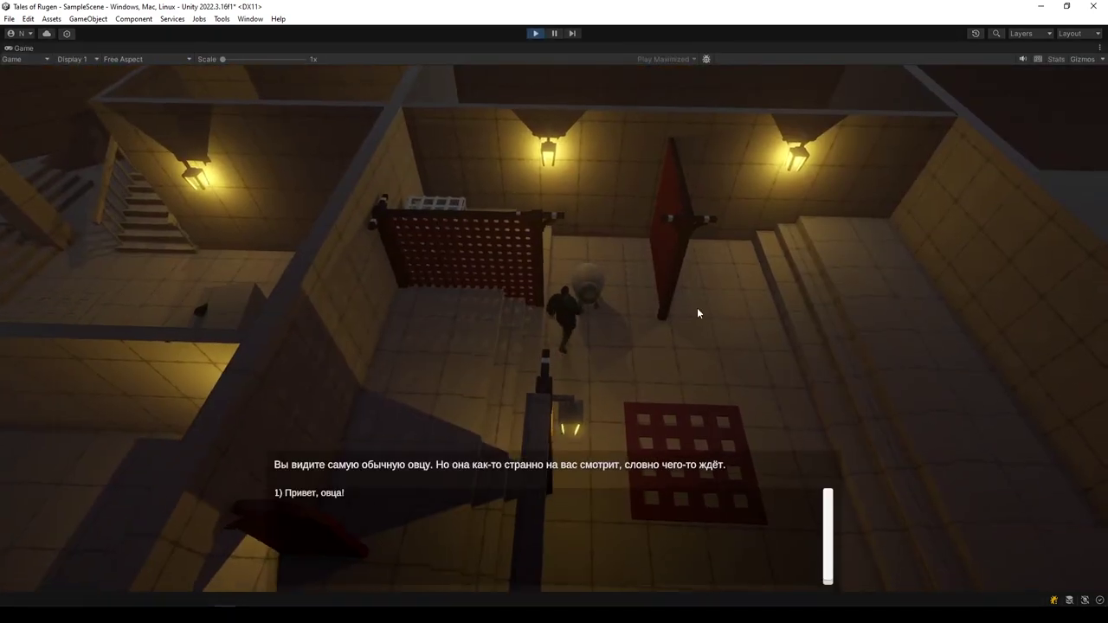
Greet the sheep, stop the game with Ctrl+P, and add Element 0 to Smith 1's Abilities
left_click(336, 493)
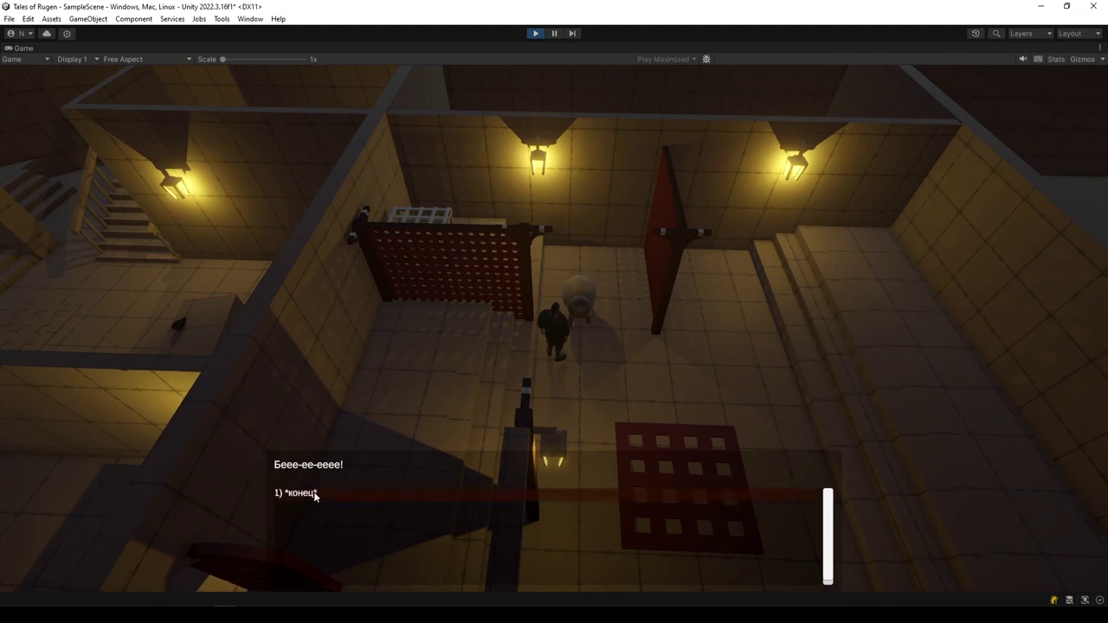
key("ctrl+p")
left_click(1074, 487)
Enter 1 as the value of Abilities Element 0 and commit it
left_click(978, 475)
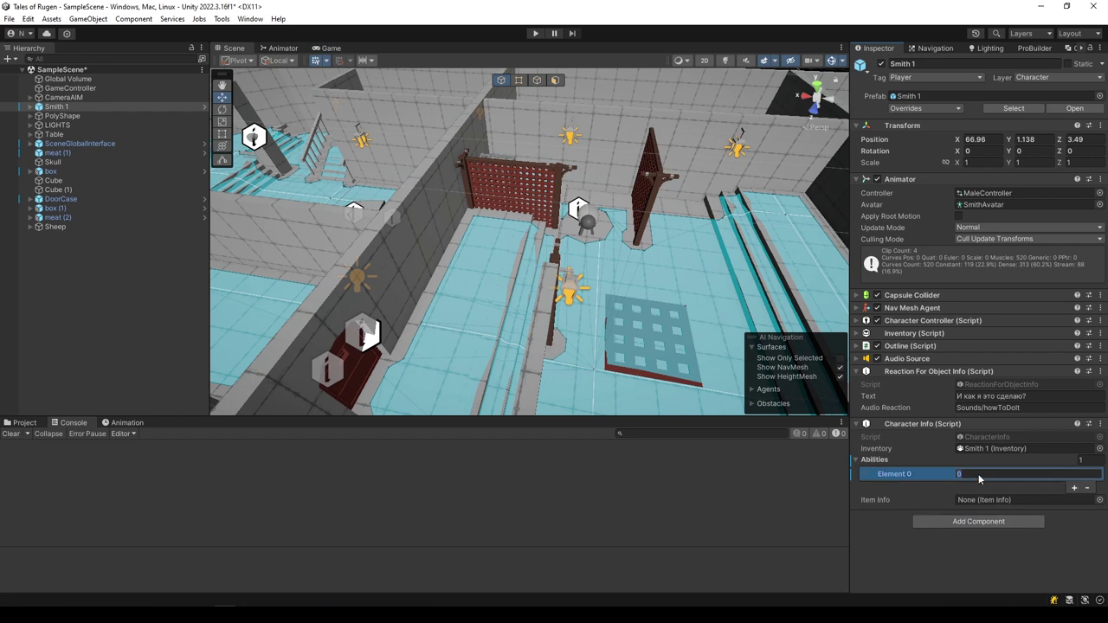
type("1")
left_click(976, 537)
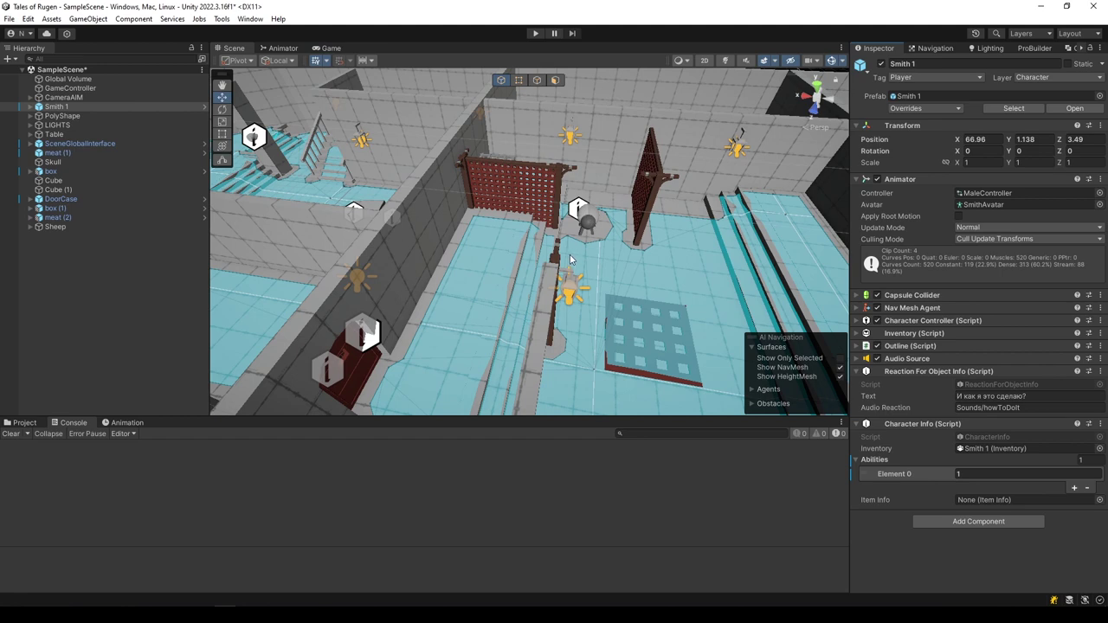
Play, walk to the sheep, run through greeting, broke reply and ending, then walk to Кусок мяса
left_click(533, 36)
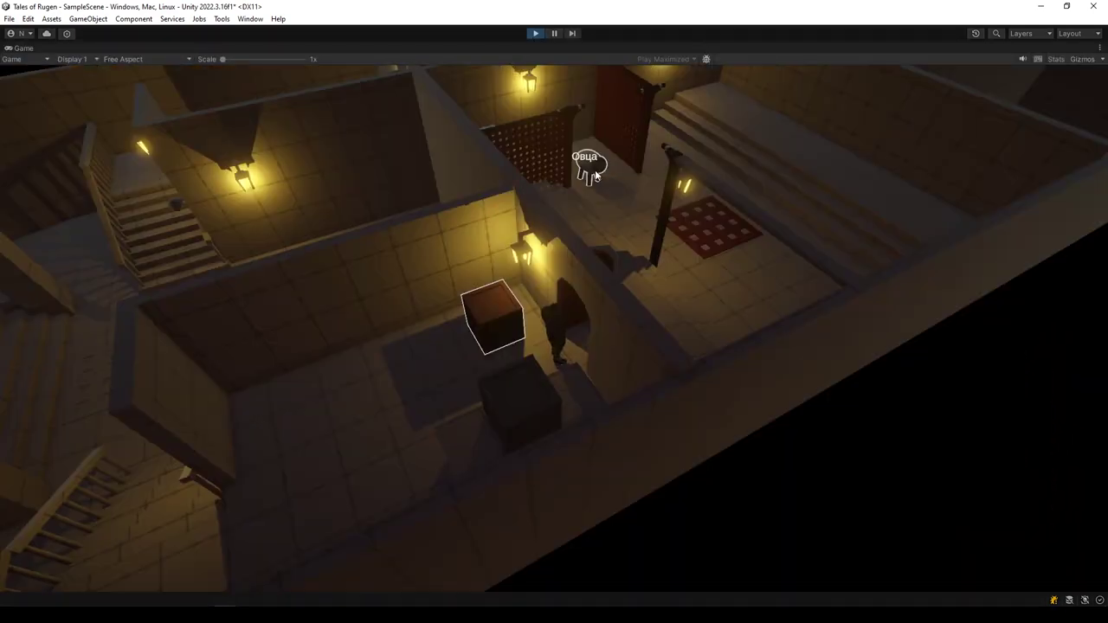
left_click(595, 176)
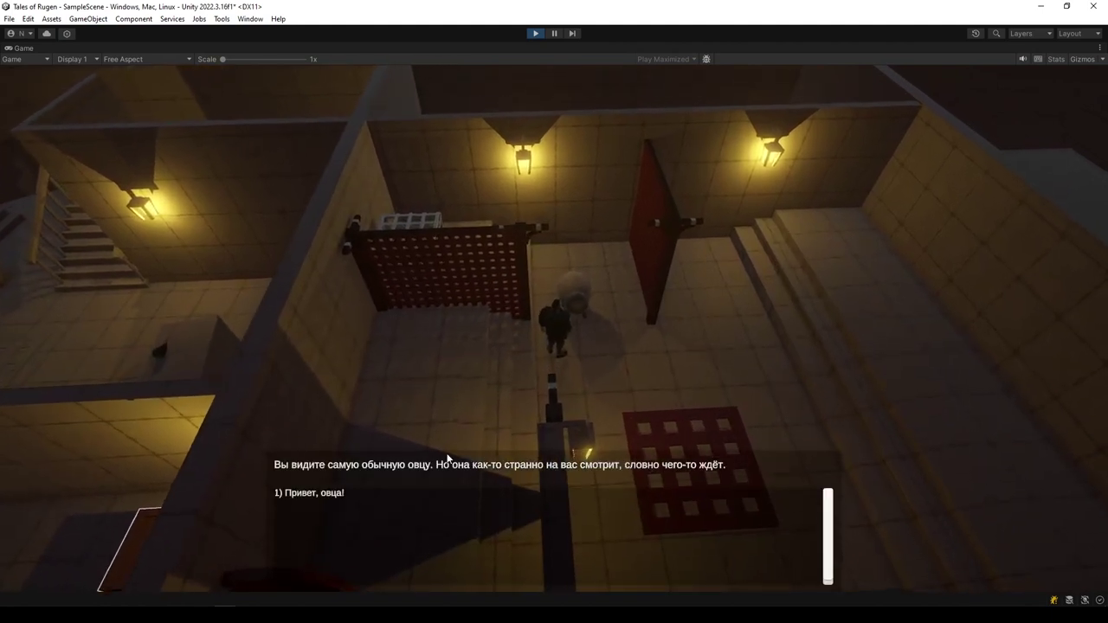
left_click(319, 494)
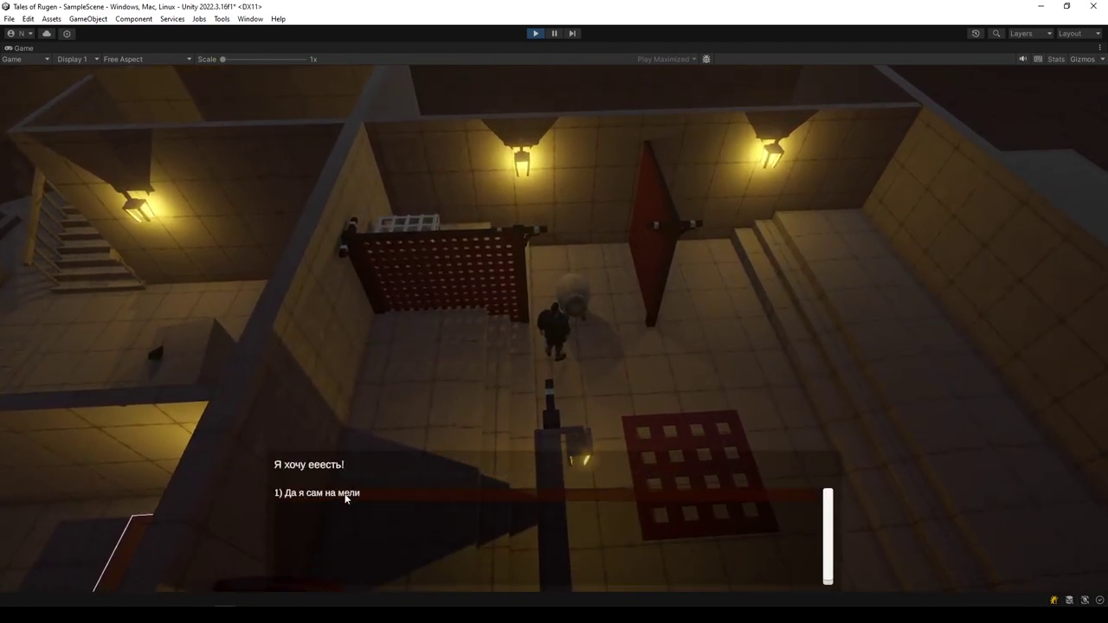
left_click(347, 498)
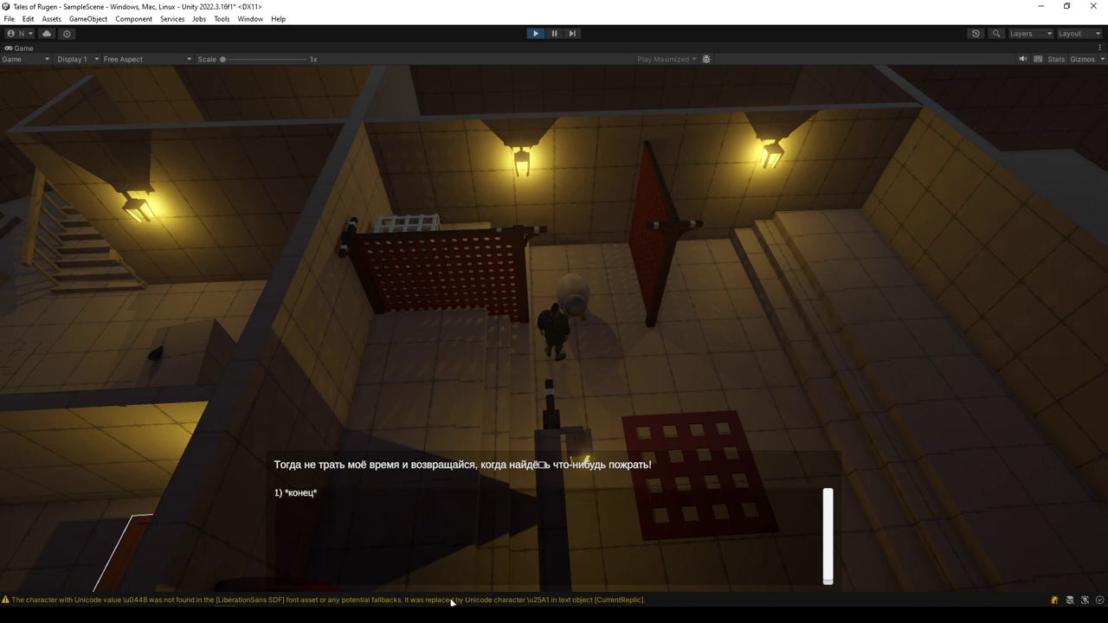
left_click(295, 494)
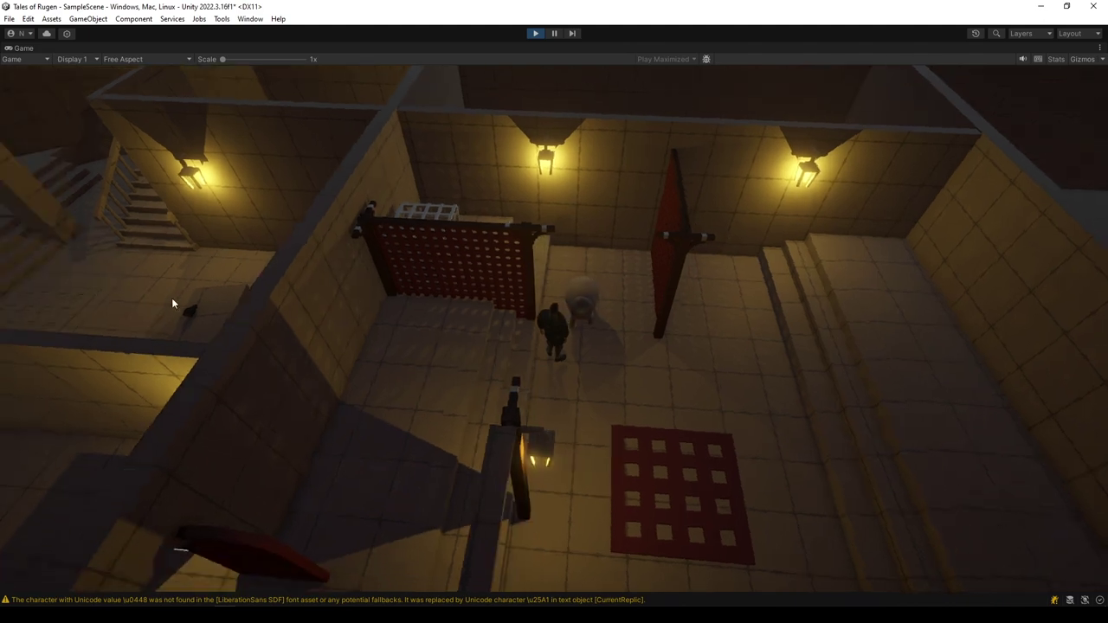
left_click(196, 316)
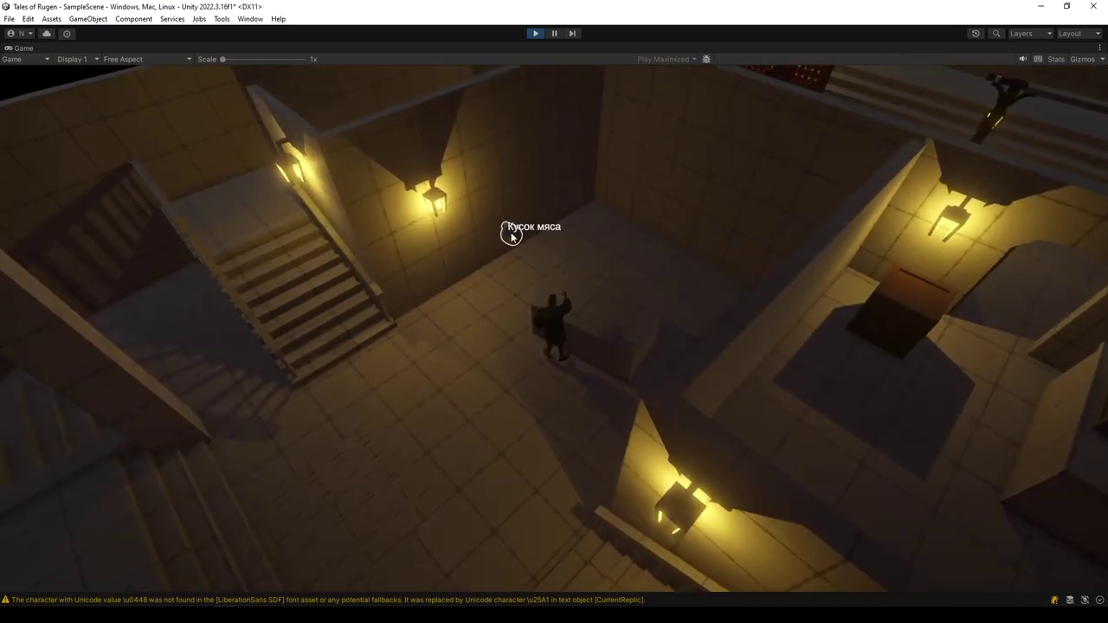
Pick up the piece of meat and confirm it appears in the inventory
left_click(512, 234)
left_click(742, 453)
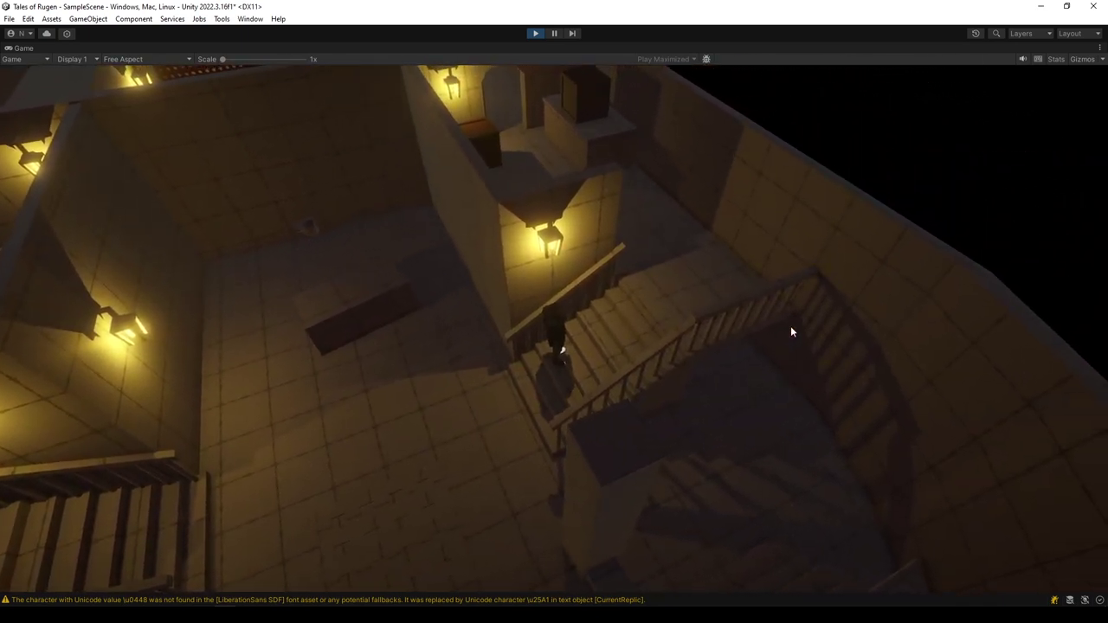
key("i")
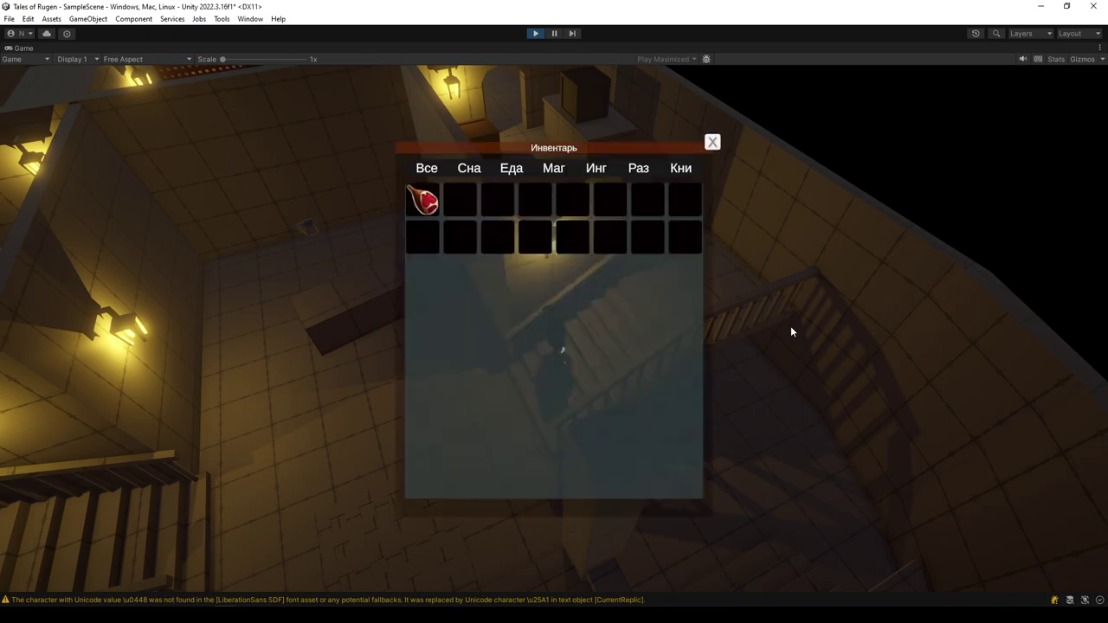
left_click(710, 142)
Return to the sheep, offer her the meat via 'У меня есть мясо', finish talking, and stop the game
left_click(600, 105)
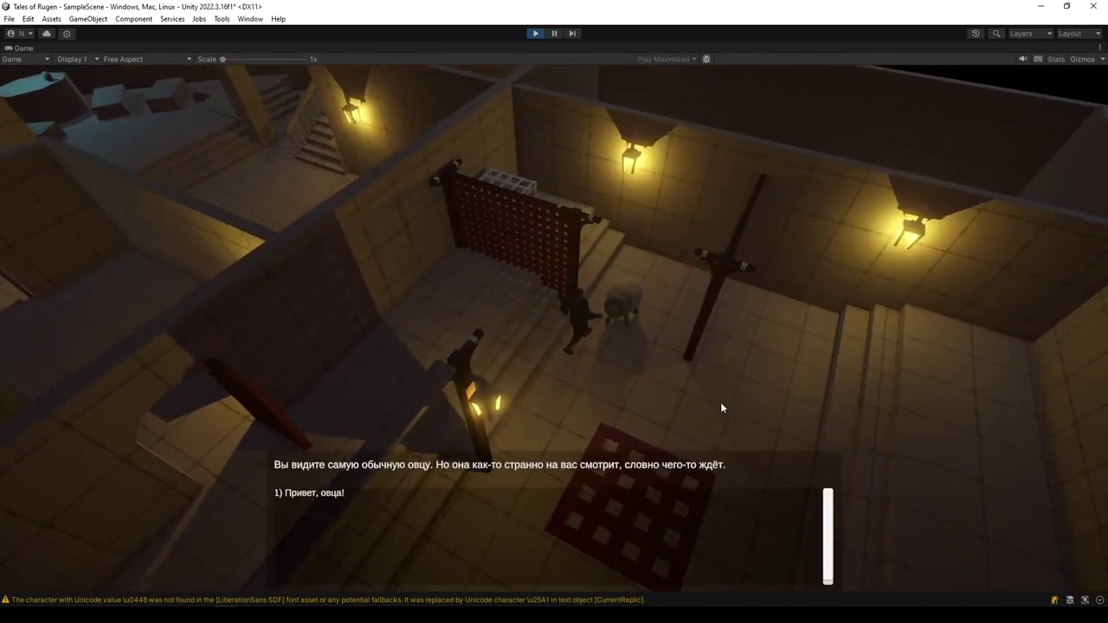
left_click(330, 493)
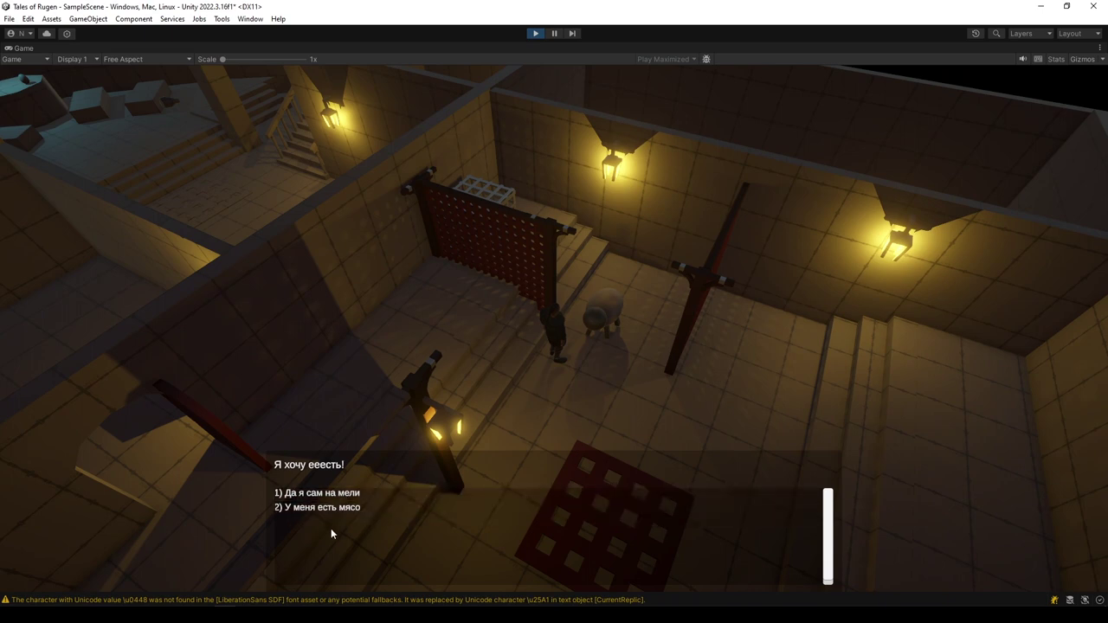
left_click(339, 511)
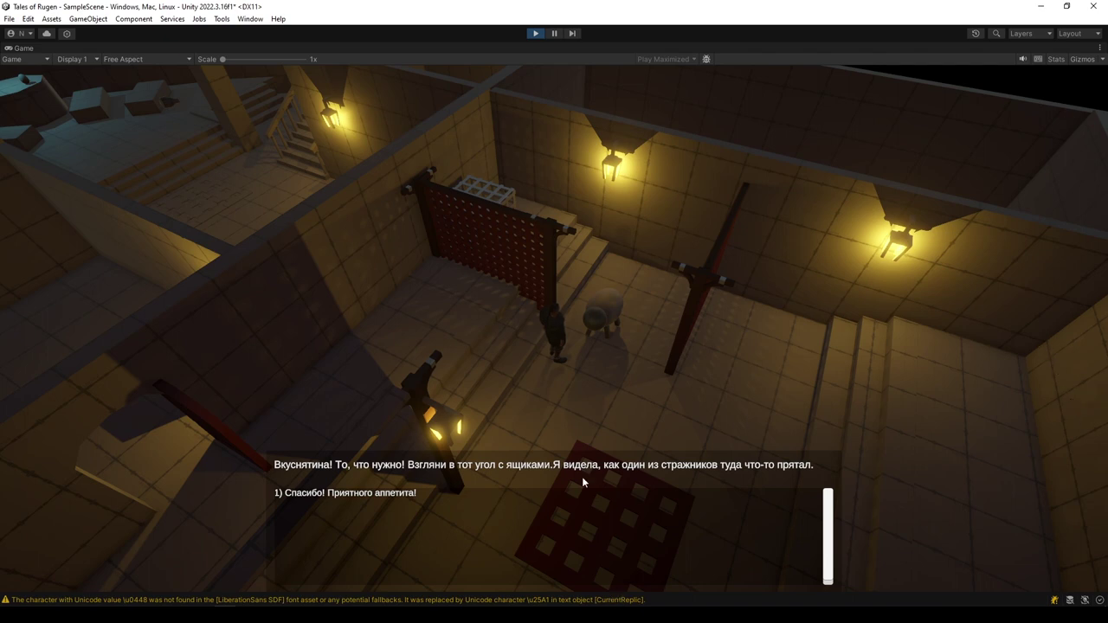
left_click(407, 496)
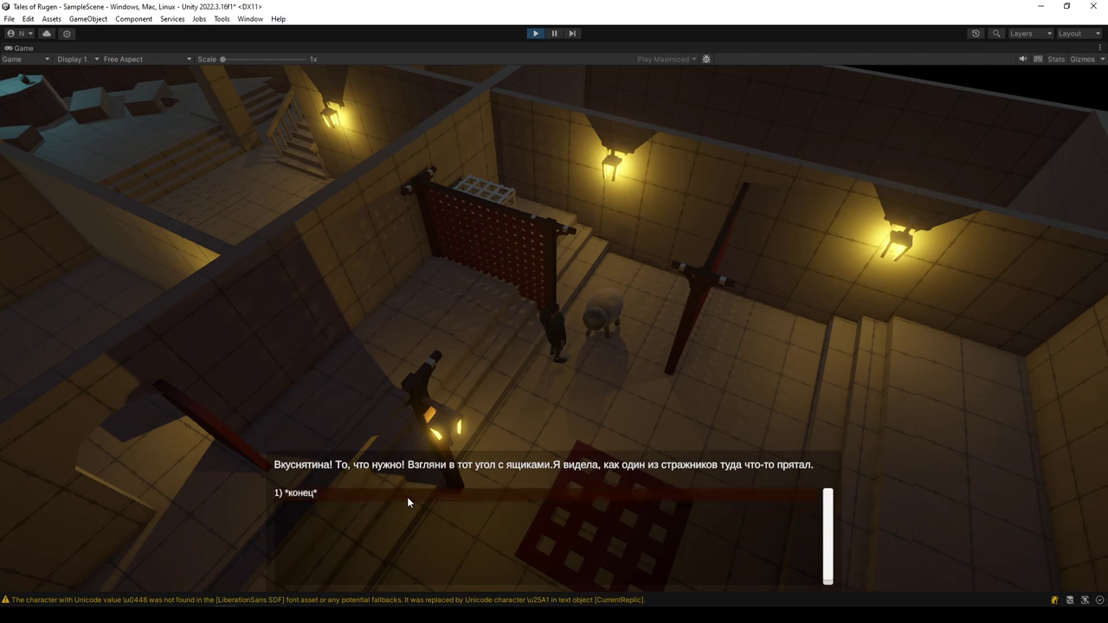
key("1")
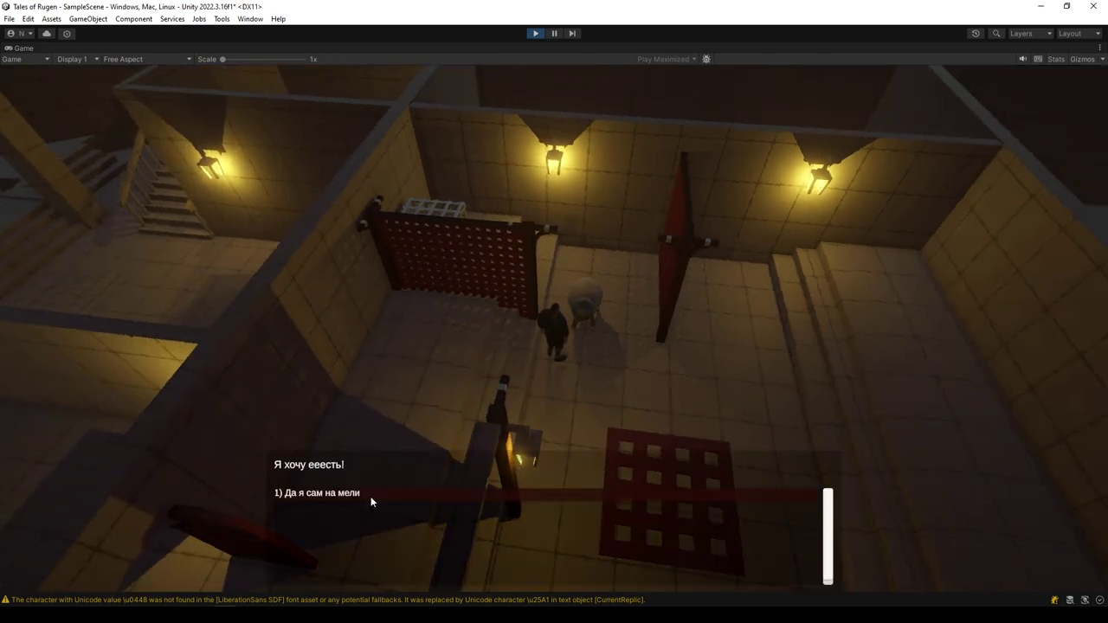
left_click(370, 496)
left_click(349, 495)
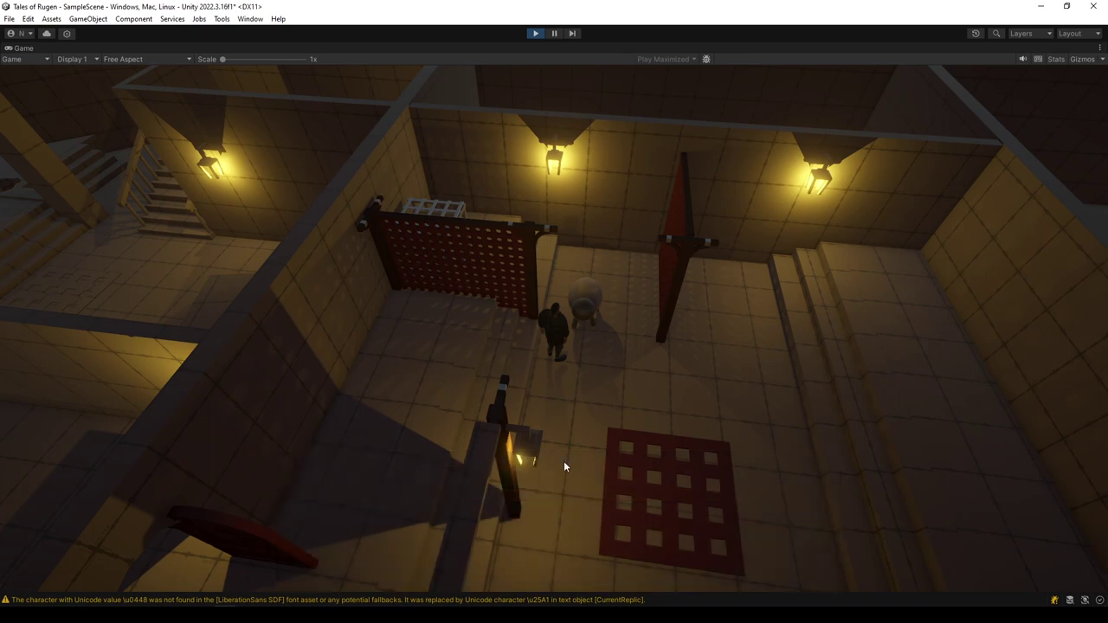
left_click(536, 34)
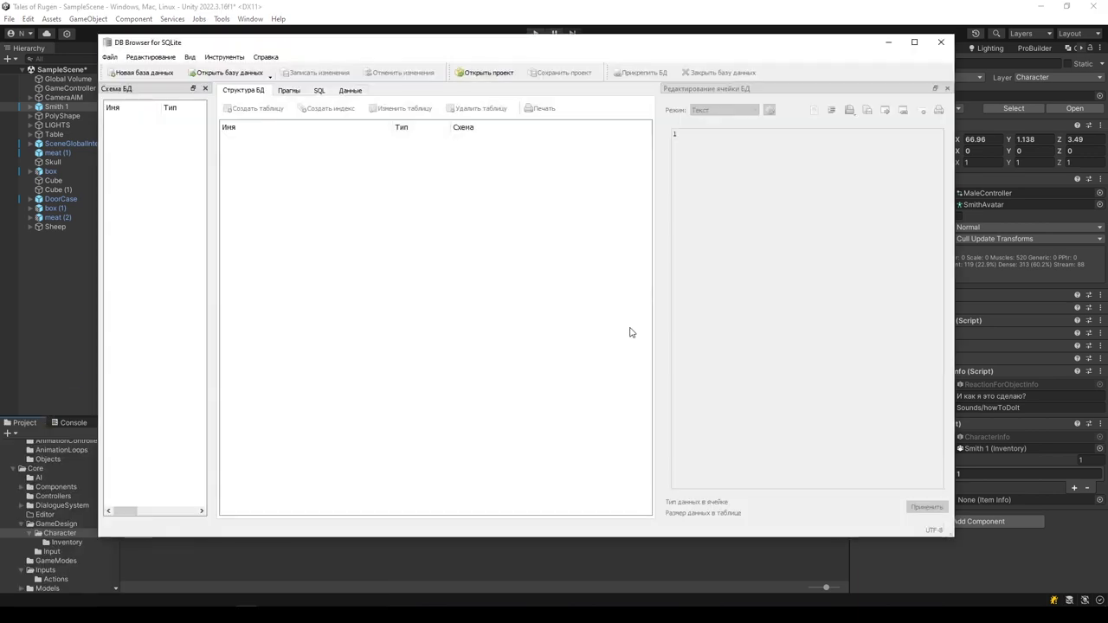
Reopen GameData.db from recent files and compare the dialogues, pharses and phrases_block tables
left_click(110, 58)
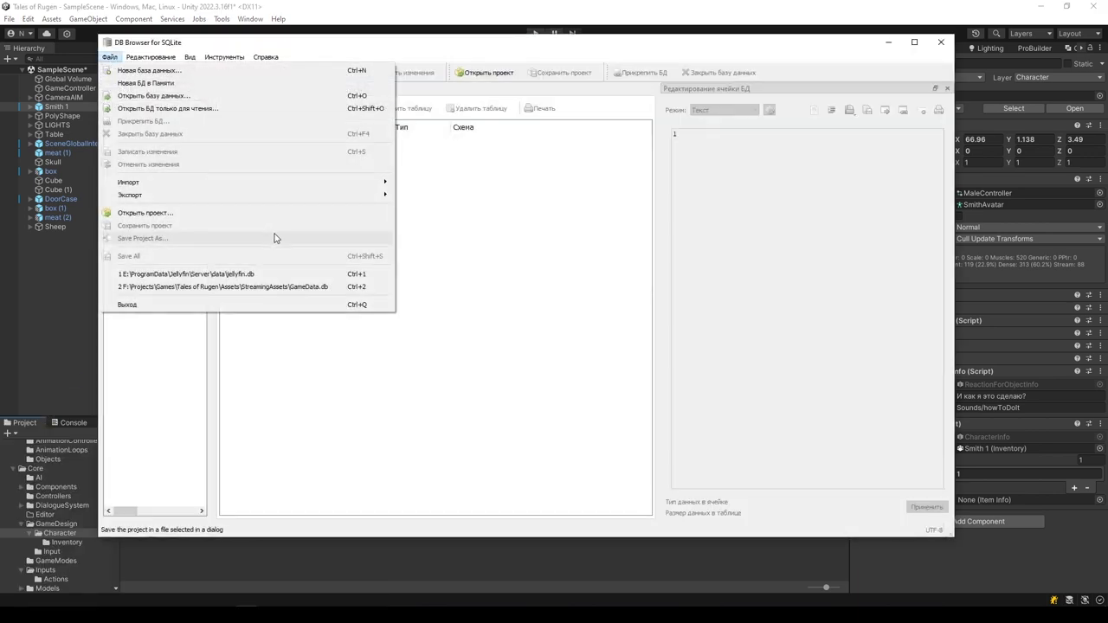
left_click(259, 287)
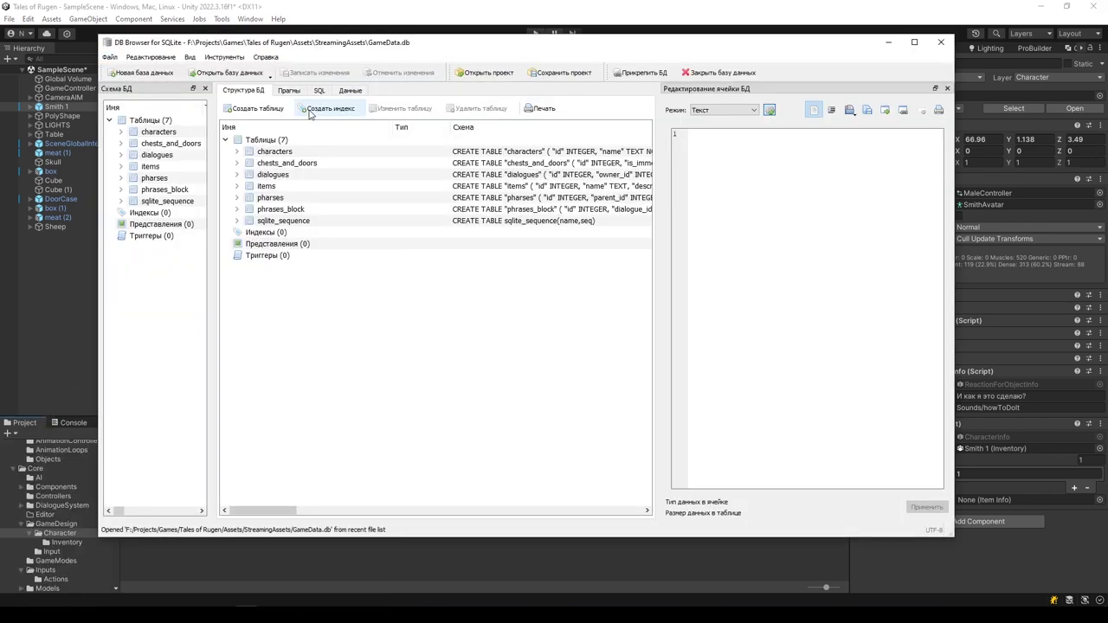
left_click(310, 175)
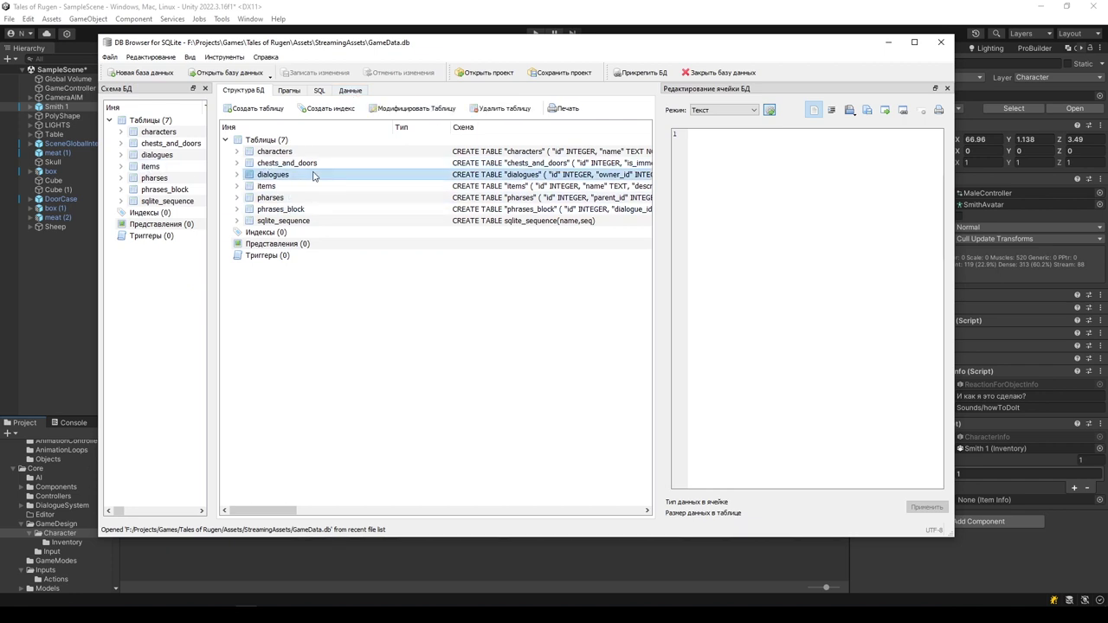
left_click(312, 210)
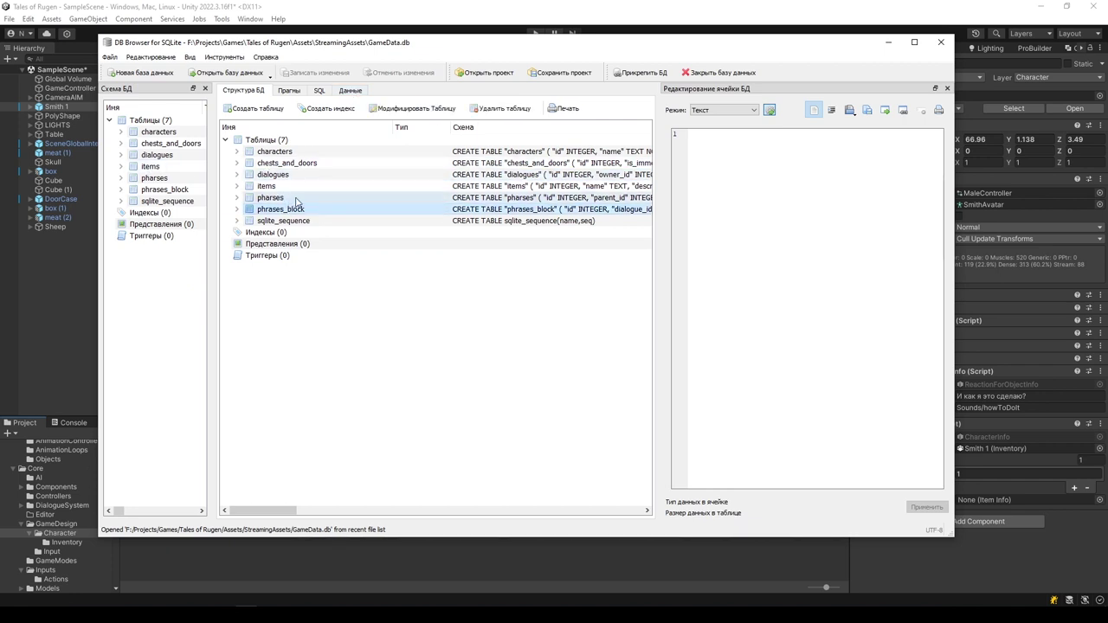
left_click(294, 198)
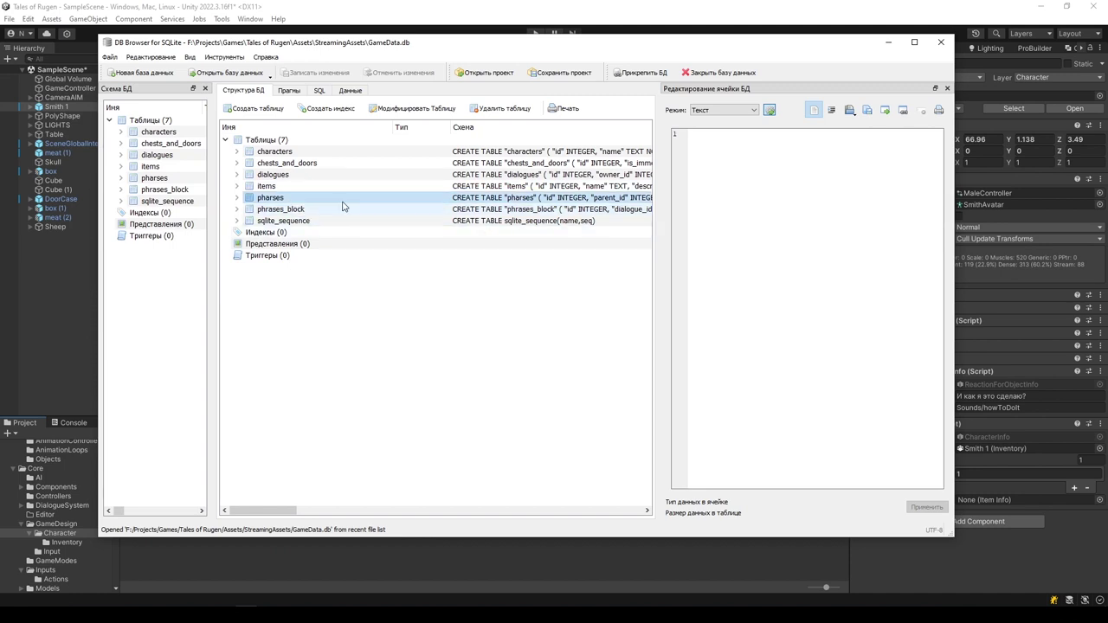
left_click(304, 179)
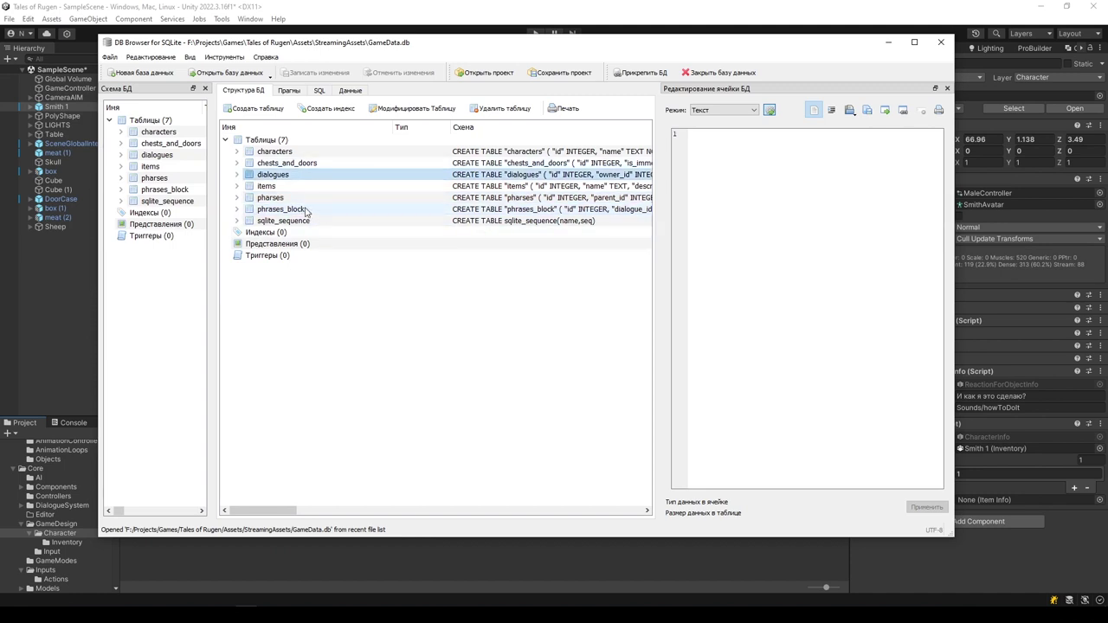
left_click(307, 209)
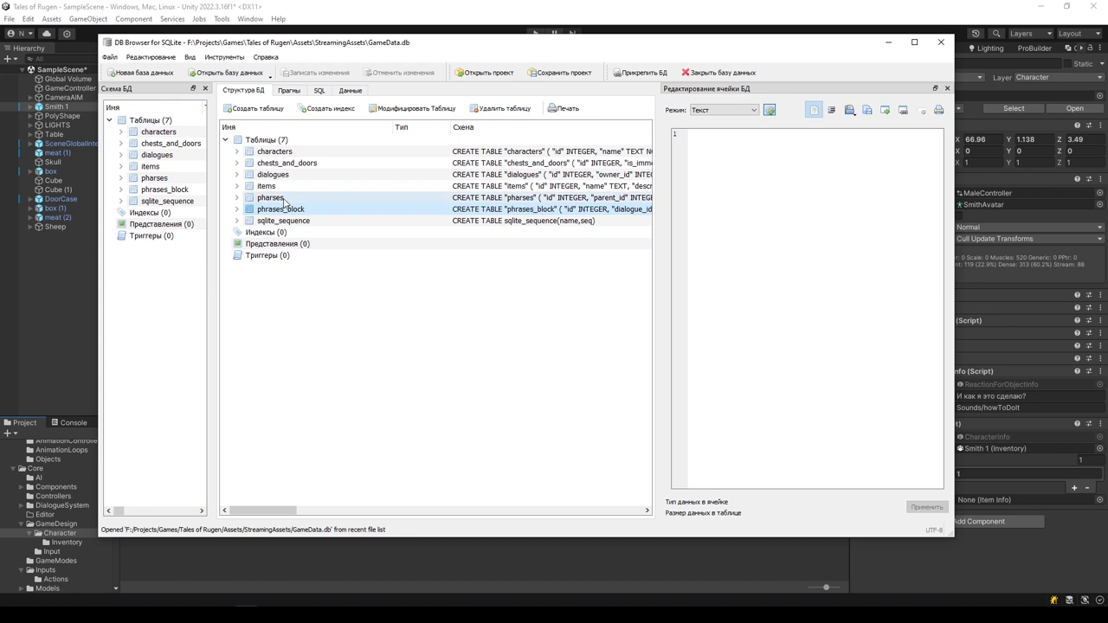
left_click(295, 198)
left_click(247, 175)
Expand dialogues and review its owner_id, condition, is_repeatable, is_used and priority columns
double_click(247, 175)
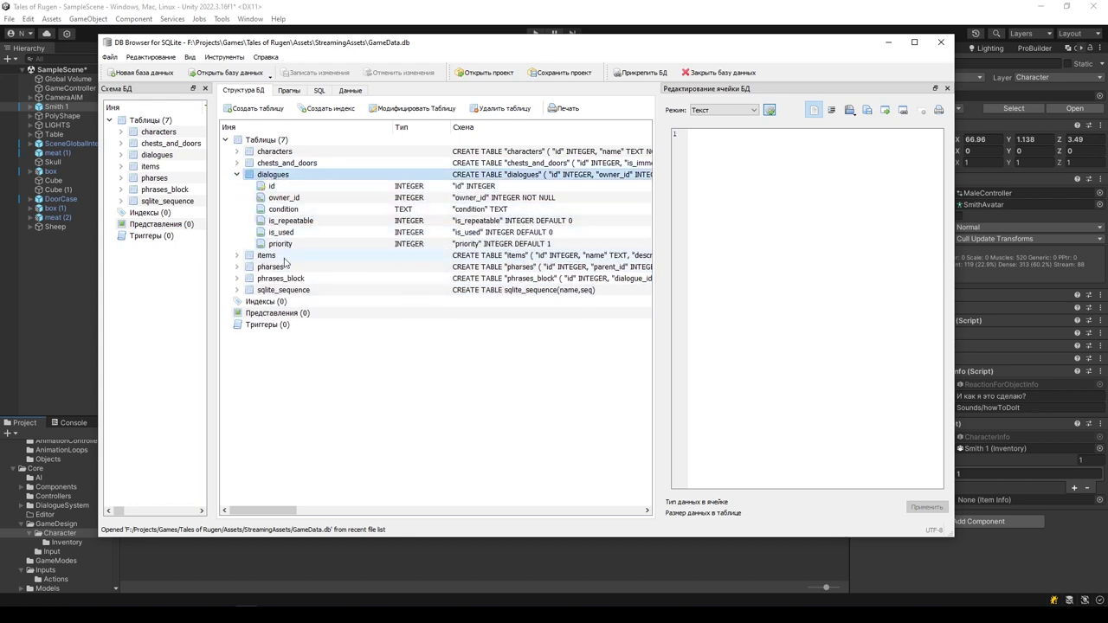
left_click(290, 199)
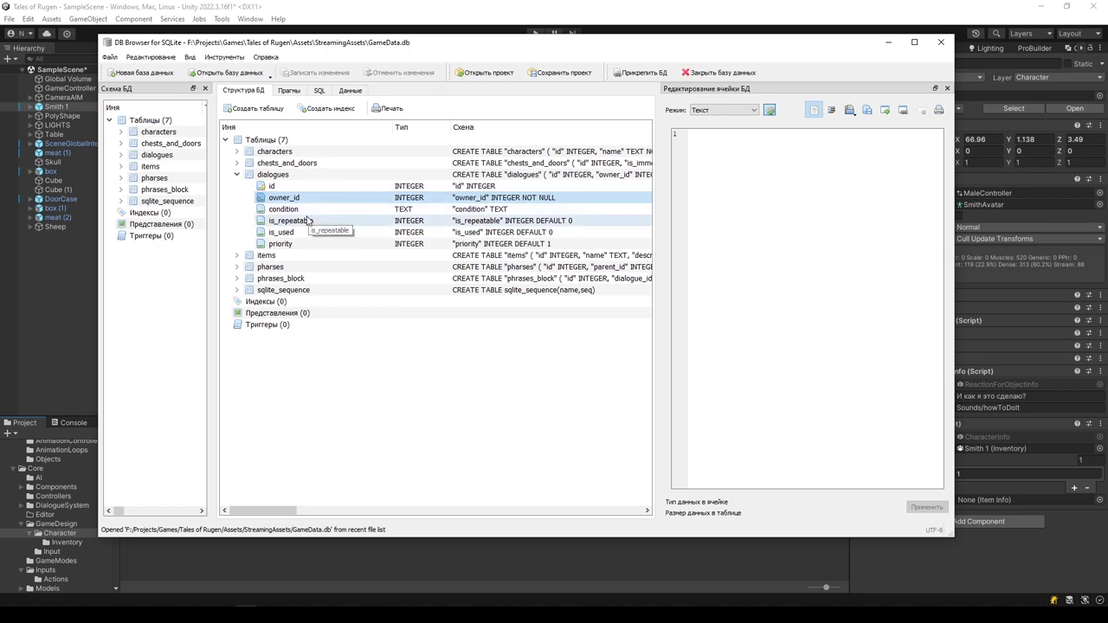
left_click(355, 209)
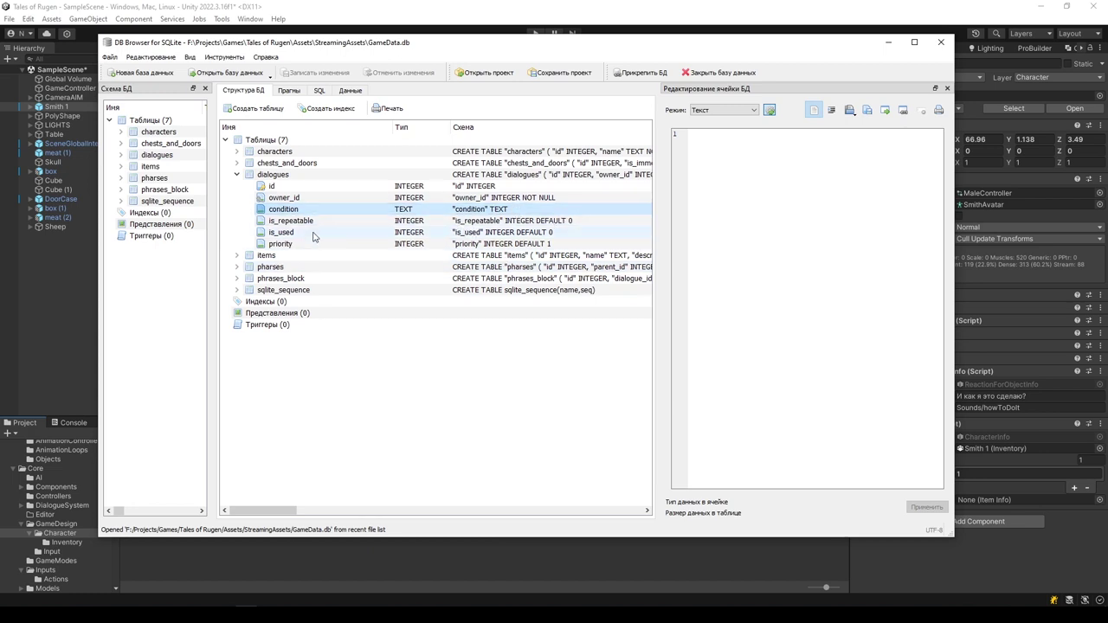
left_click(344, 224)
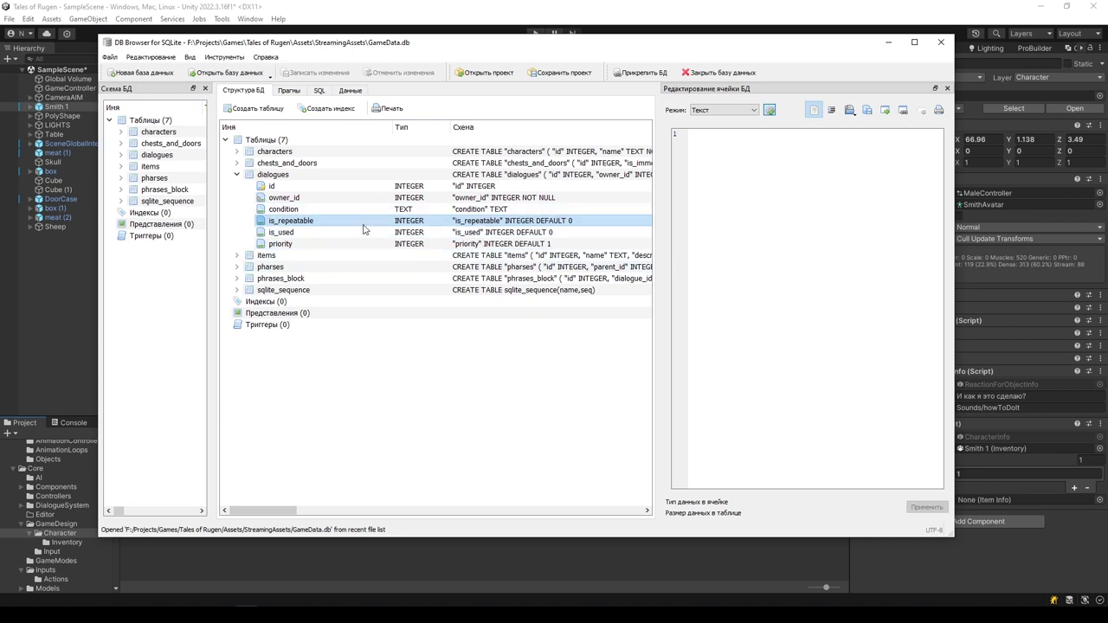
left_click(322, 232)
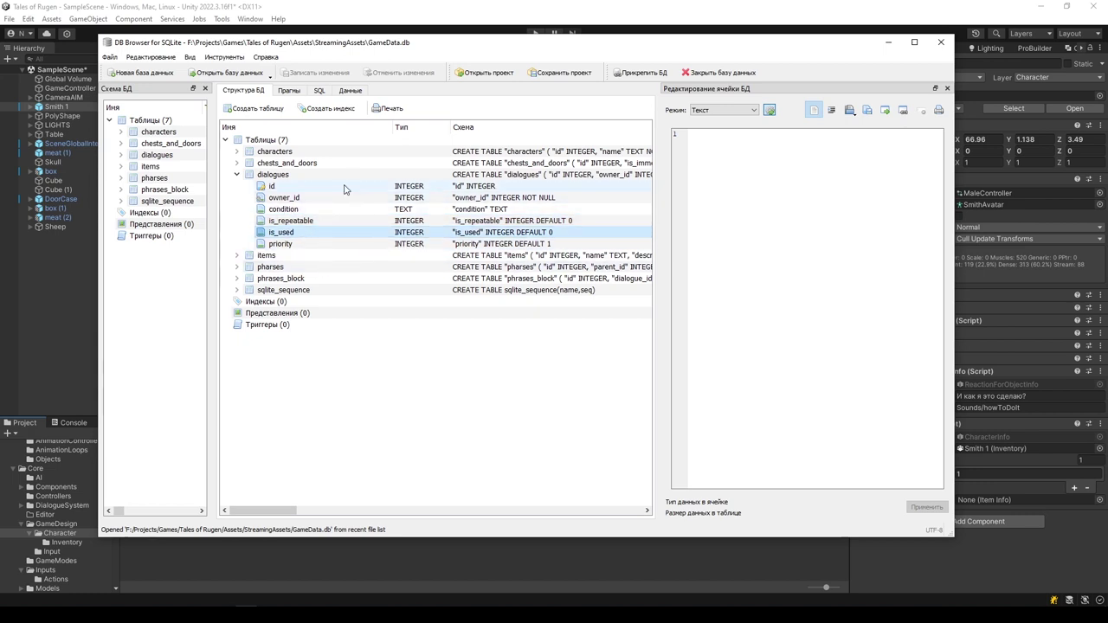
left_click(304, 246)
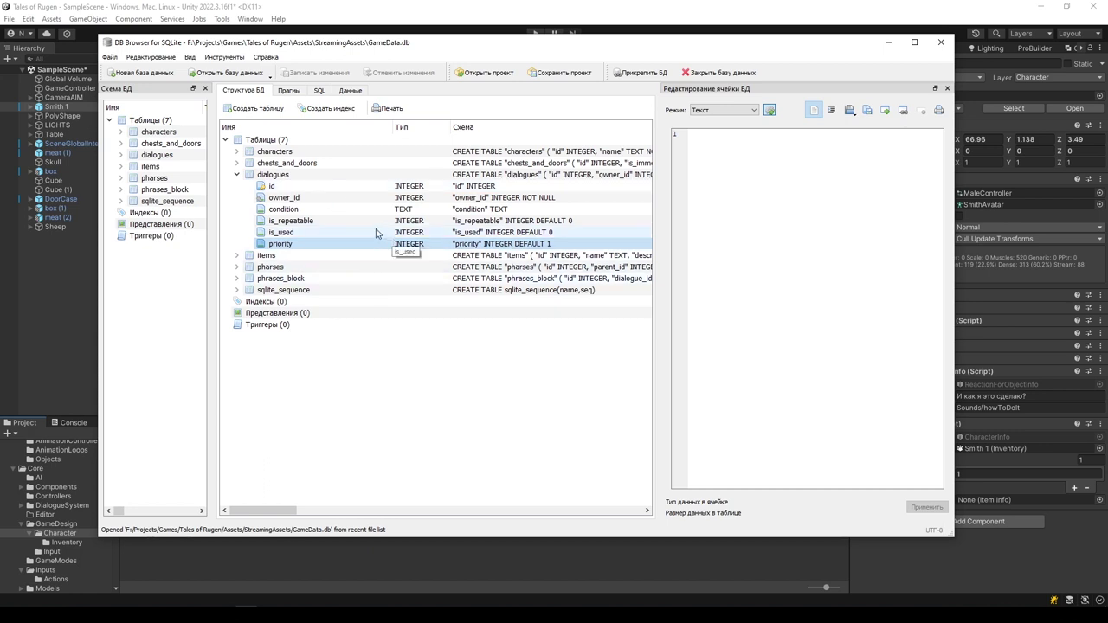
left_click(286, 210)
left_click(292, 224)
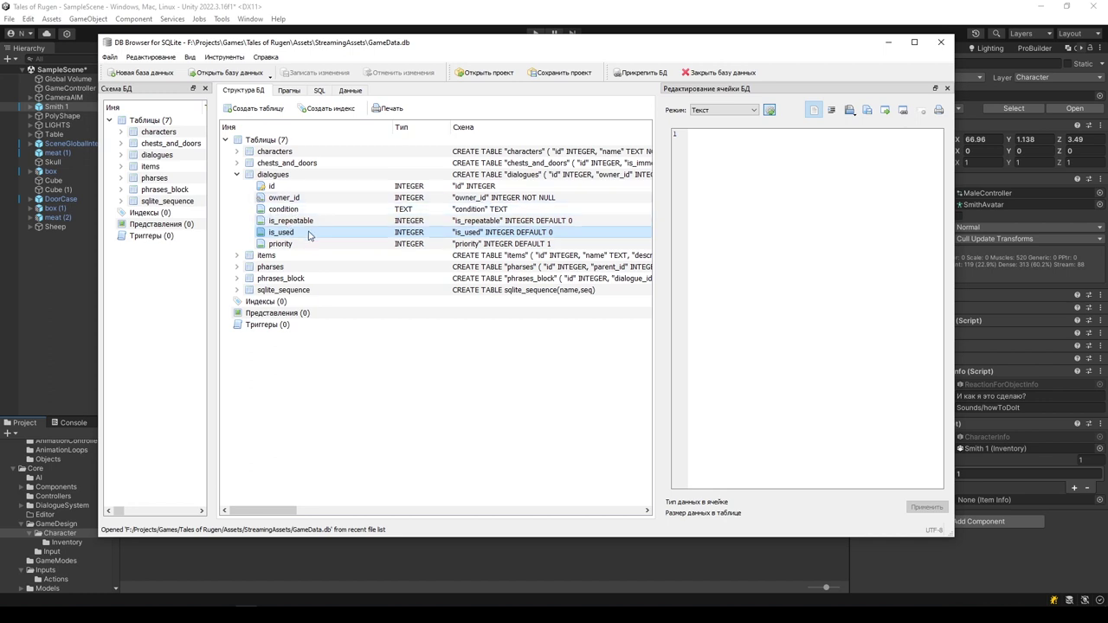
left_click(300, 233)
left_click(318, 245)
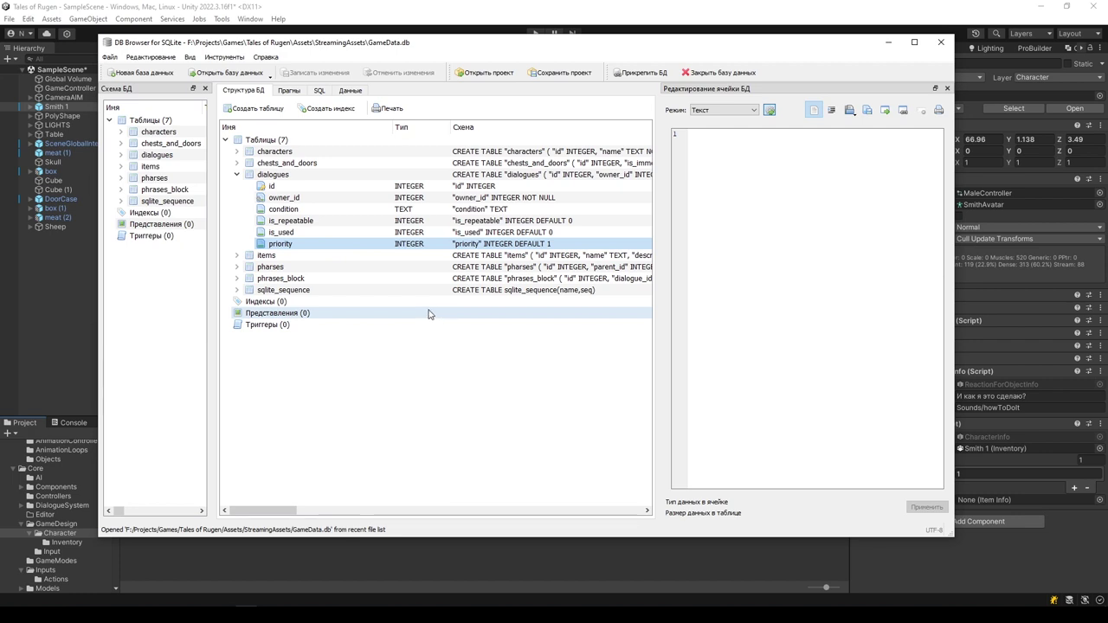
Expand phrases_block to review dialogue_id, owner_id, storyteller and is_first, then expand pharses
left_click(273, 281)
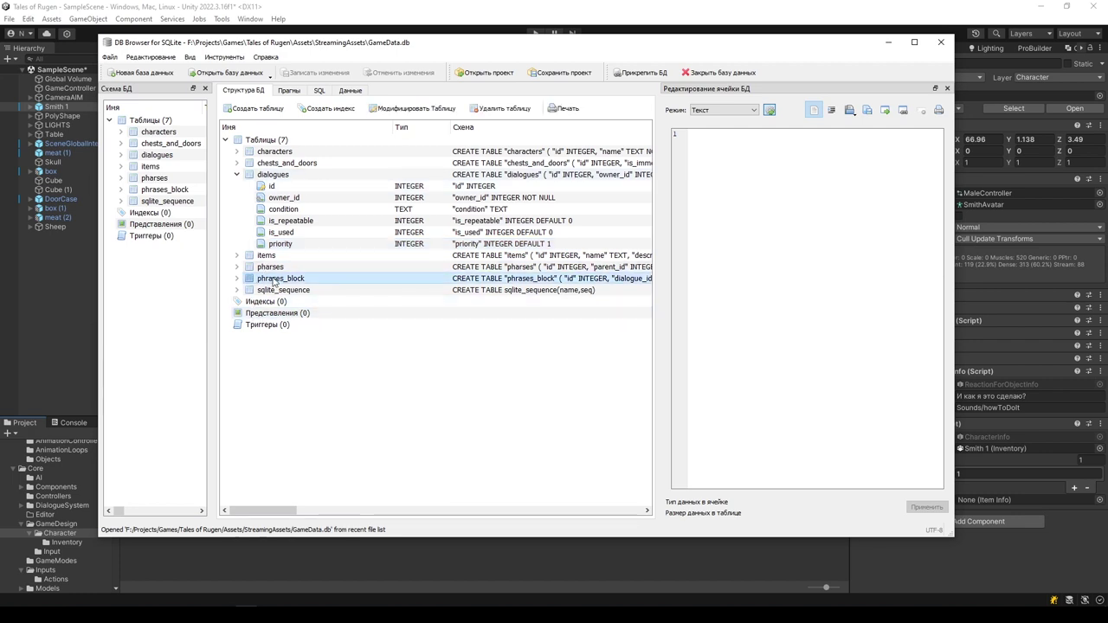
left_click(237, 278)
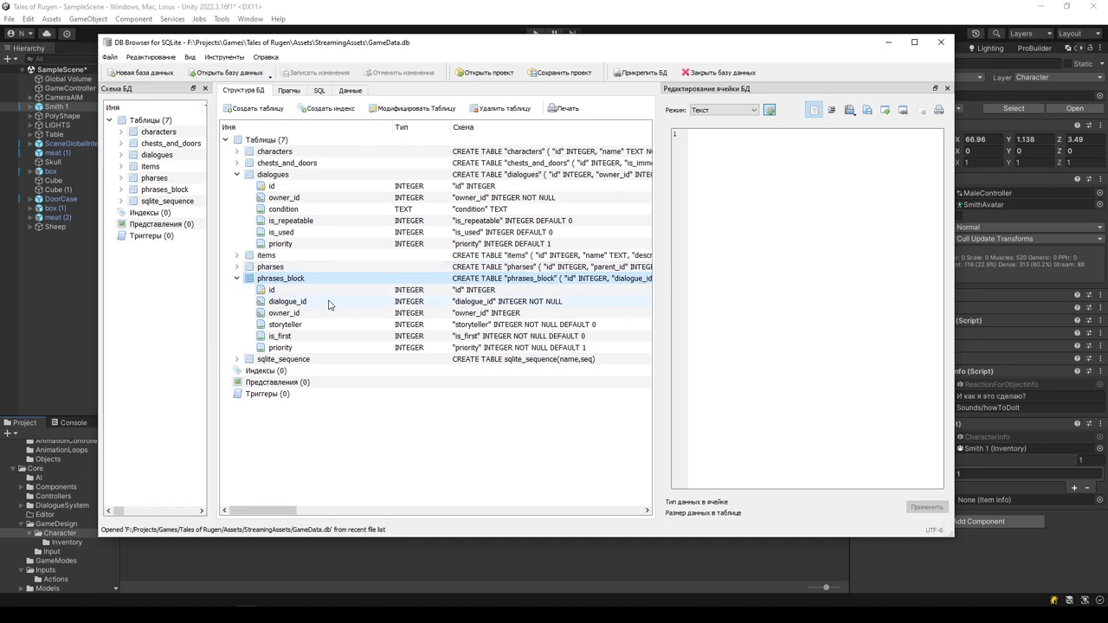
left_click(329, 303)
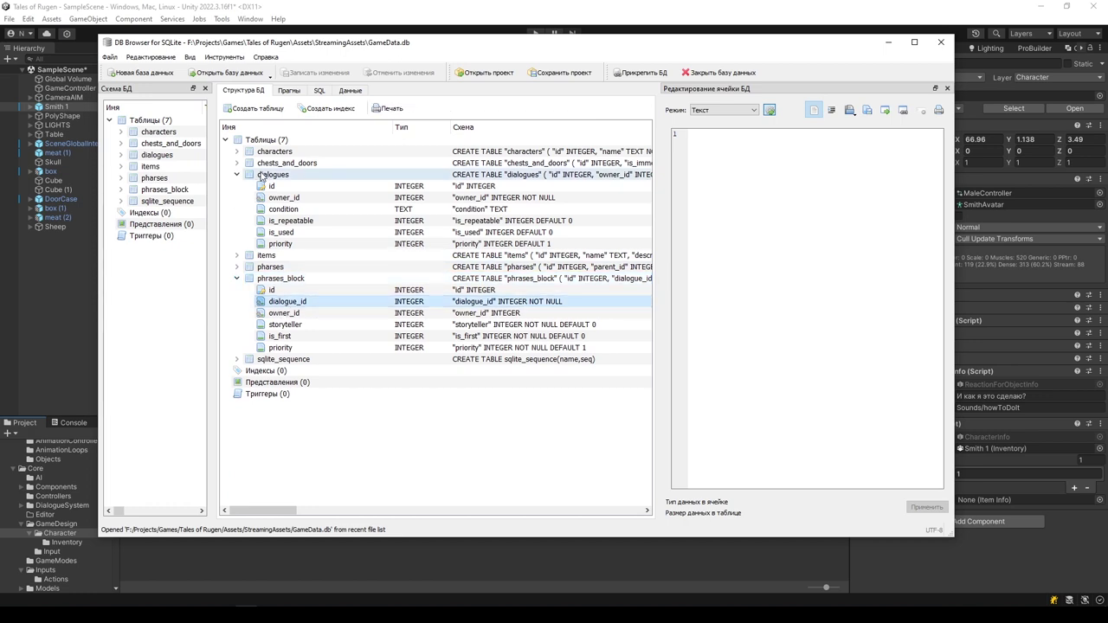
left_click(313, 313)
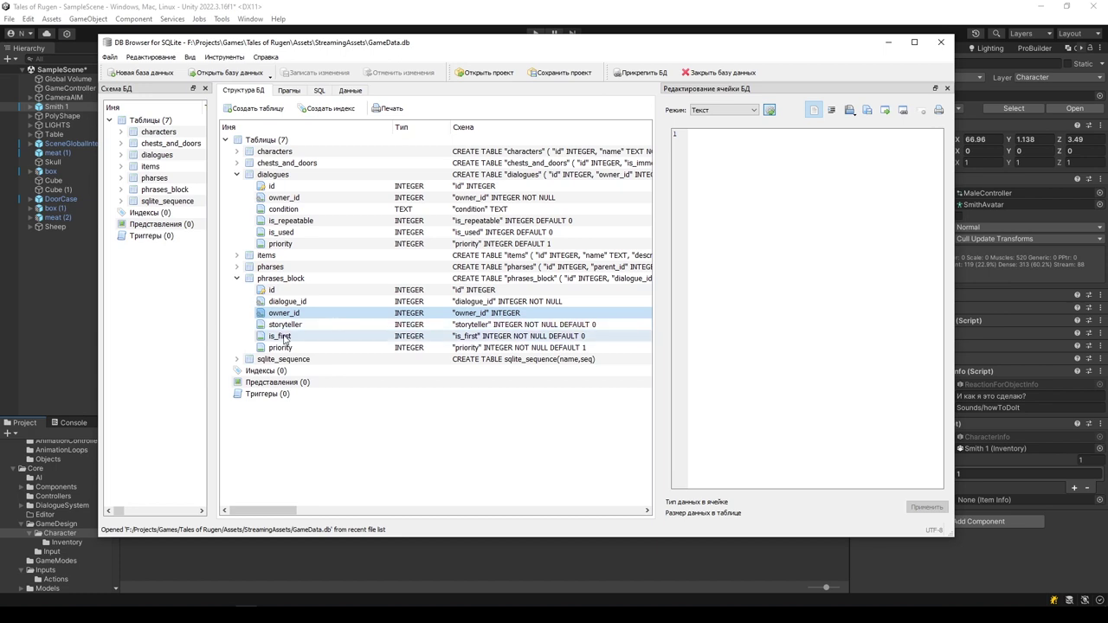
left_click(330, 325)
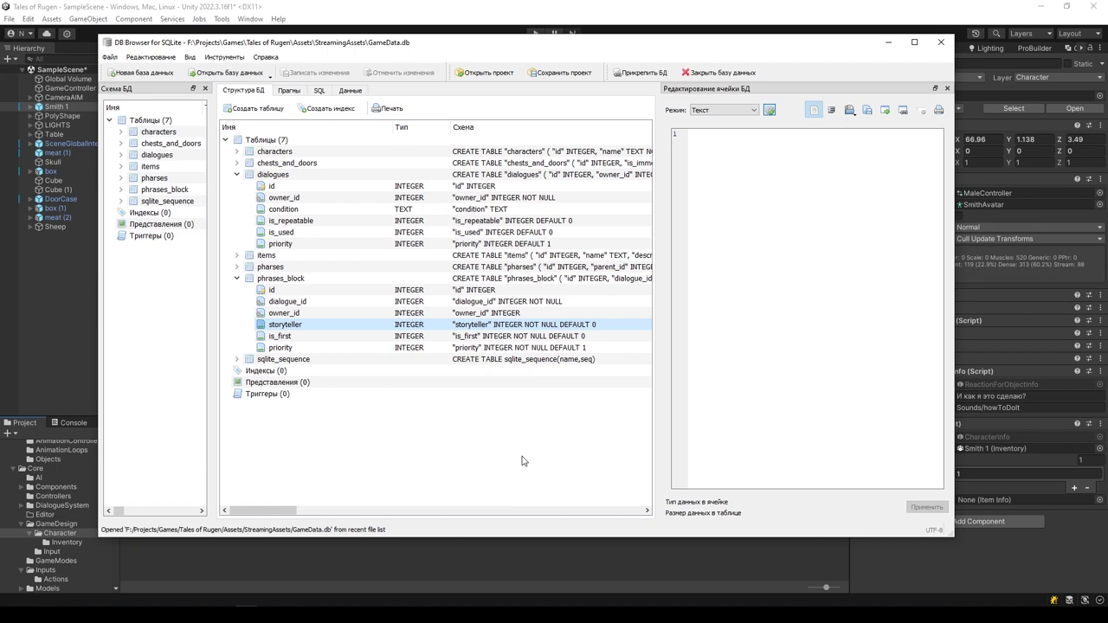
left_click(313, 337)
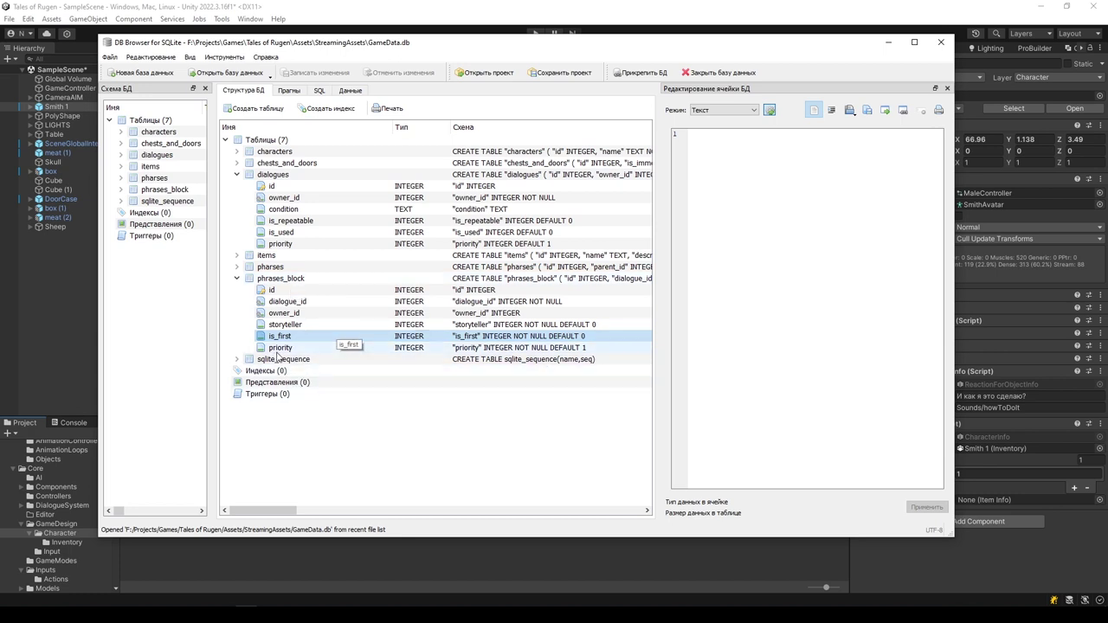
key("Down")
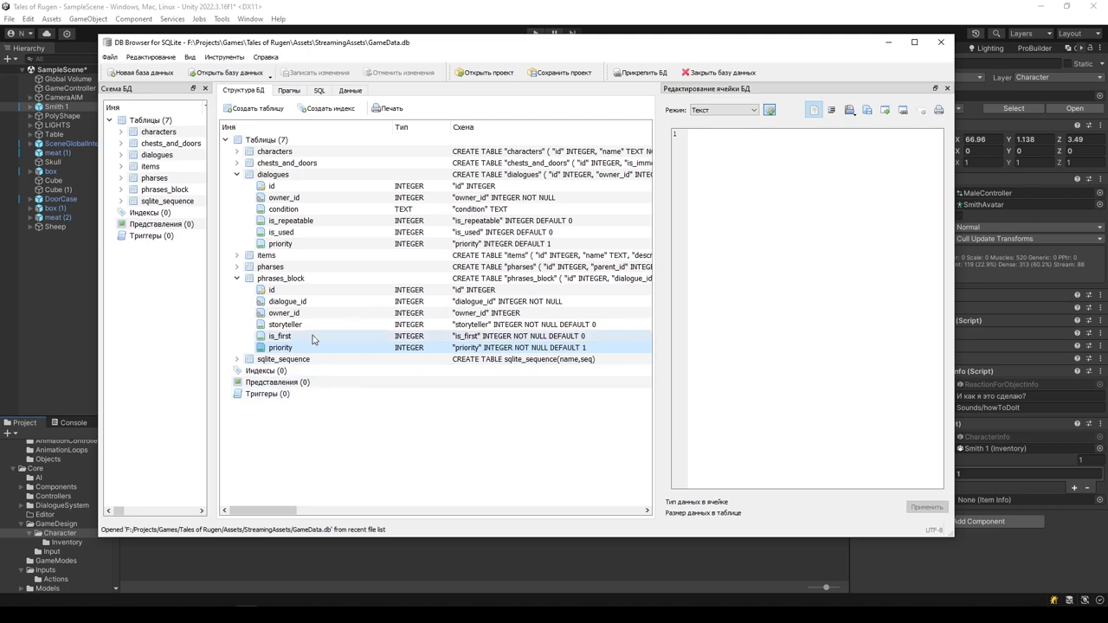
left_click(286, 246)
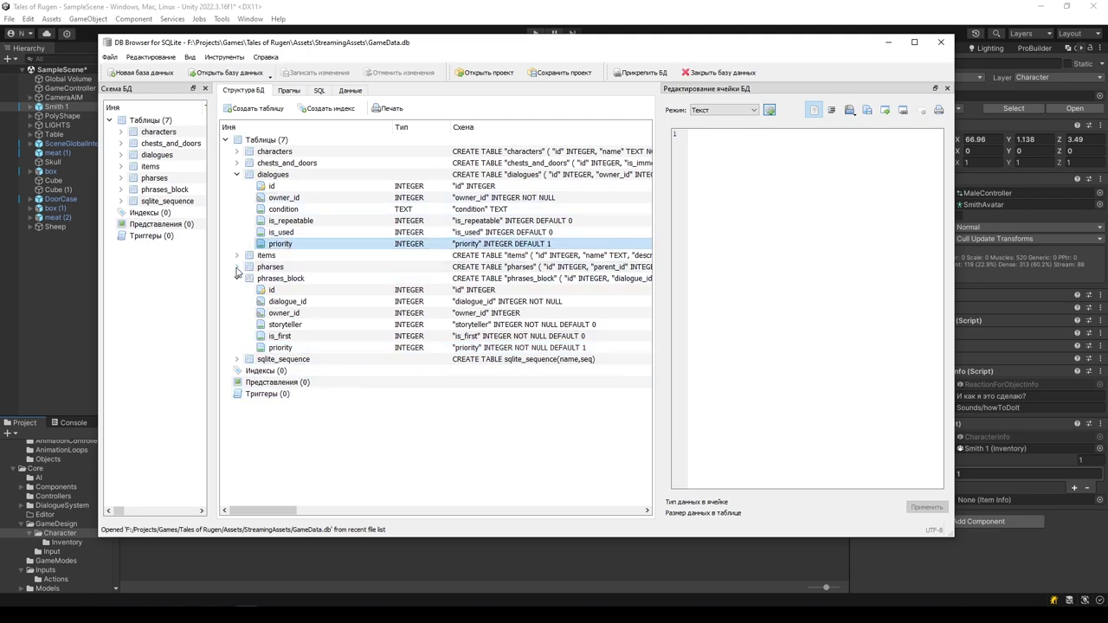
left_click(236, 267)
left_click(277, 267)
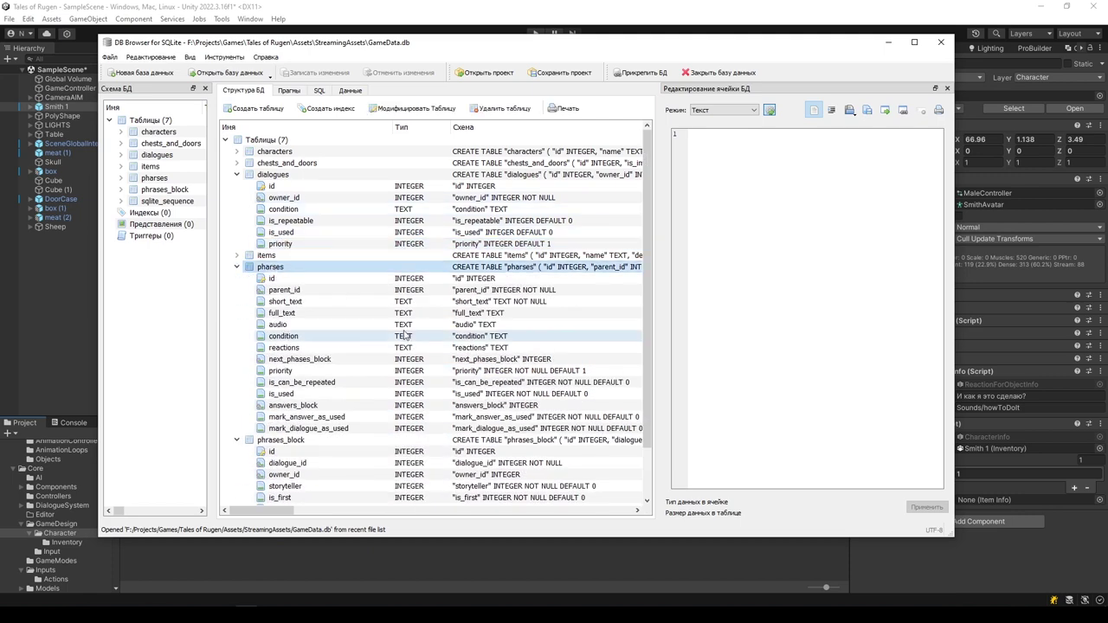
scroll(541, 334, "down", 1)
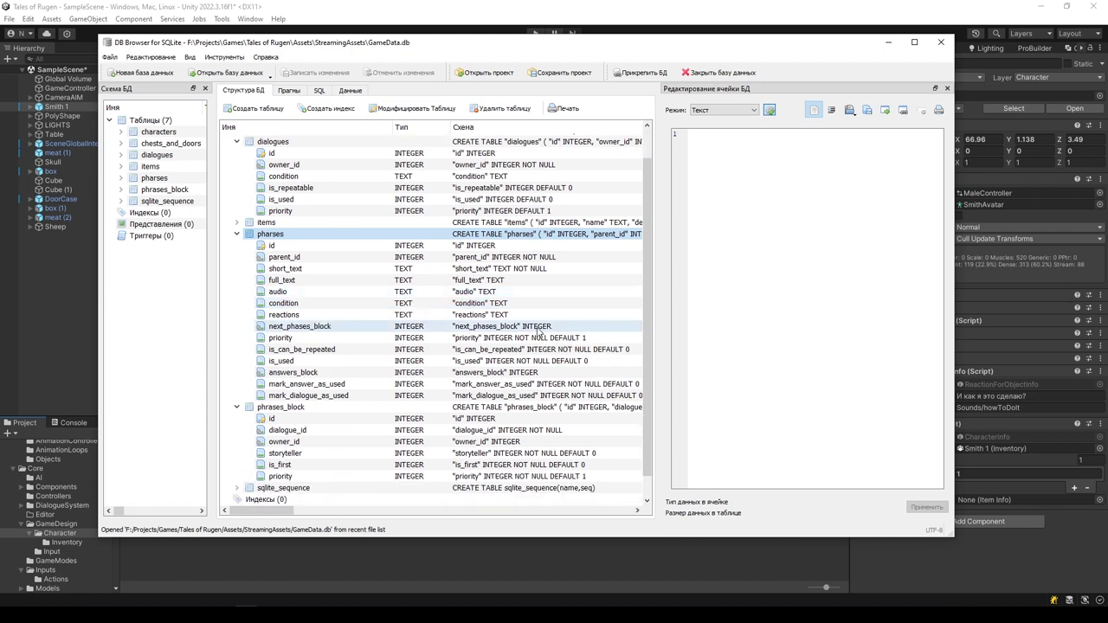
left_click(294, 257)
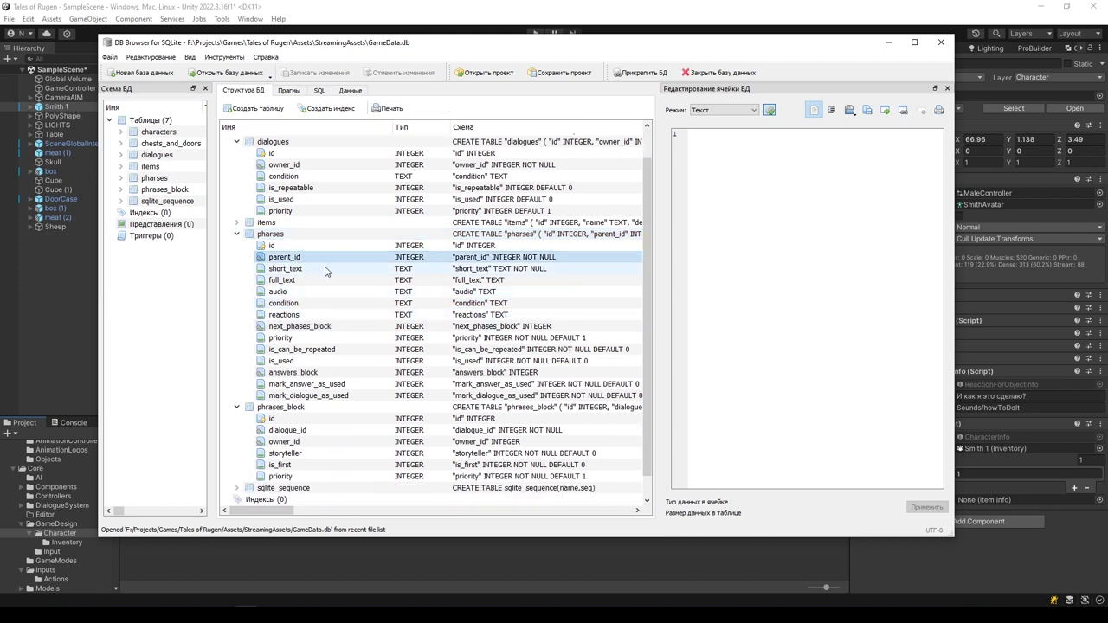
left_click(289, 408)
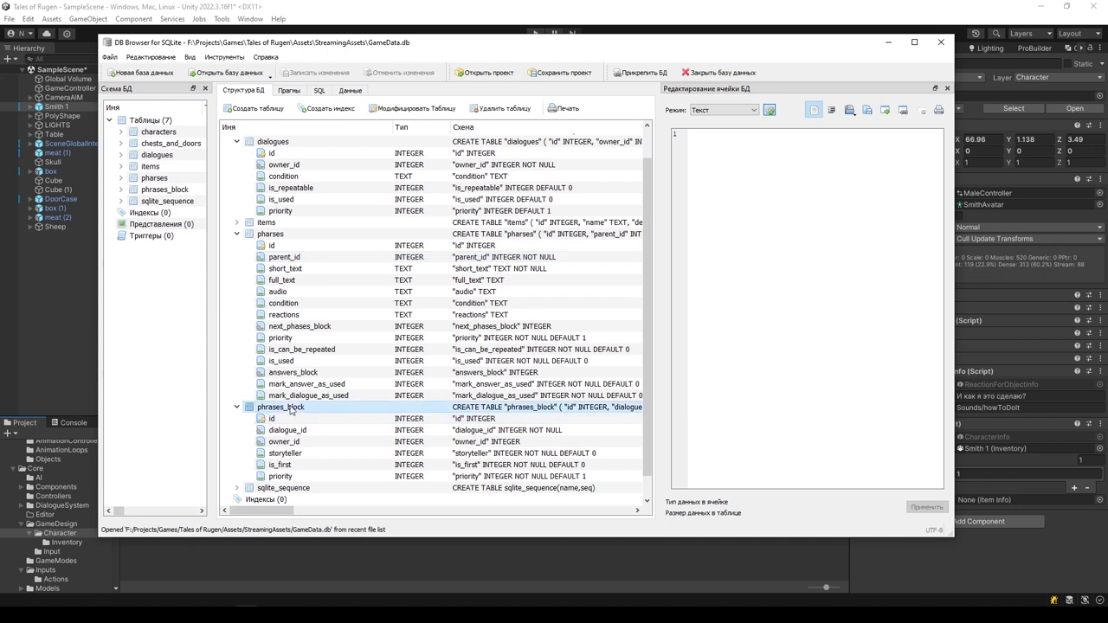
left_click(314, 270)
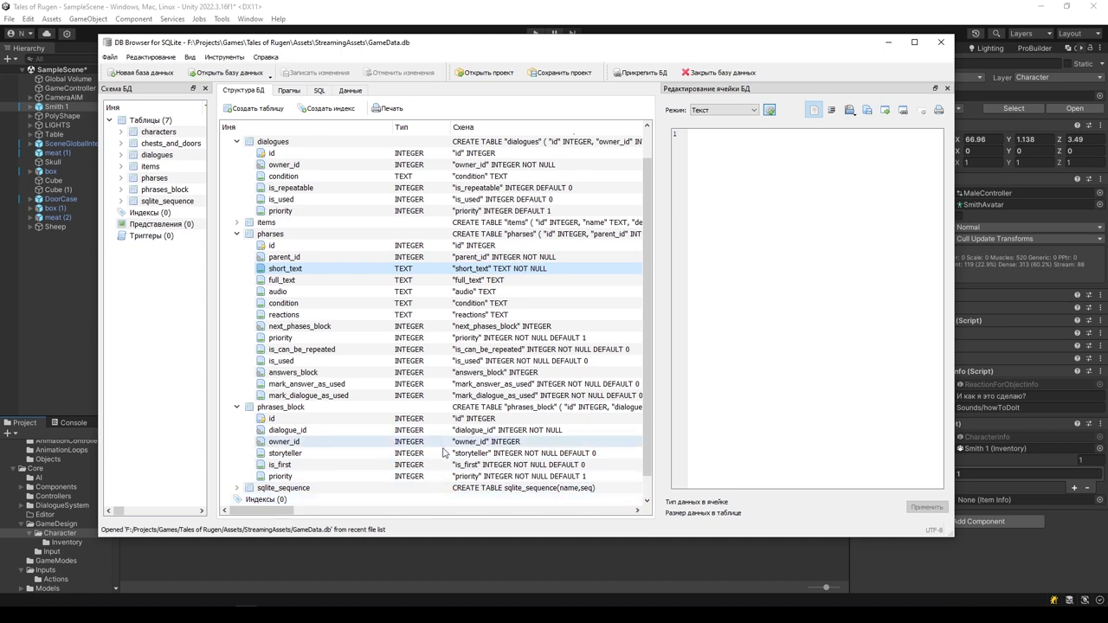
left_click(318, 281)
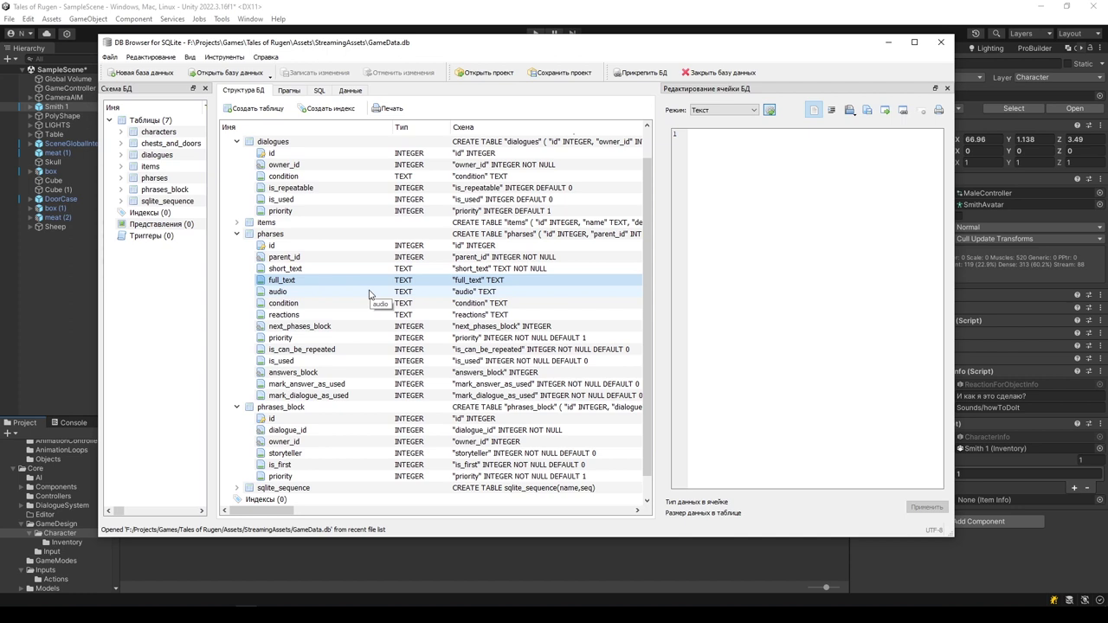
left_click(317, 292)
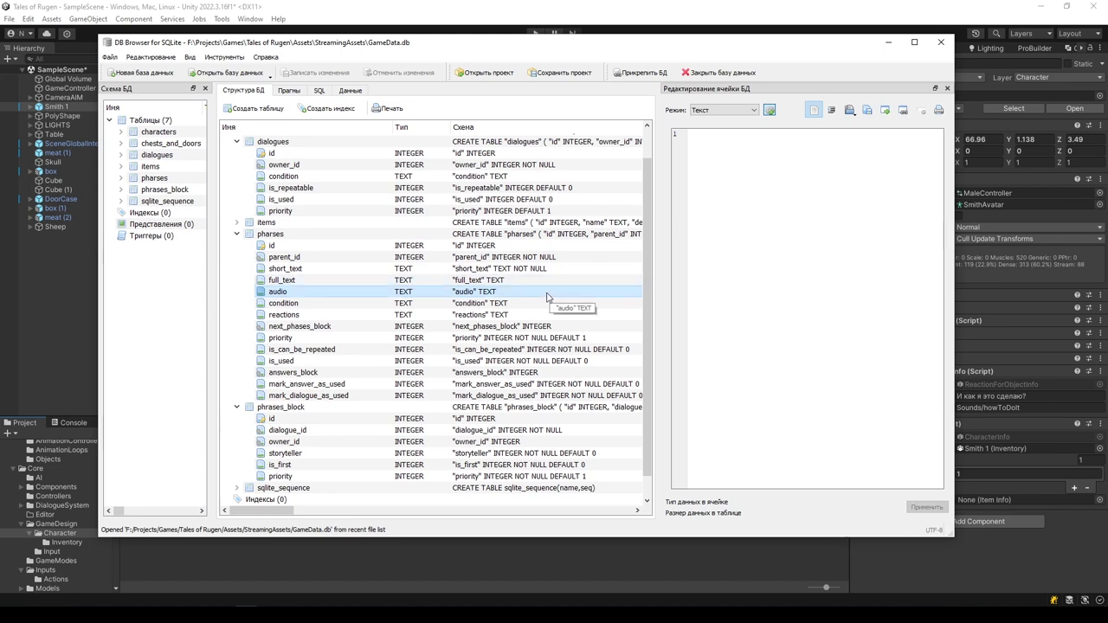
left_click(322, 305)
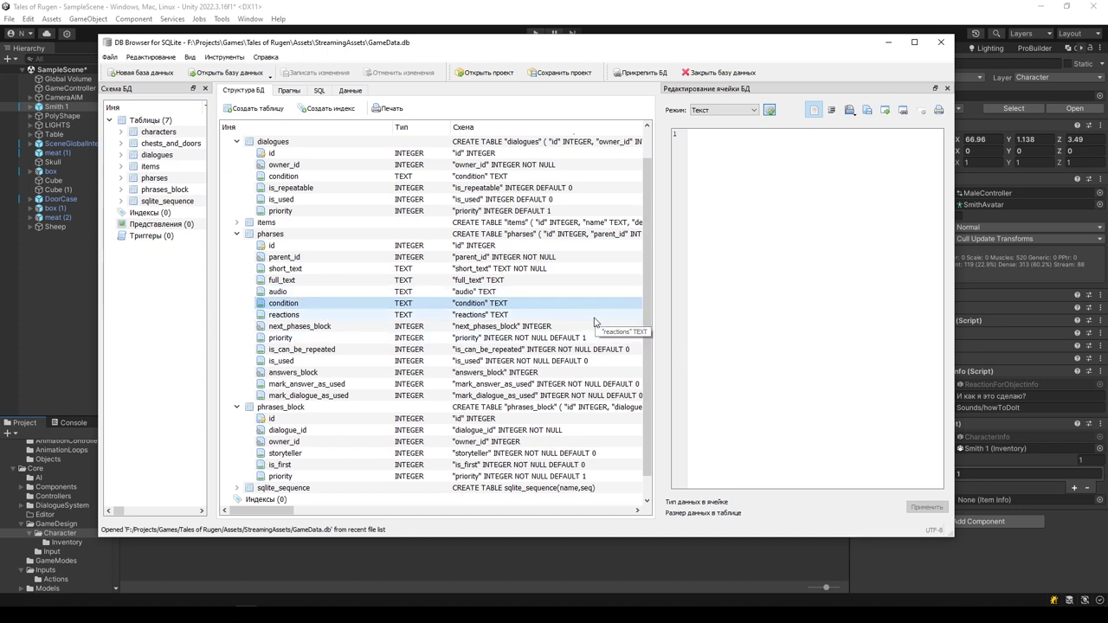
left_click(315, 176)
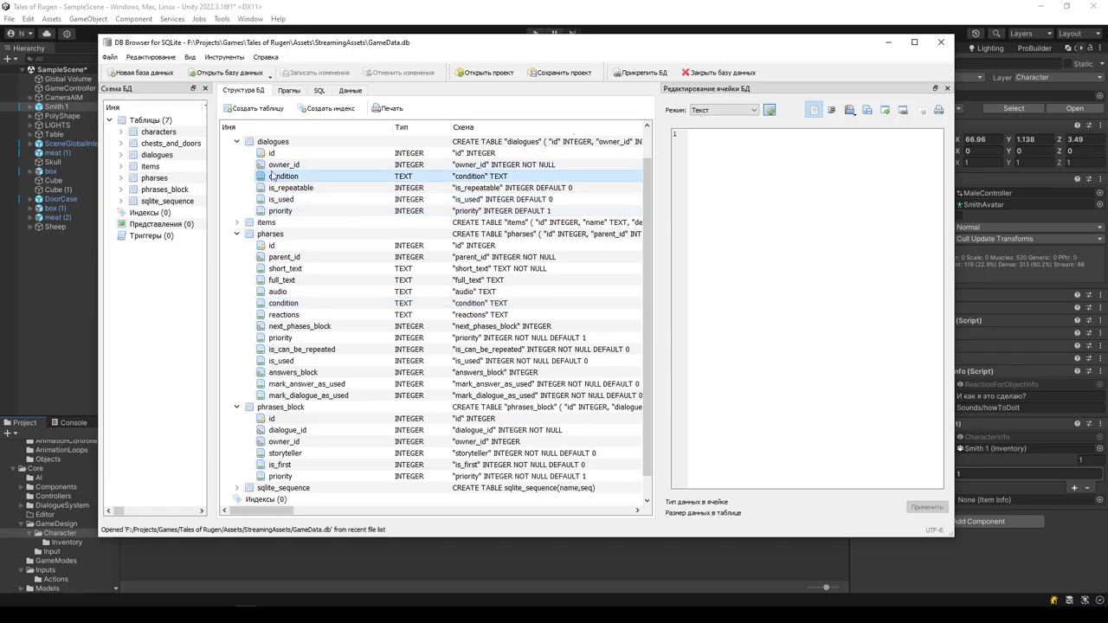
left_click(319, 303)
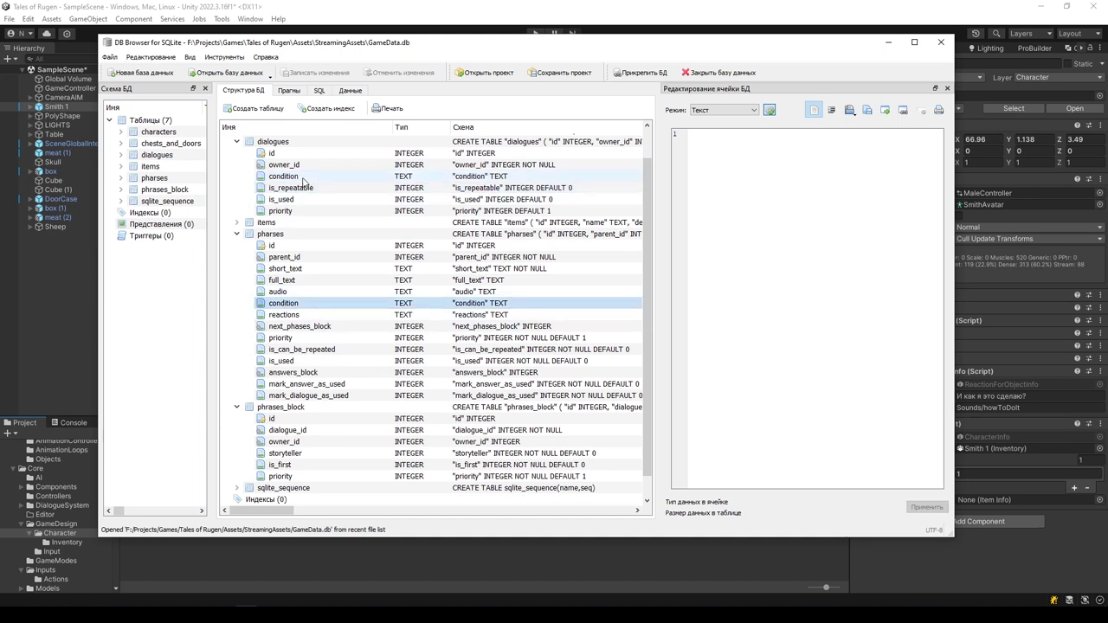
left_click(304, 178)
left_click(328, 304)
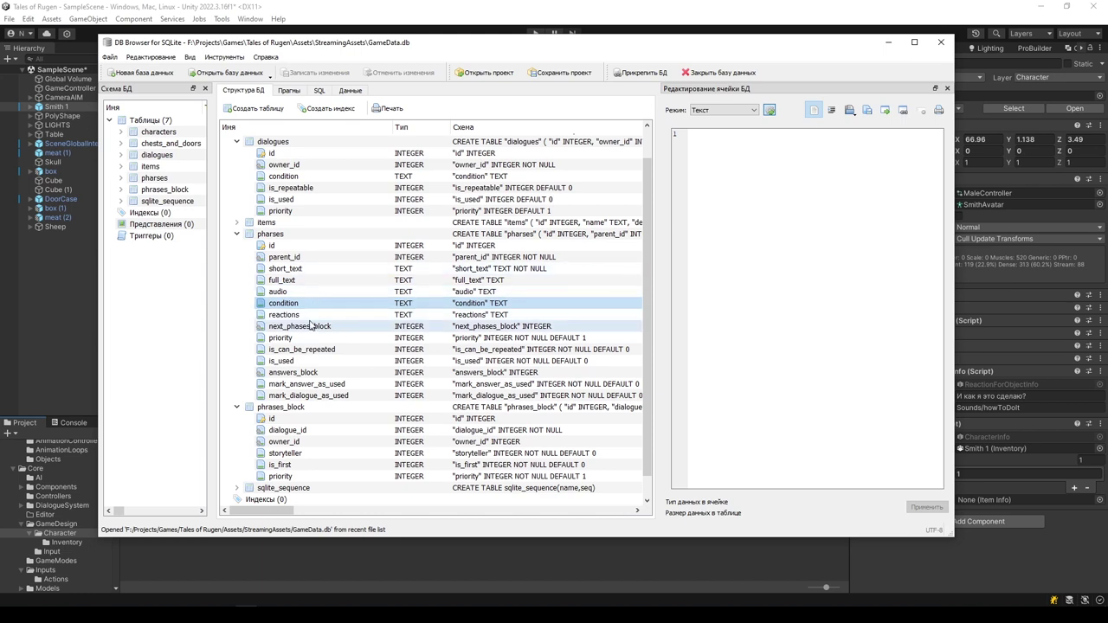
left_click(312, 316)
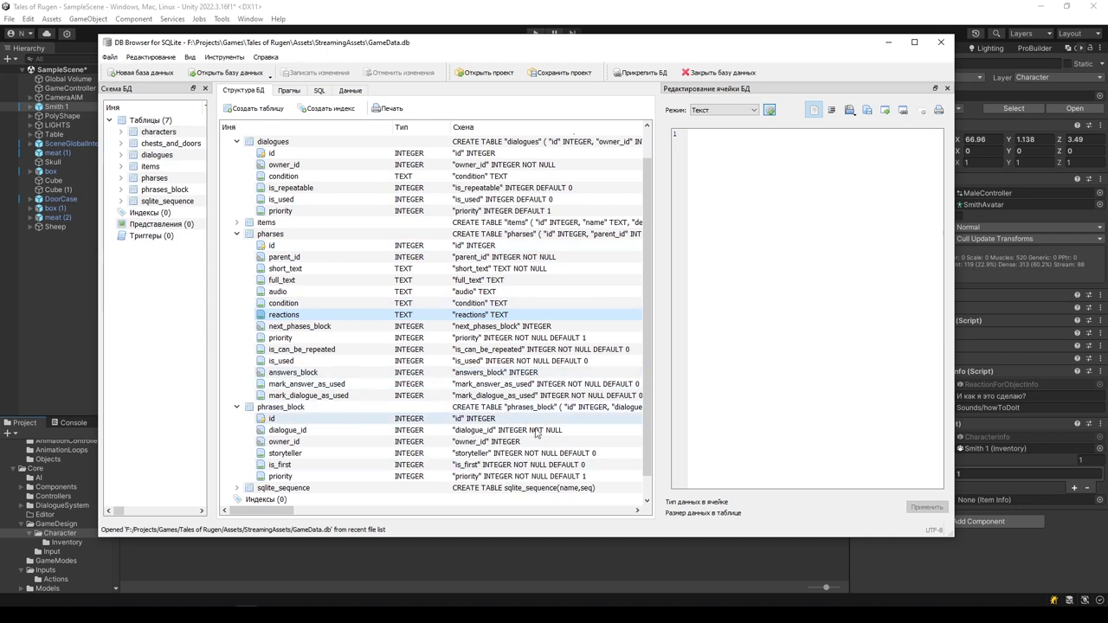
left_click(322, 326)
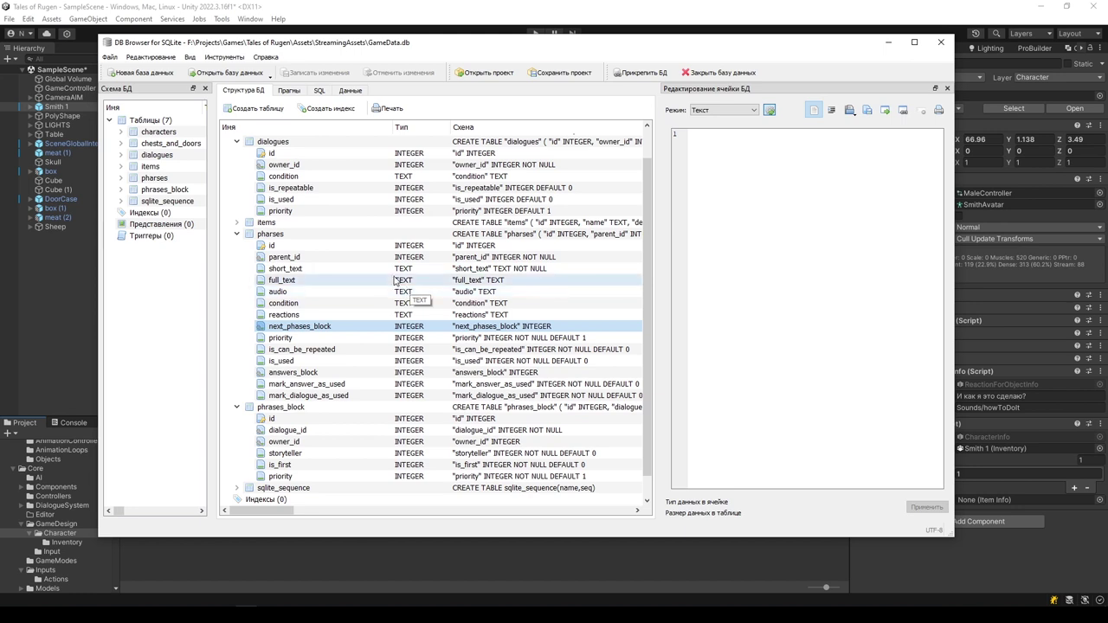
left_click(299, 316)
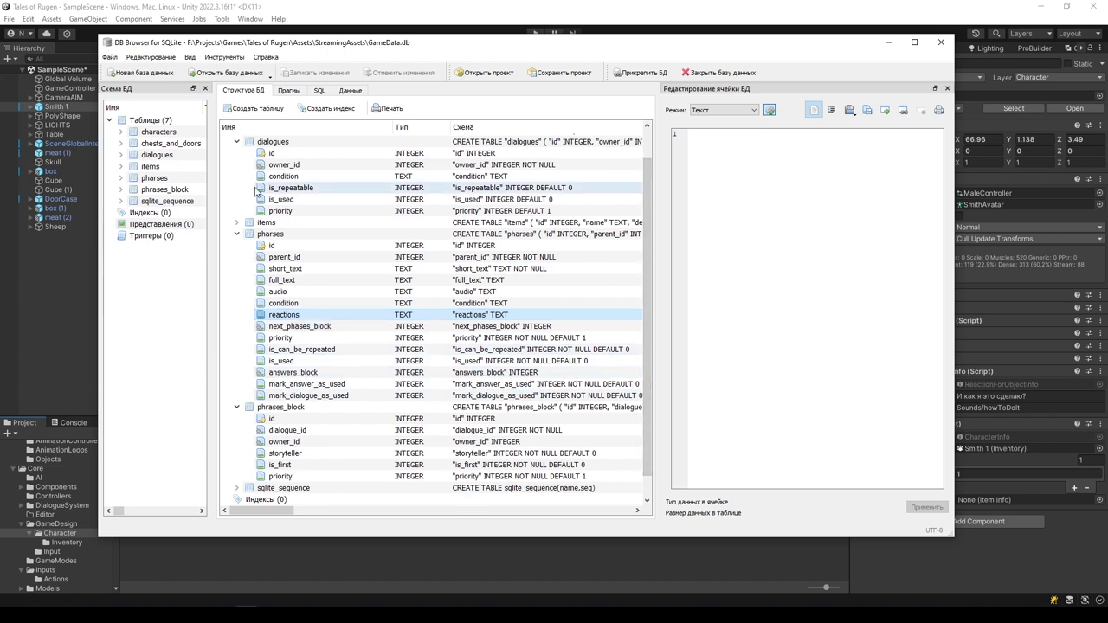
left_click(336, 330)
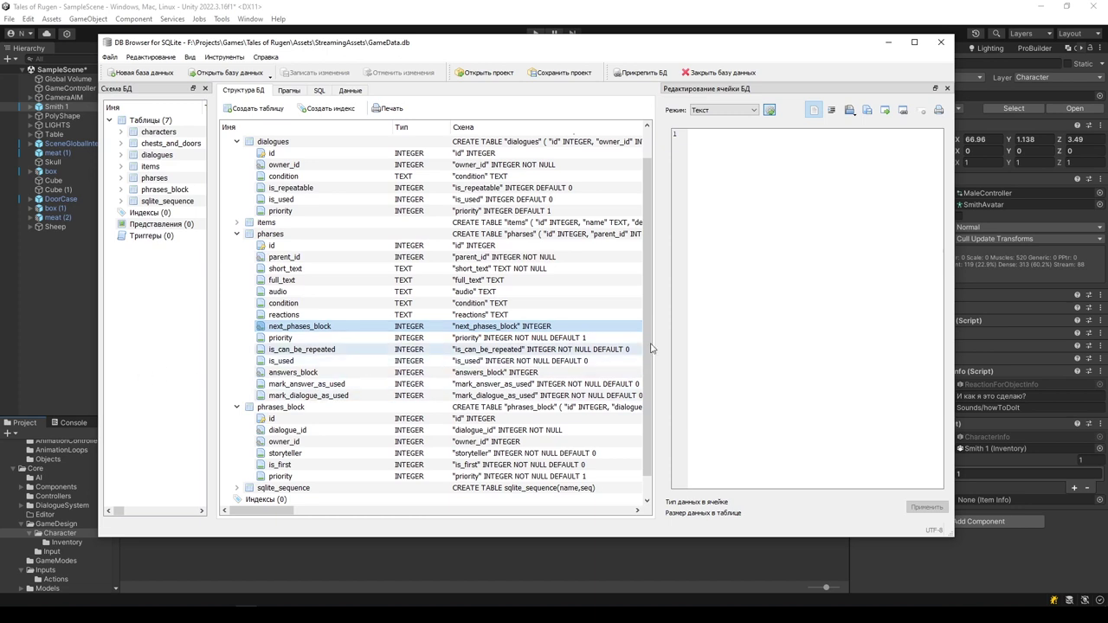
left_click(589, 348)
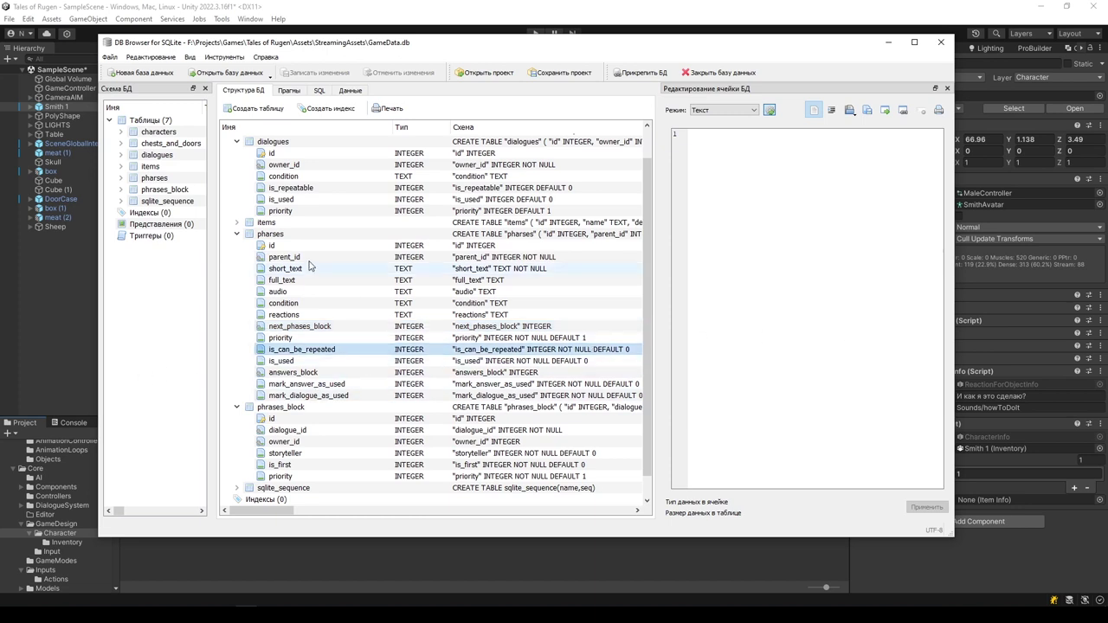
left_click(360, 364)
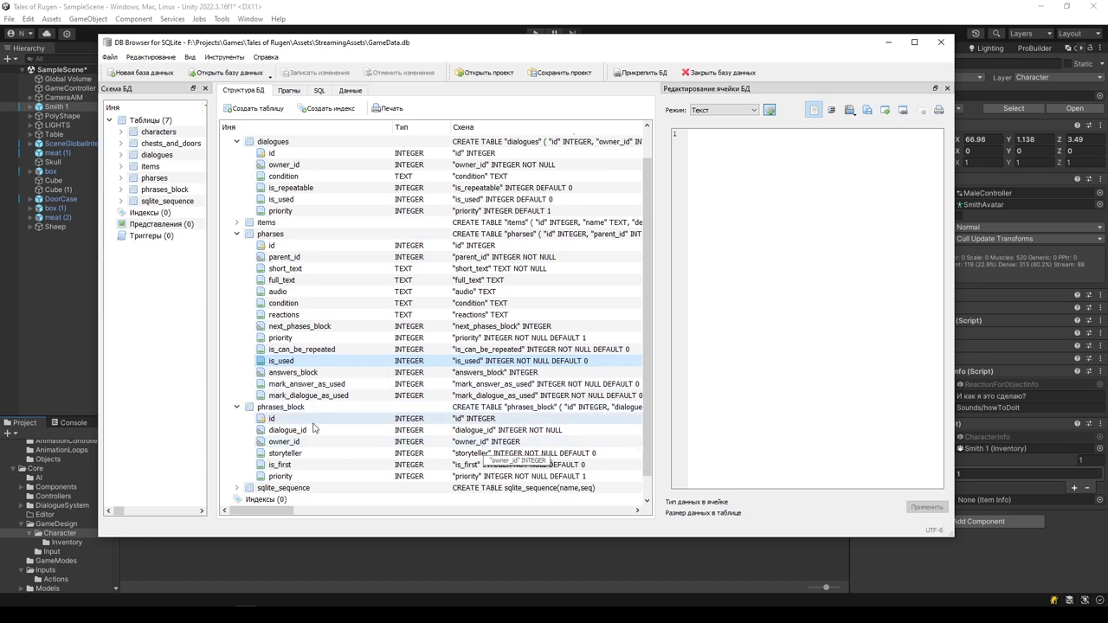
left_click(309, 375)
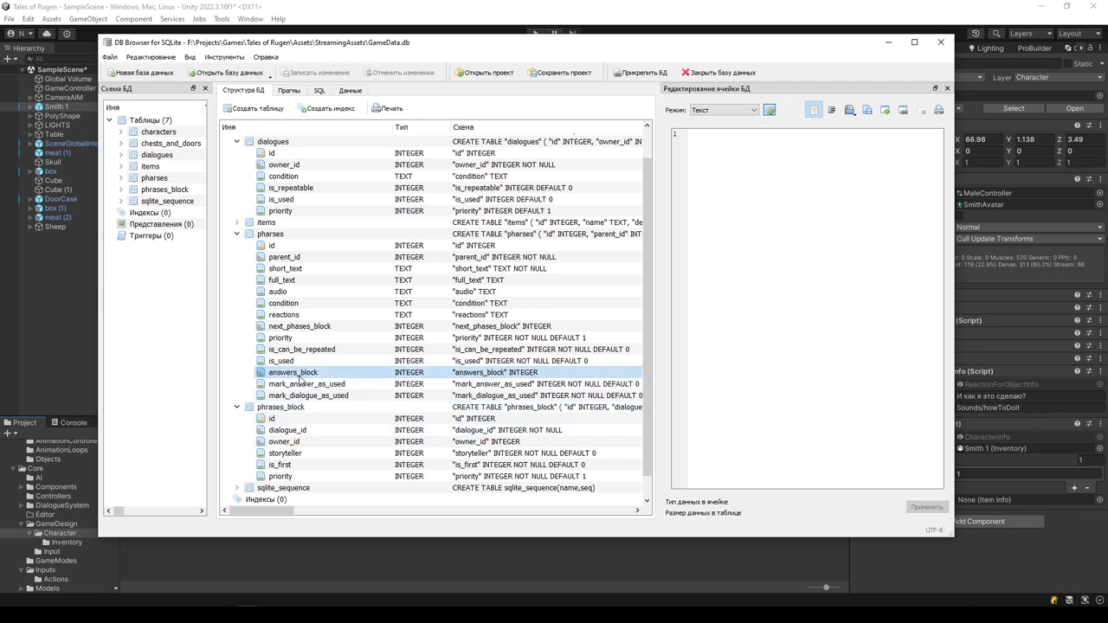
left_click(301, 328)
left_click(289, 375)
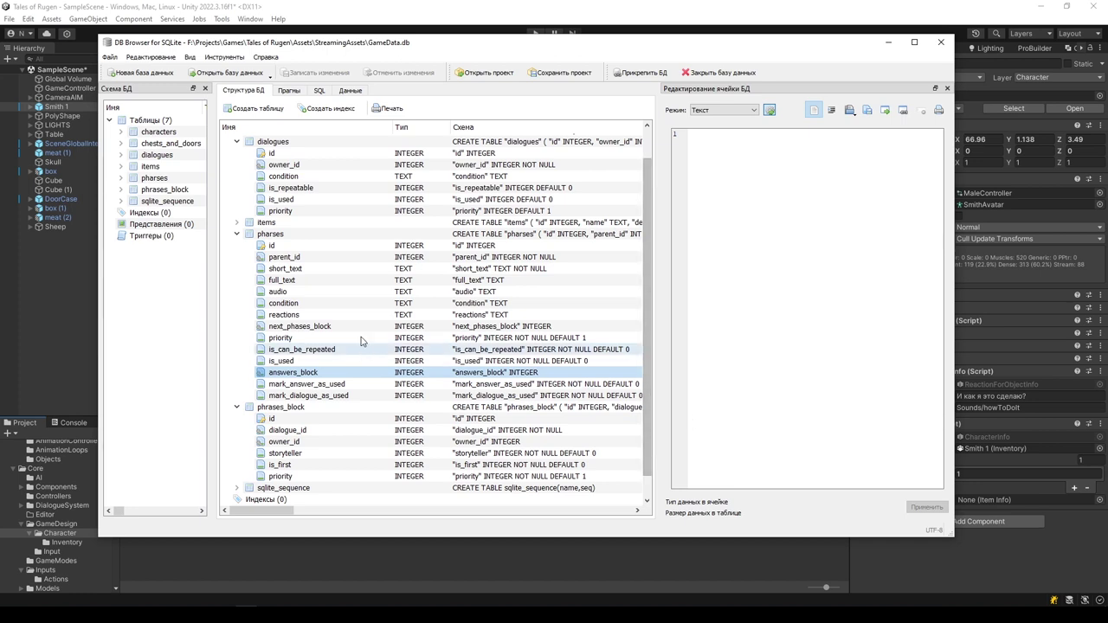
left_click(340, 330)
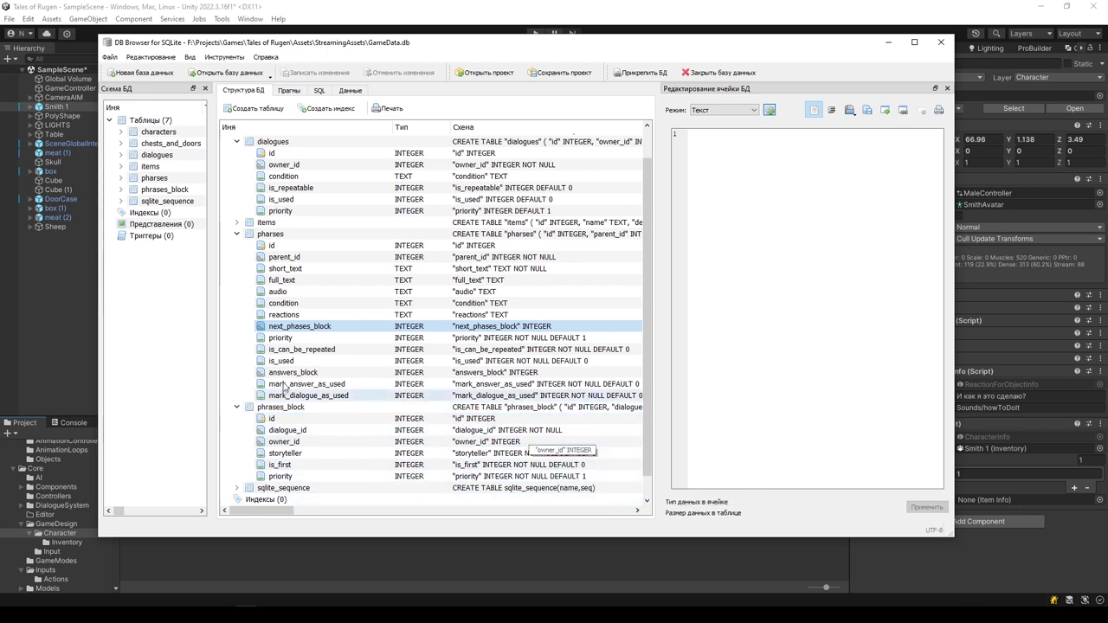
left_click(363, 372)
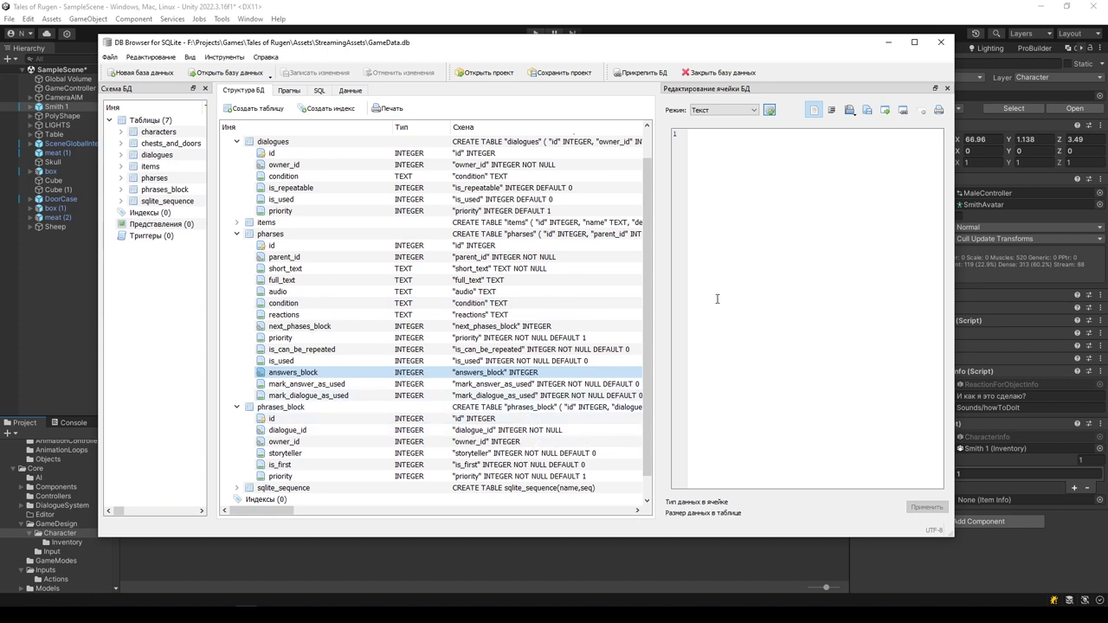
left_click(353, 396)
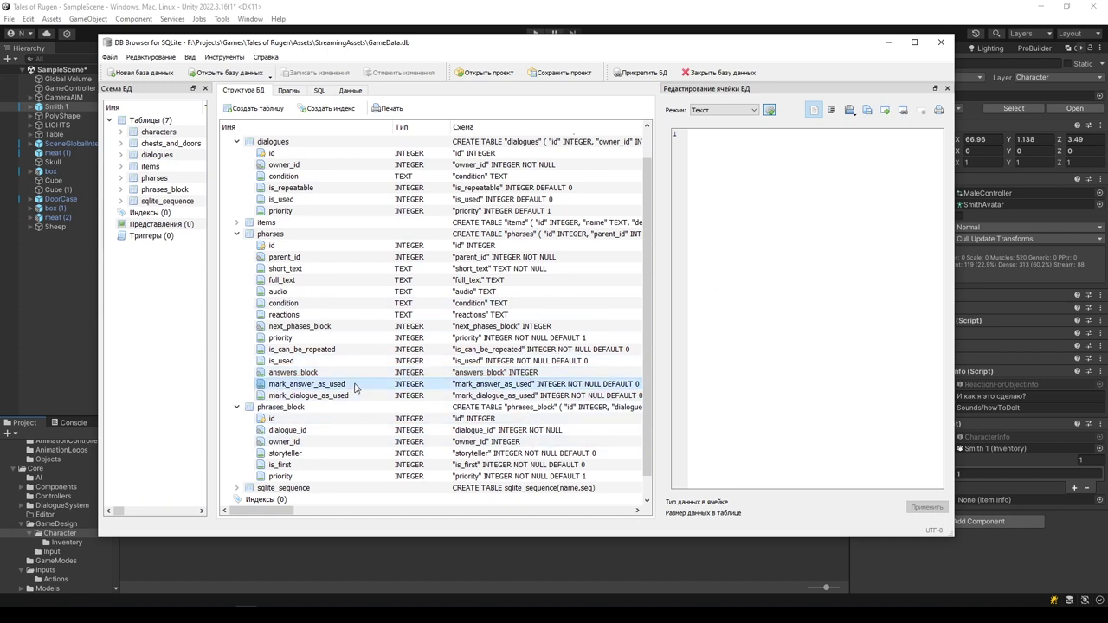
mouse_move(294, 384)
left_mouse_down()
mouse_move(307, 402)
mouse_move(318, 397)
left_mouse_up()
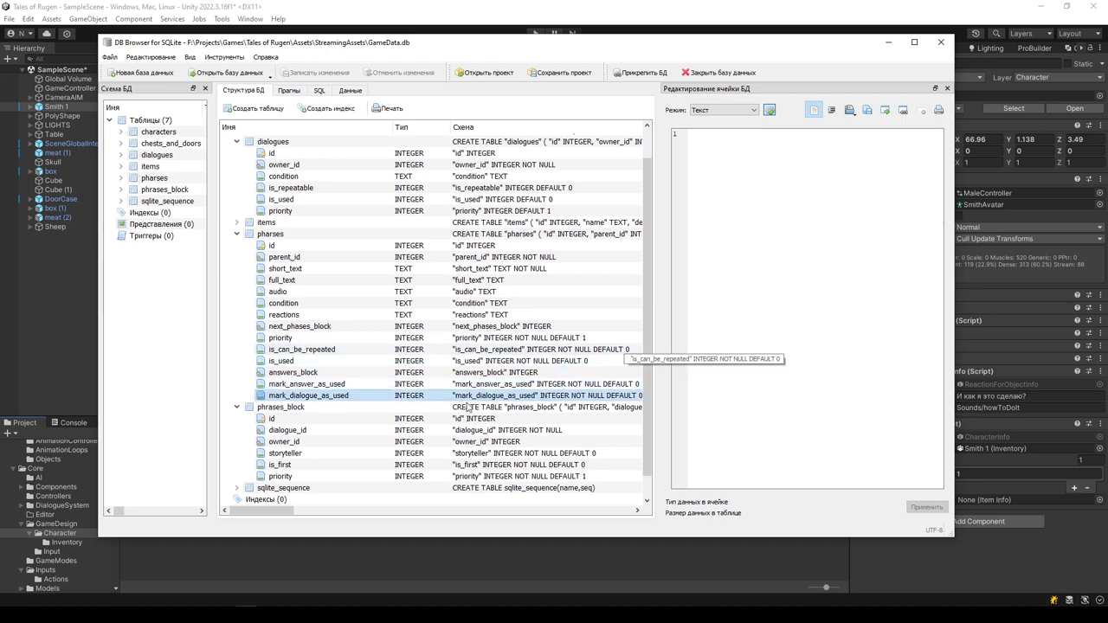
left_click(347, 384)
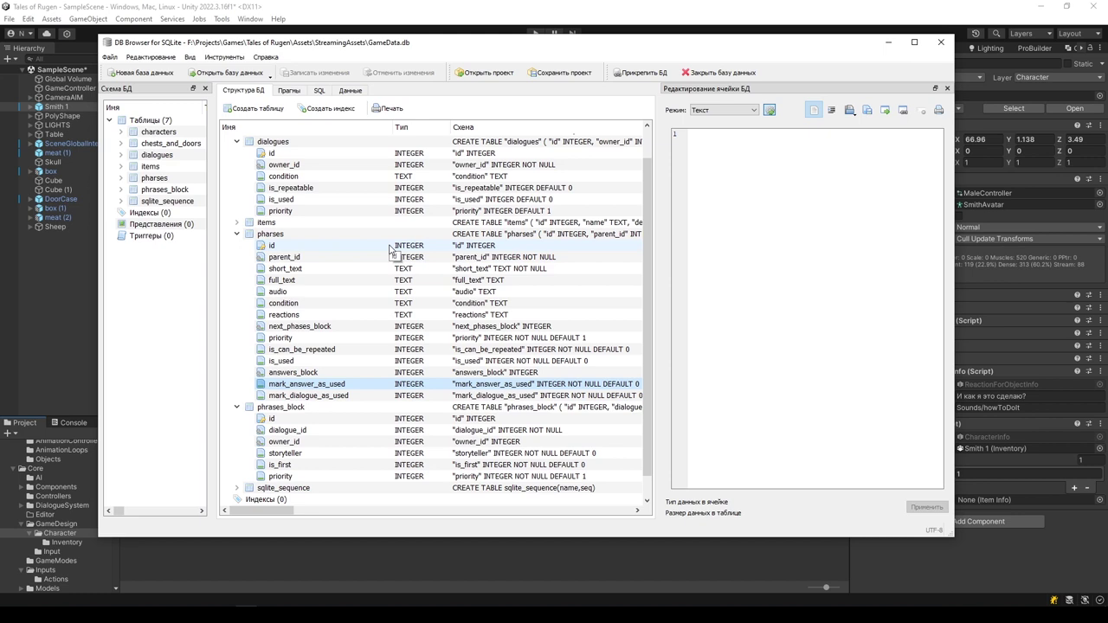
left_click(297, 315)
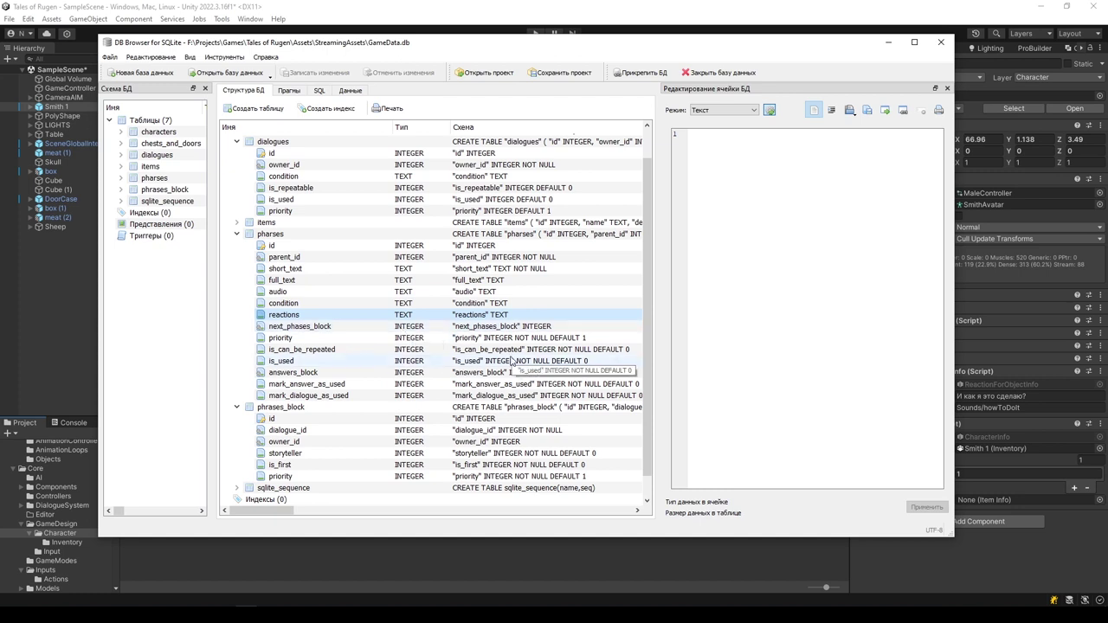
Browse the characters table data, widening the name column to read GG and Овца
left_click(351, 90)
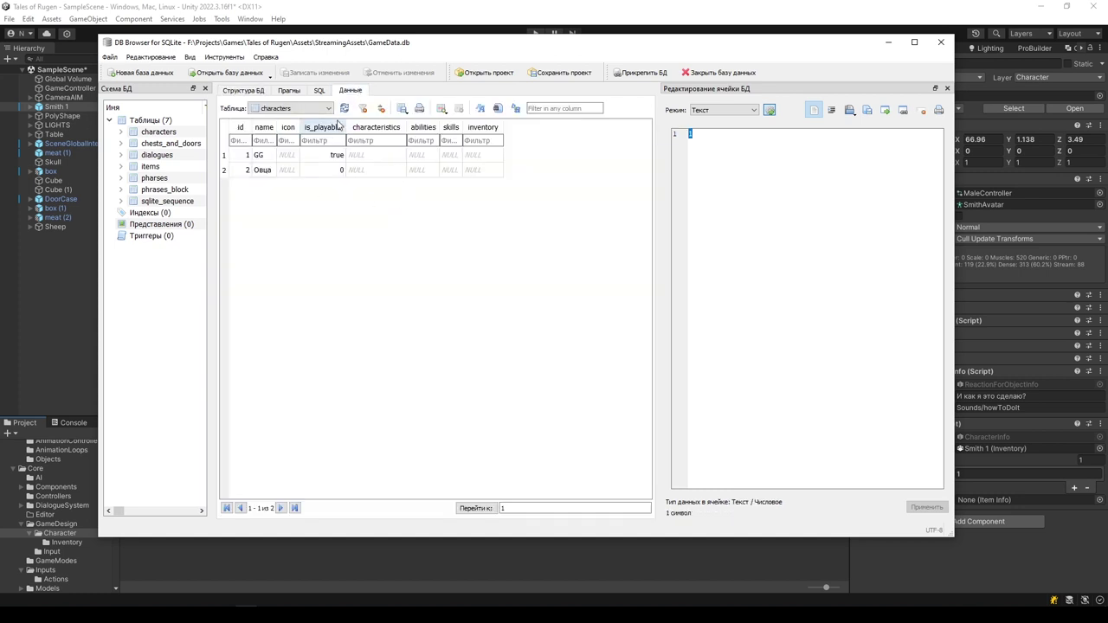
left_click_drag(276, 127, 369, 127)
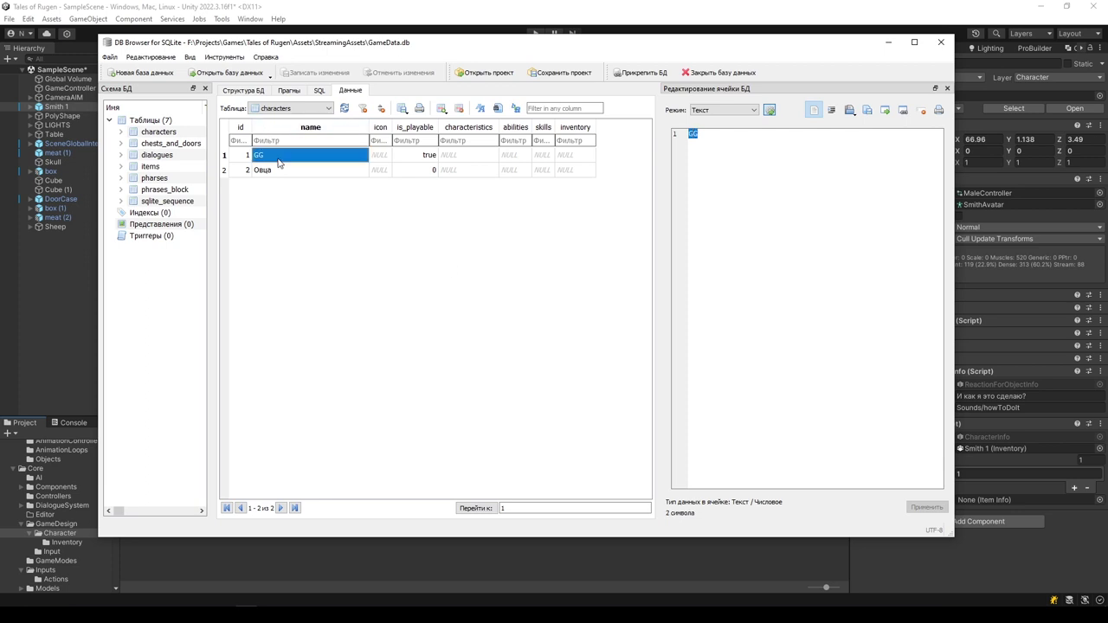
left_click(249, 156)
left_click(256, 171)
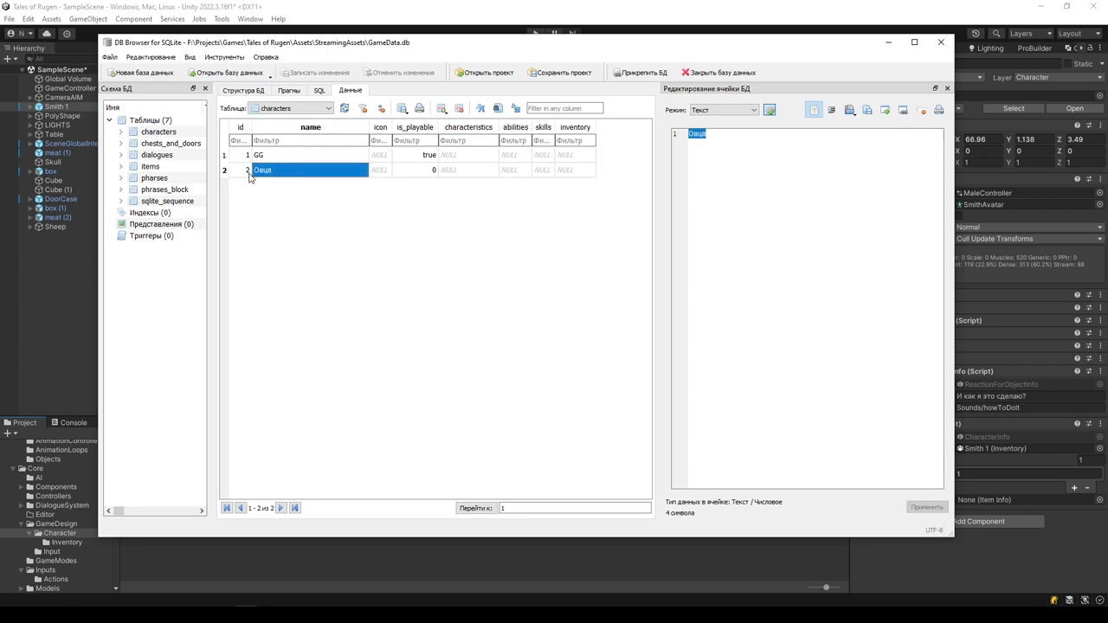
Show the dialogues table rows and inspect owner_id, condition, is_repeatable and is_used values
left_click(314, 109)
left_click(275, 144)
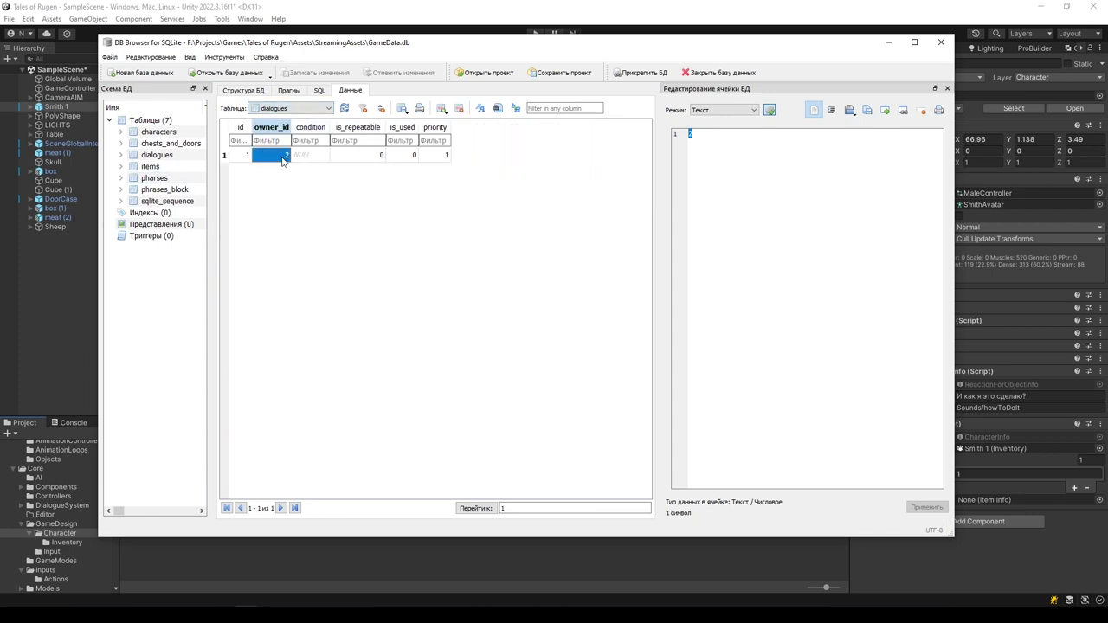
left_click(284, 156)
left_click(314, 156)
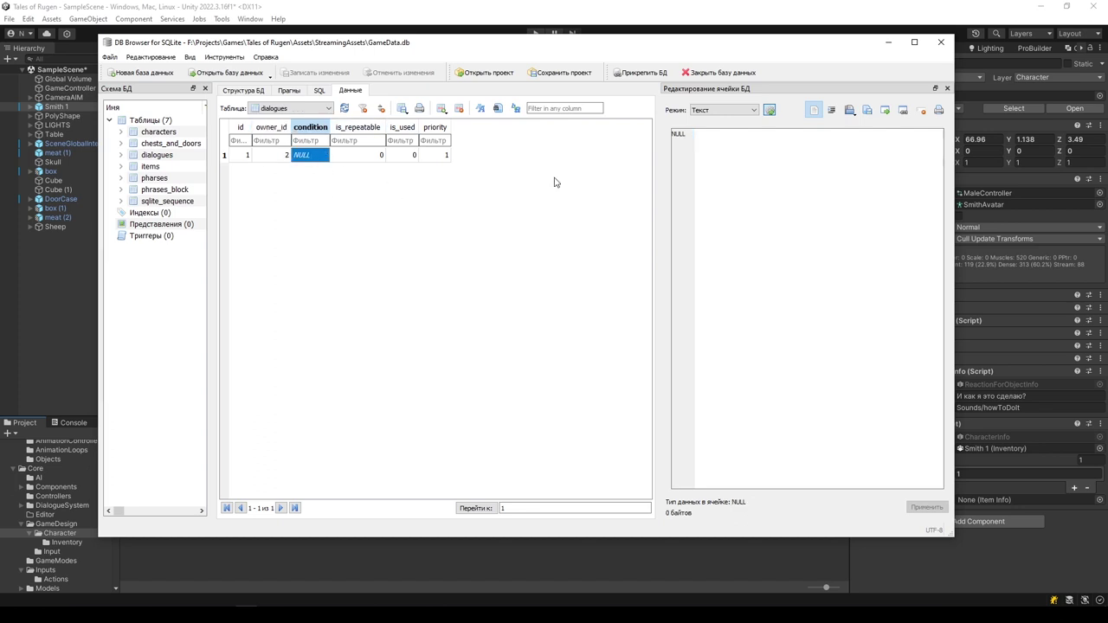
left_click(374, 156)
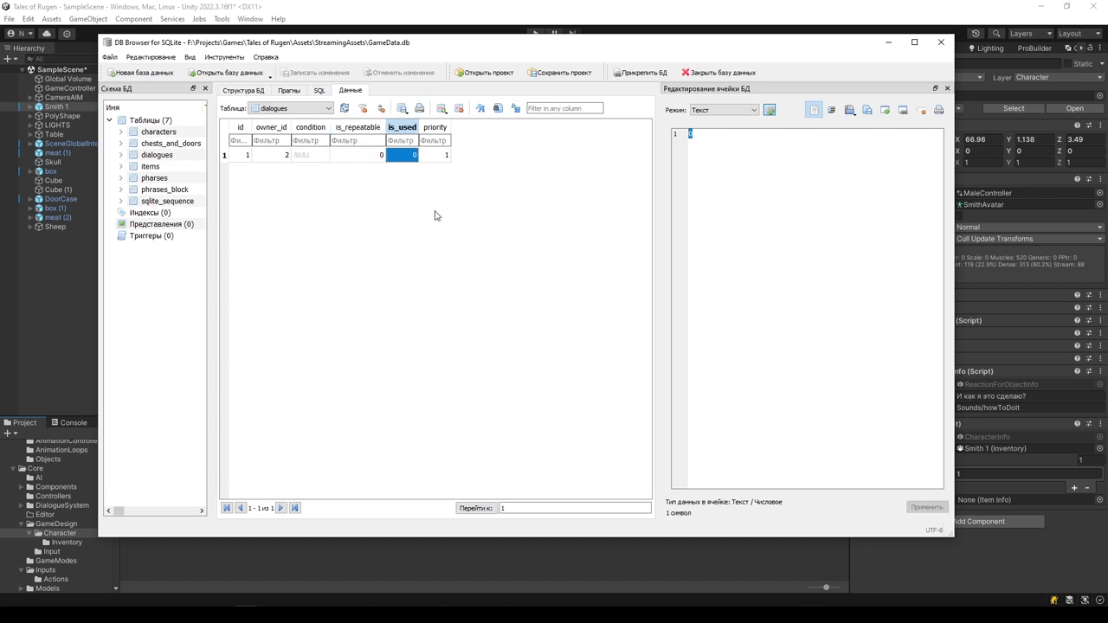
left_click(360, 155)
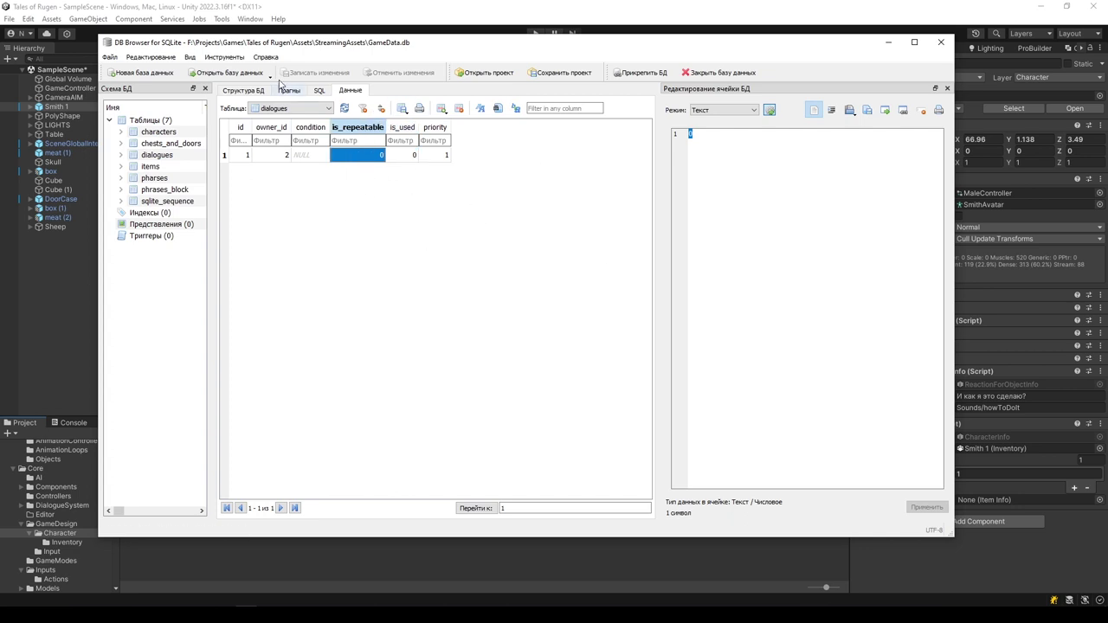
left_click(402, 156)
left_click(360, 159)
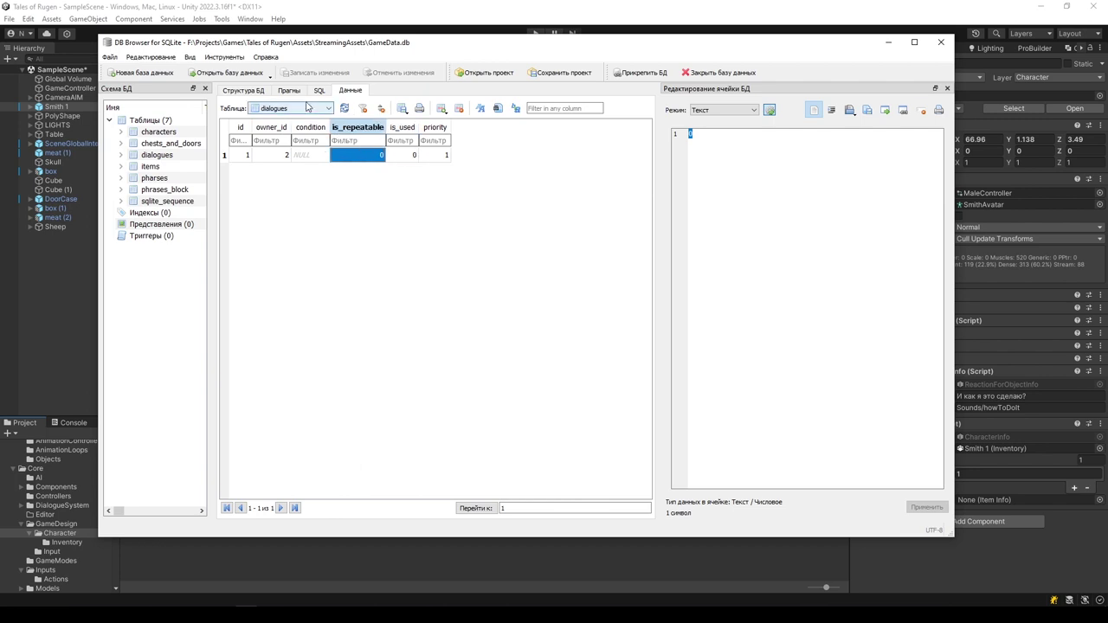
Show the phrases_block rows and inspect the first block's NULL owner_id, storyteller and is_first
left_click(295, 109)
left_click(295, 178)
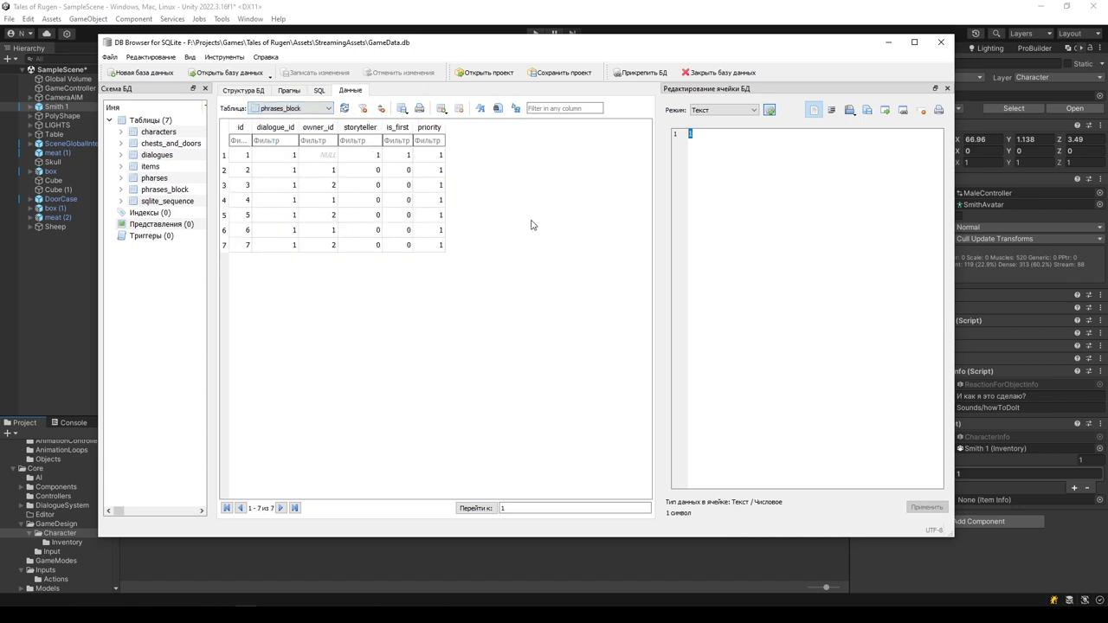
left_click(327, 156)
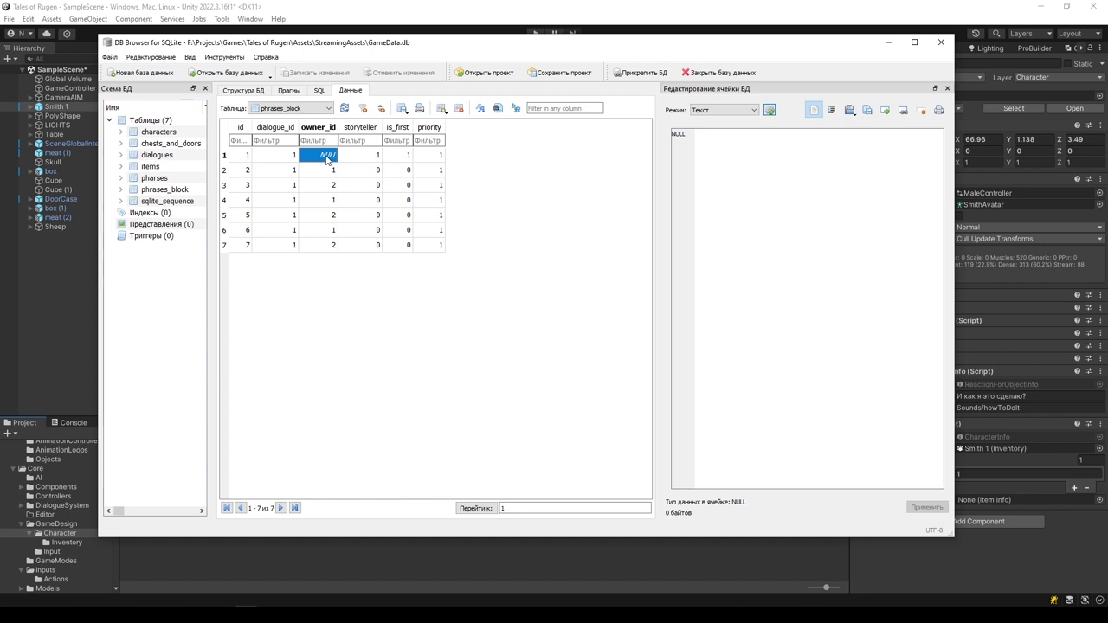
left_click(360, 157)
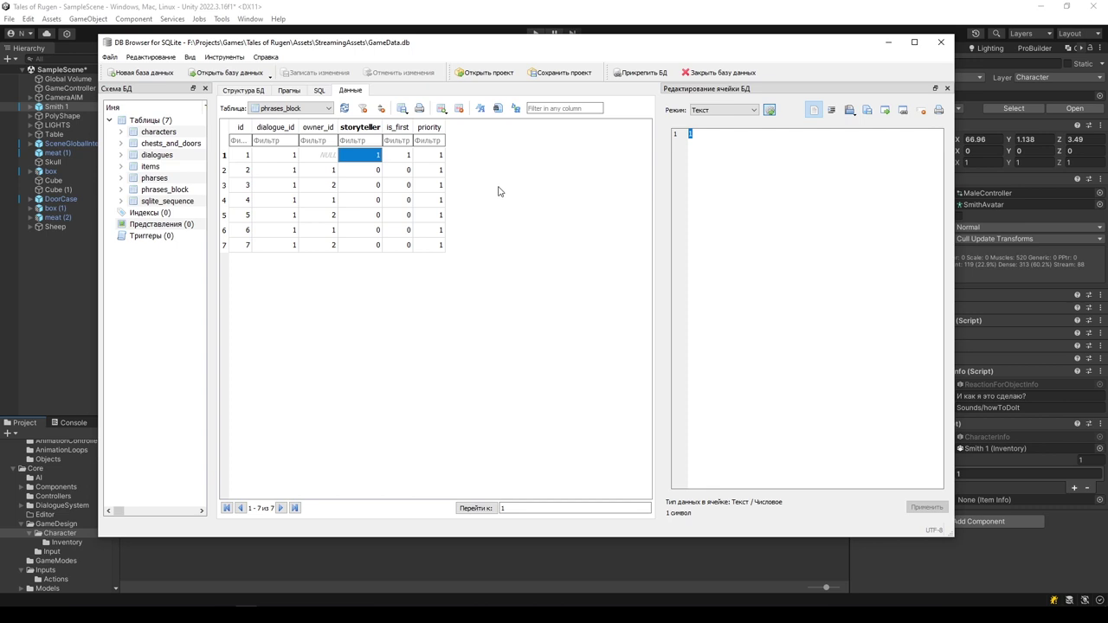
left_click(404, 157)
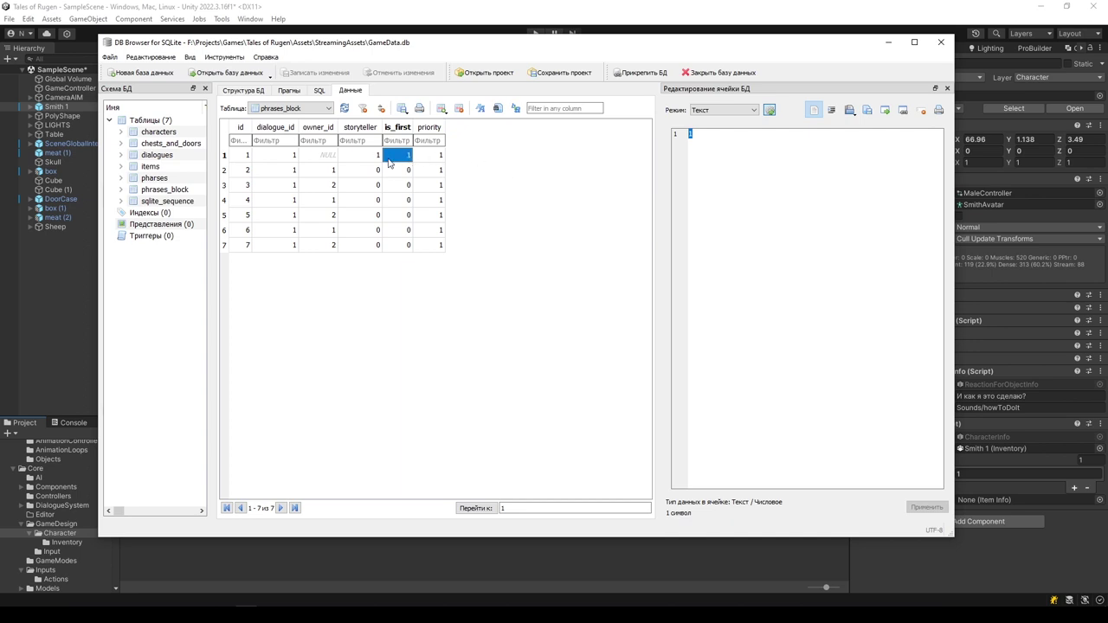
Check the owner_id value of each remaining phrases_block row
left_click(326, 173)
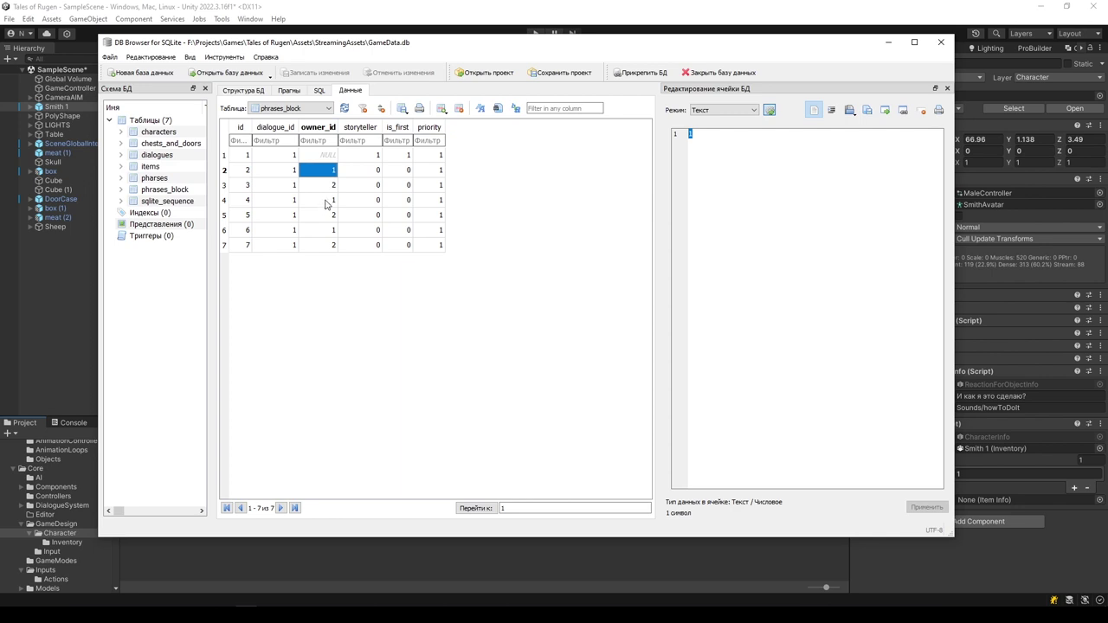
left_click(320, 245)
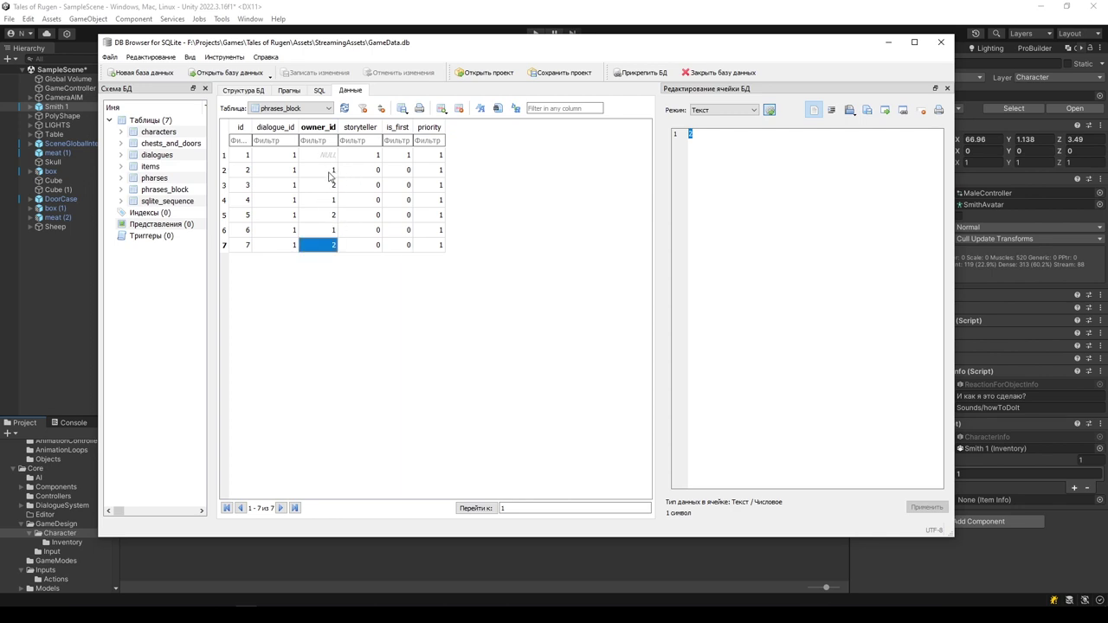
left_click(334, 174)
left_click(328, 187)
left_click(328, 202)
left_click(329, 217)
left_click(329, 232)
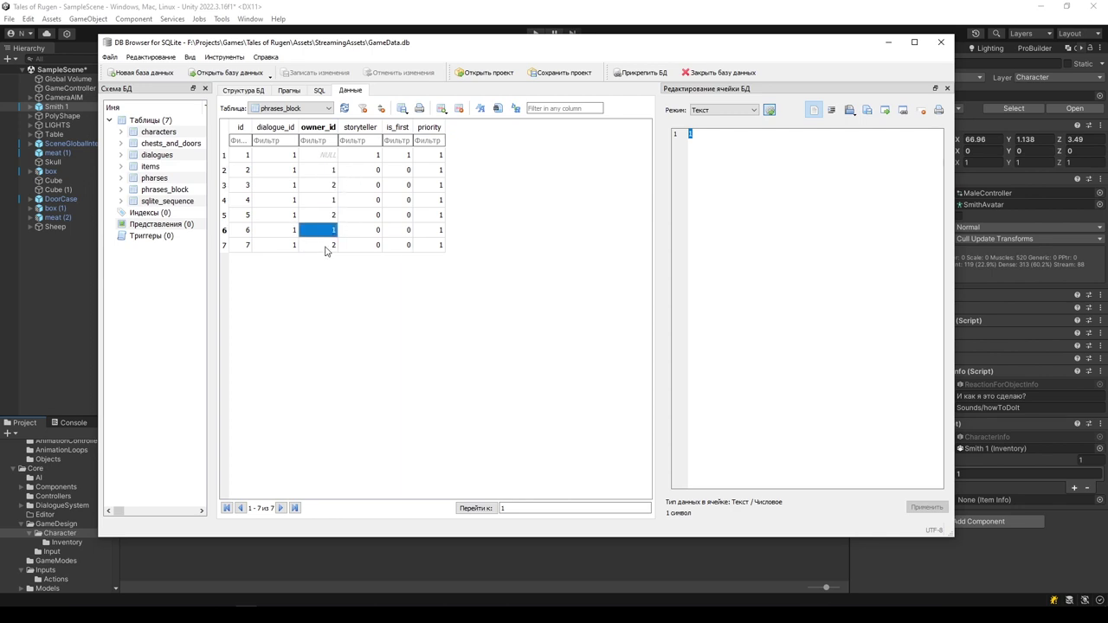
left_click(330, 247)
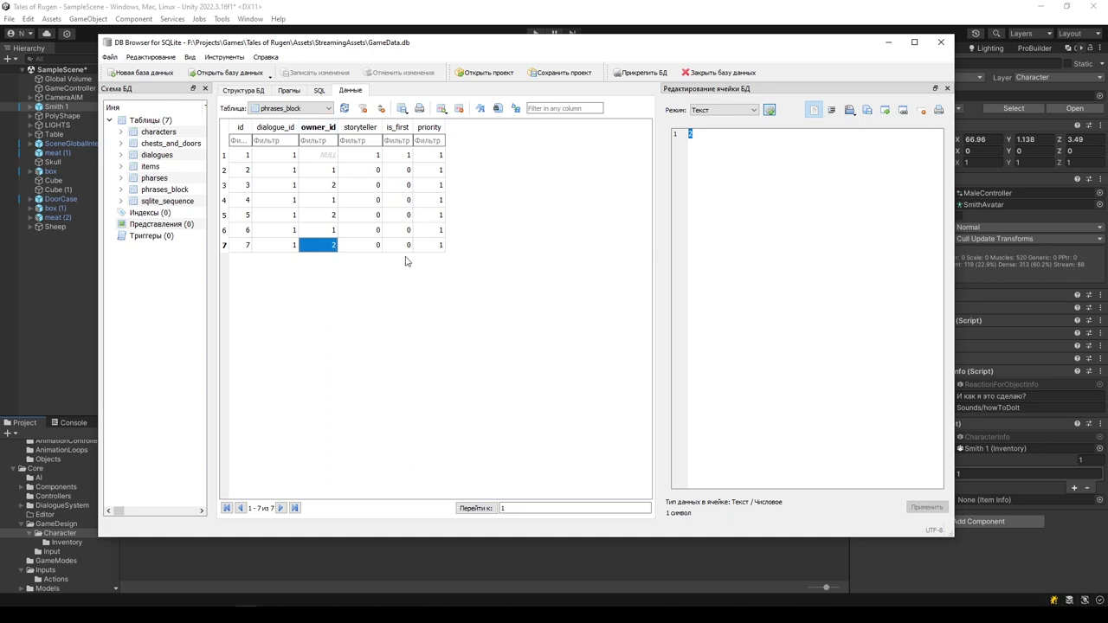
left_click(300, 109)
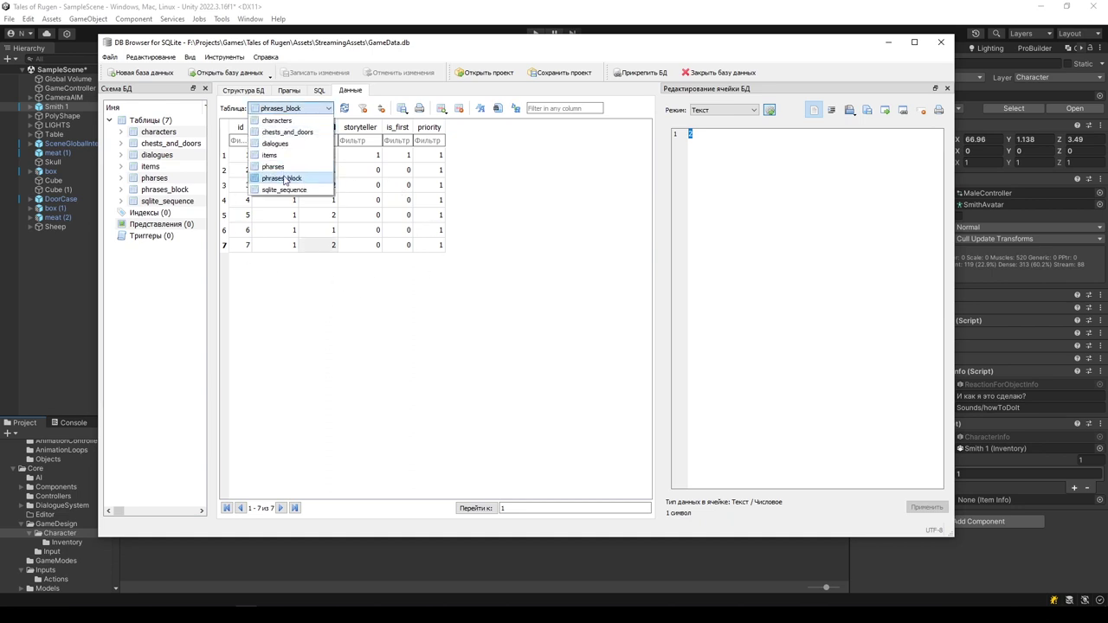
Show the pharses rows and inspect phrase 1's parent_id, short text, full text and answers_block
left_click(275, 167)
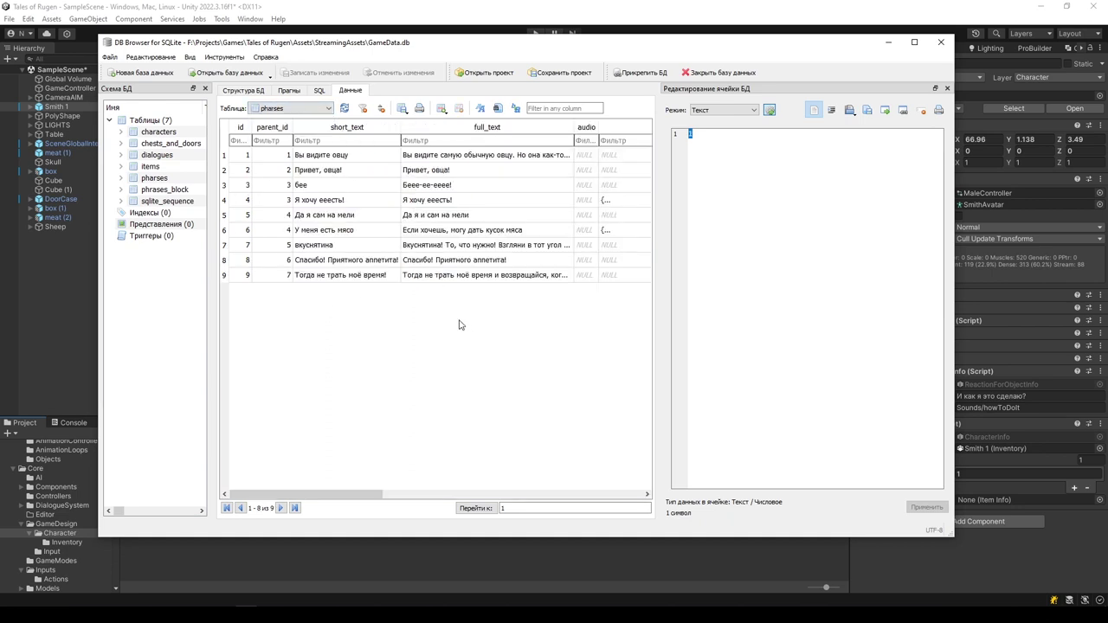
left_click(277, 158)
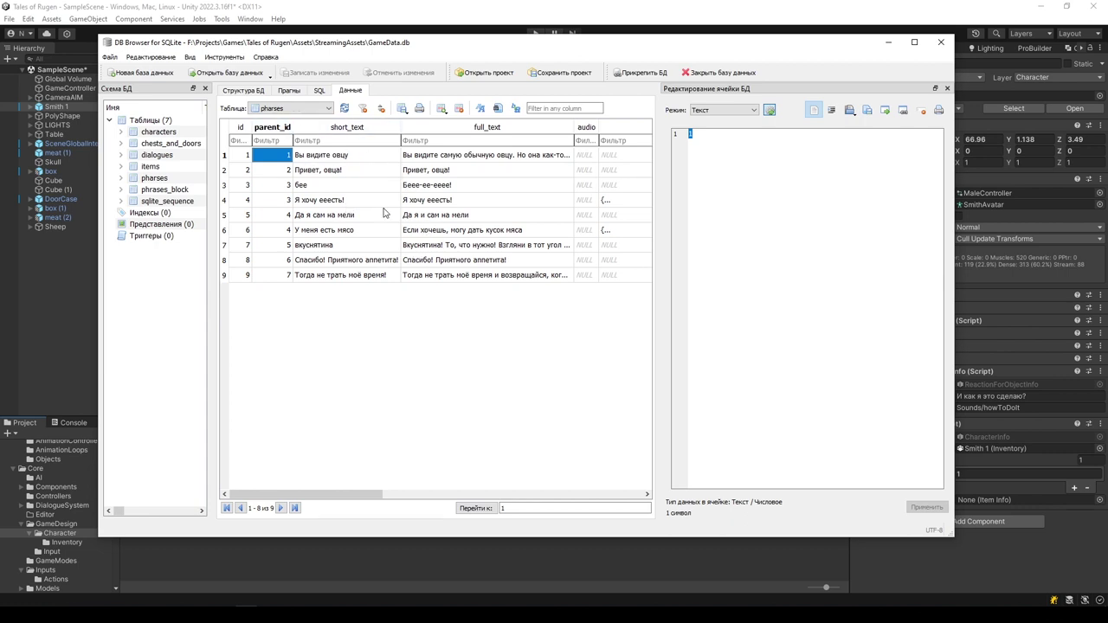
left_click(342, 157)
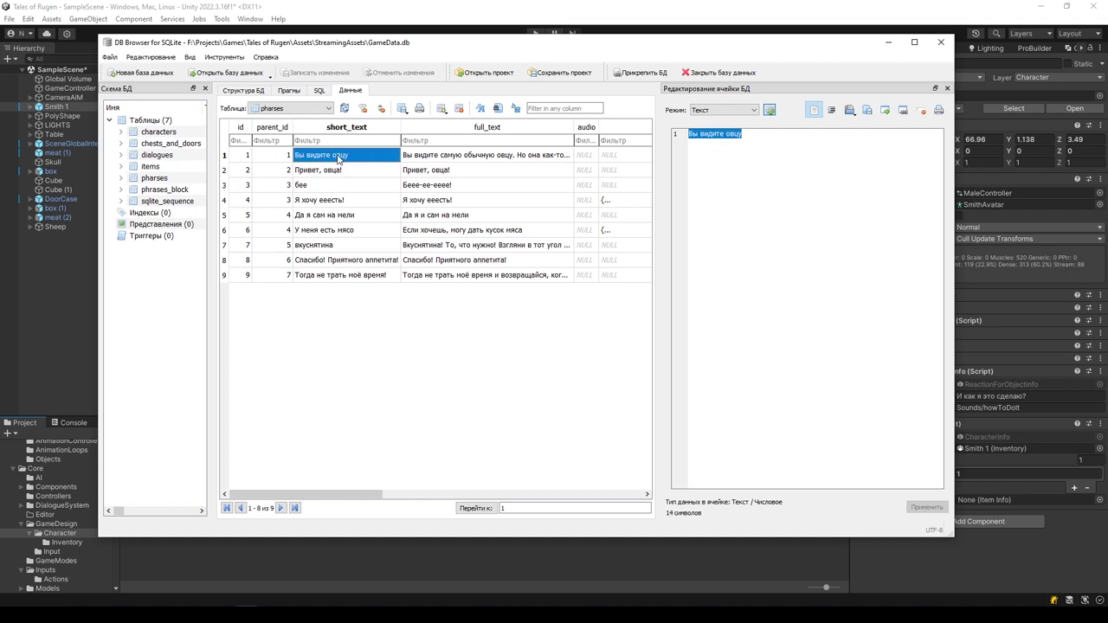
left_click(497, 161)
left_click_drag(351, 495, 631, 509)
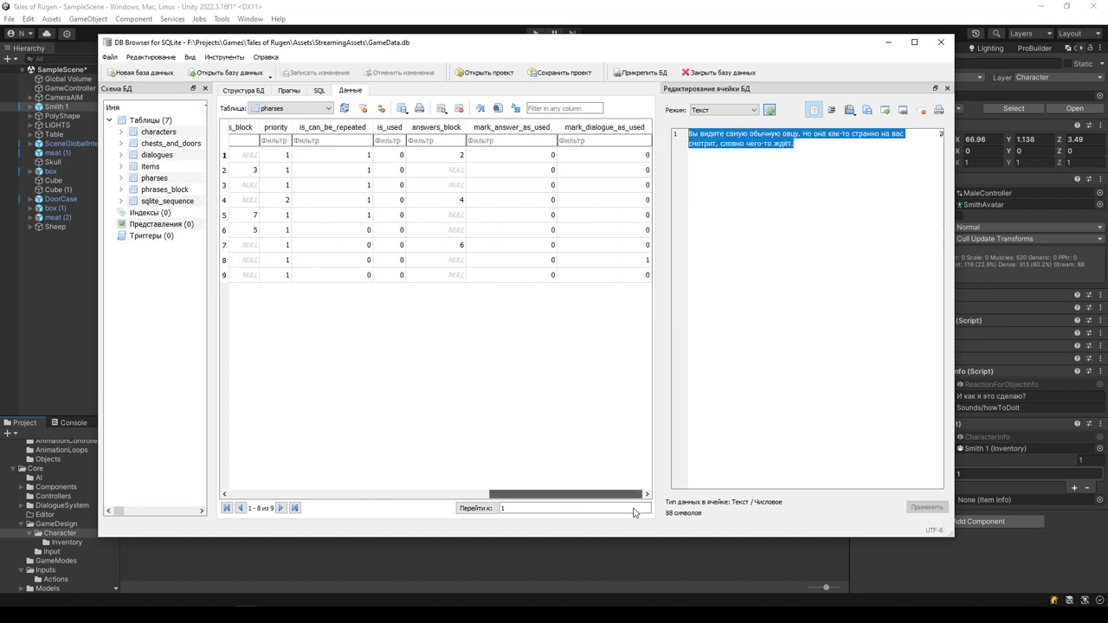
left_click(456, 158)
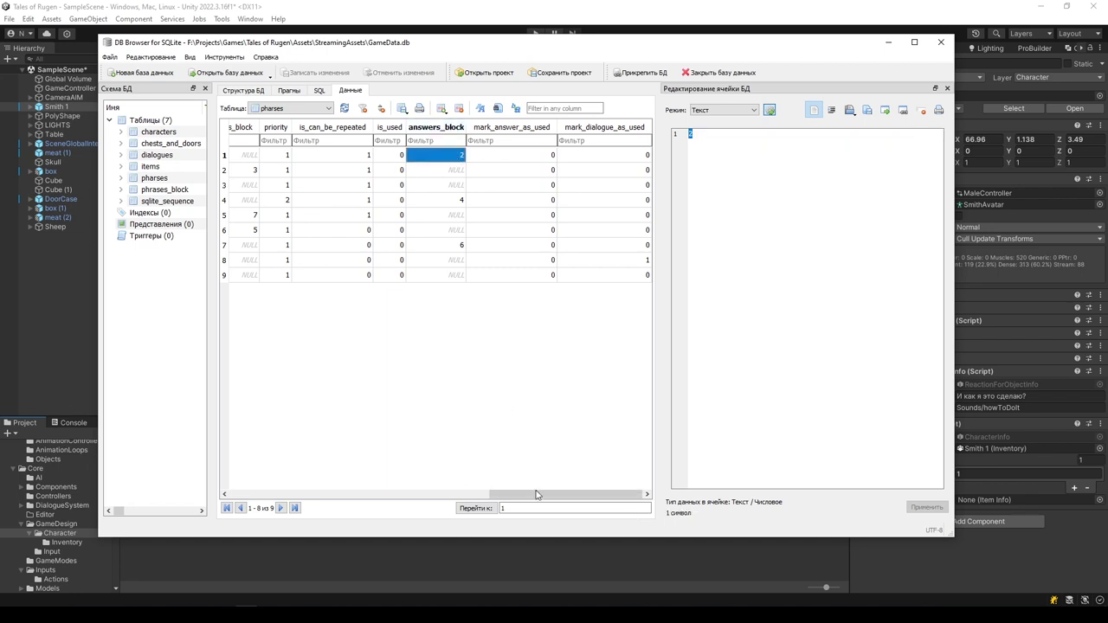
left_click_drag(536, 494, 277, 496)
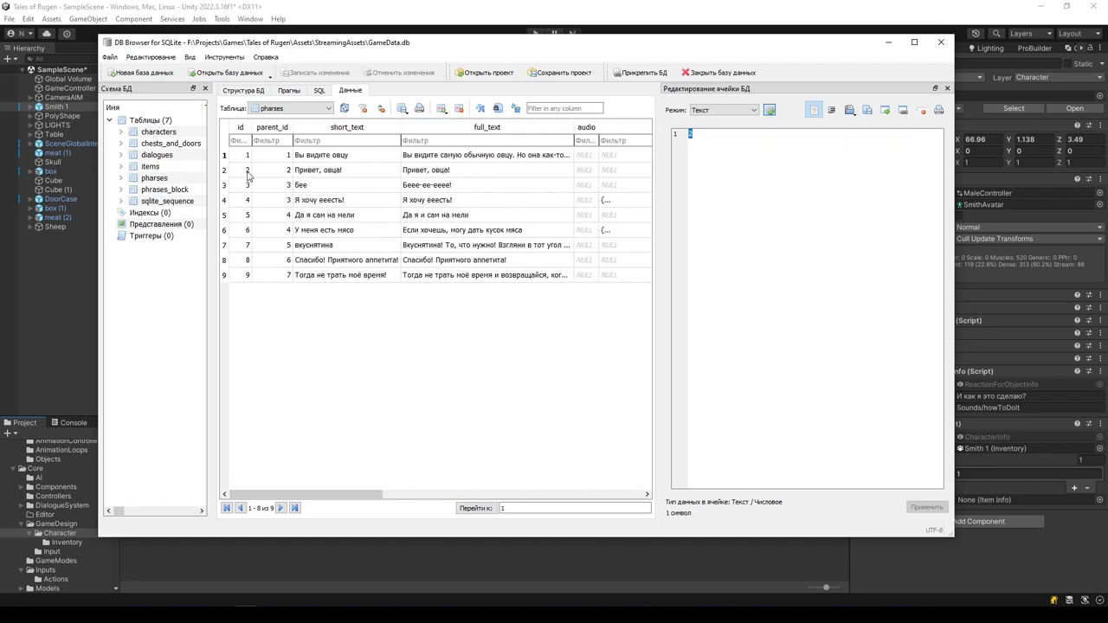
left_click(248, 173)
Switch the table to phrases_block and then back to pharses
left_click(302, 109)
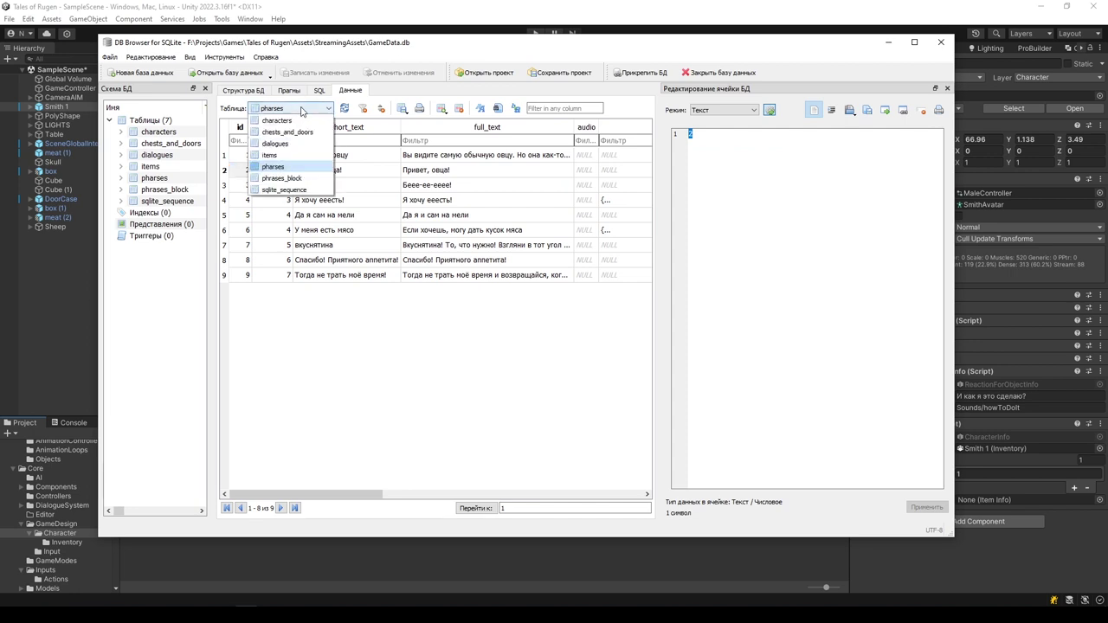
left_click(282, 178)
left_click(298, 109)
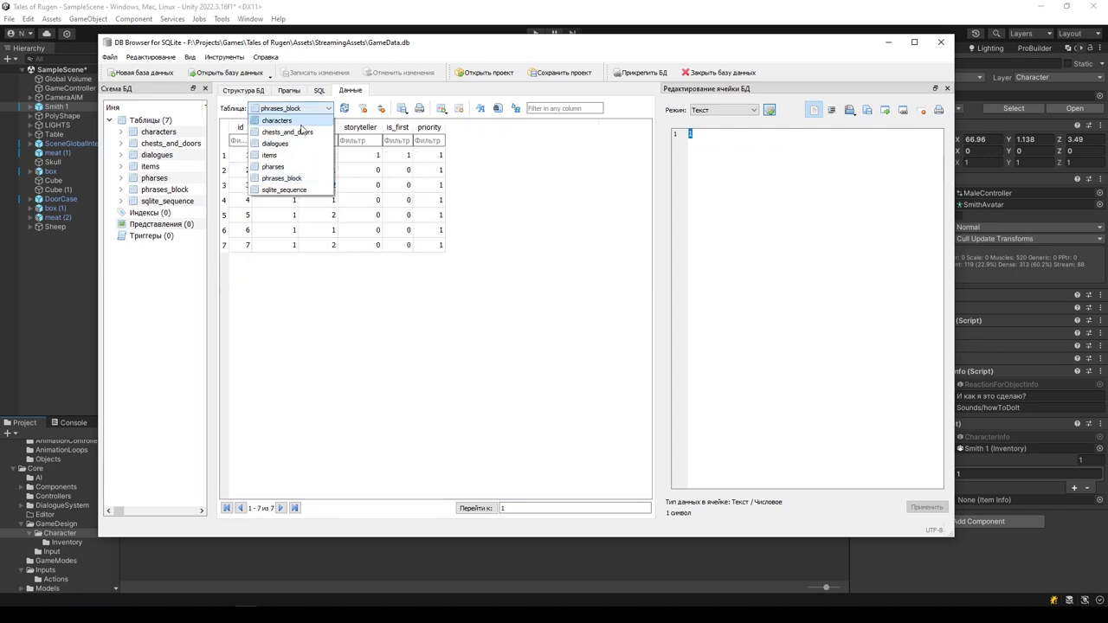
left_click(295, 167)
Inspect phrase 2's parent_id, short text and next_phases_block value
left_click(279, 170)
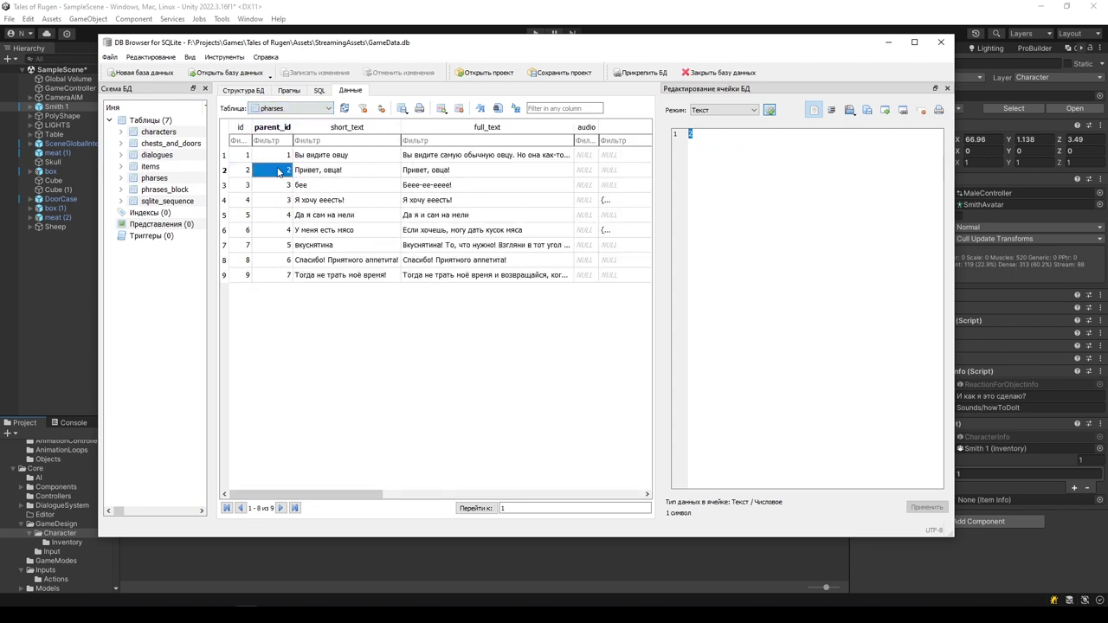
left_click(347, 173)
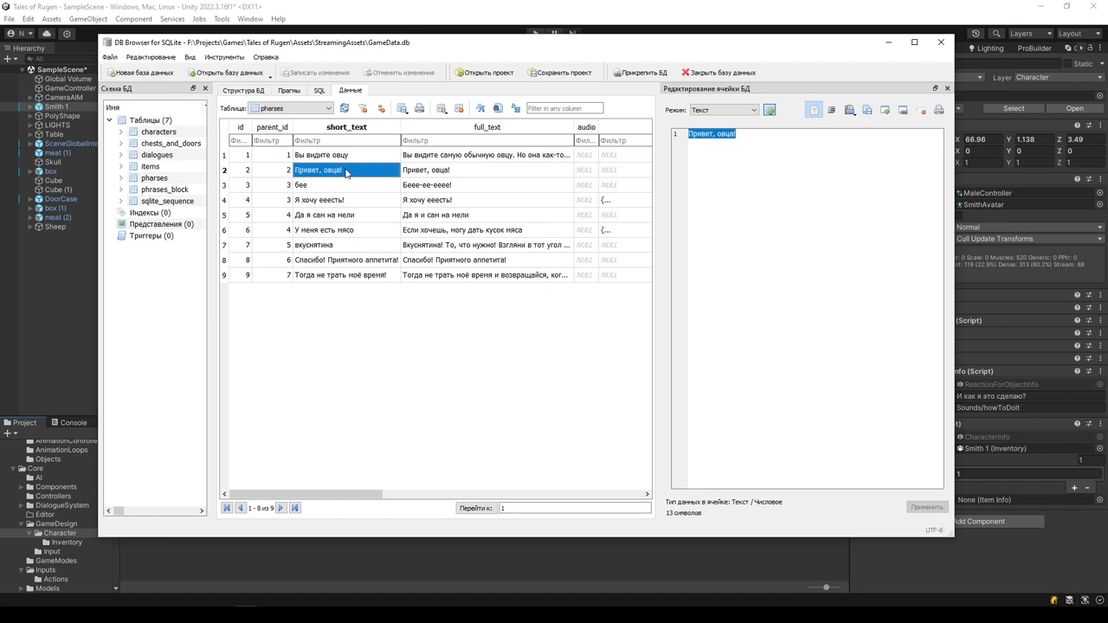
left_click(285, 172)
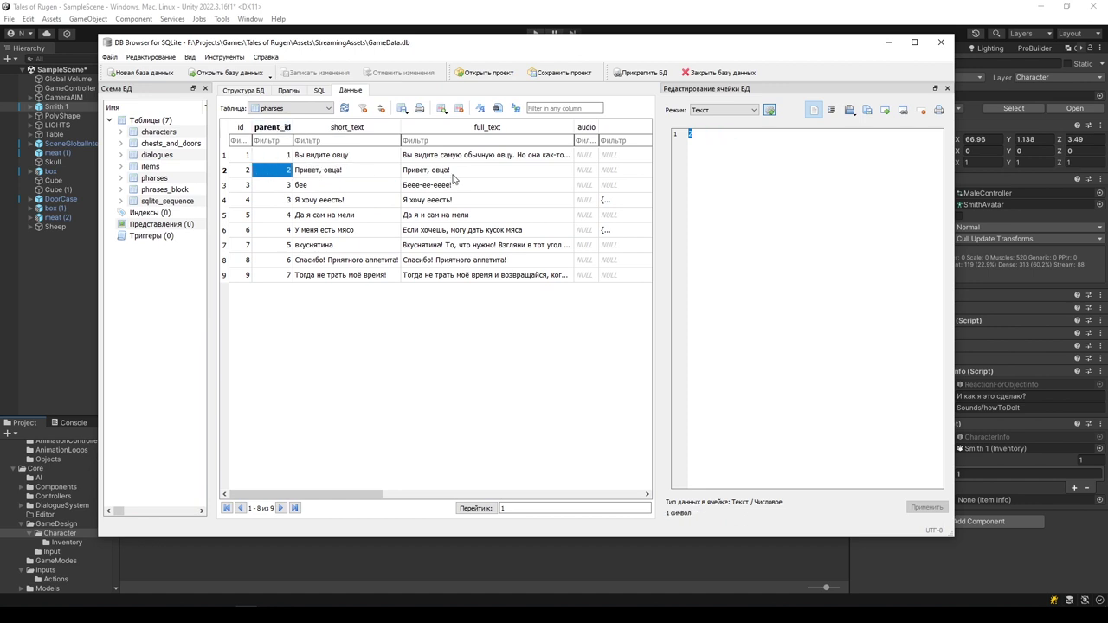
left_click_drag(354, 493, 549, 493)
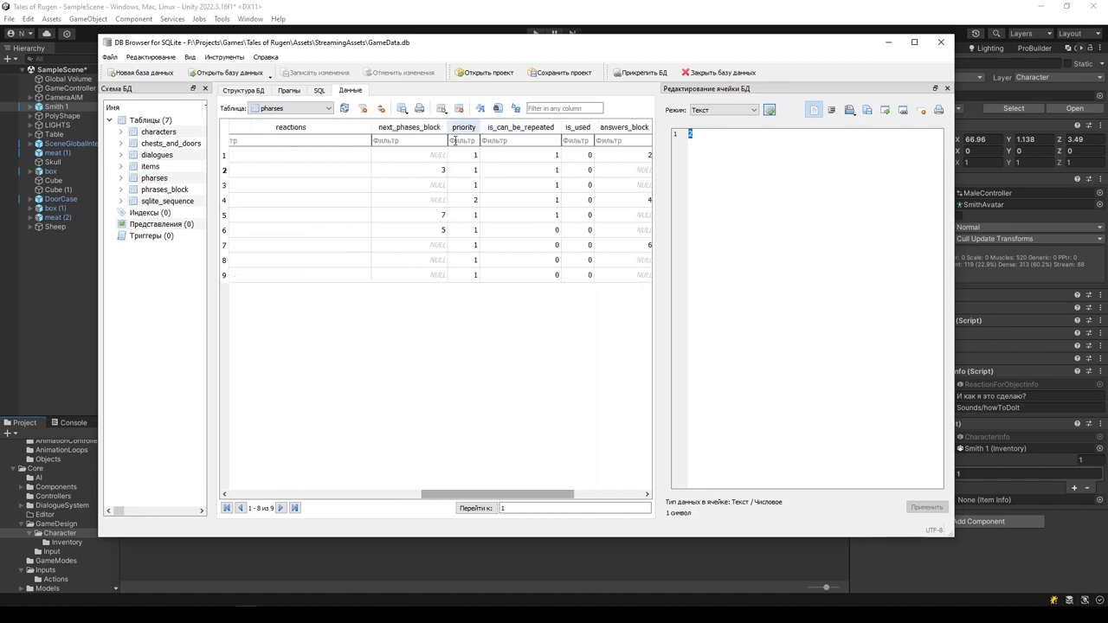
left_click(439, 170)
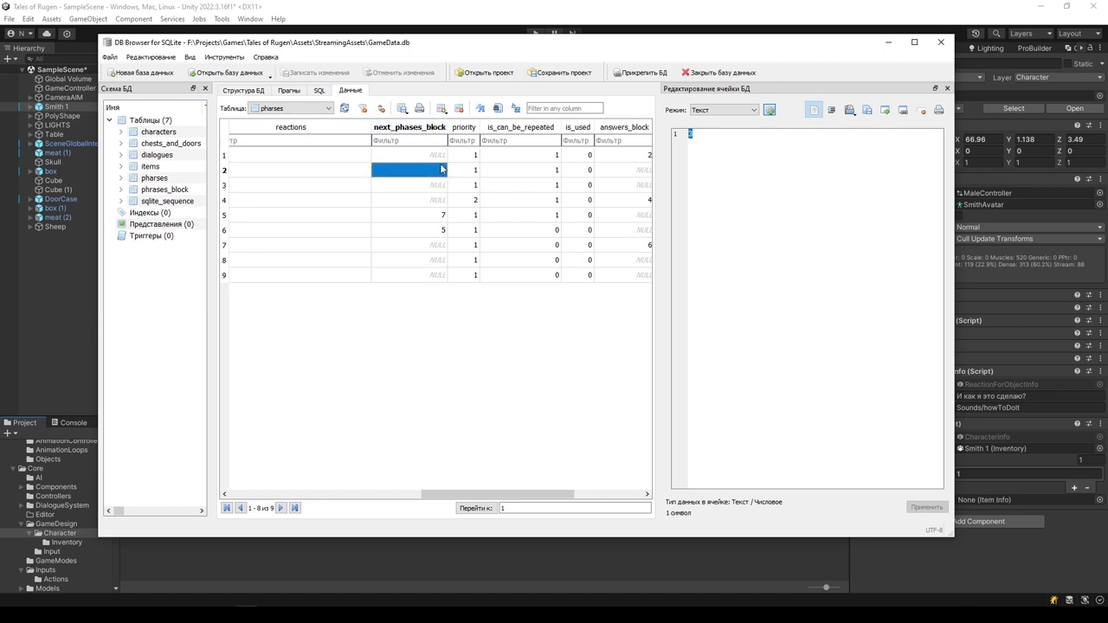
left_click_drag(502, 492, 291, 456)
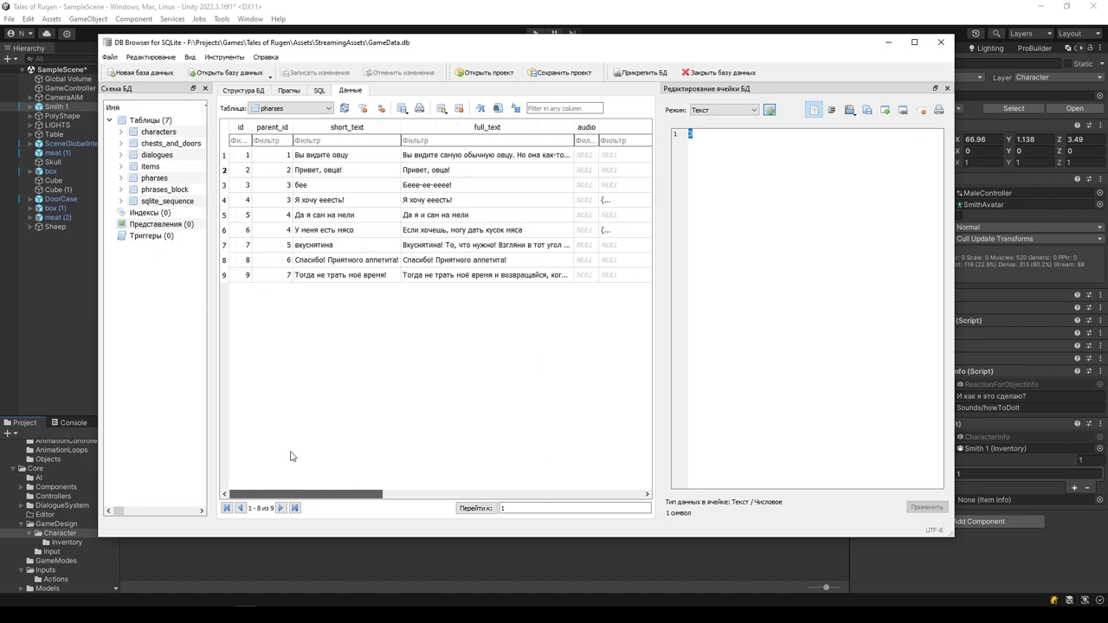
Check the short texts of phrases 3 and 4, phrase 4's parent_id and phrase 3's condition
left_click(323, 188)
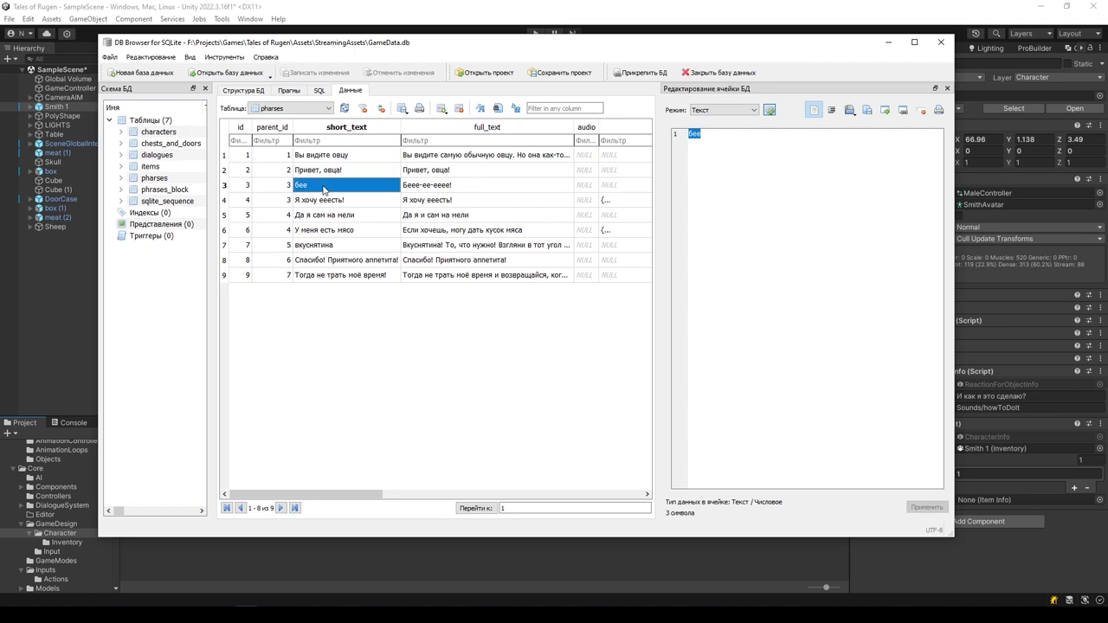
left_click(275, 200)
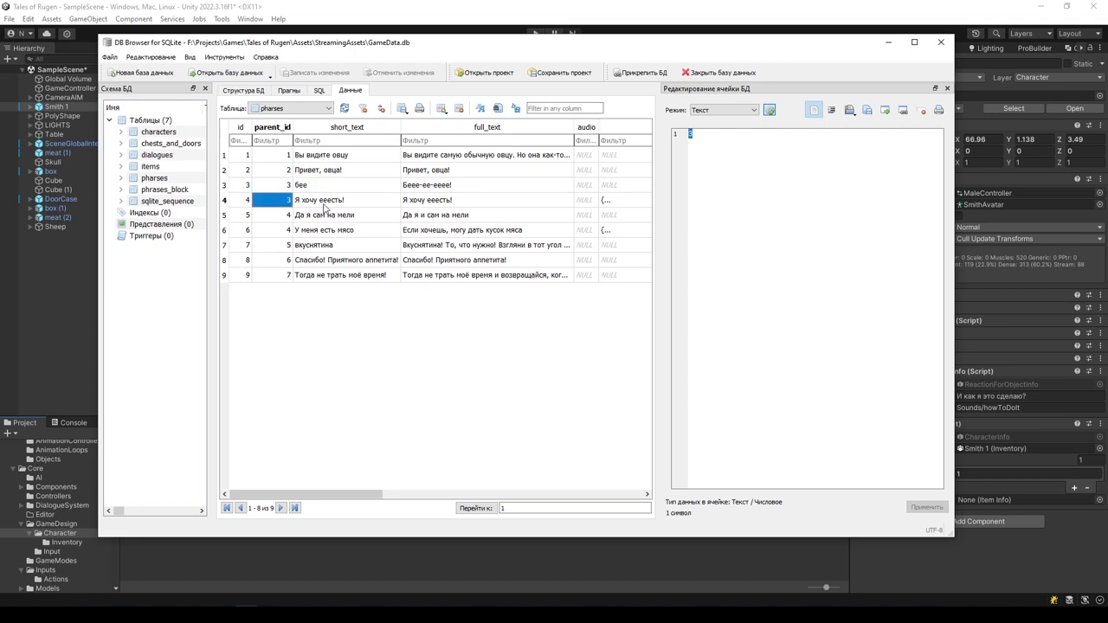
left_click(328, 204)
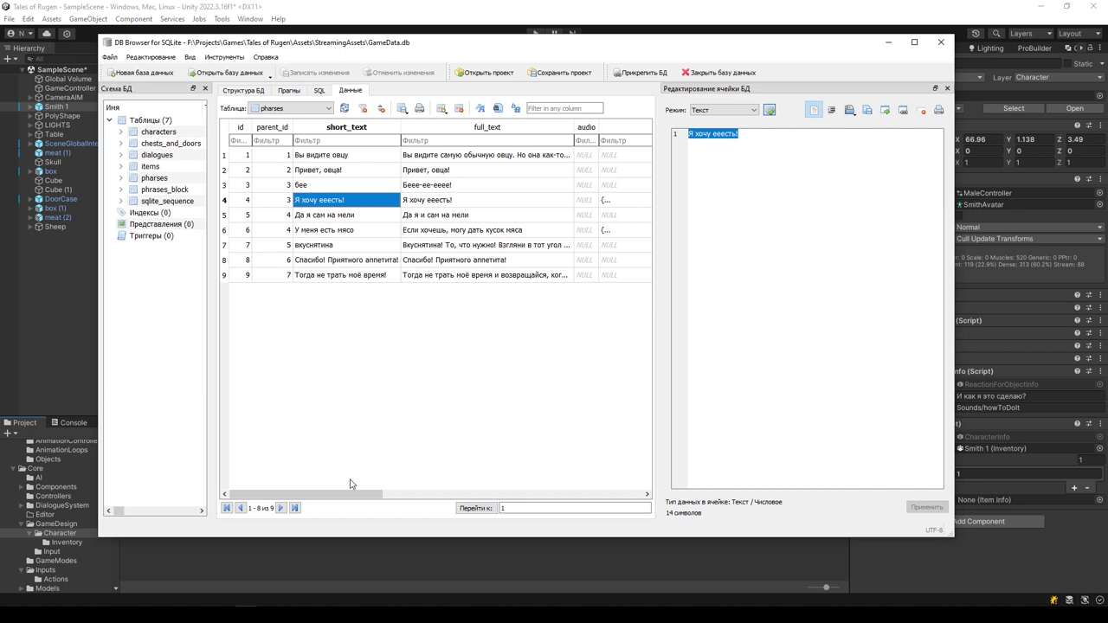
left_click_drag(344, 494, 407, 490)
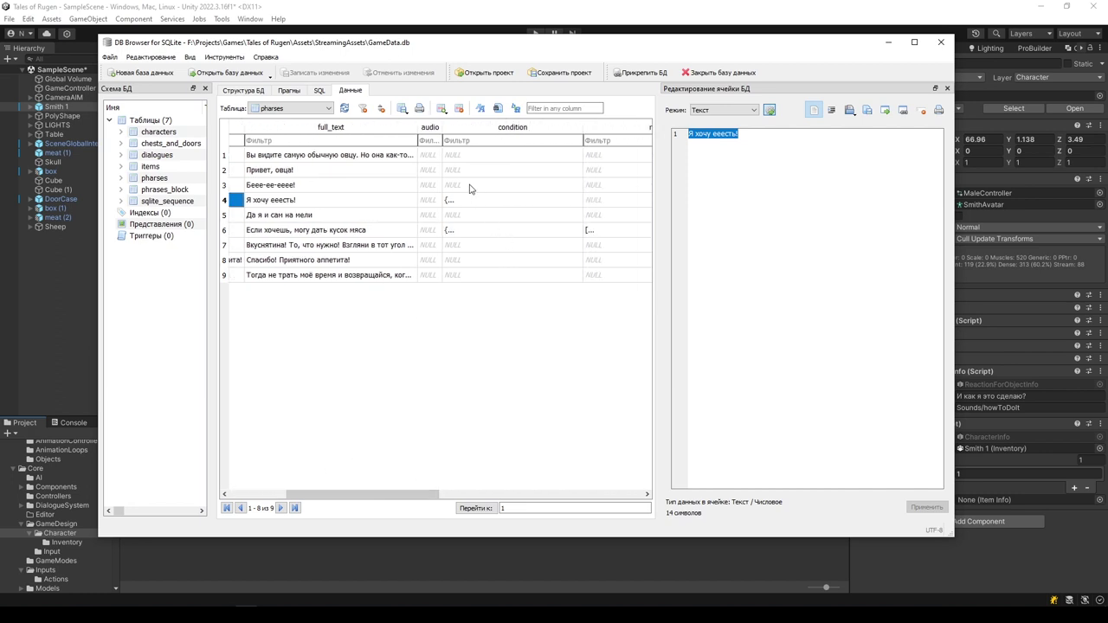
left_click(472, 186)
mouse_move(385, 496)
left_mouse_down()
mouse_move(293, 480)
mouse_move(439, 482)
left_mouse_up()
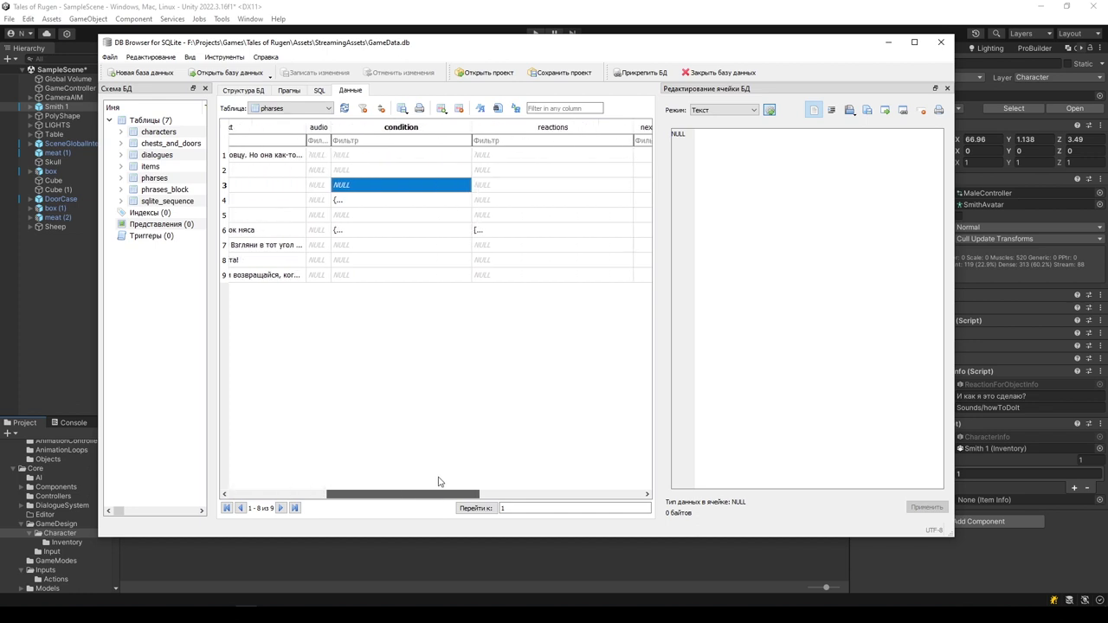
View phrase 4's short and full text, then bring up its condition JSON
left_click(359, 201)
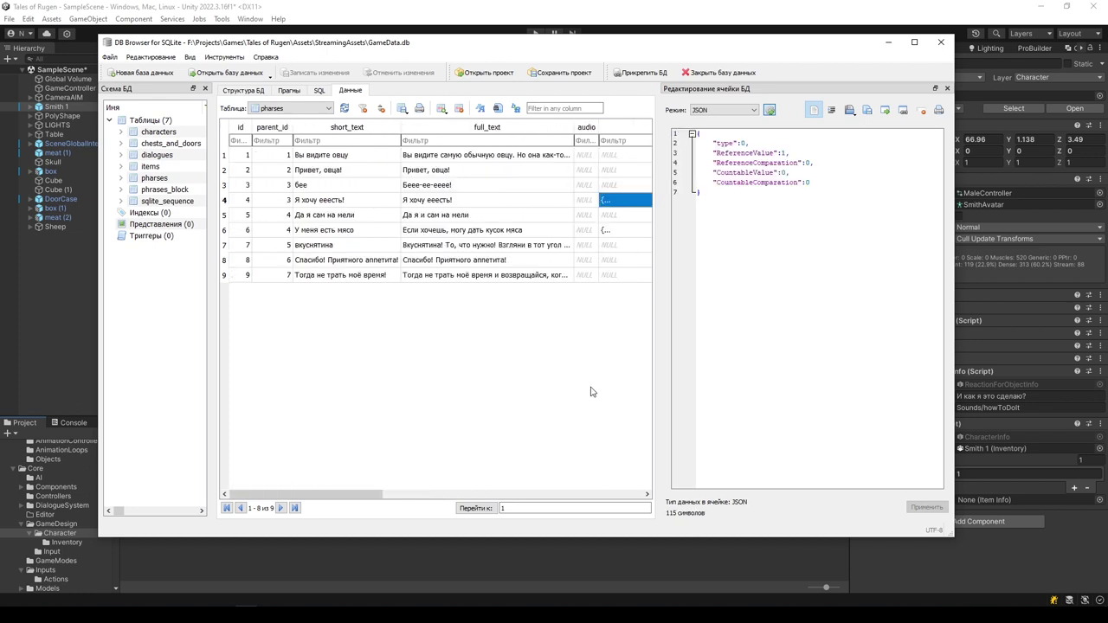
left_click(333, 206)
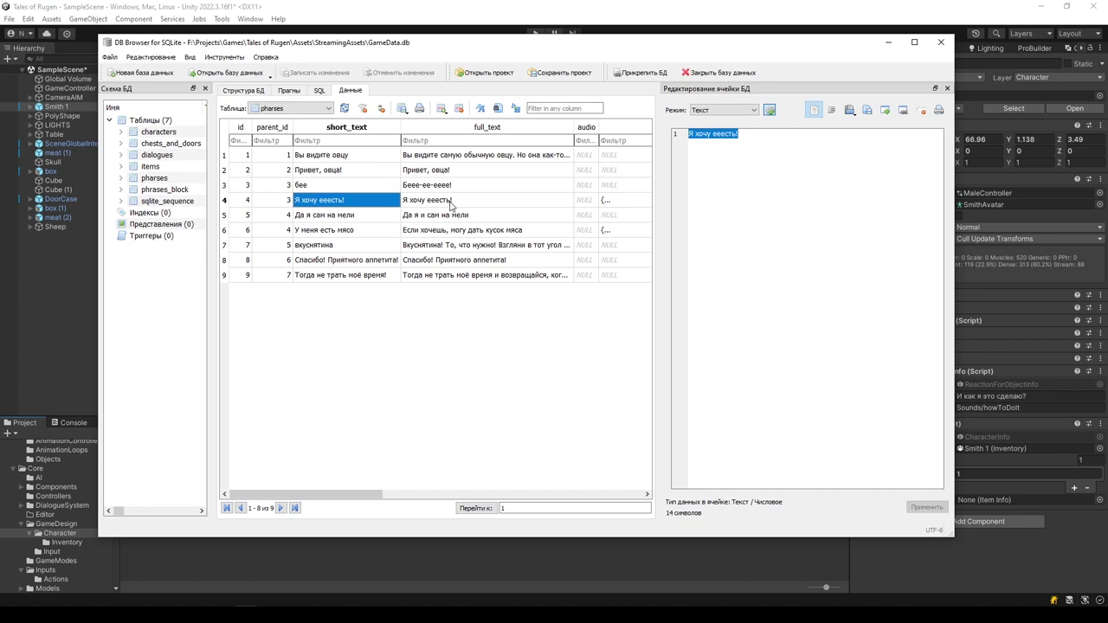
left_click(450, 206)
left_click(363, 208)
left_click(456, 202)
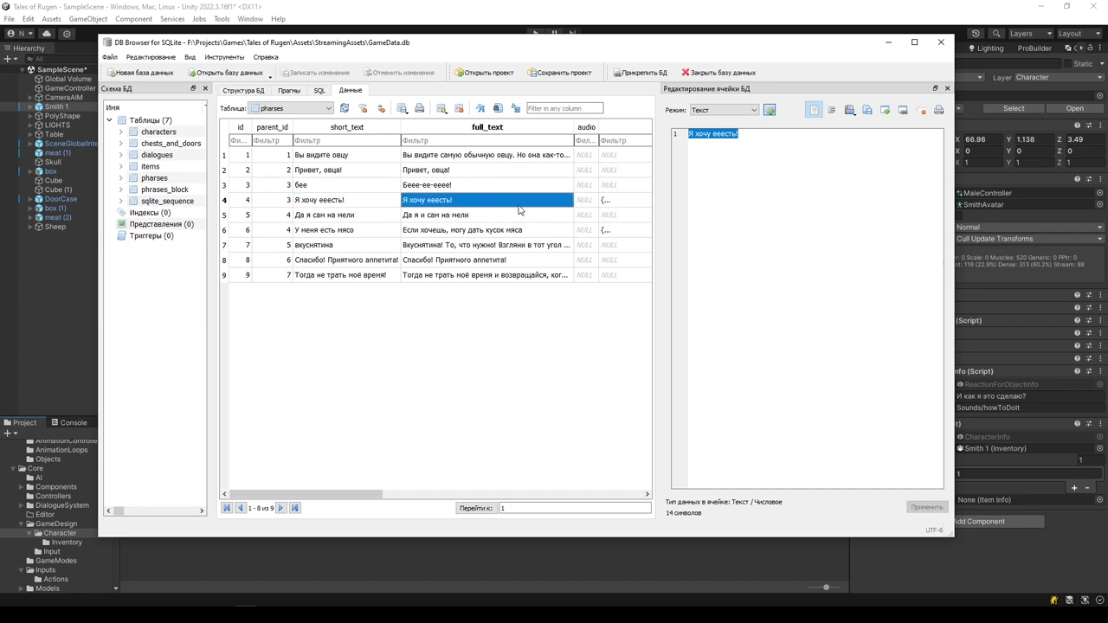
left_click(615, 205)
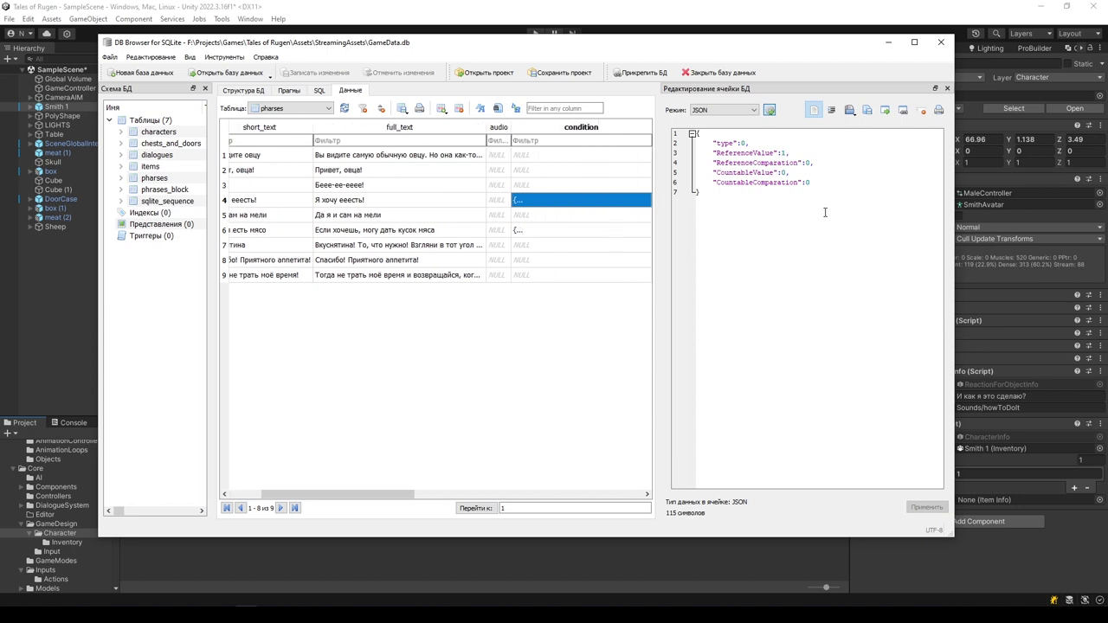
Read through phrase 4's condition fields: type, ReferenceValue, ReferenceComparation, CountableValue, CountableComparation
left_click_drag(716, 140, 799, 213)
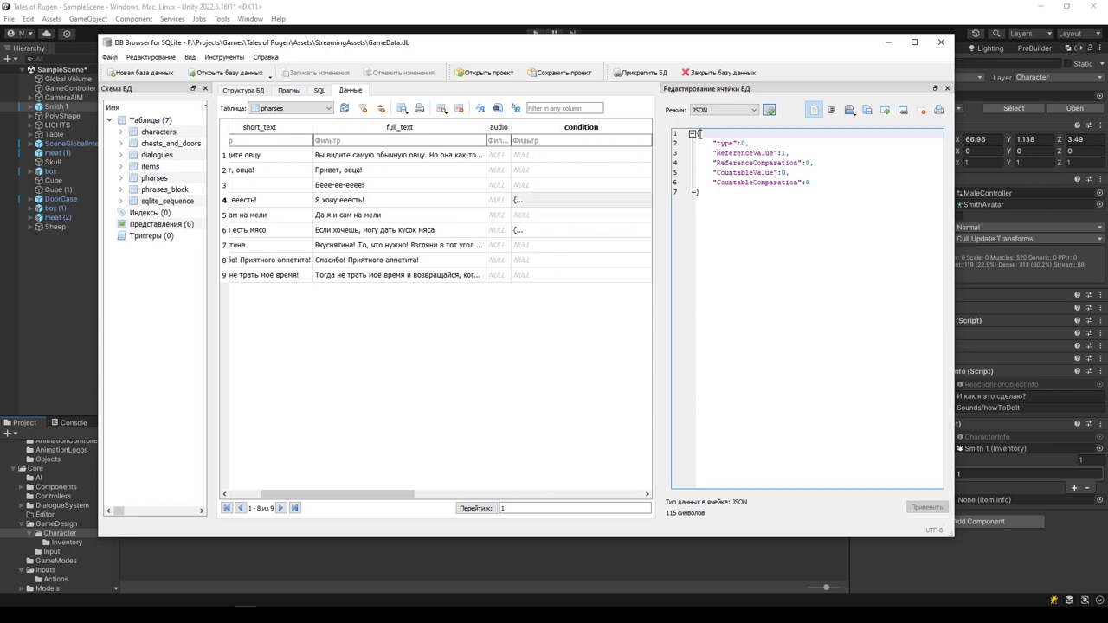
left_click(795, 212)
left_click_drag(725, 201, 692, 134)
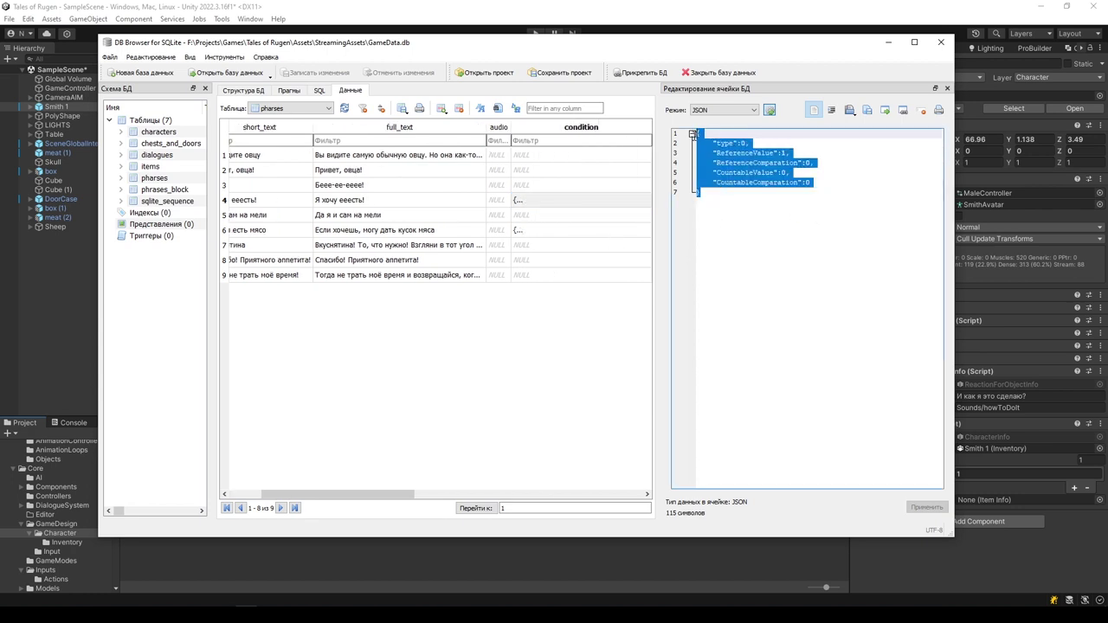
left_click(780, 194)
left_click(725, 143)
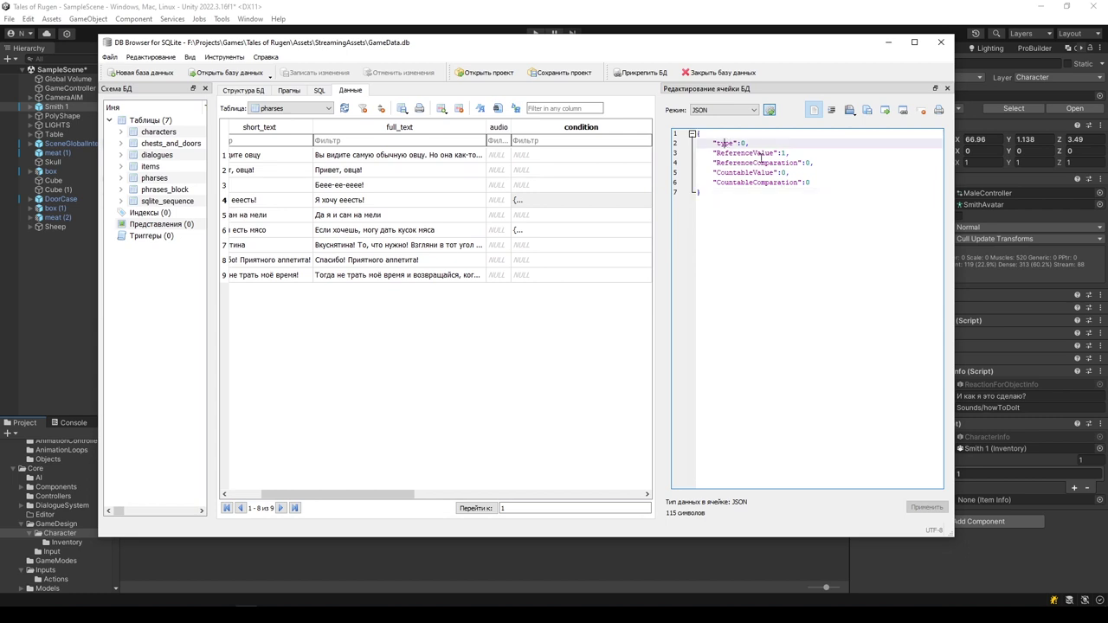
left_click(743, 152)
left_click(774, 164)
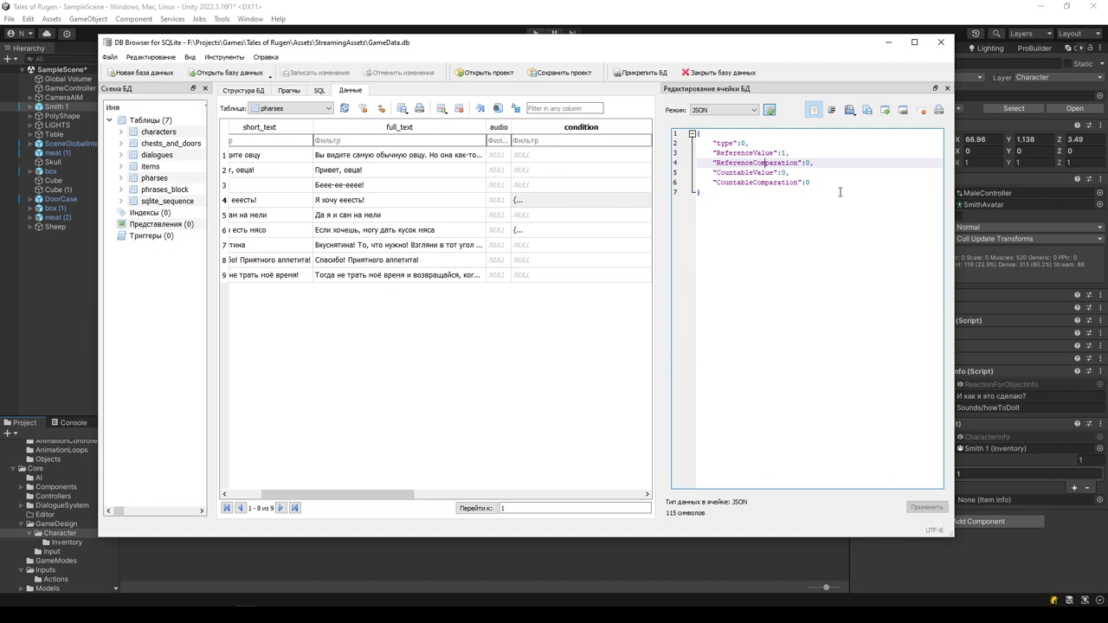
left_click(754, 172)
left_click(762, 182)
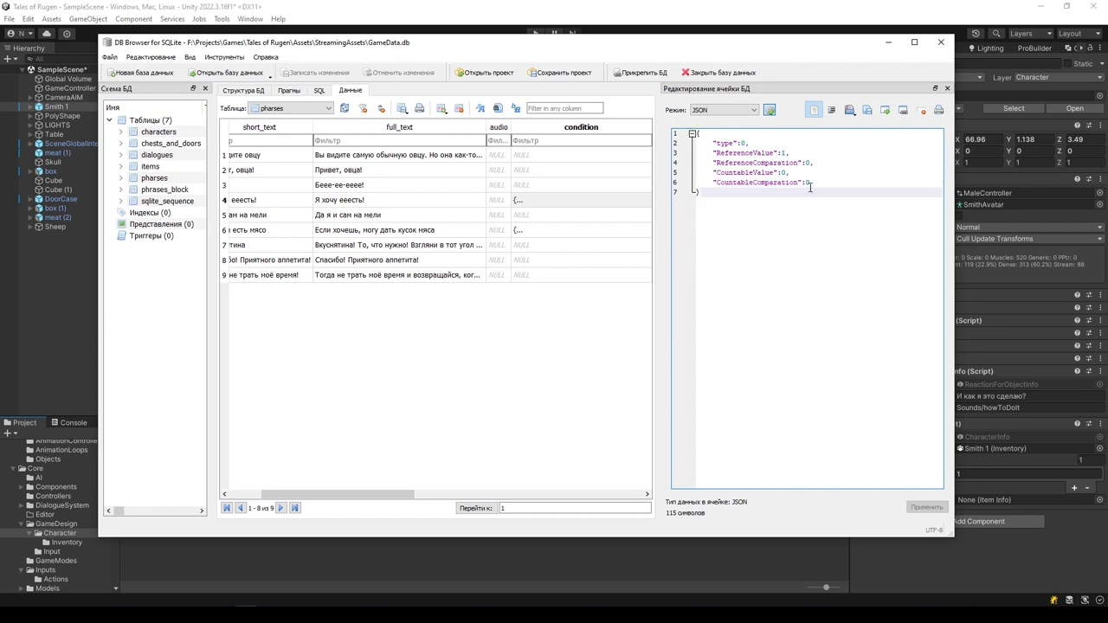
left_click(728, 143)
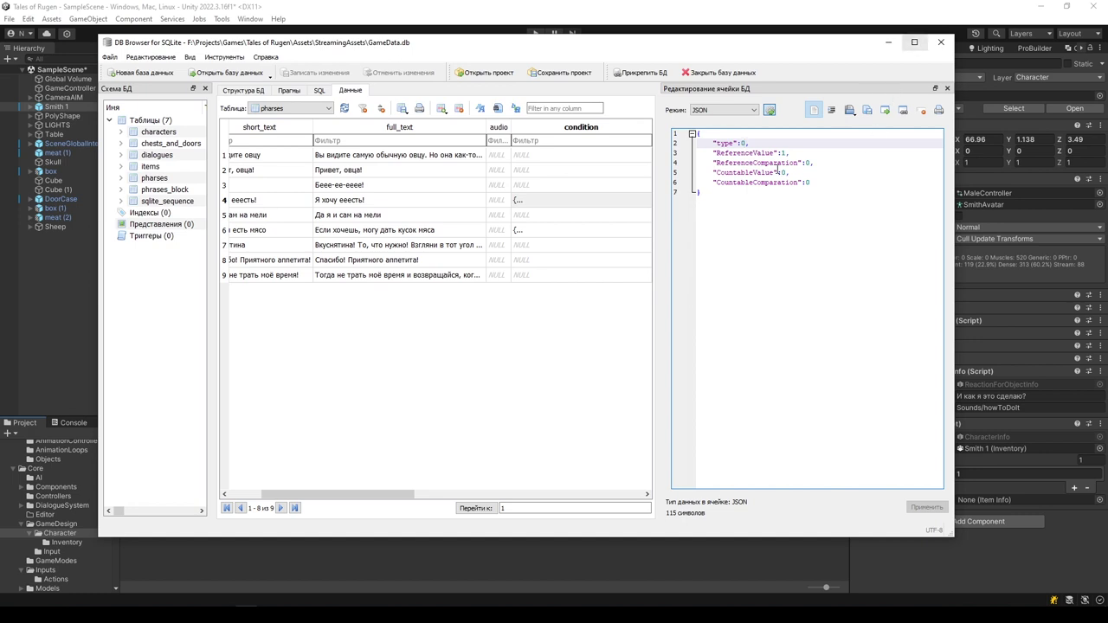
Compare phrase 6's condition JSON with phrase 4's ReferenceValue and ReferenceComparation entries
left_click(541, 231)
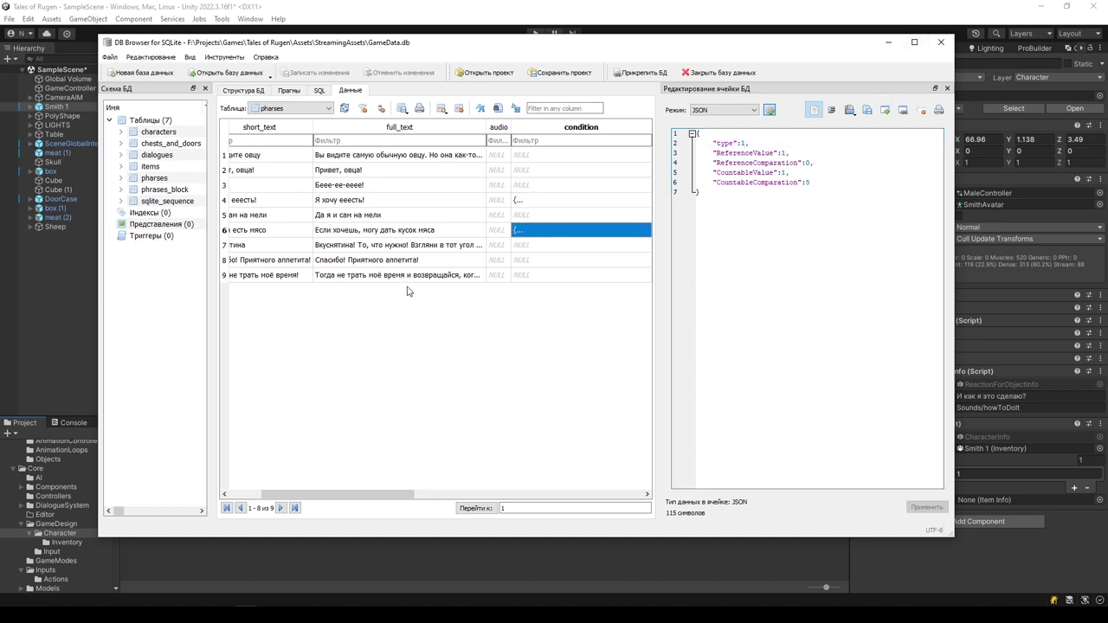
left_click(745, 143)
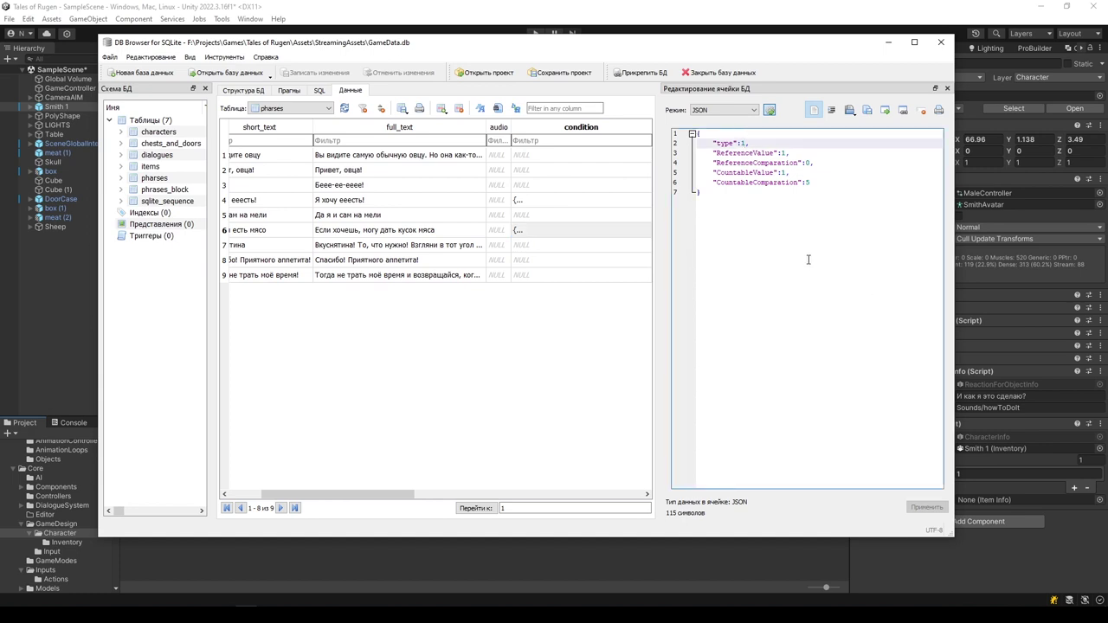
left_click(531, 204)
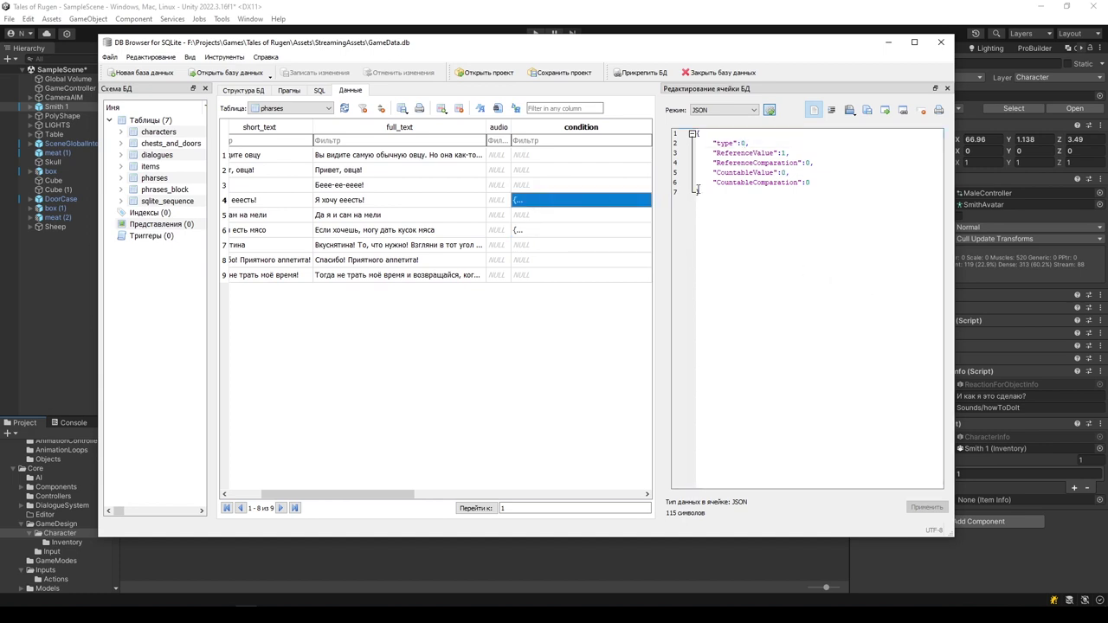
left_click(744, 152)
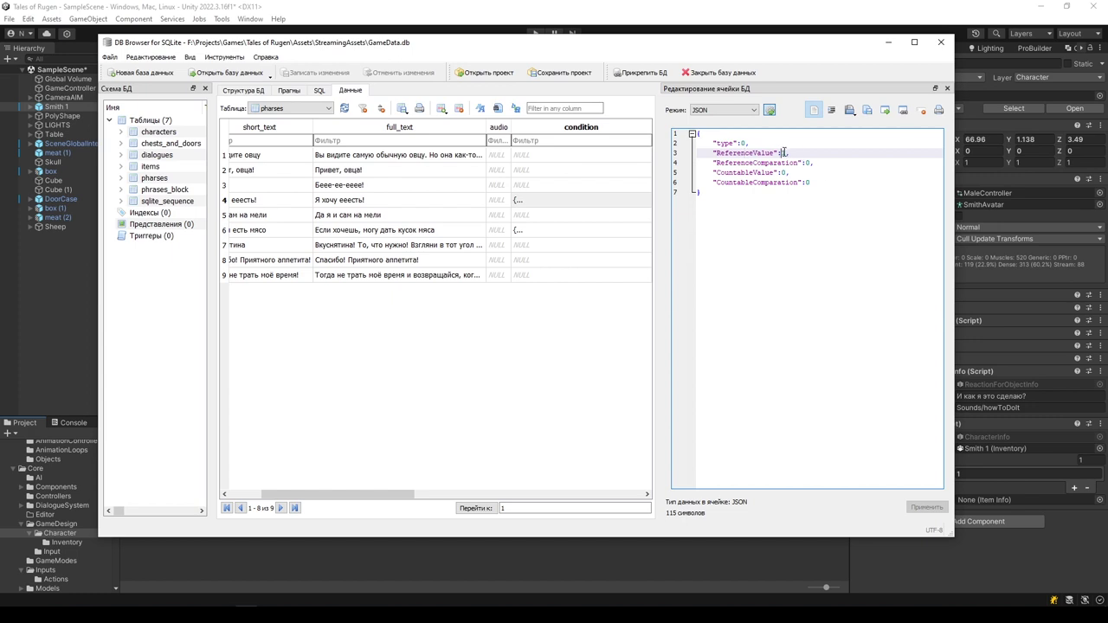
left_click(836, 163)
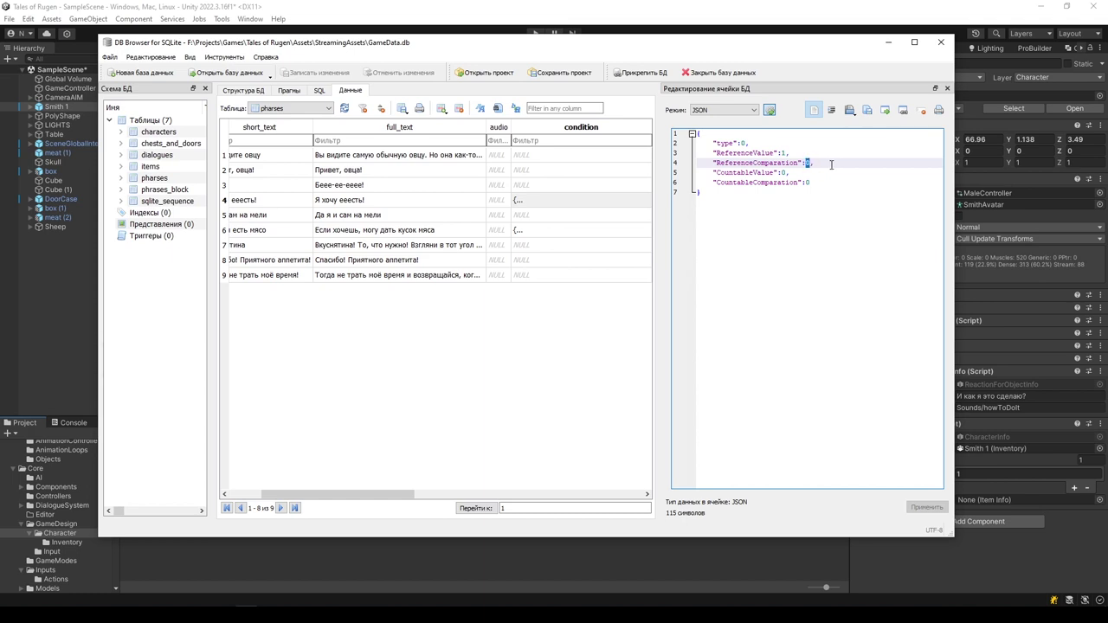
key("End")
Change ReferenceComparation in row 6's condition JSON to 0
left_click(525, 232)
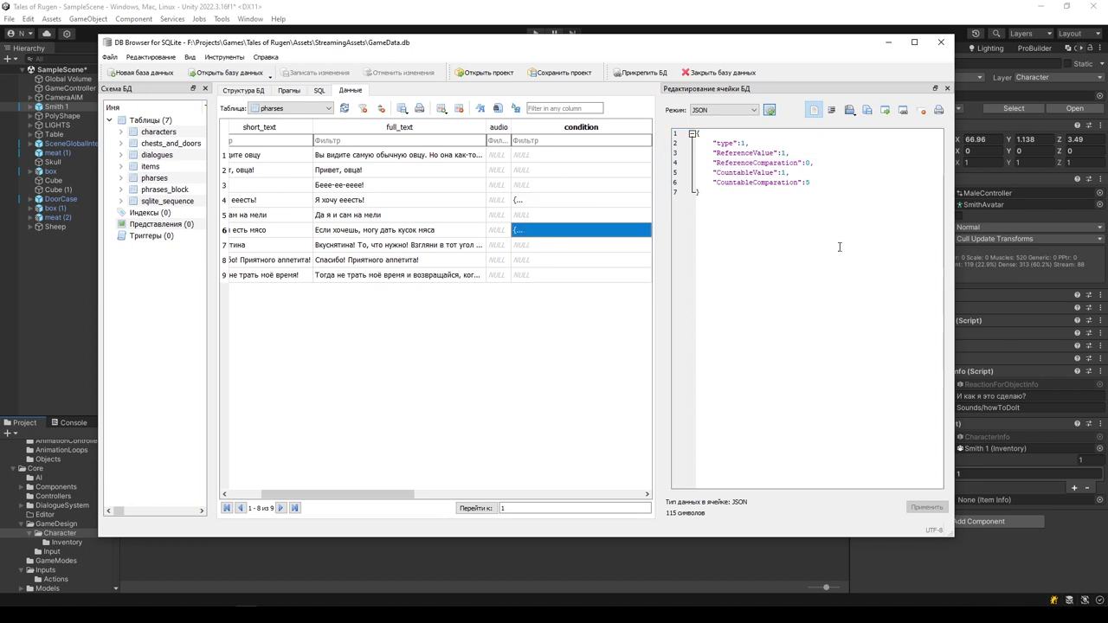
double_click(806, 162)
type("0")
key("Down")
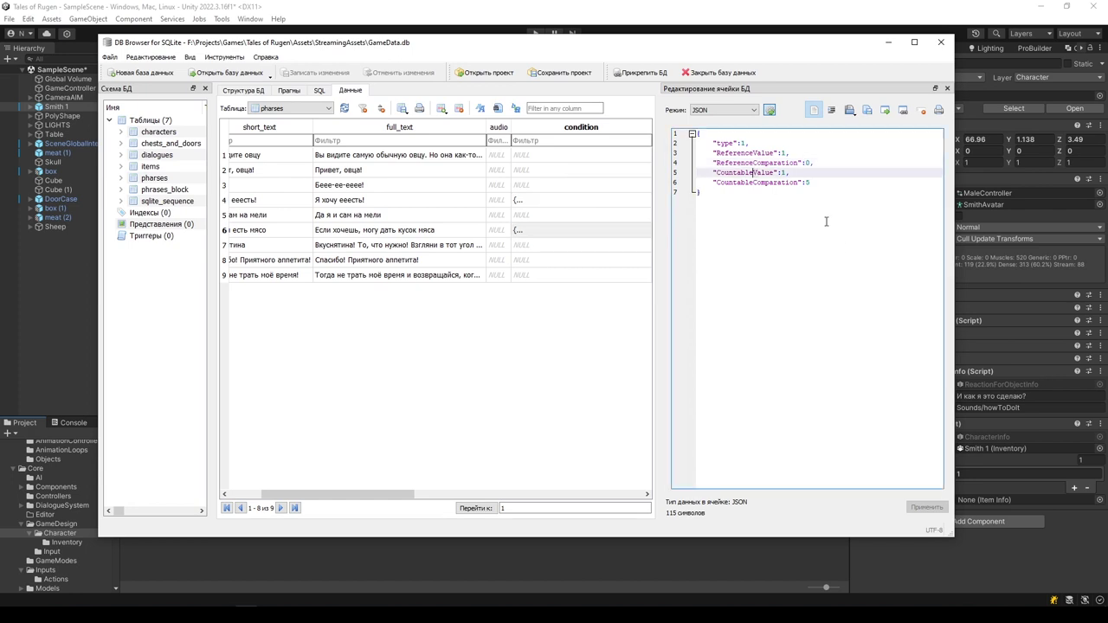
Recheck row 6's type, ReferenceValue and CountableValue of 1, then view its full text
left_click(774, 184)
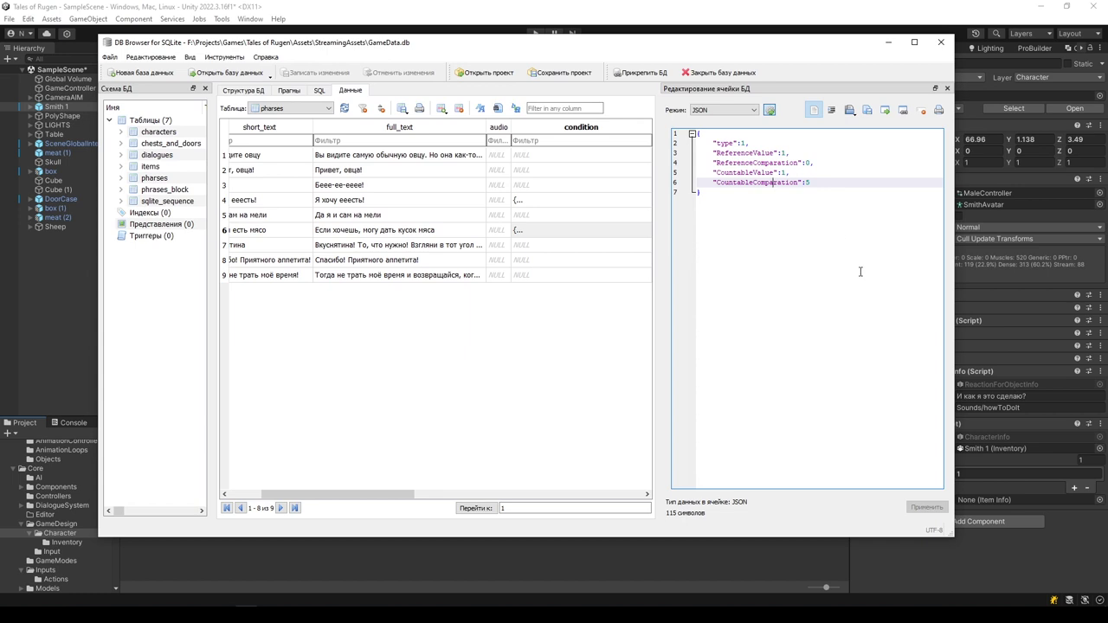
left_click(757, 174)
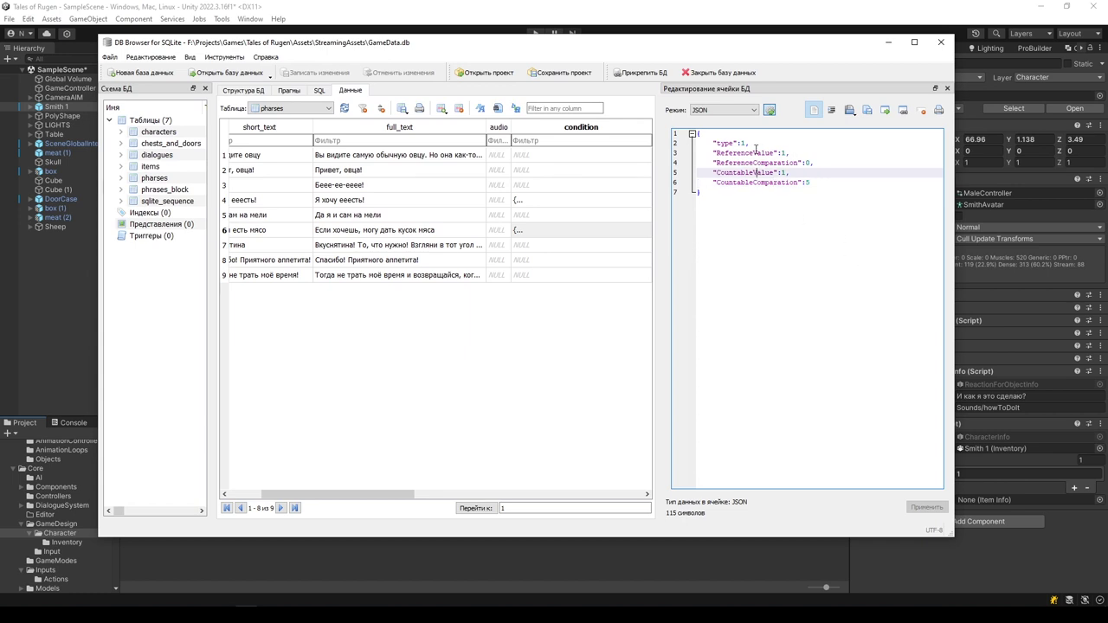
left_click(755, 152)
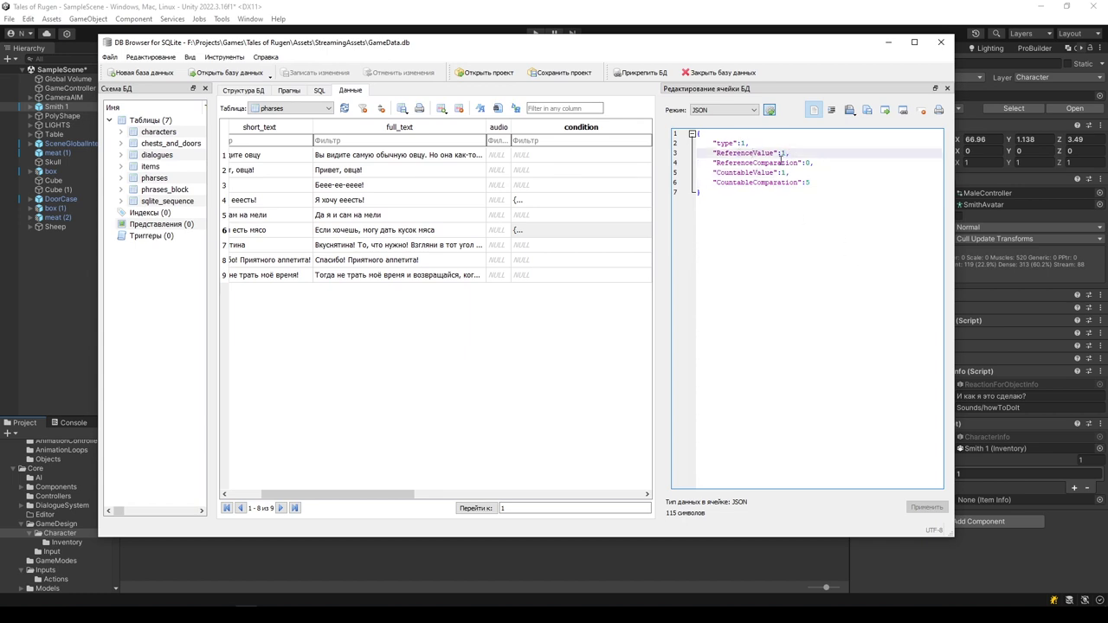
left_click(754, 172)
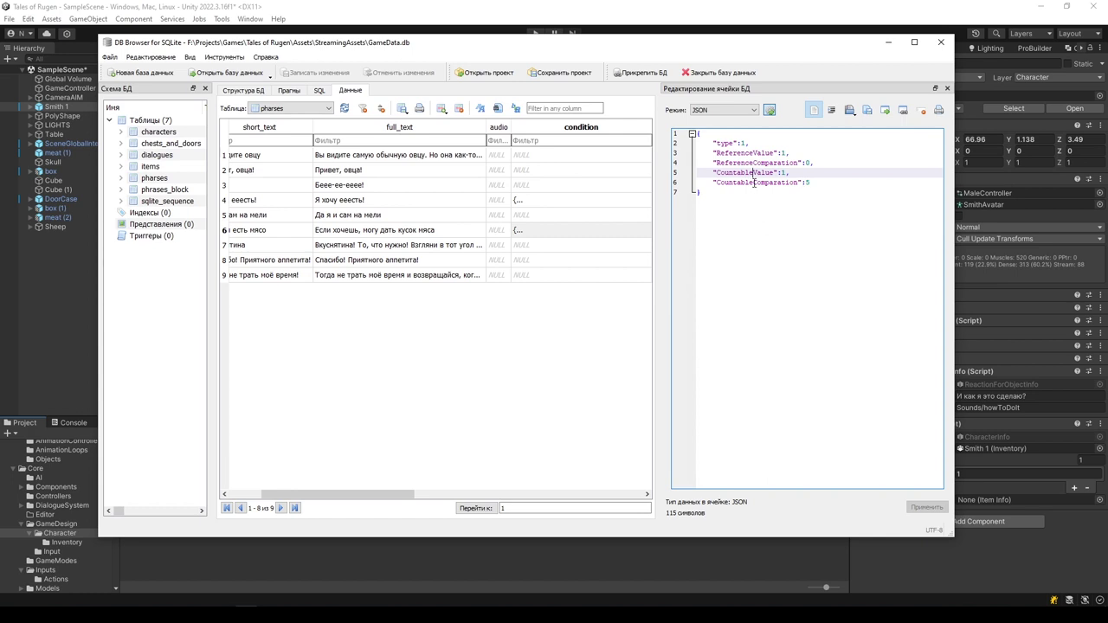
key("Down")
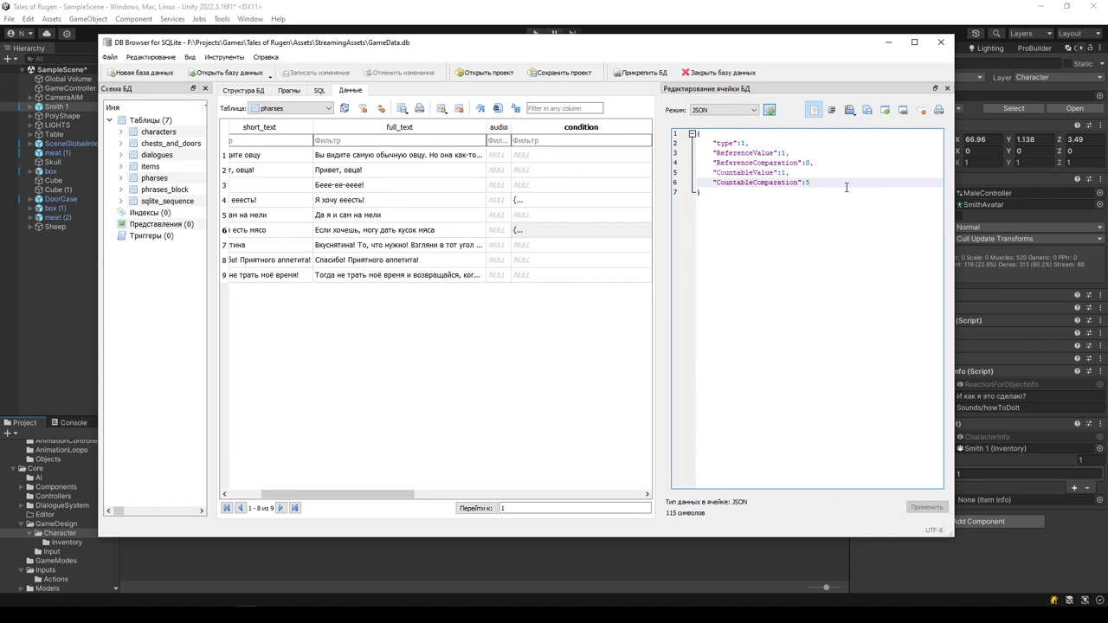
left_click(747, 170)
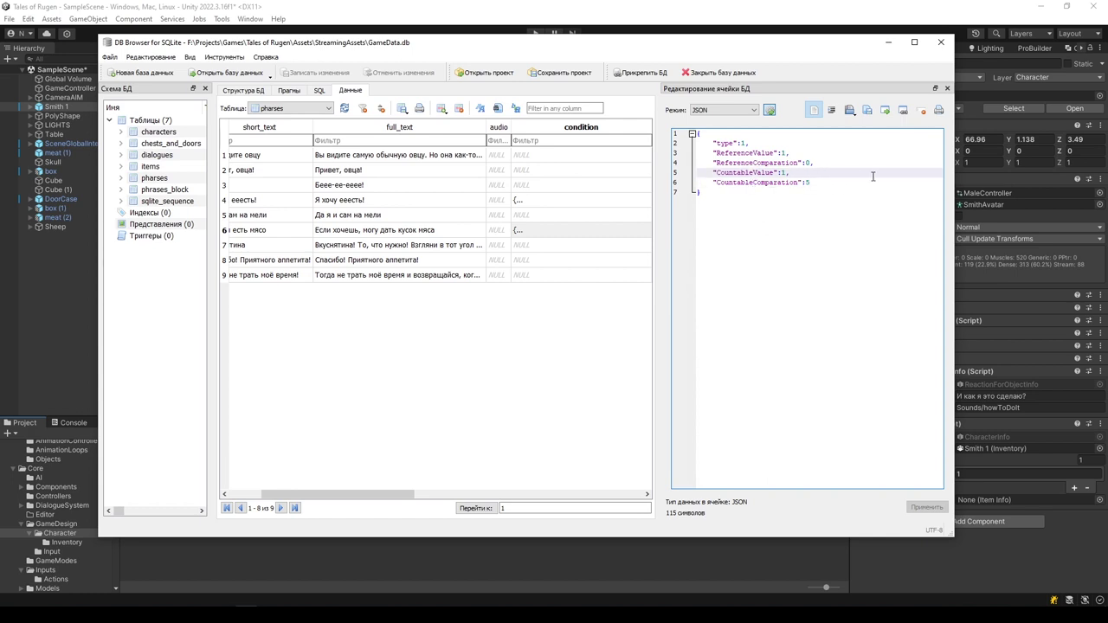
left_click(782, 172)
double_click(742, 143)
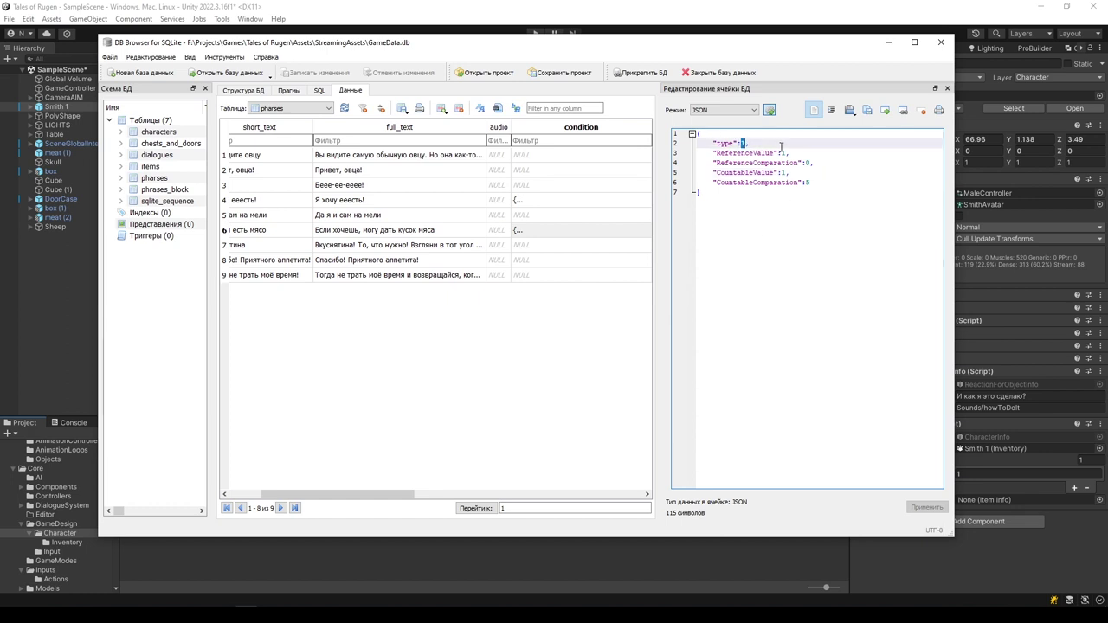
double_click(782, 153)
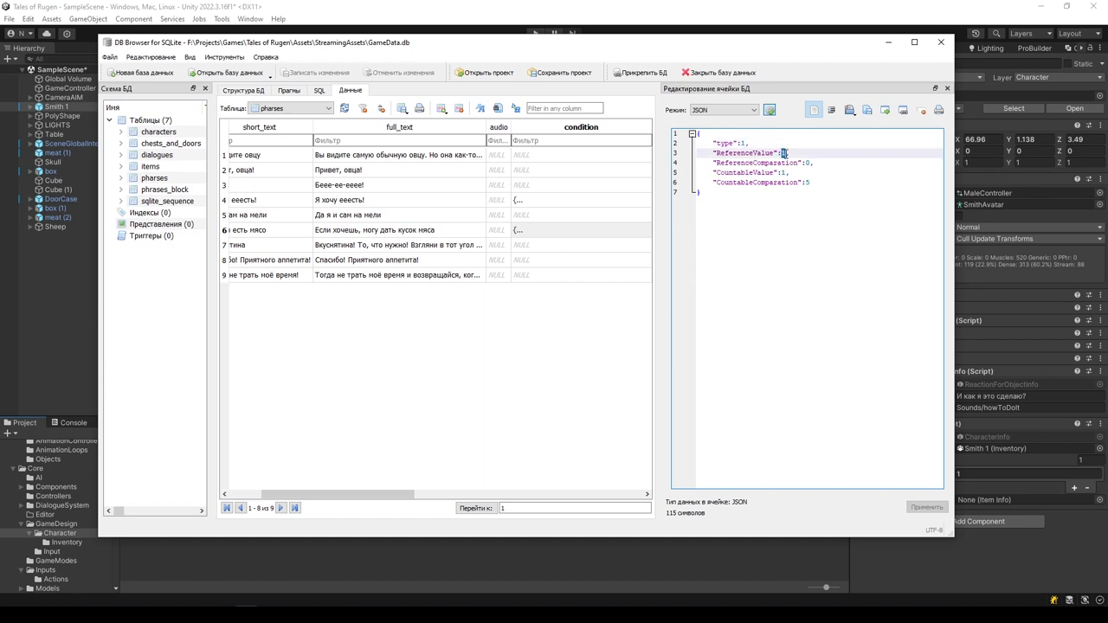
double_click(784, 172)
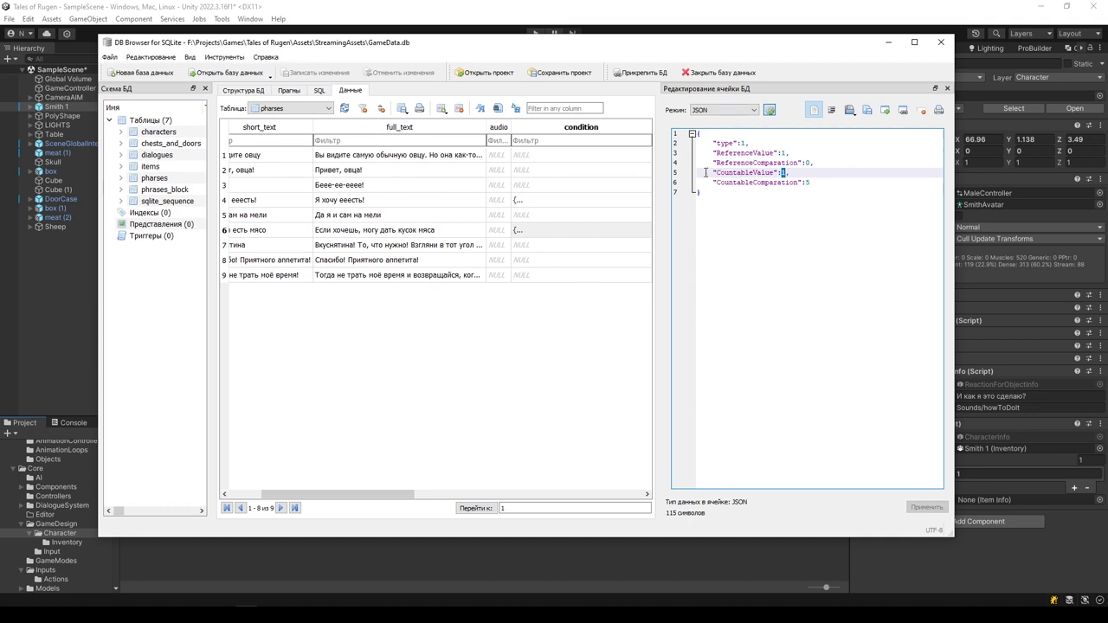
left_click(394, 231)
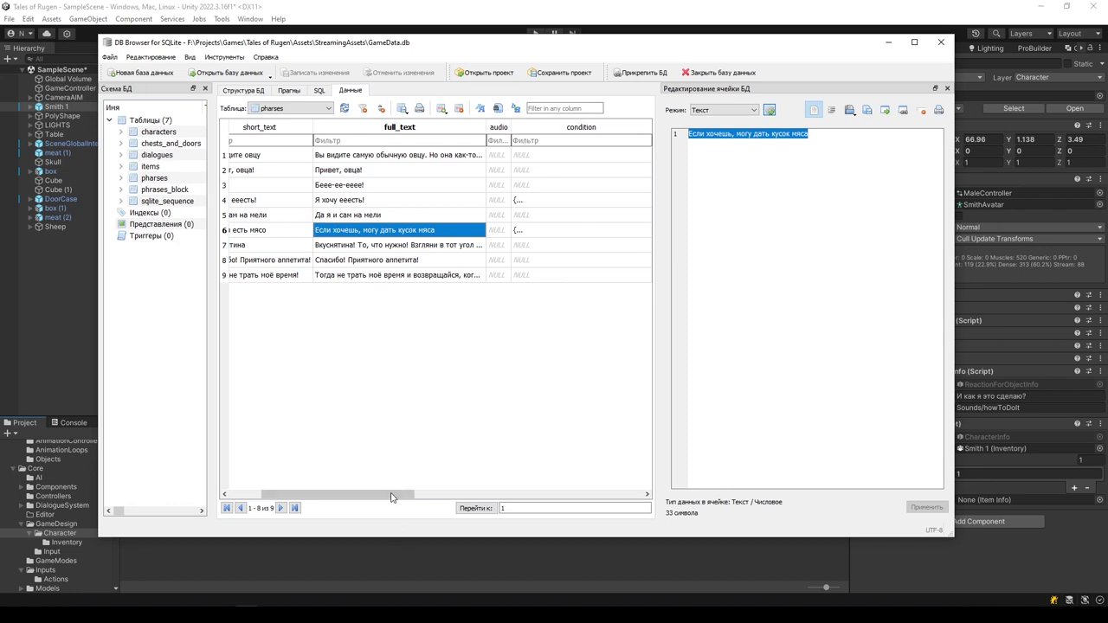
Scroll the grid right until the reactions and next_phases columns show
left_click_drag(396, 494, 472, 497)
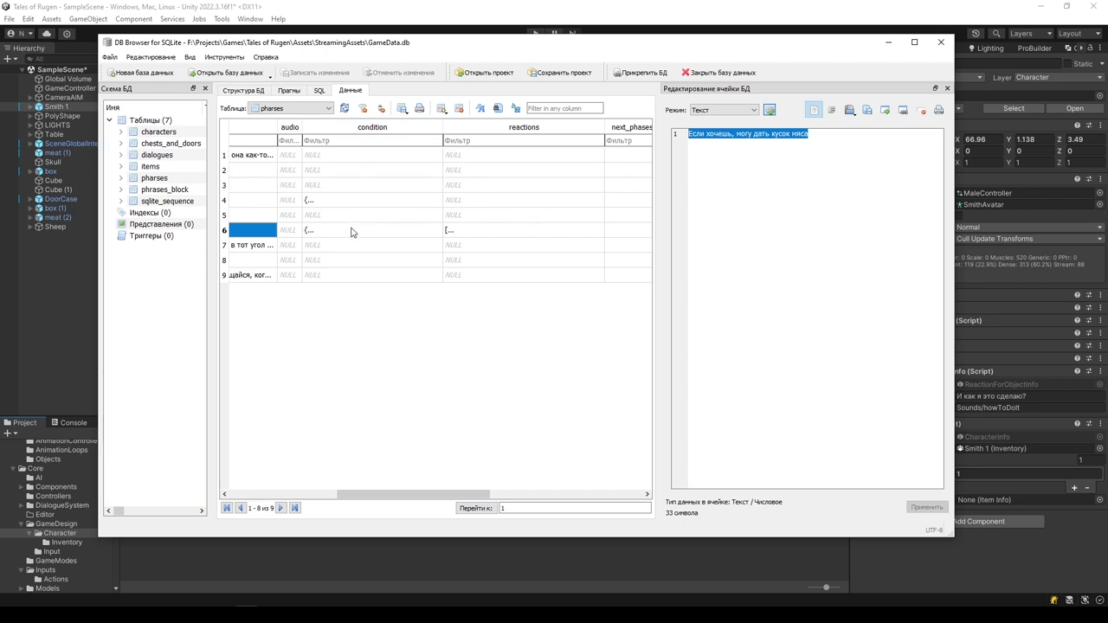
Open row 6's reactions JSON and compare its type 4 and type 5 entries
left_click(489, 230)
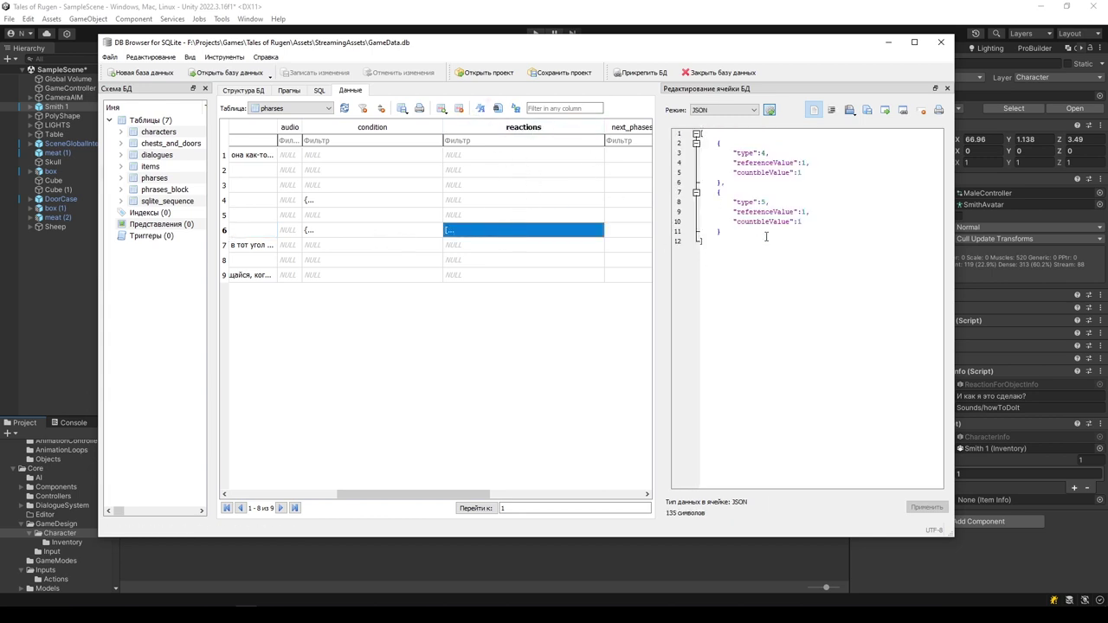
left_click(716, 142)
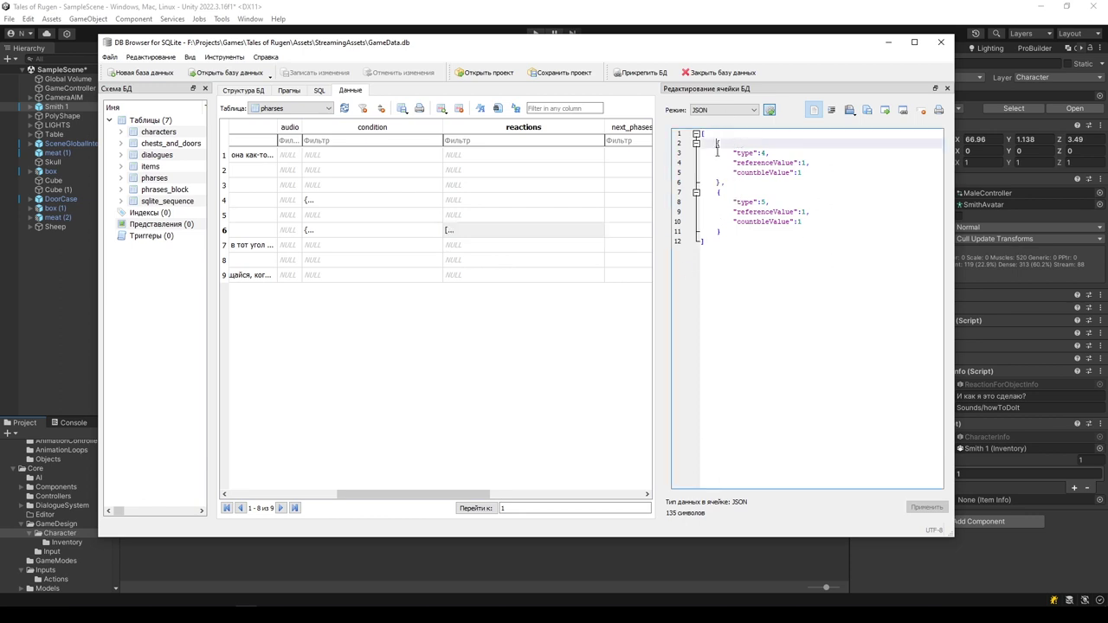
left_click(708, 134)
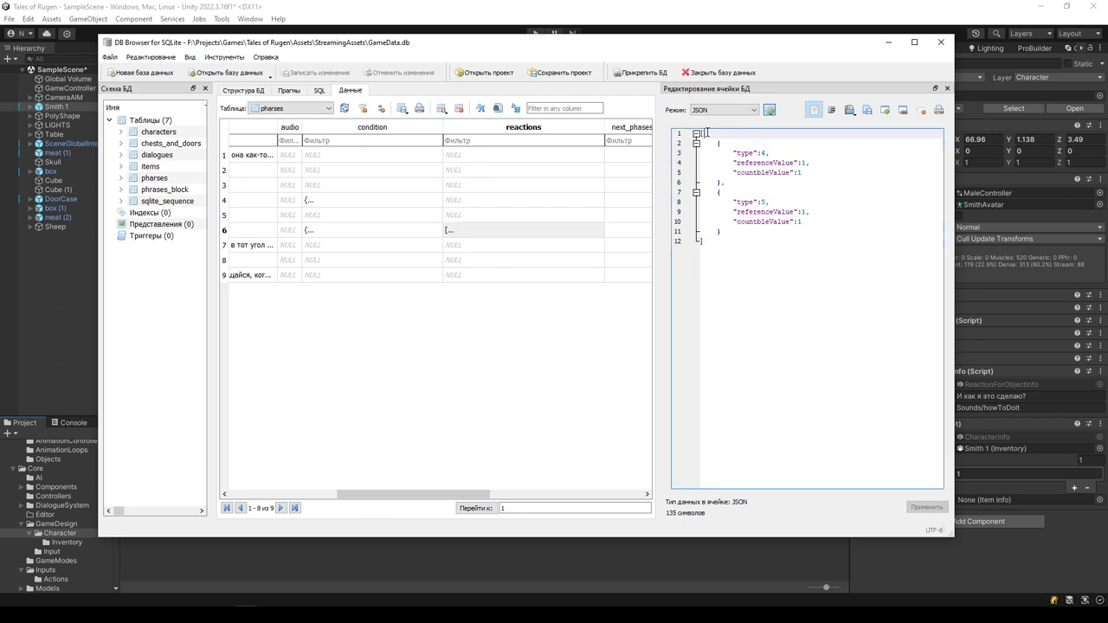
left_click(767, 172)
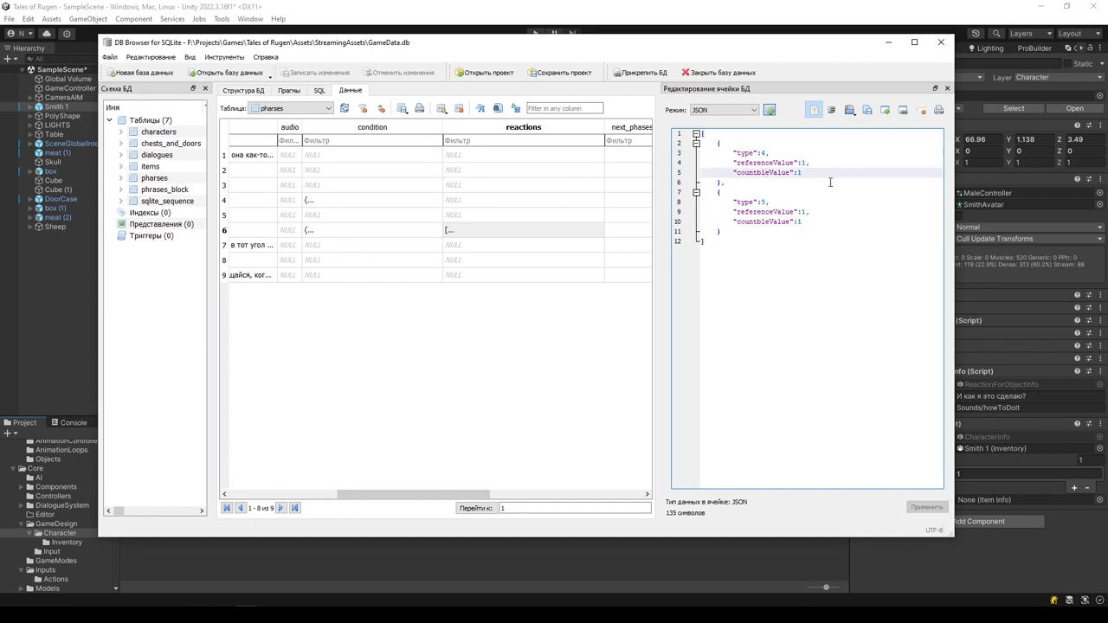
left_click(761, 152)
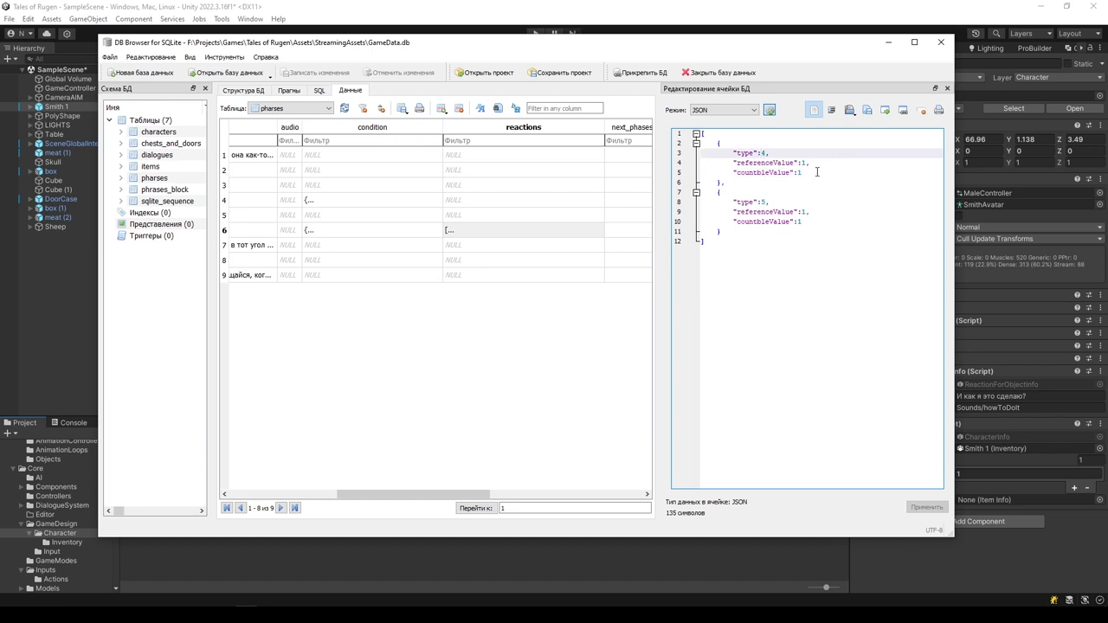
left_click(760, 201)
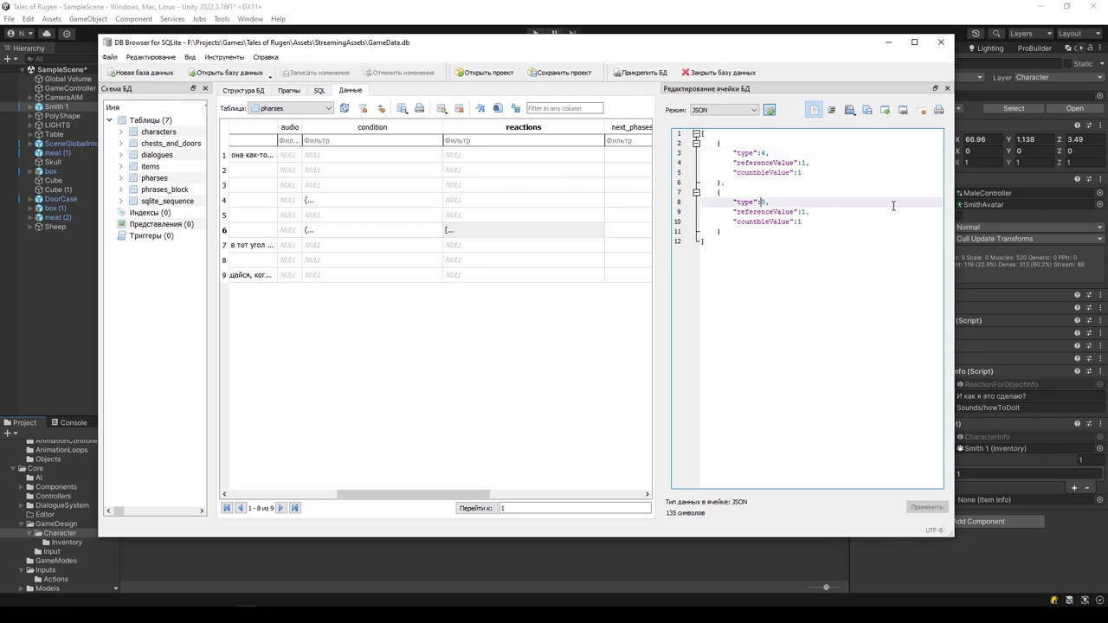
left_click(853, 154)
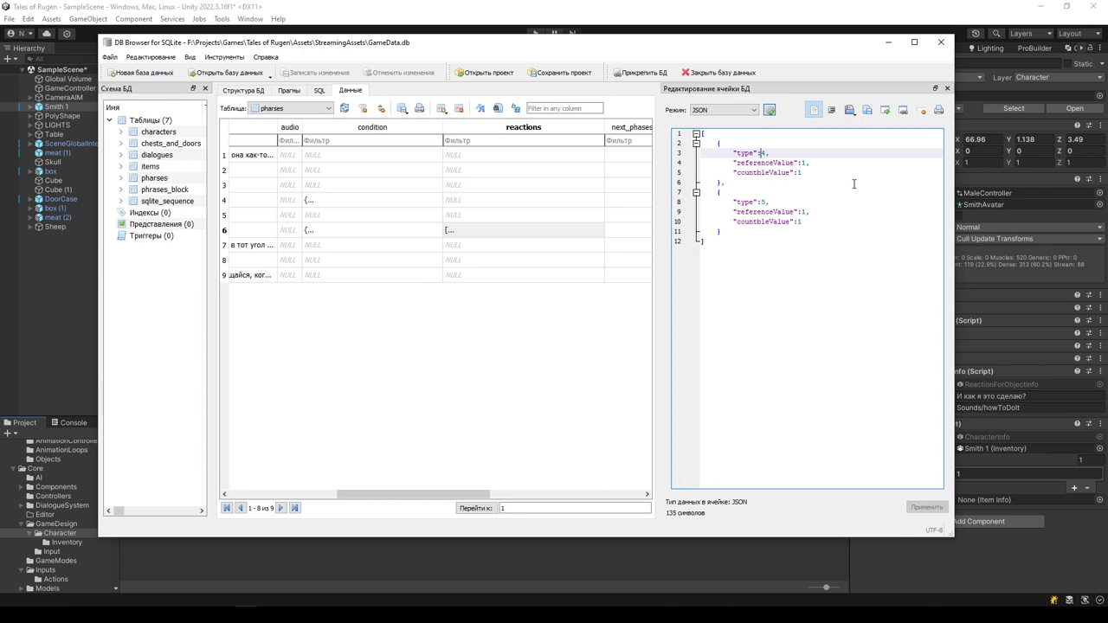
left_click(872, 204)
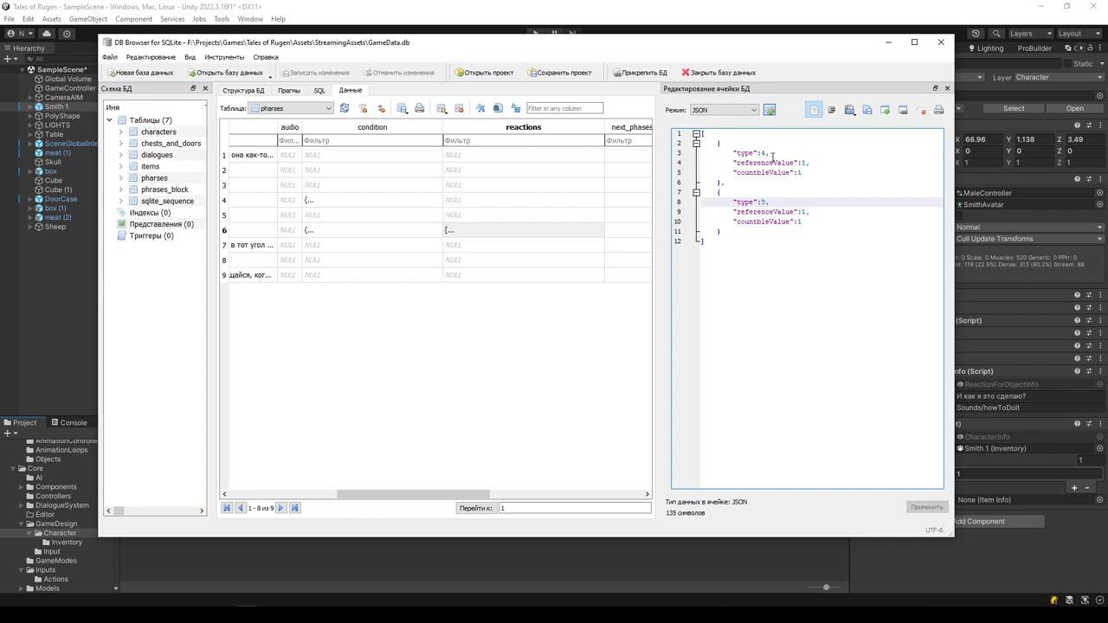
Check each reaction's referenceValue and countbleValue, both 1 for type 4 and type 5
left_click(769, 162)
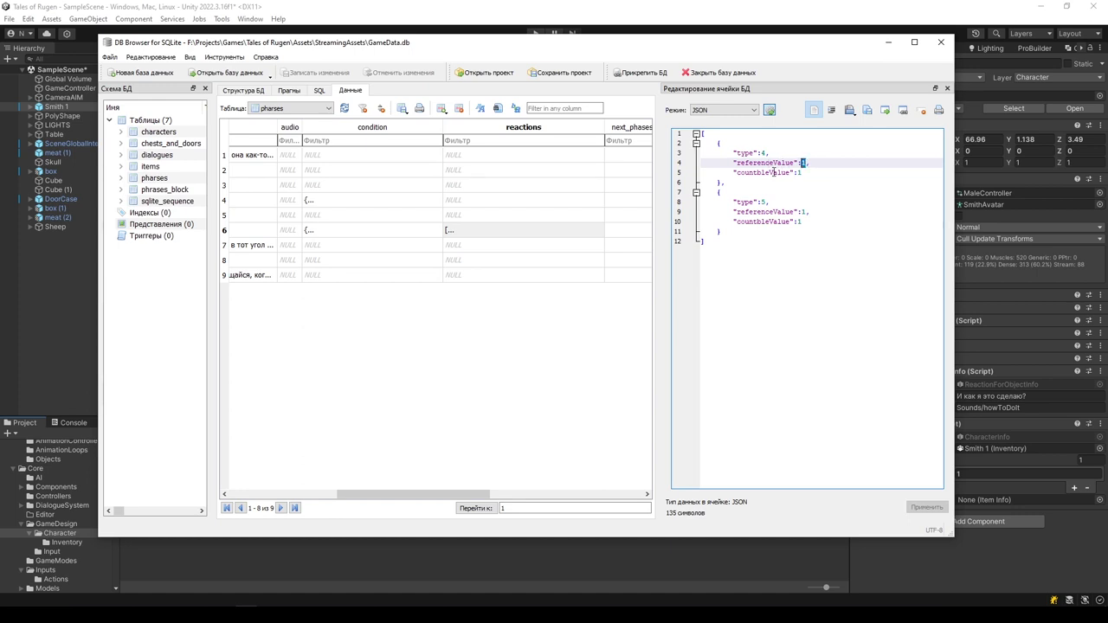
left_click(798, 172)
left_click(747, 202)
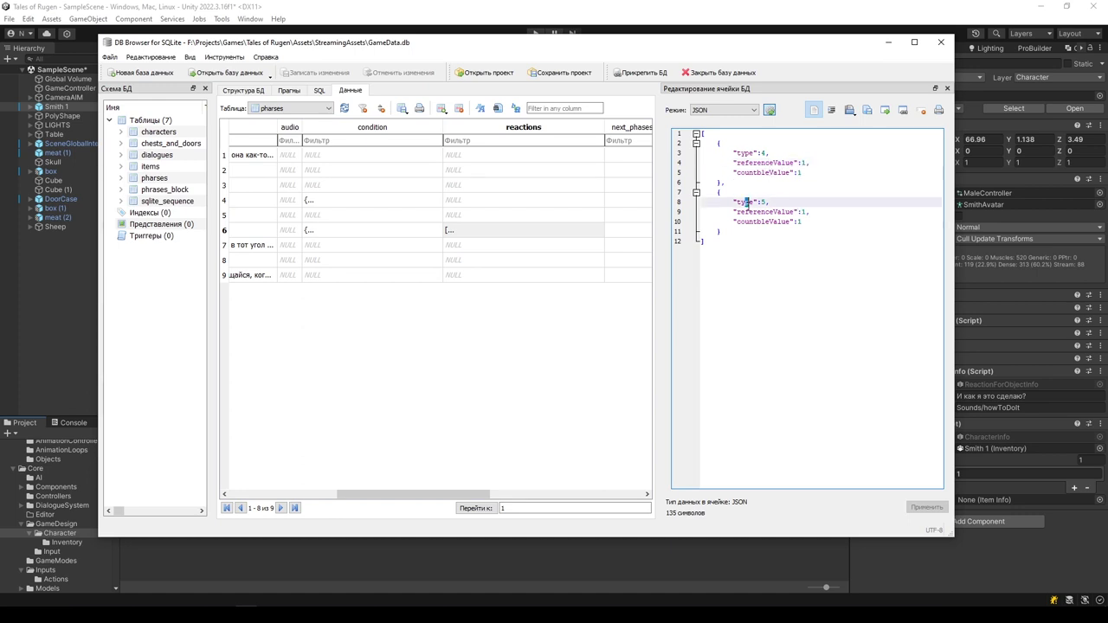
double_click(763, 201)
left_click(781, 212)
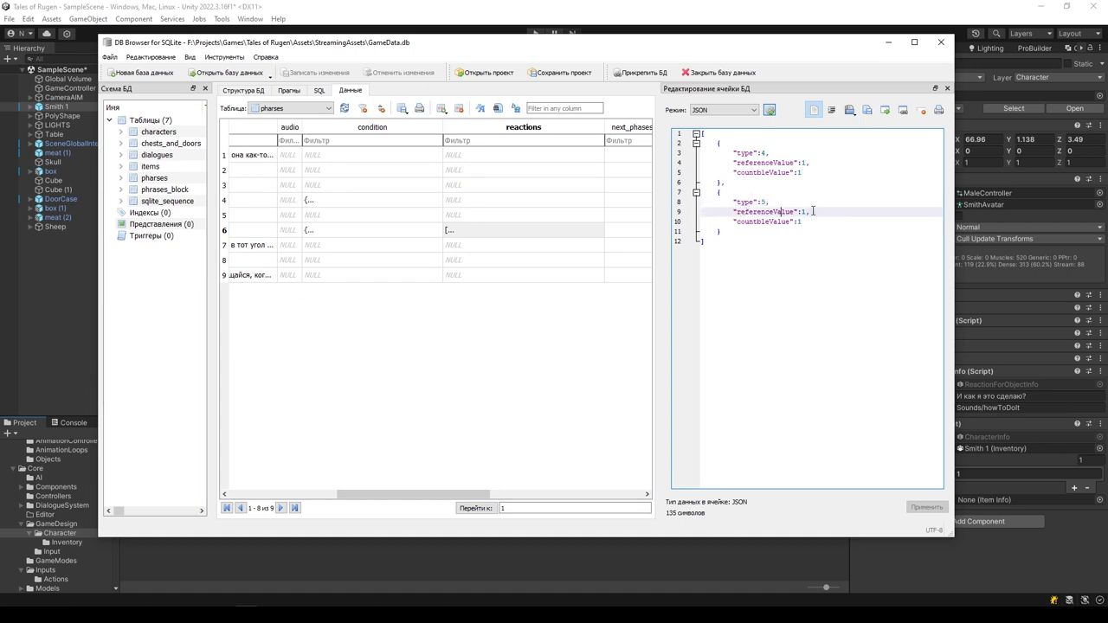
left_click(800, 221)
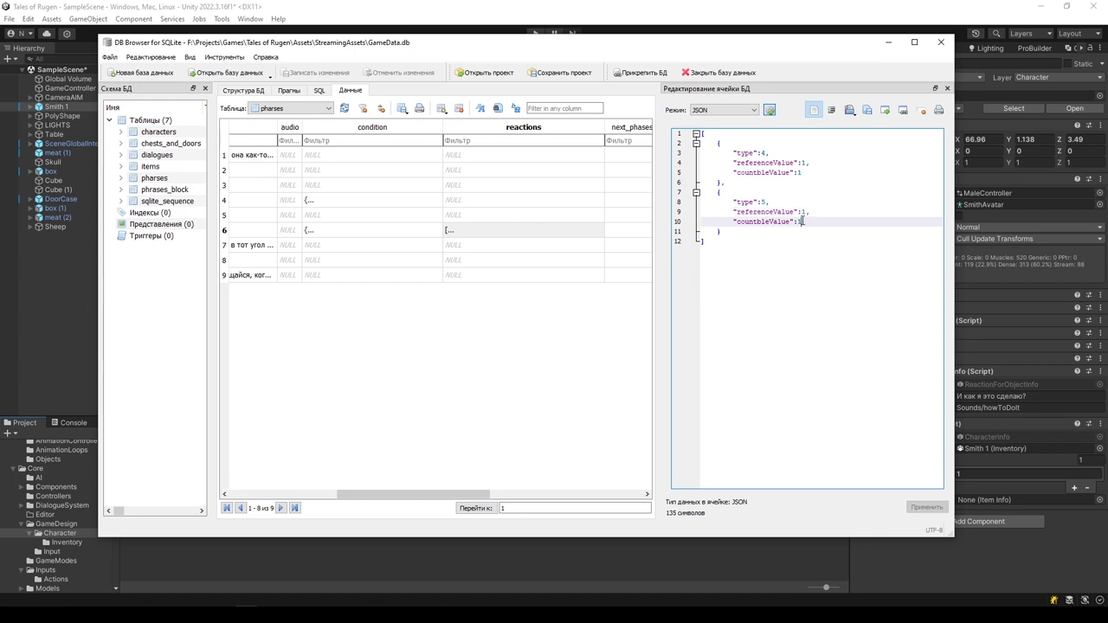
left_click(791, 171)
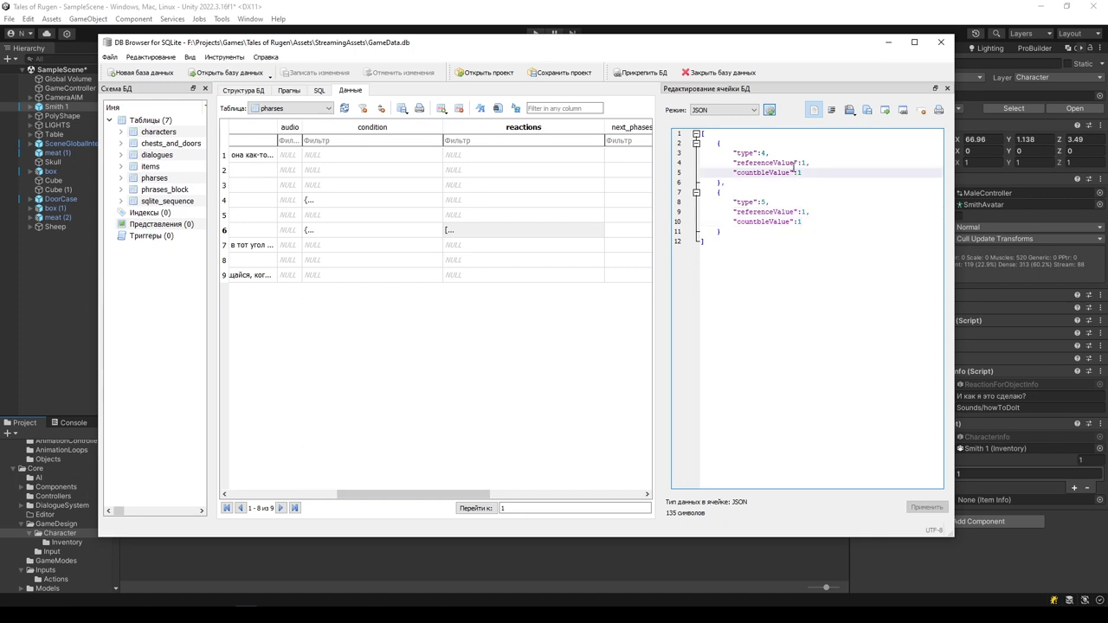
left_click(777, 222)
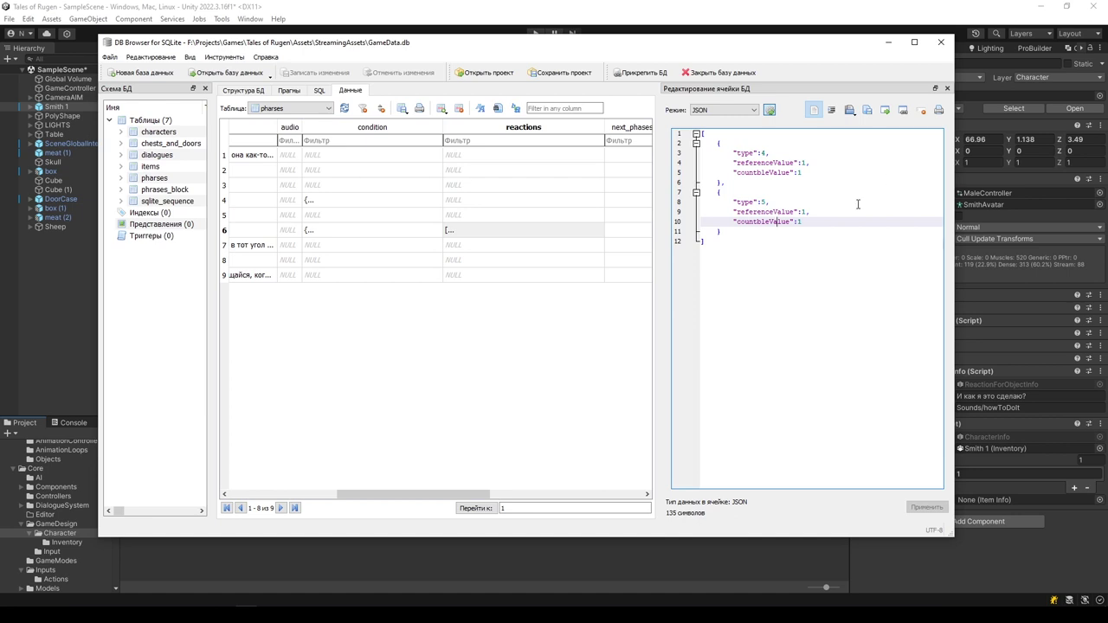
left_click(771, 210)
left_click(761, 163)
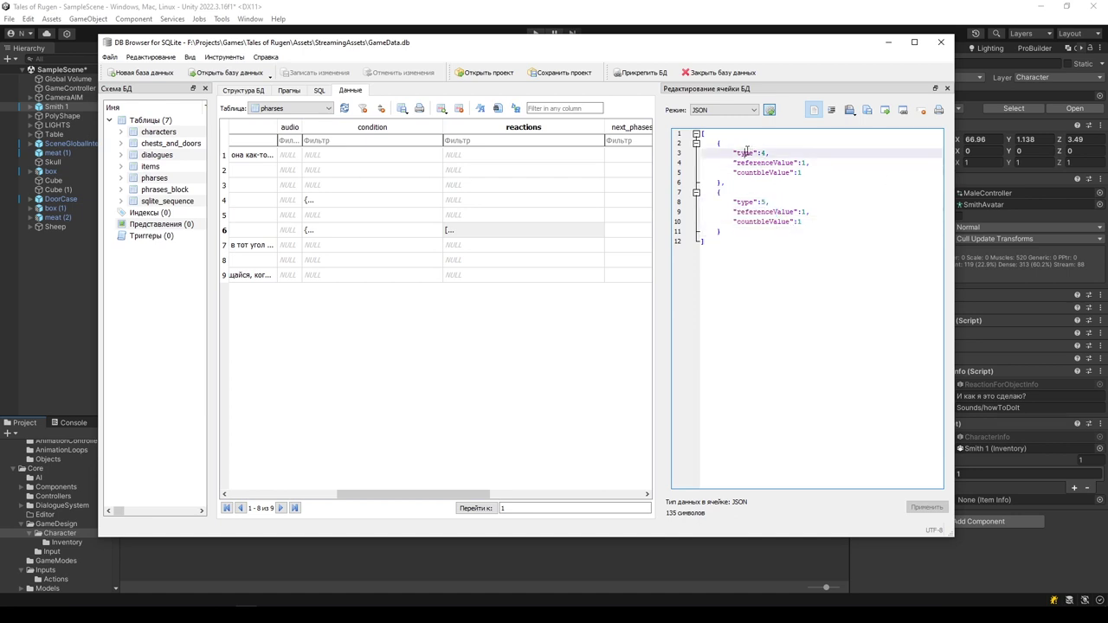
left_click(749, 211)
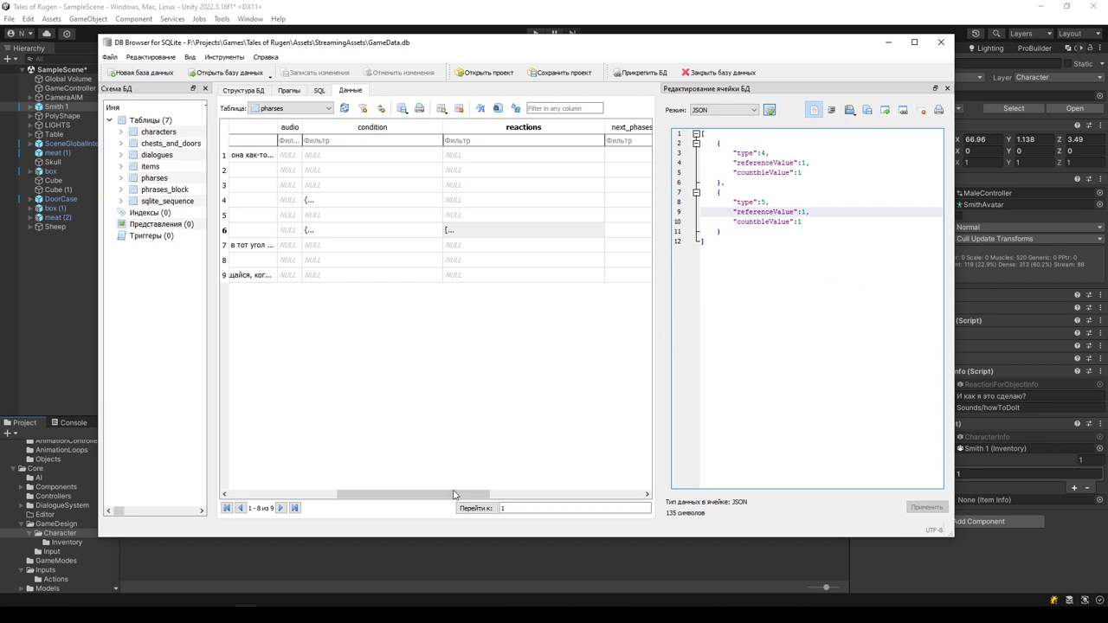
Check the is_can_be_repeated values of rows 5 and 6 and row 8's mark_dialogue_as_used
left_click_drag(456, 496, 552, 496)
left_click(507, 215)
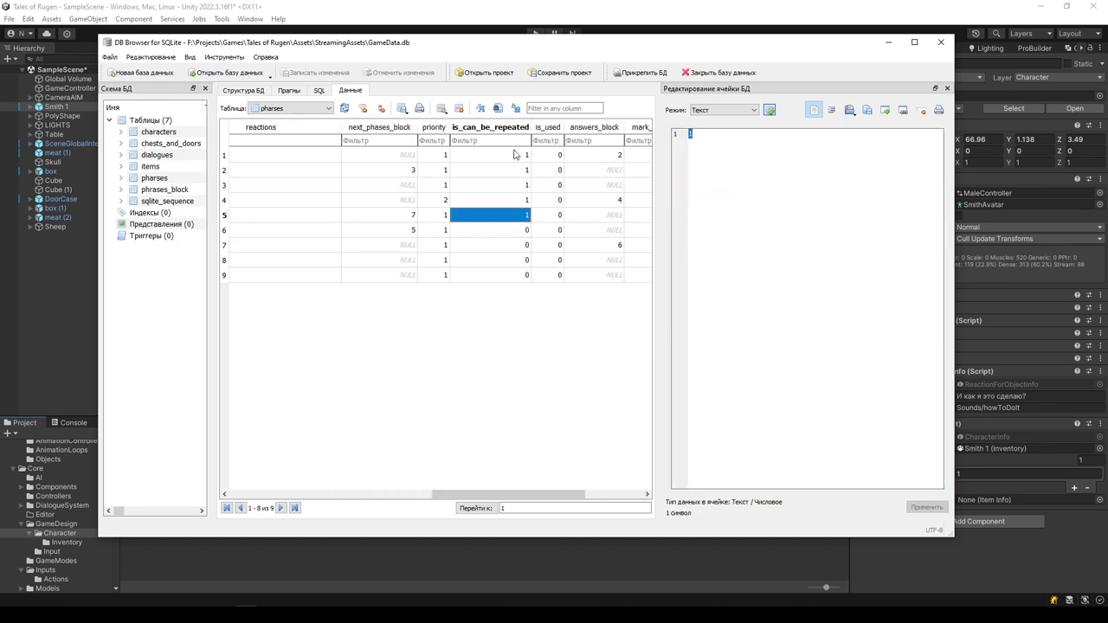
left_click(524, 230)
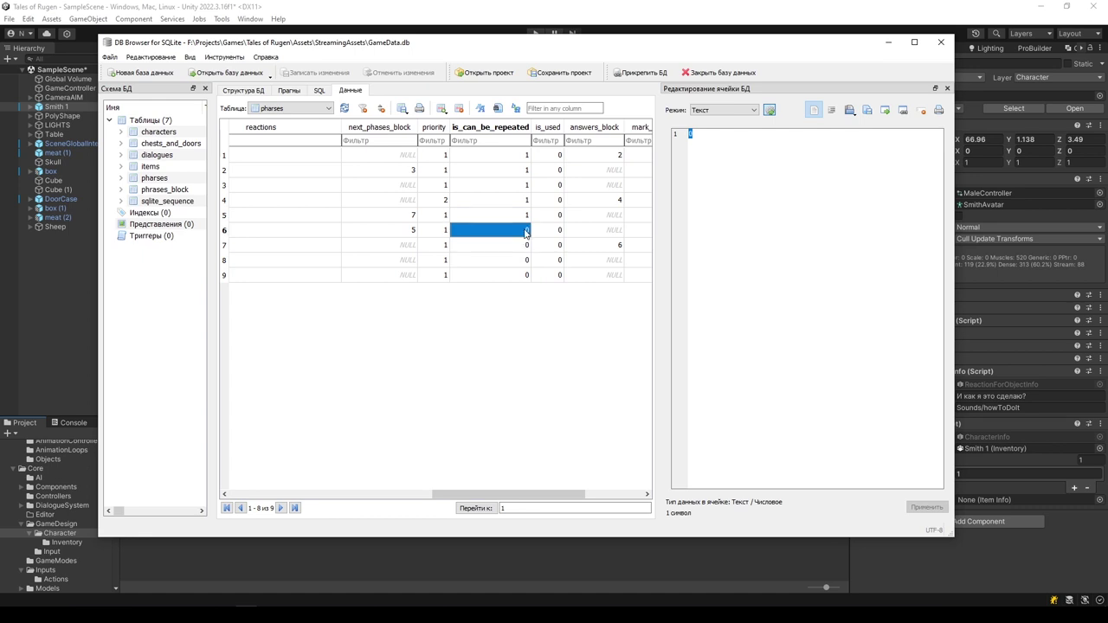
left_click_drag(506, 492, 531, 493)
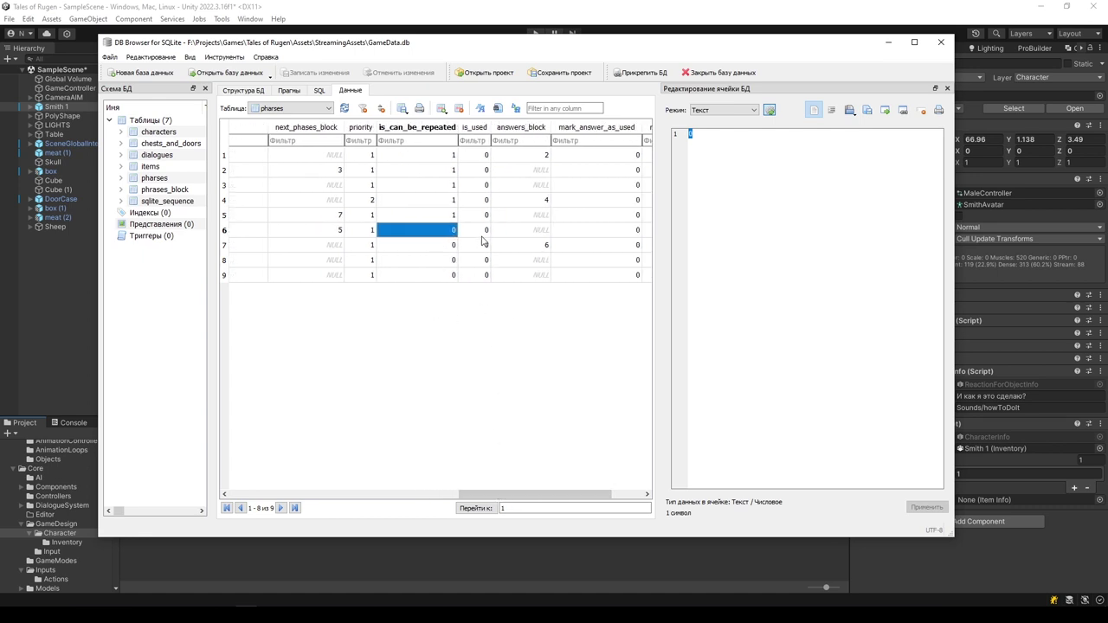
left_click_drag(571, 494, 600, 494)
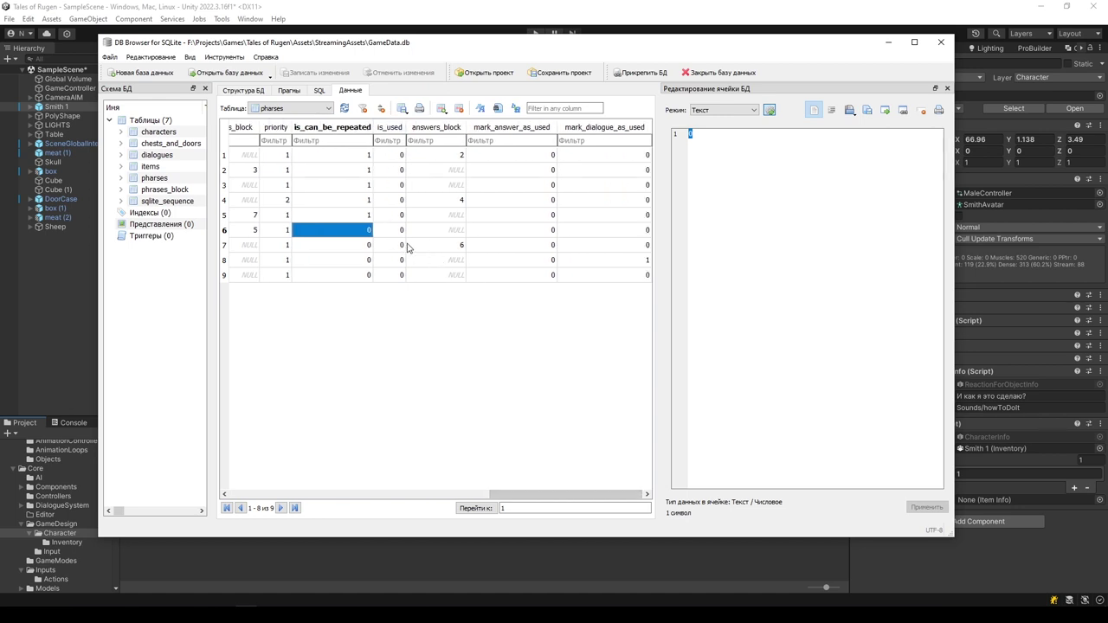
left_click(642, 263)
scroll(571, 277, "left", 5)
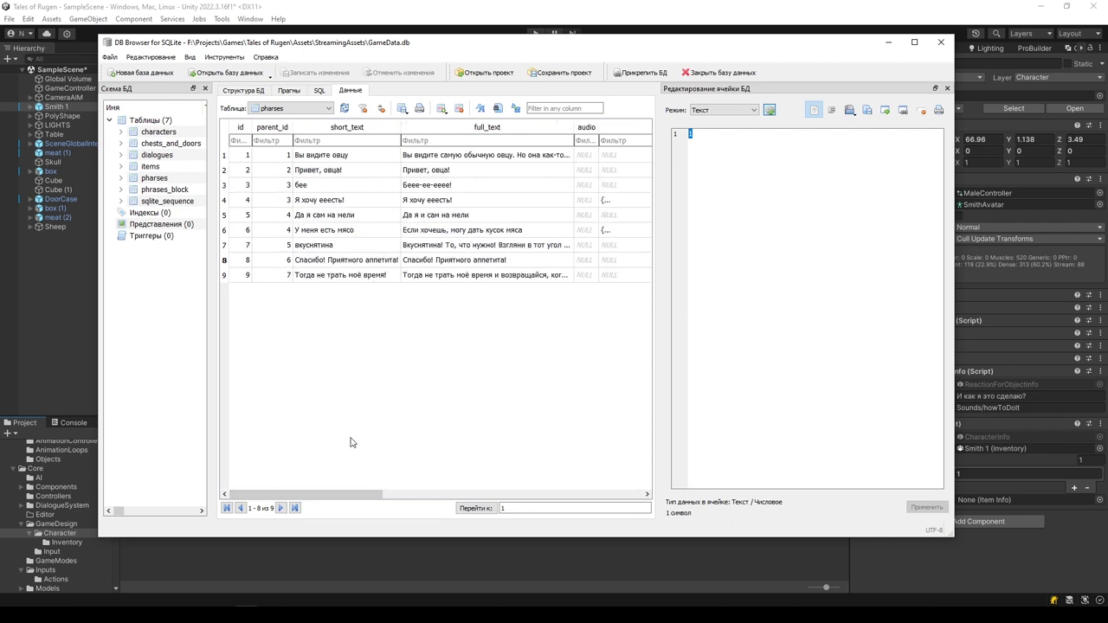
left_click_drag(348, 500, 598, 500)
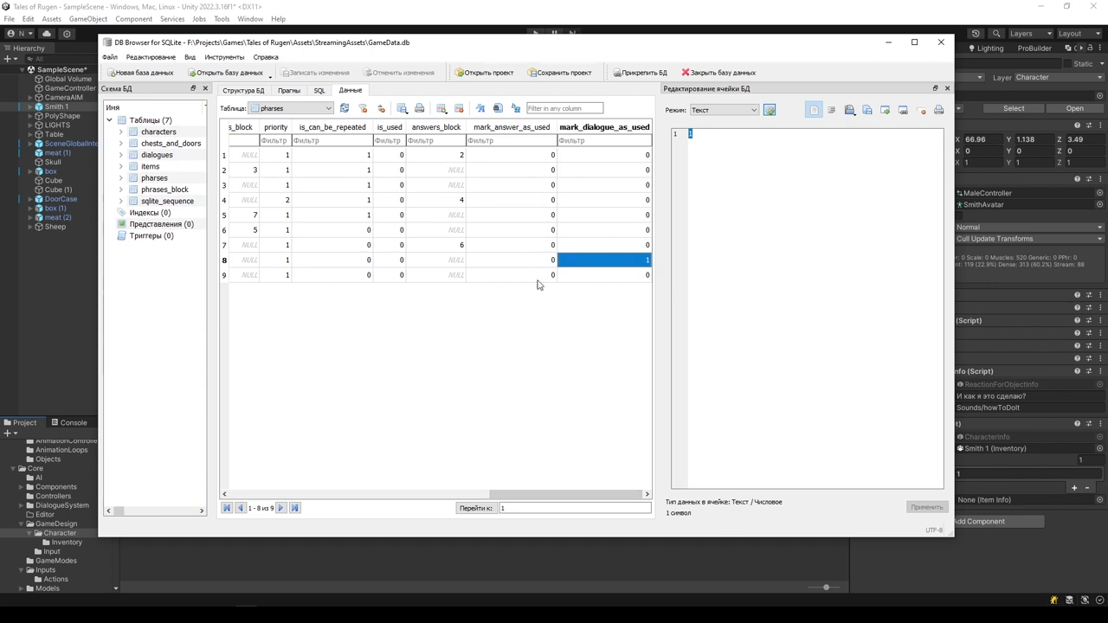
left_click_drag(498, 495, 298, 494)
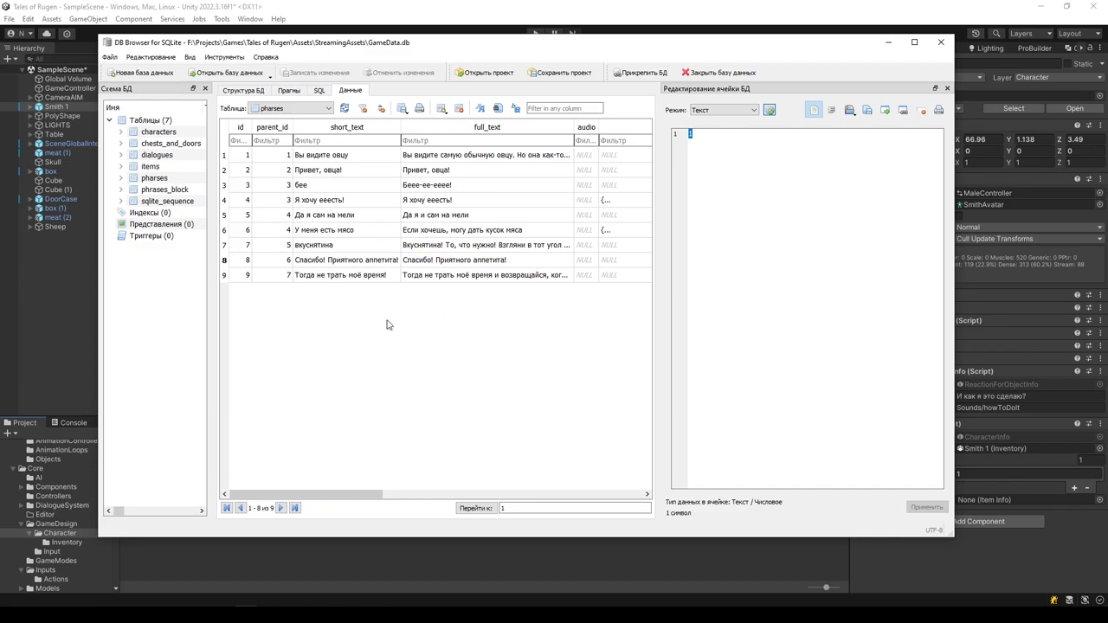
Switch to Unity and open CharacterController.cs via Edit Script on Character Controller
key("alt+Tab")
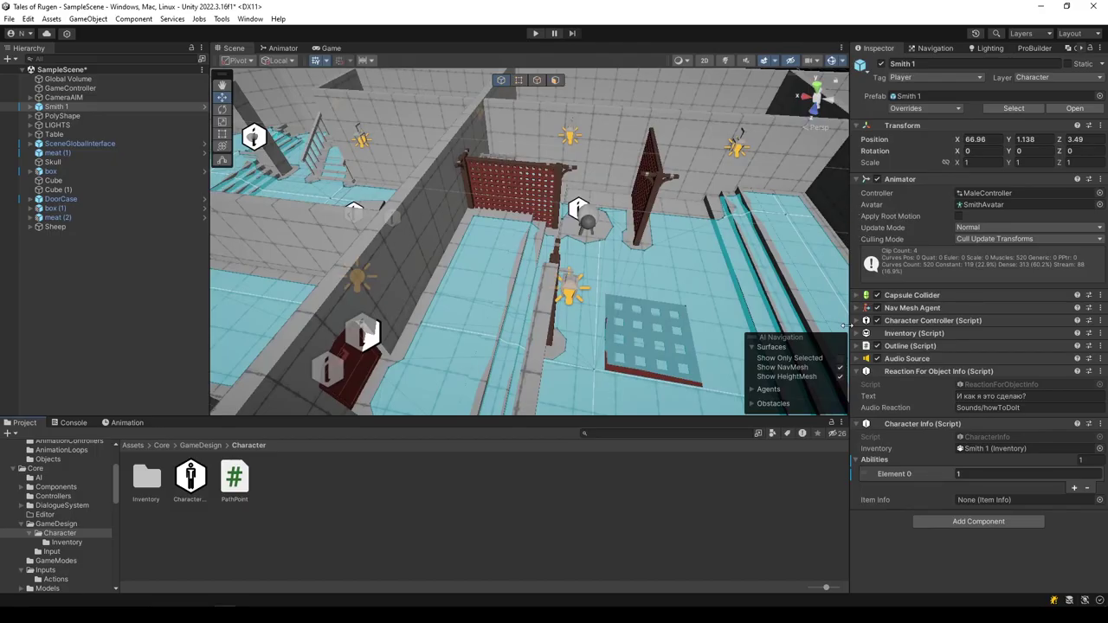
left_click(1099, 320)
left_click(1021, 459)
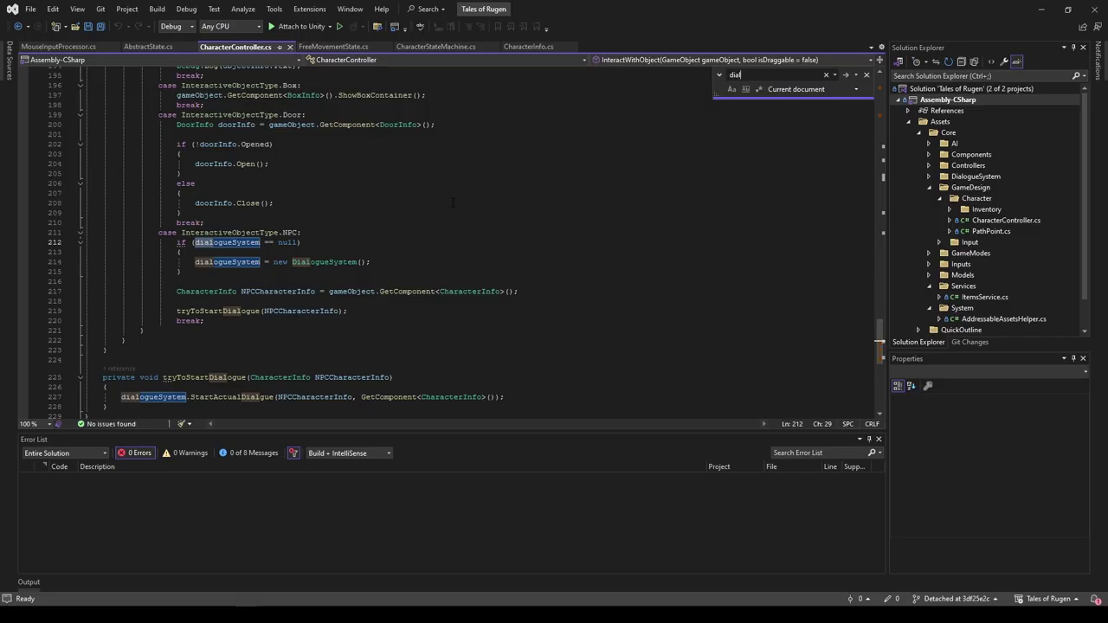
Review the NPC case's dialogueSystem, CharacterInfo and tryToStartDialogue code, then go to StartActualDialgue
left_click(453, 212)
key("Escape")
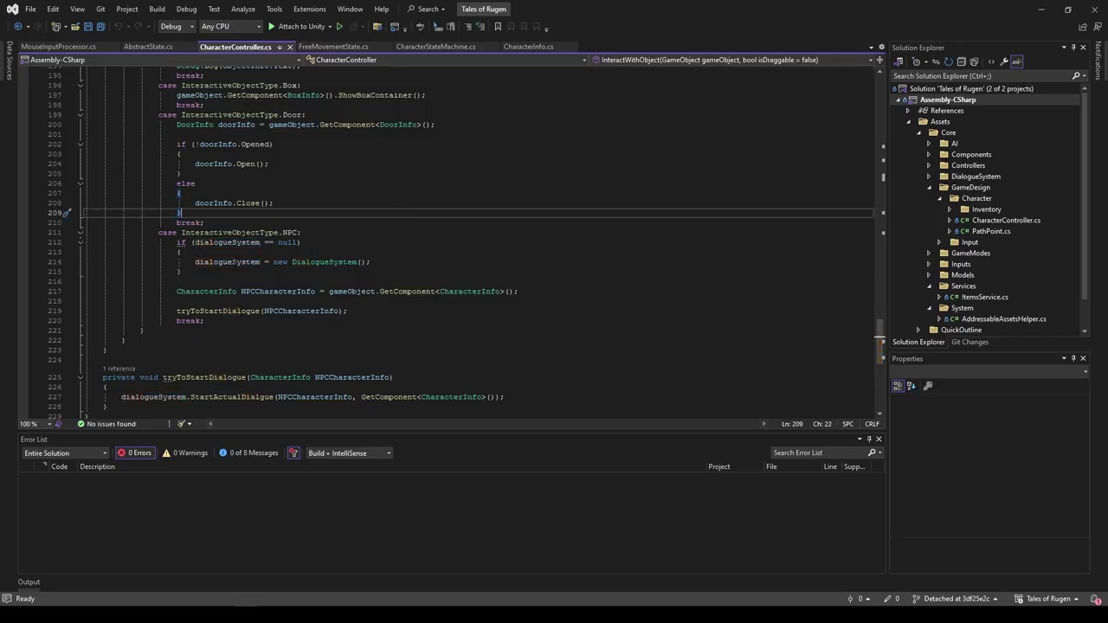
left_click(236, 261)
scroll(400, 200, "down", 2)
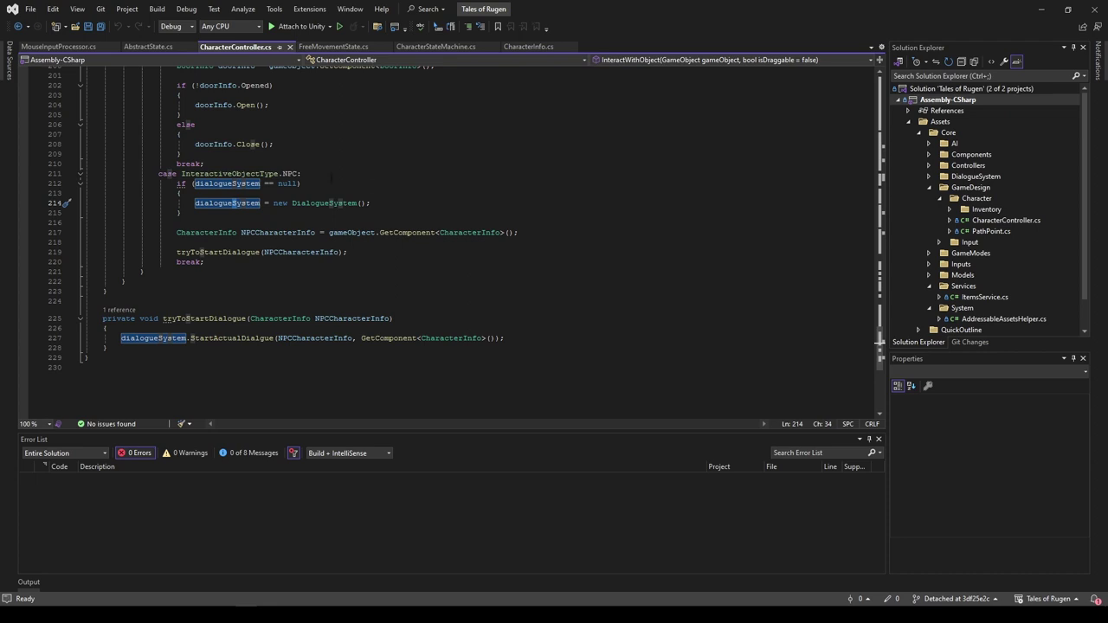
left_click(391, 184)
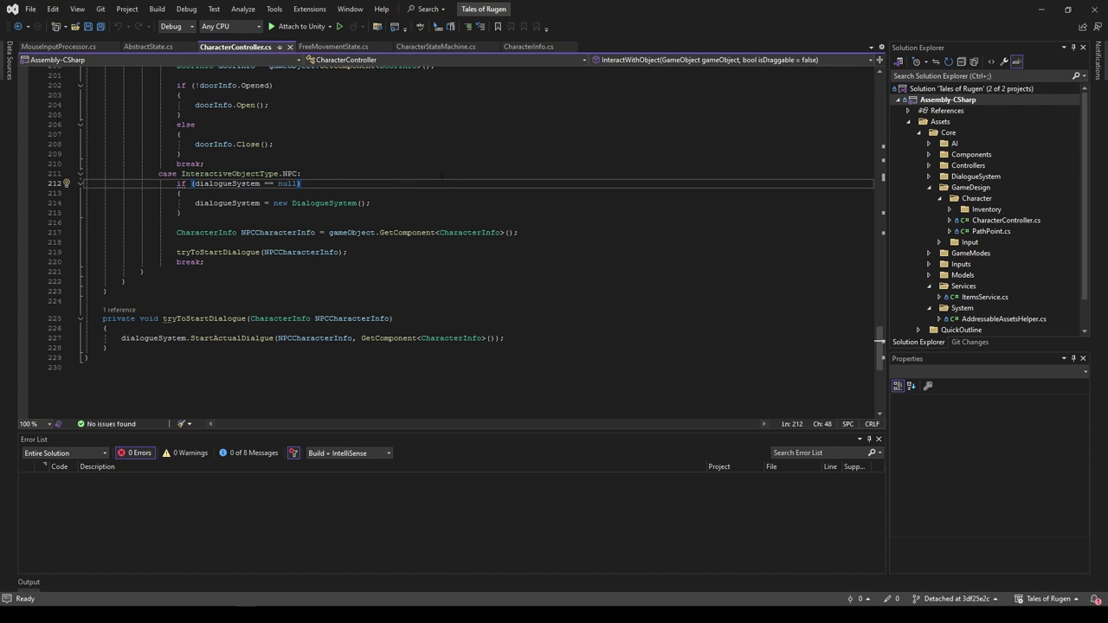
left_click(232, 203)
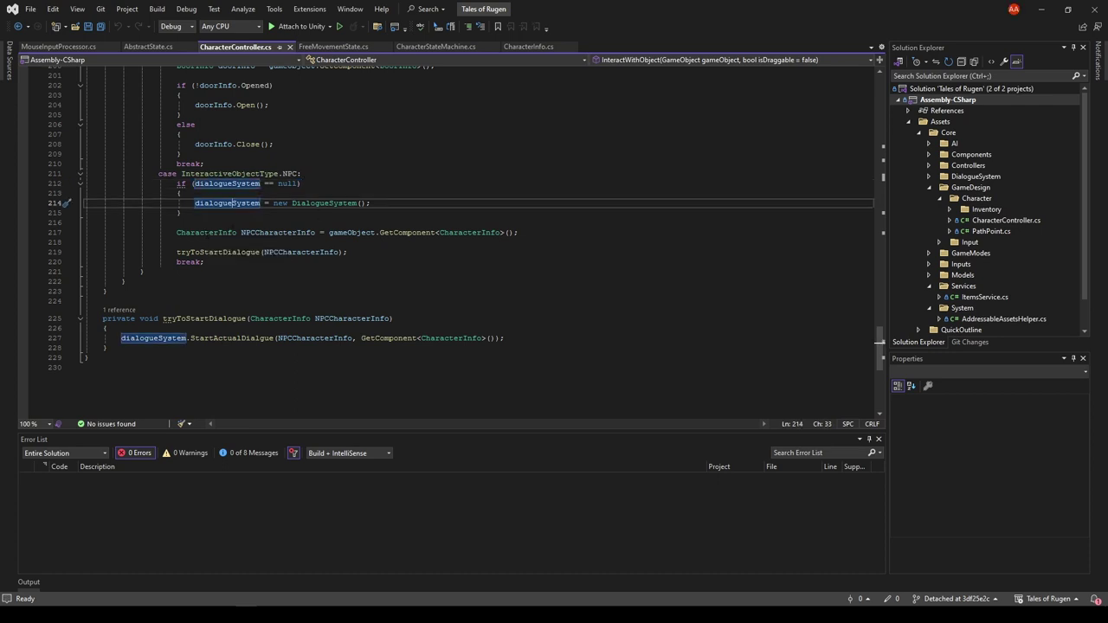
left_click(204, 232)
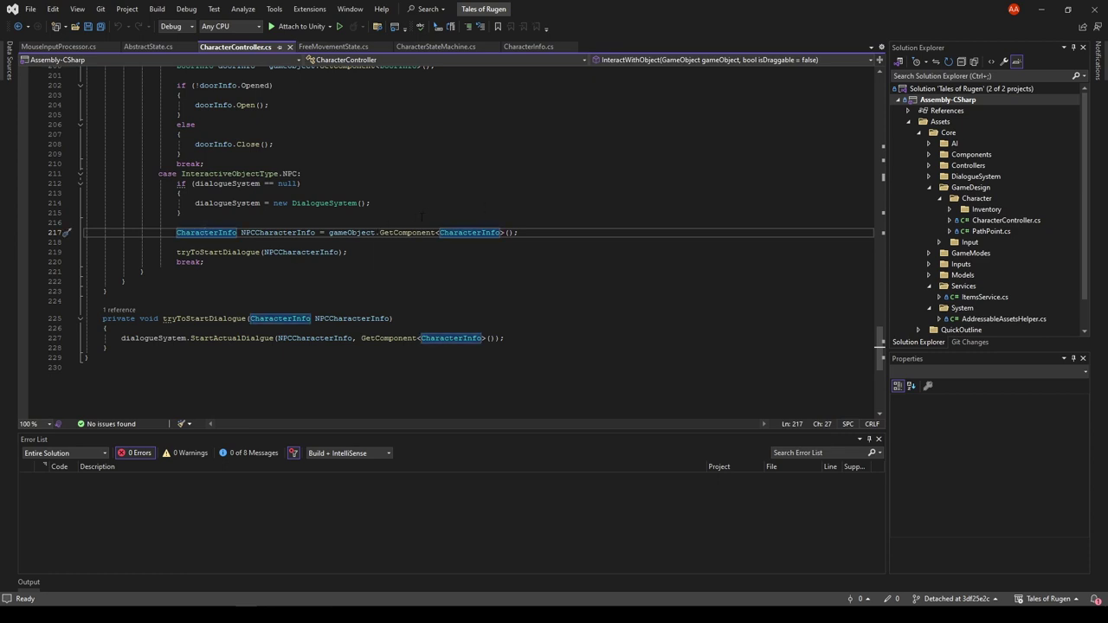
left_click(259, 252)
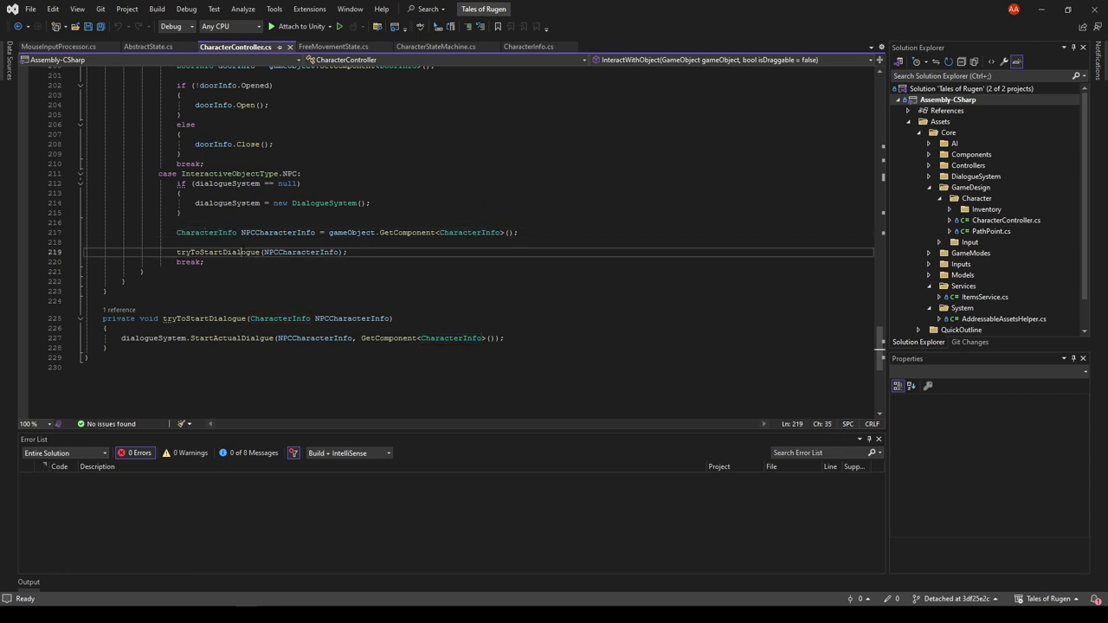
scroll(236, 379, "down", 1)
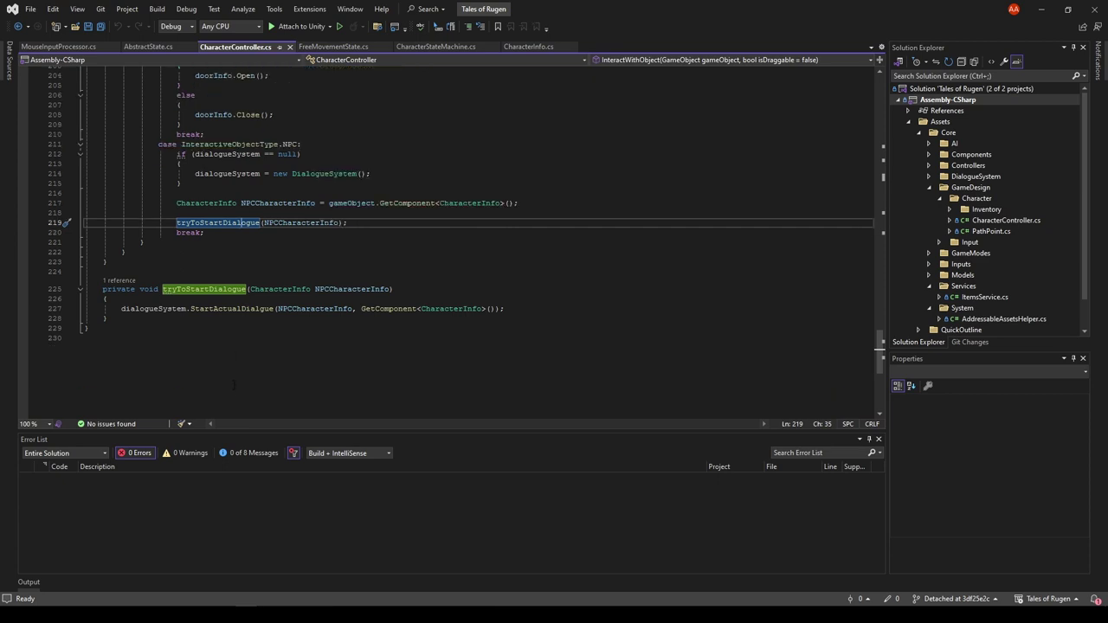
left_click(227, 309, "ctrl")
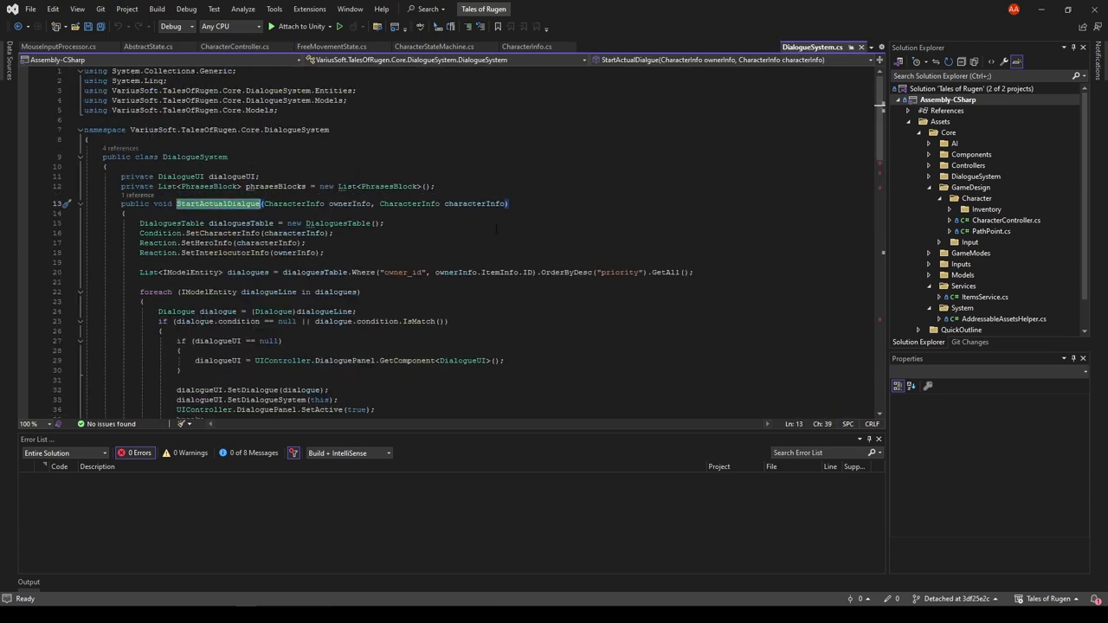
Review the DialoguesTable, Condition, Reaction and SetInterlocutorInfo lines, then go to SetCharacterInfo
left_click(333, 223)
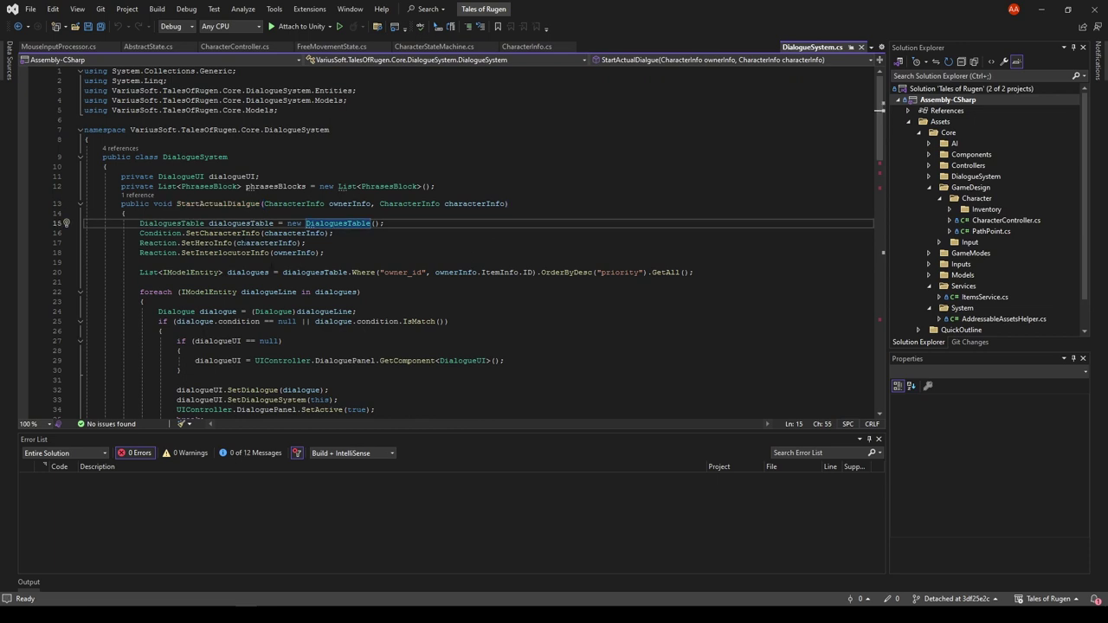
left_click(160, 233)
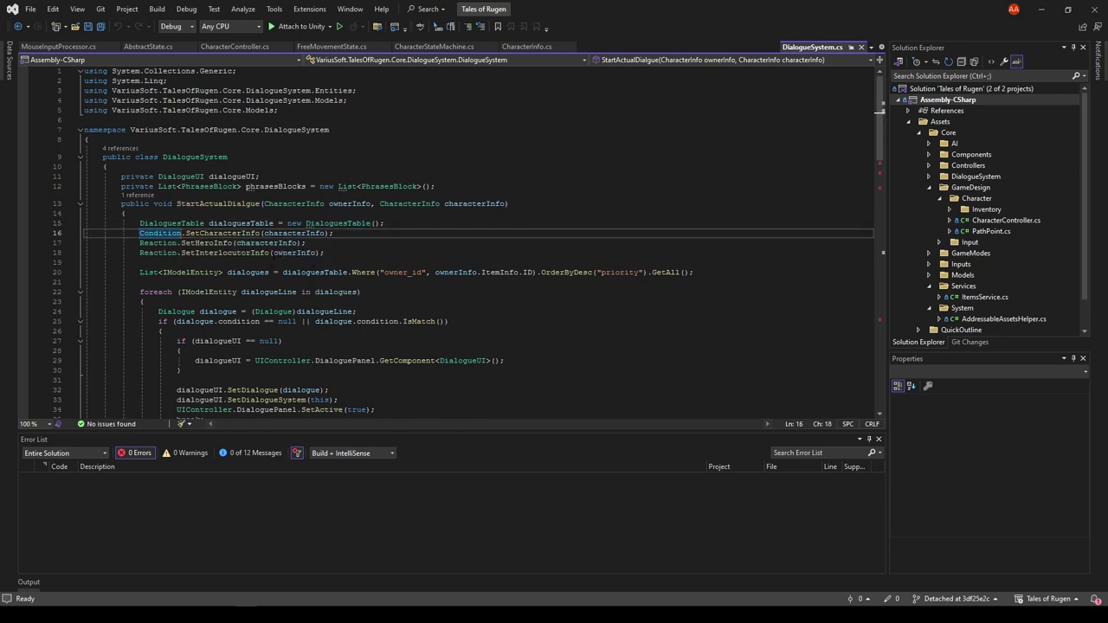
left_click(162, 242)
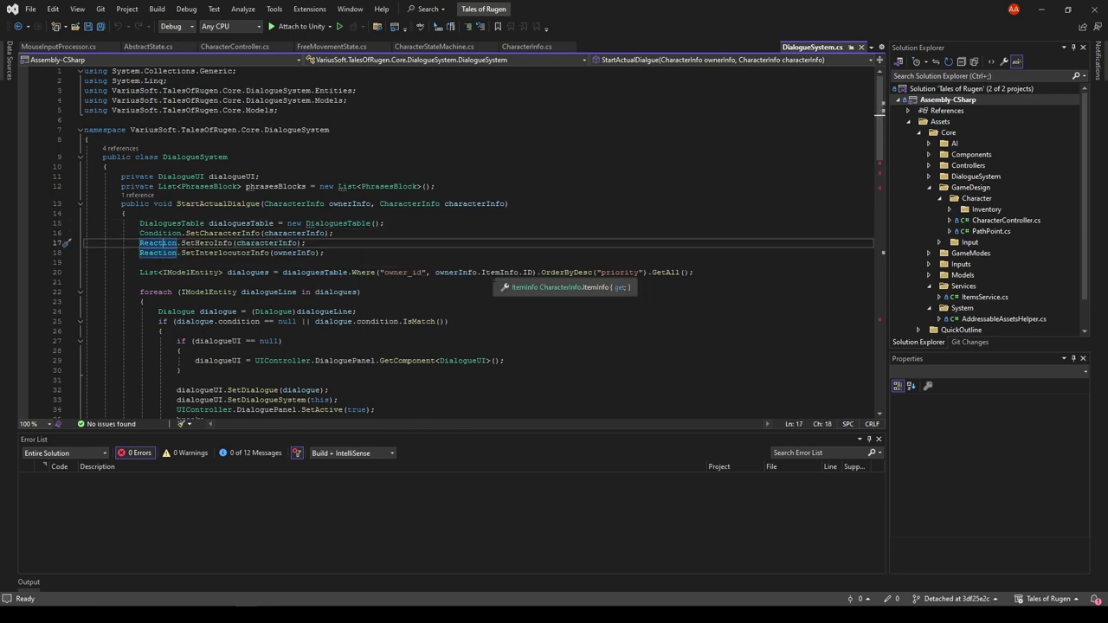
left_click(167, 233)
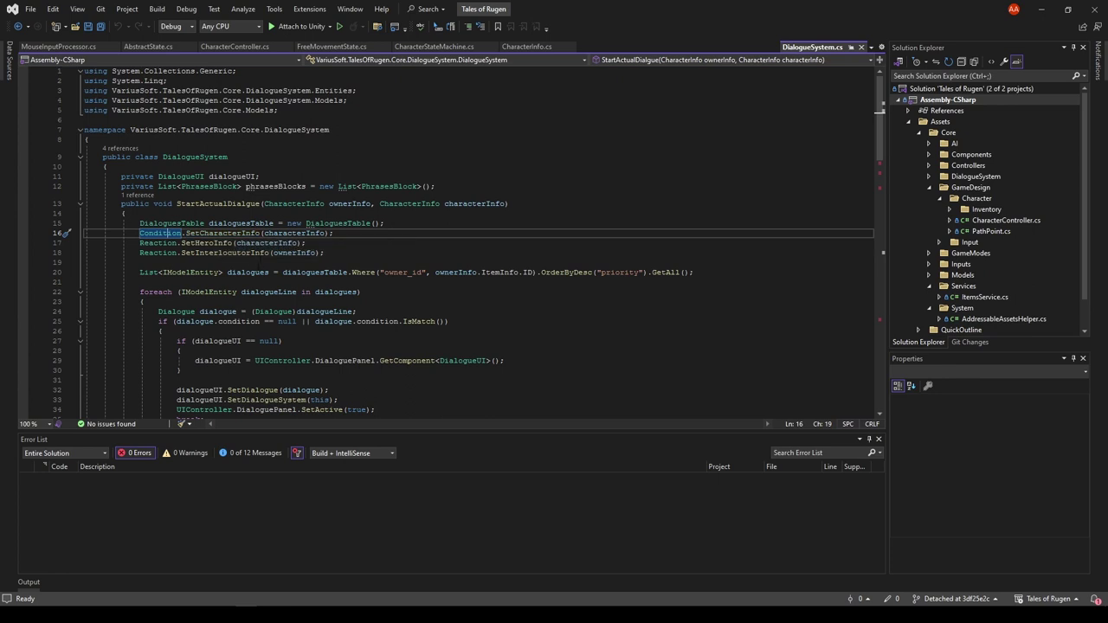
left_click(204, 242)
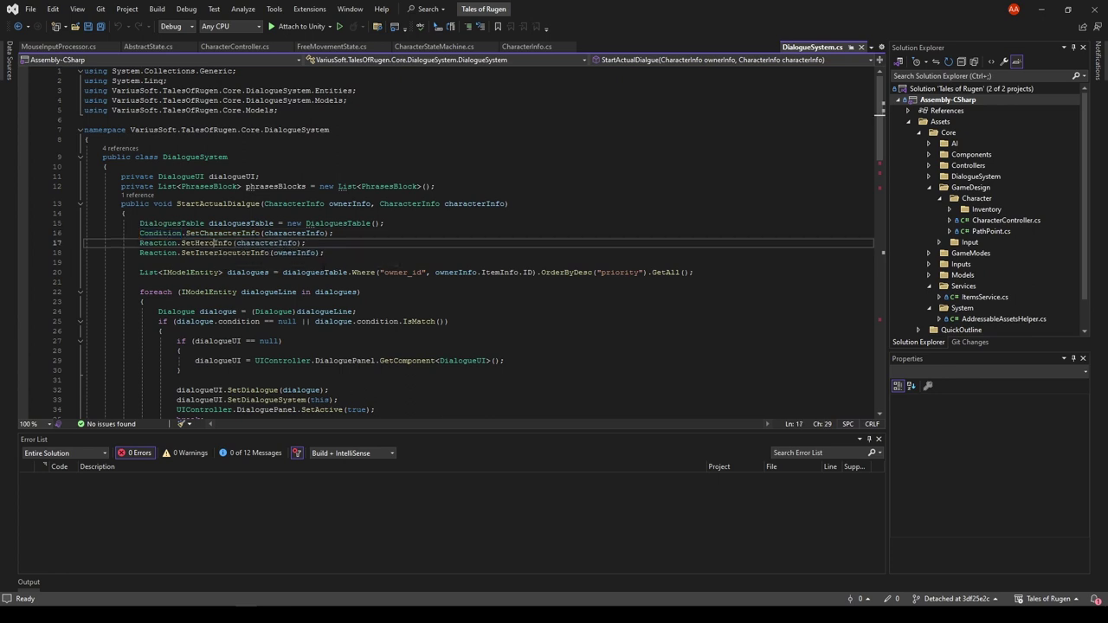
left_click(246, 252)
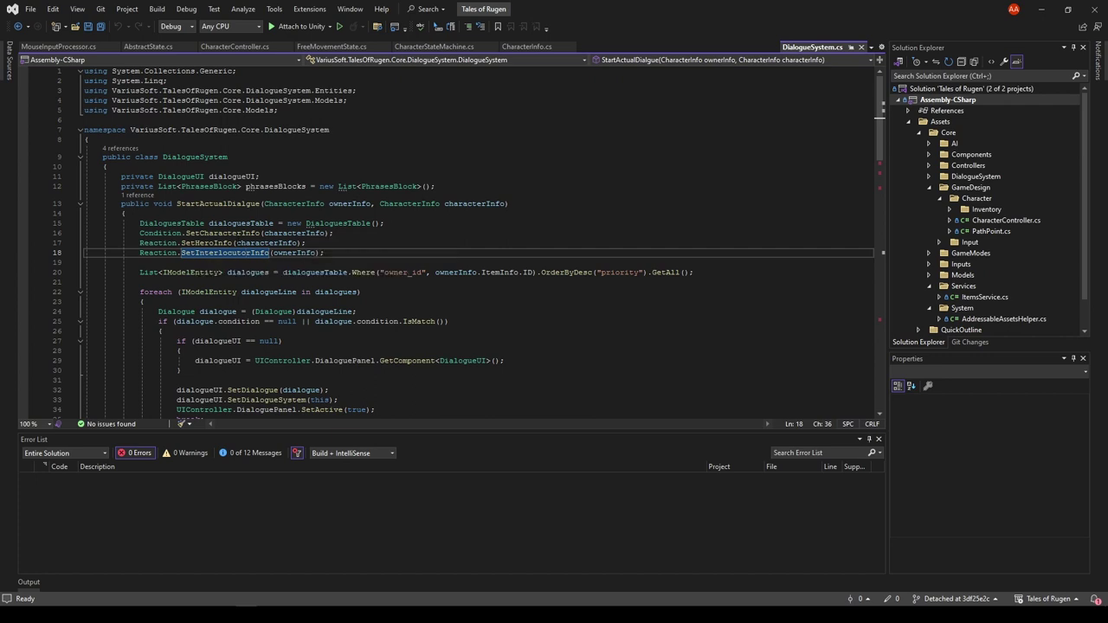
left_click(221, 232, "ctrl")
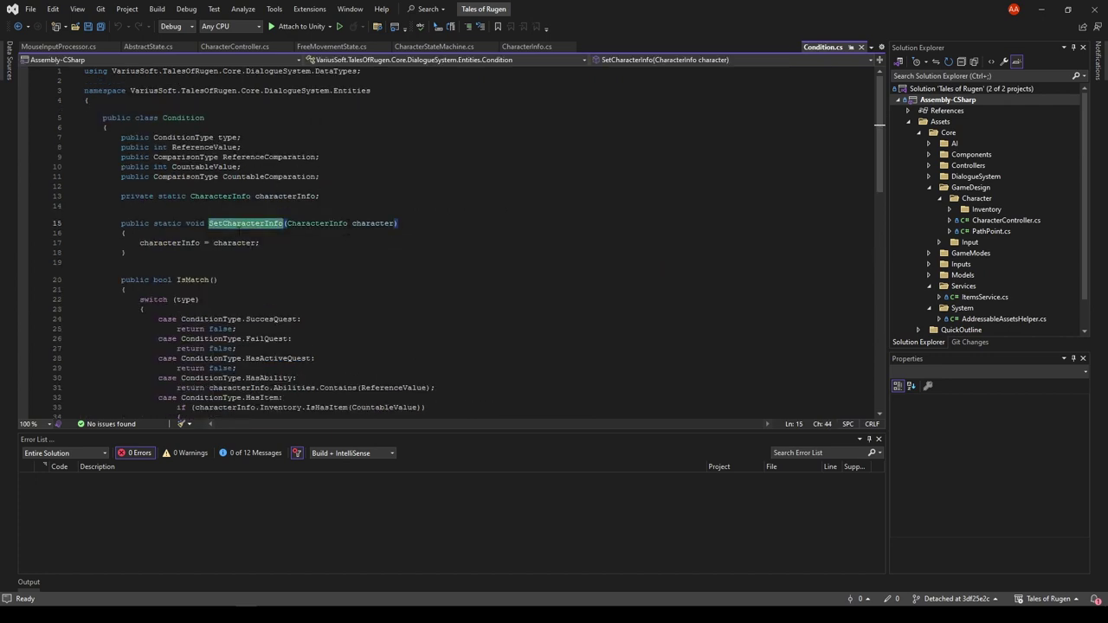
Highlight references to CharacterInfo, the characterInfo field and the Condition class in Condition.cs
left_click(325, 224)
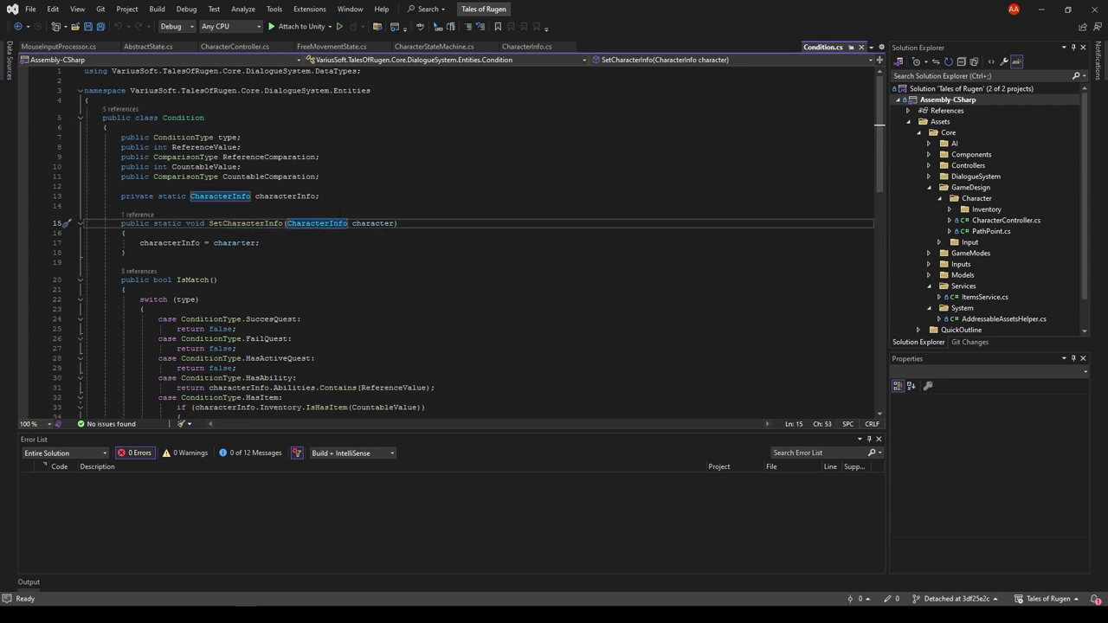
left_click(280, 196)
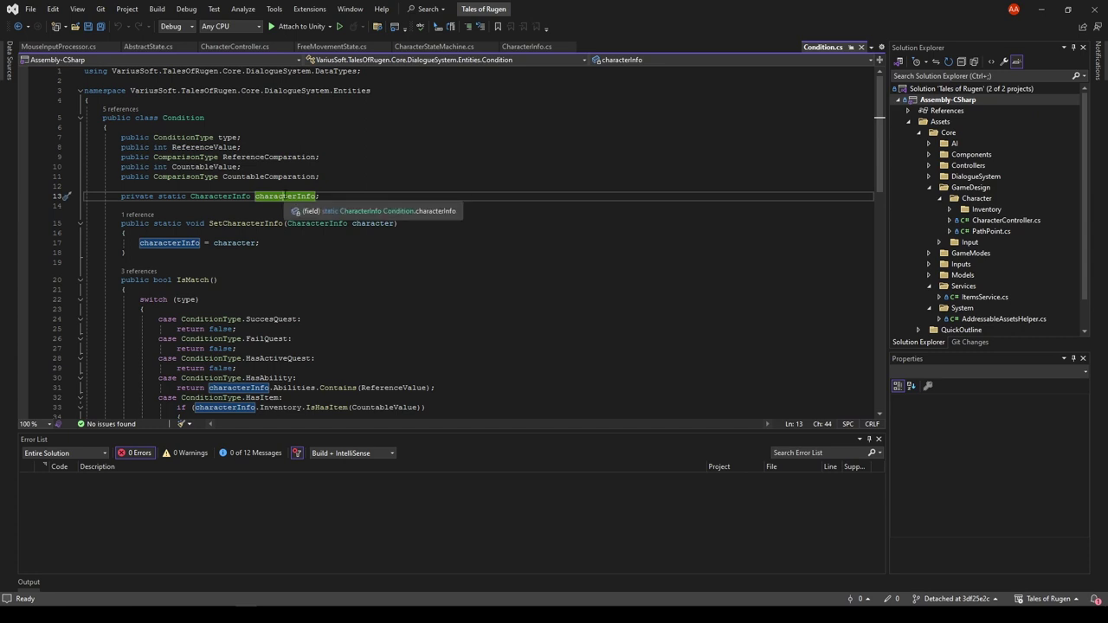
left_click(176, 118)
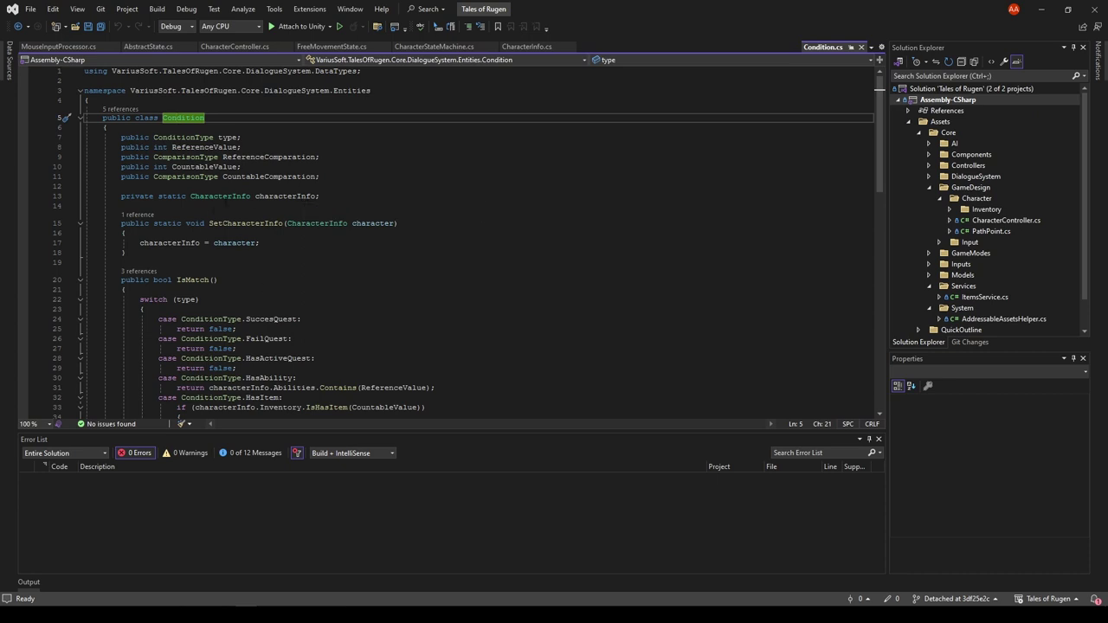
left_click(233, 196)
scroll(360, 287, "down", 5)
scroll(360, 287, "up", 5)
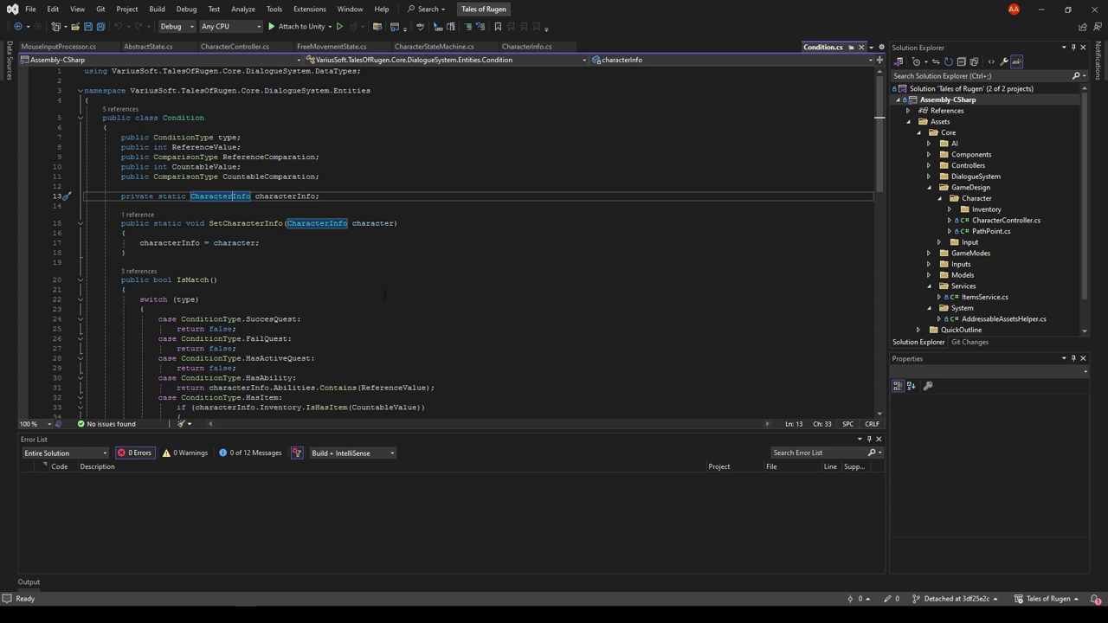
left_click(861, 46)
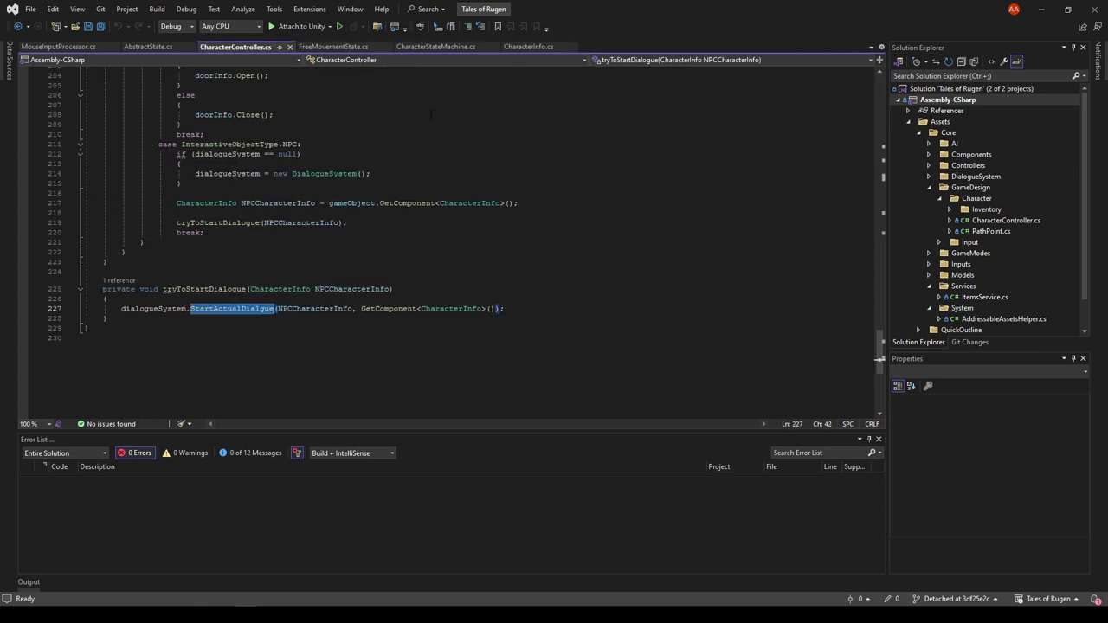
key("F12")
left_click(218, 252)
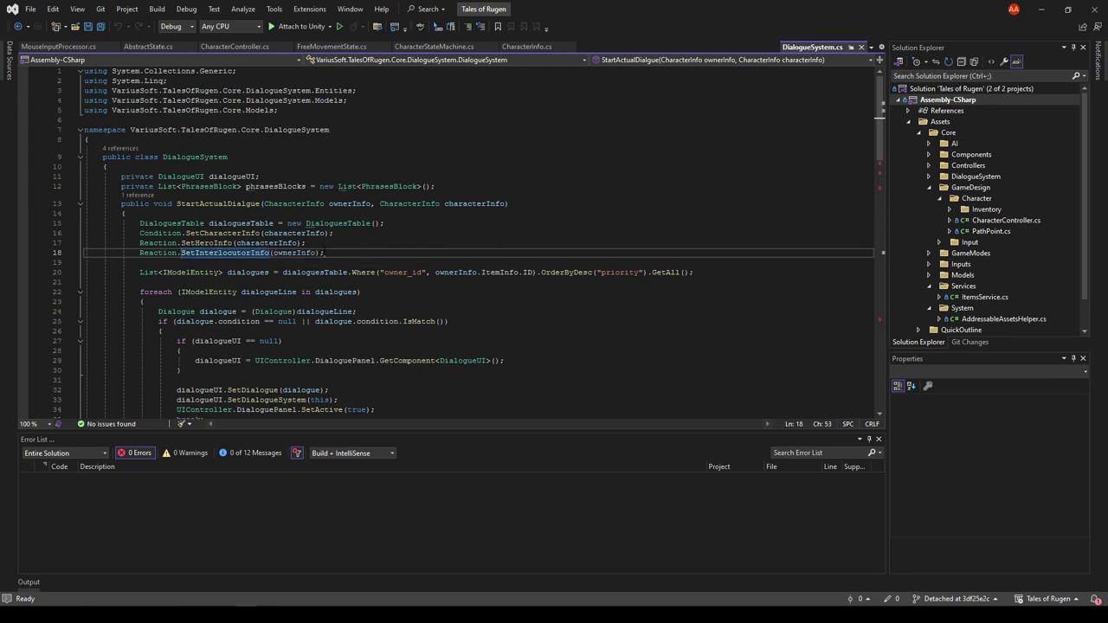
left_click(208, 243, "ctrl")
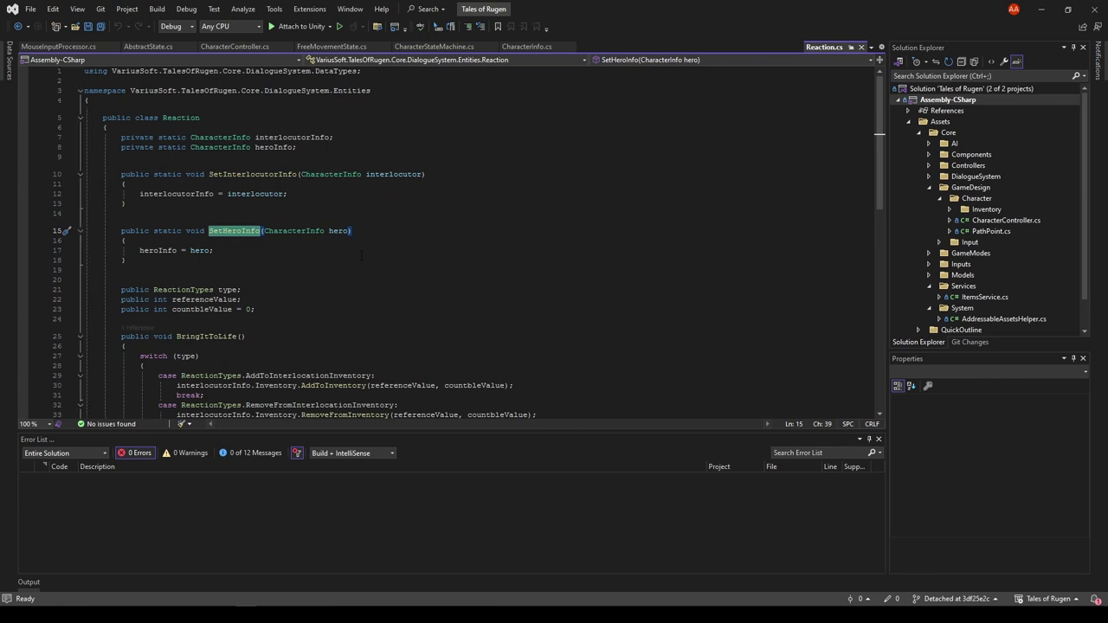
key("ctrl+minus")
scroll(466, 218, "down", 1)
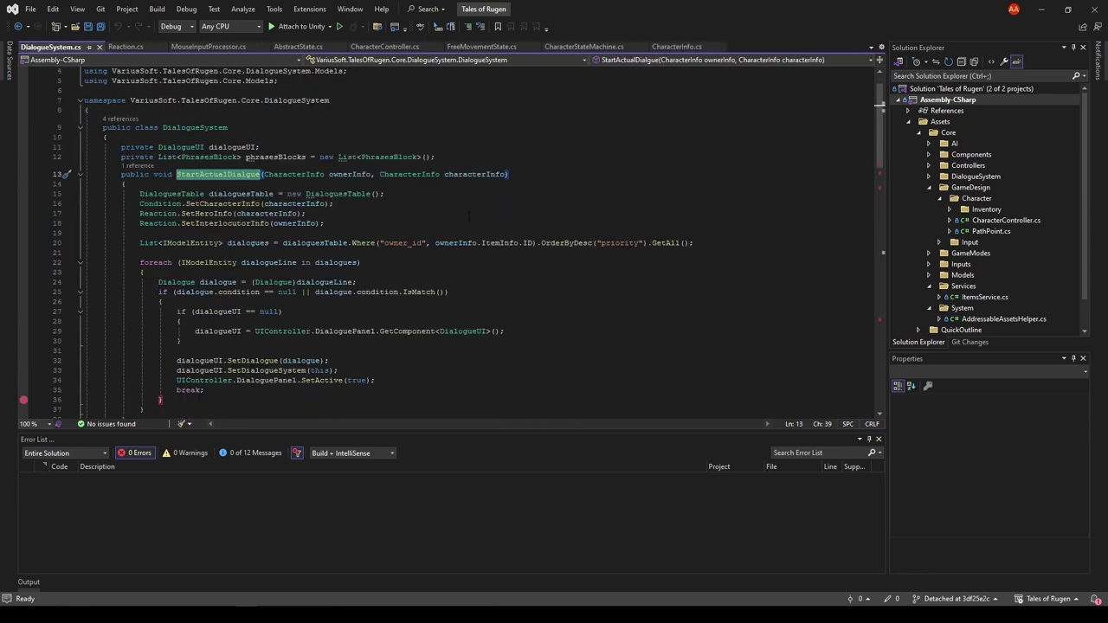
scroll(443, 185, "down", 1)
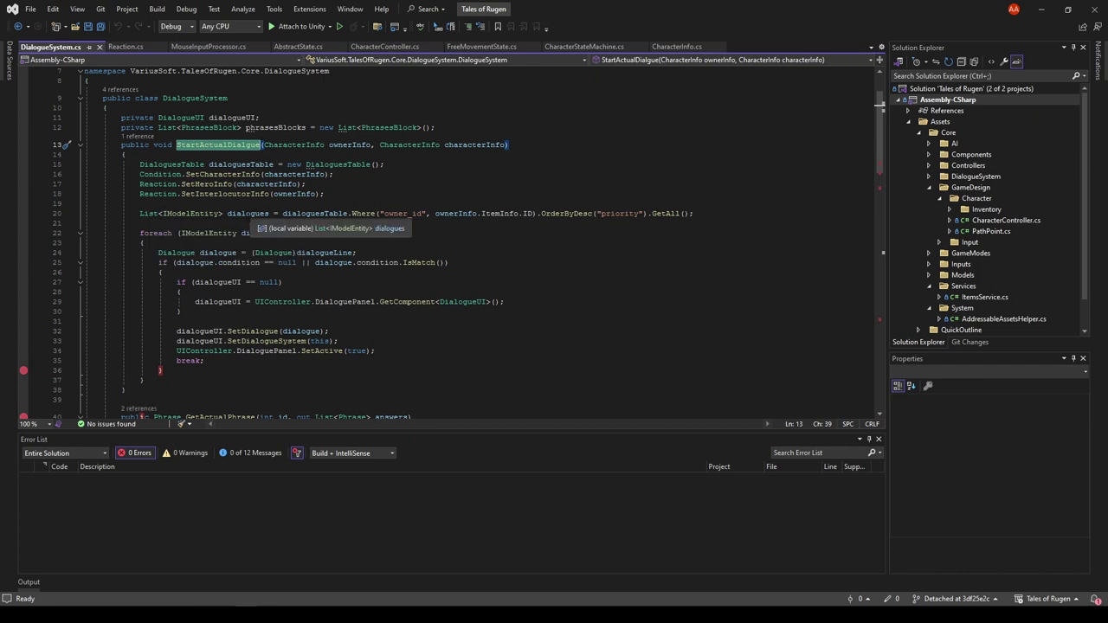
left_click(327, 213)
left_click(406, 213)
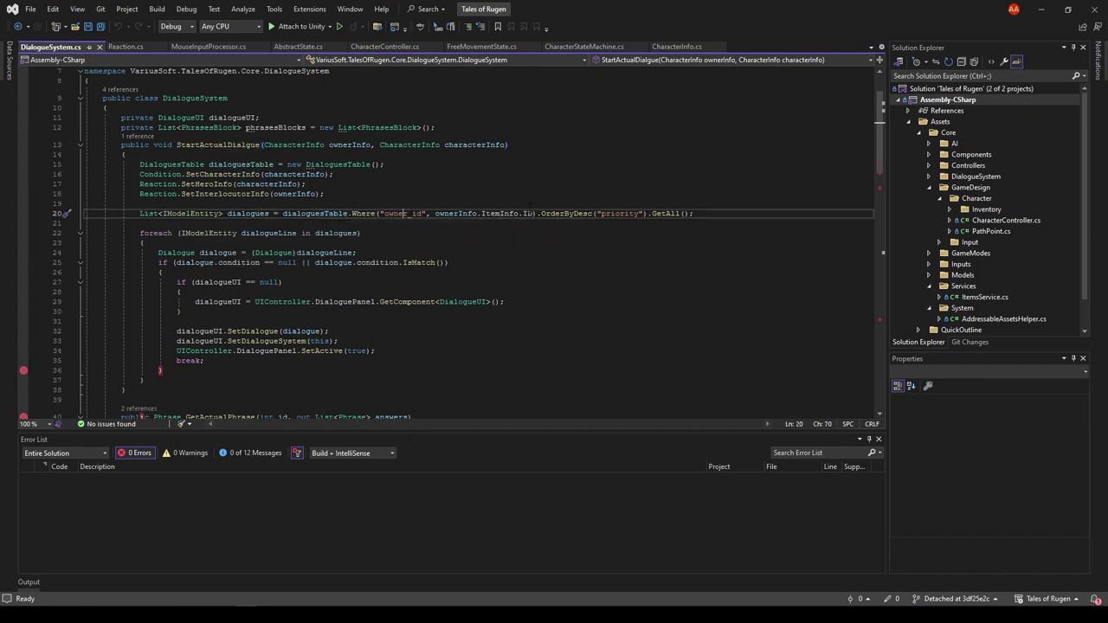
left_click(625, 213)
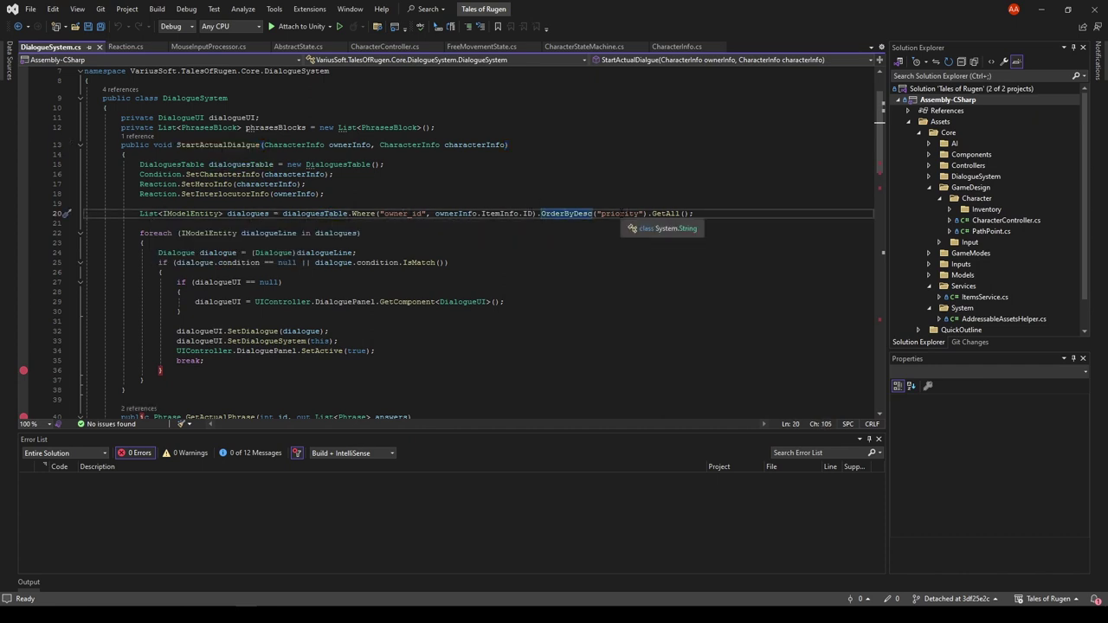
scroll(419, 262, "down", 1)
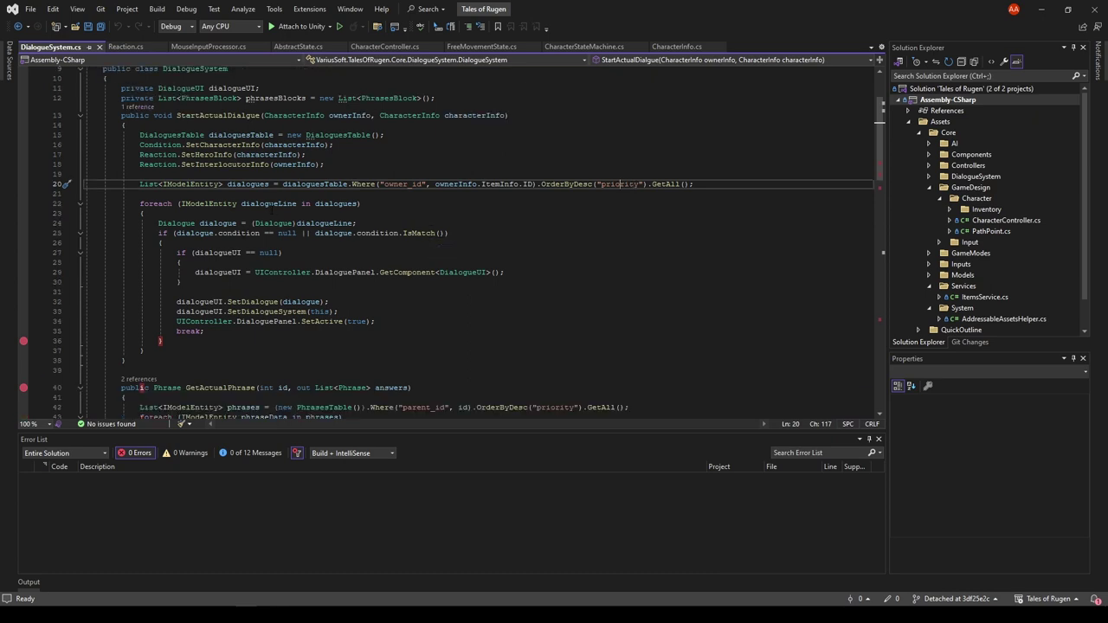
left_click(271, 206)
left_click(260, 233)
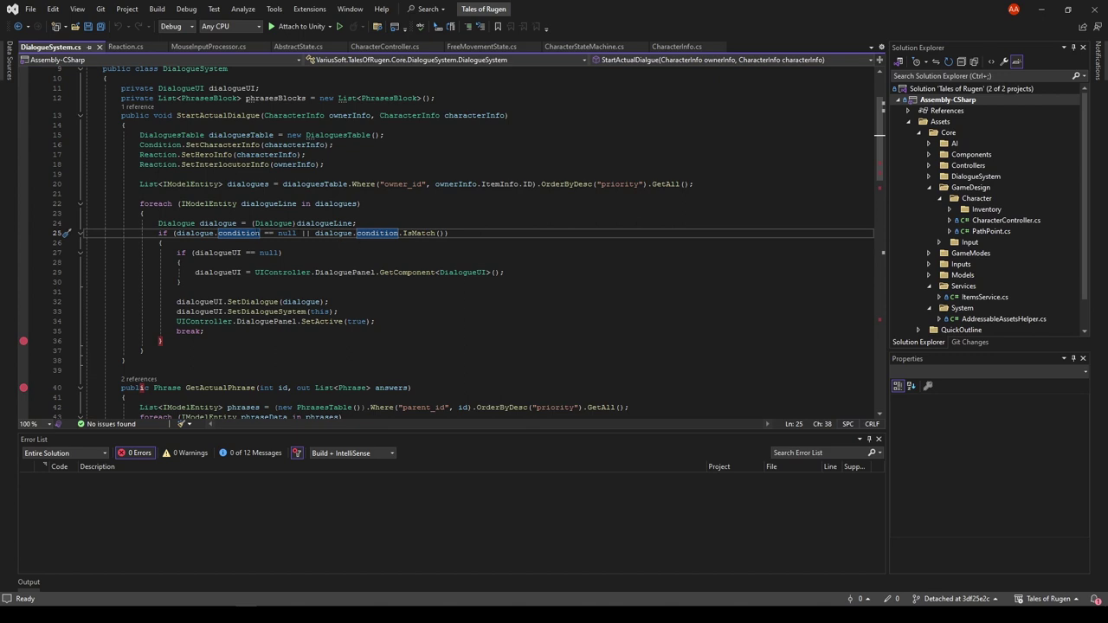
left_click(414, 233)
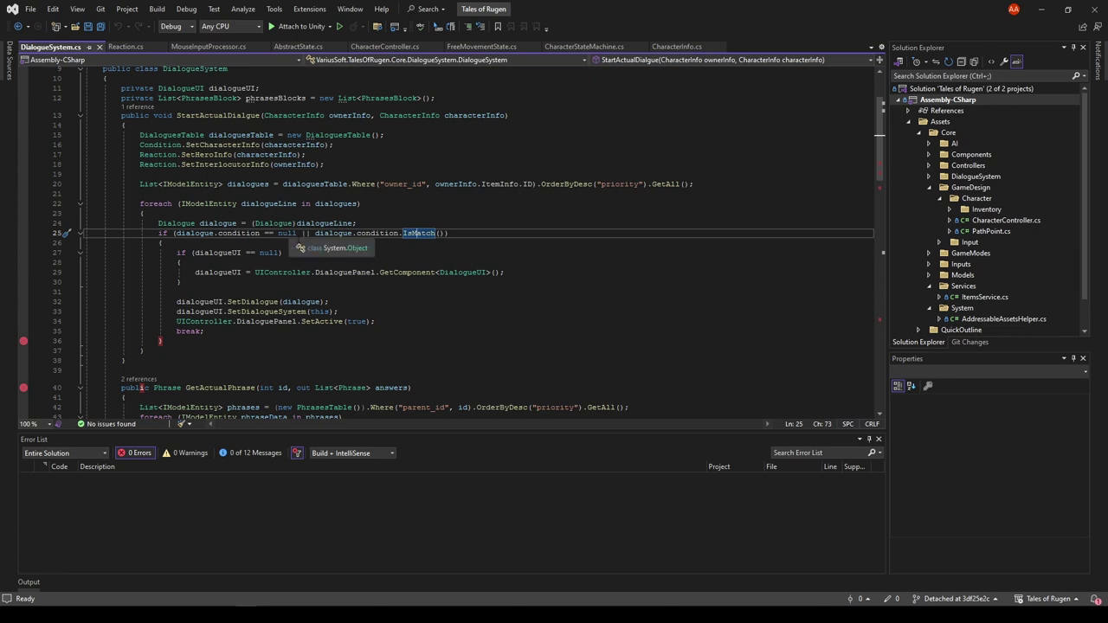
left_click_drag(176, 232, 265, 233)
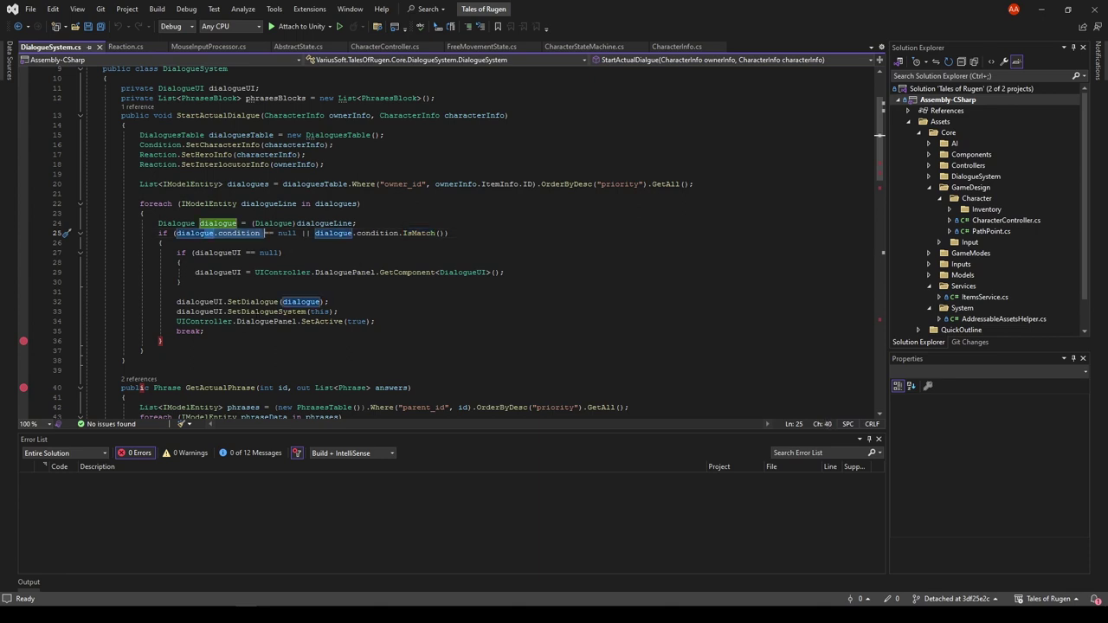
left_click(217, 253)
left_click(222, 272)
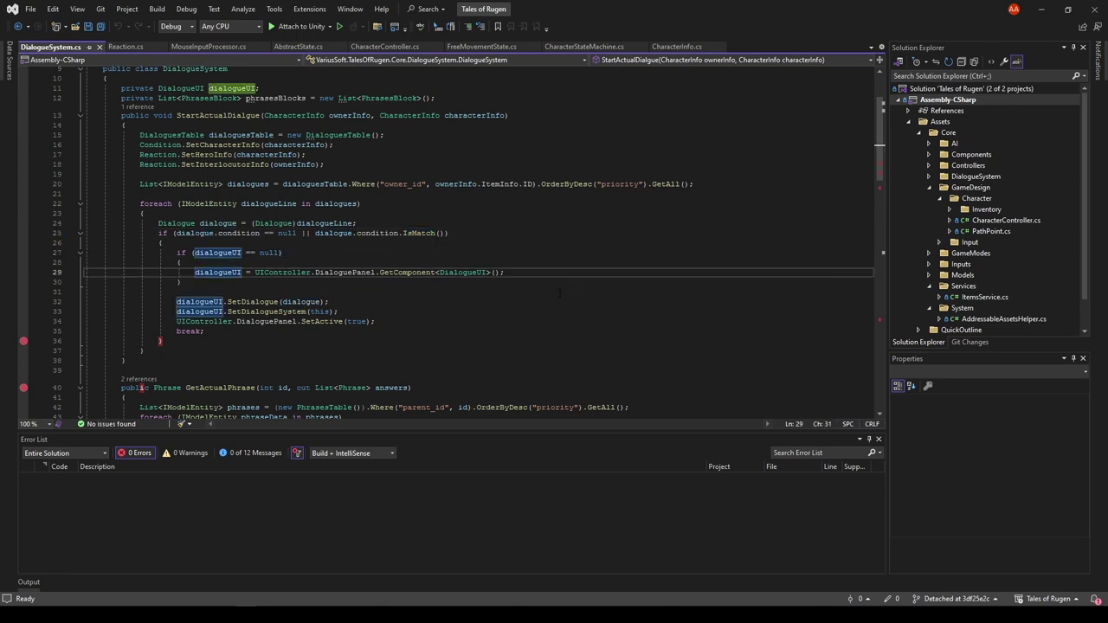
scroll(561, 254, "down", 1)
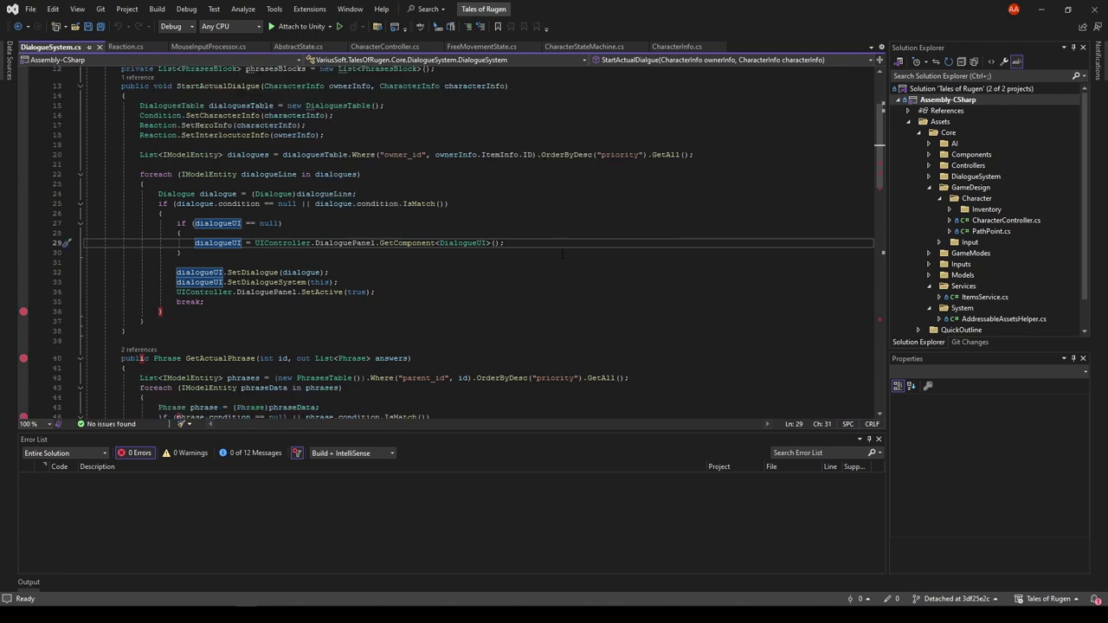
key("Down")
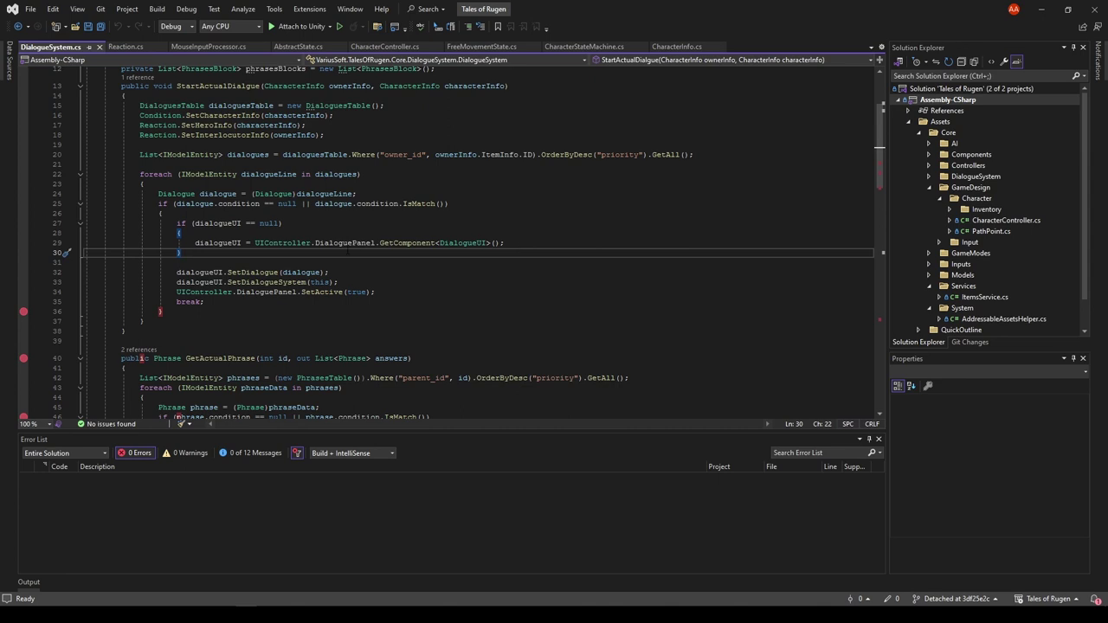
left_click(279, 271)
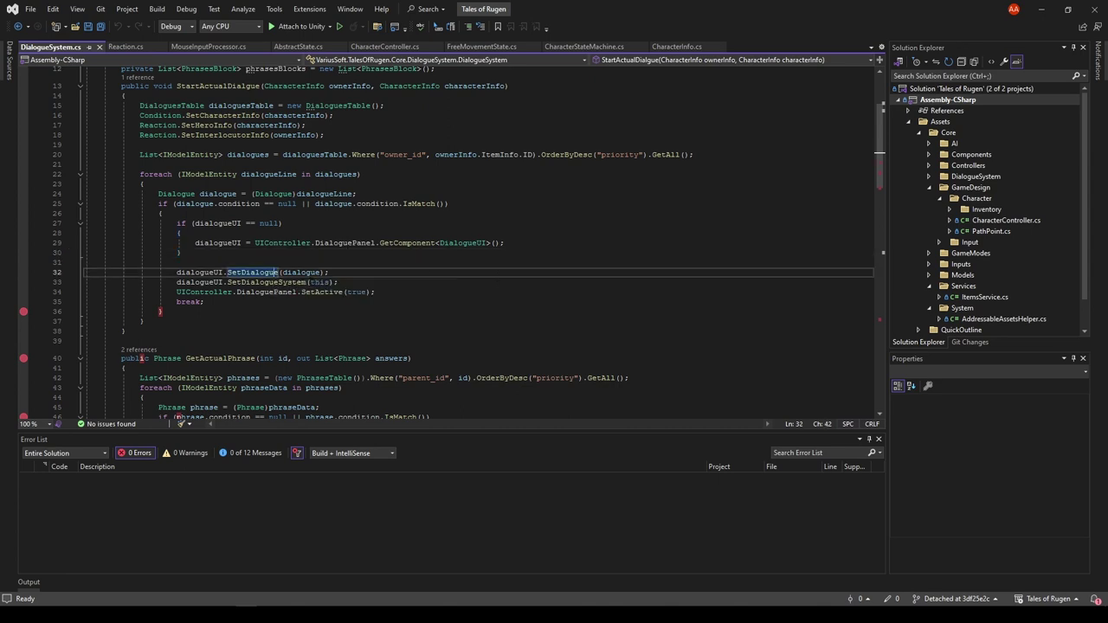
left_click(225, 243)
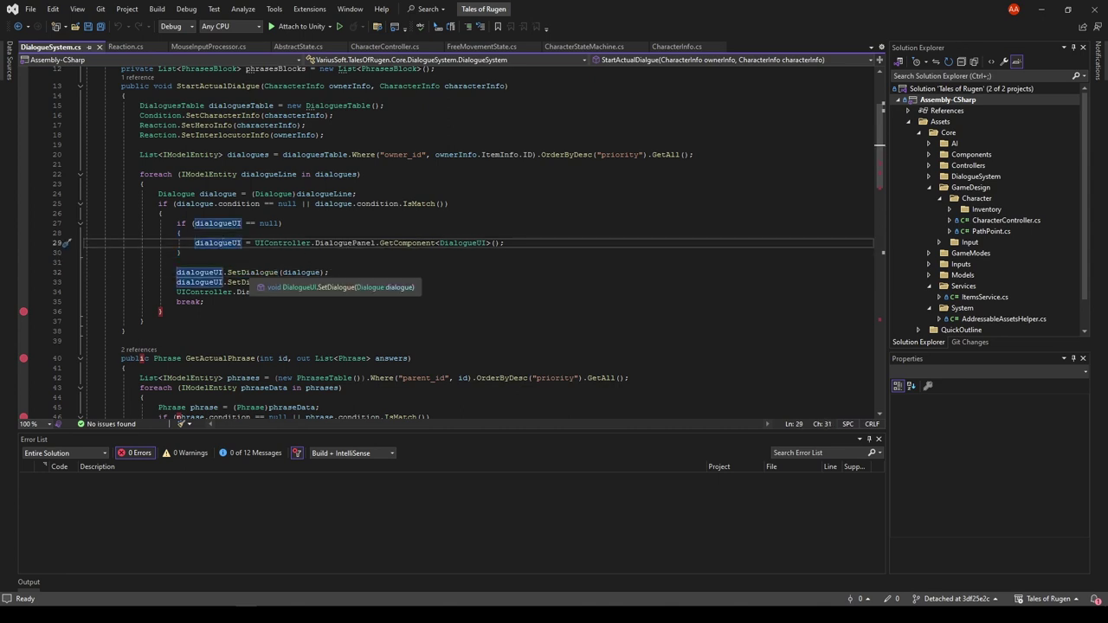
left_click(249, 272)
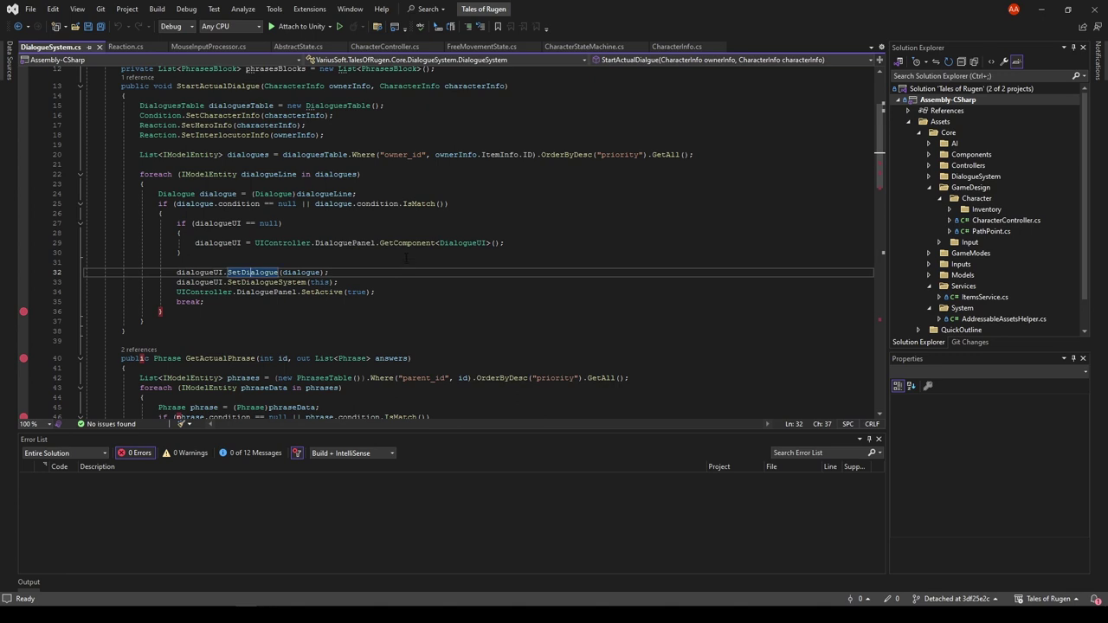
left_click(290, 282)
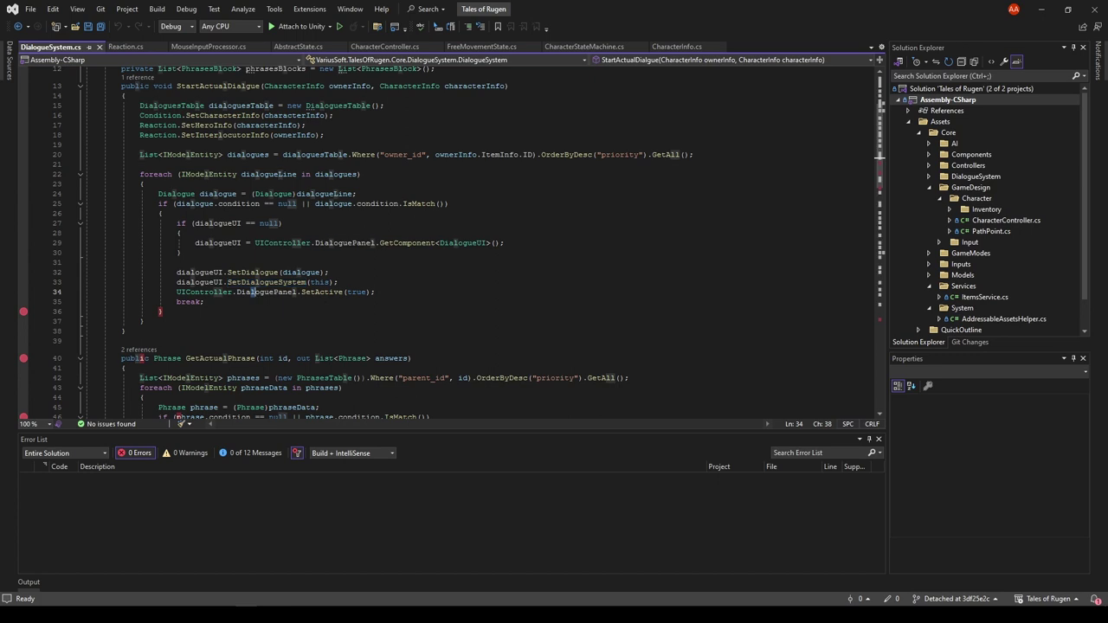
left_click(343, 292)
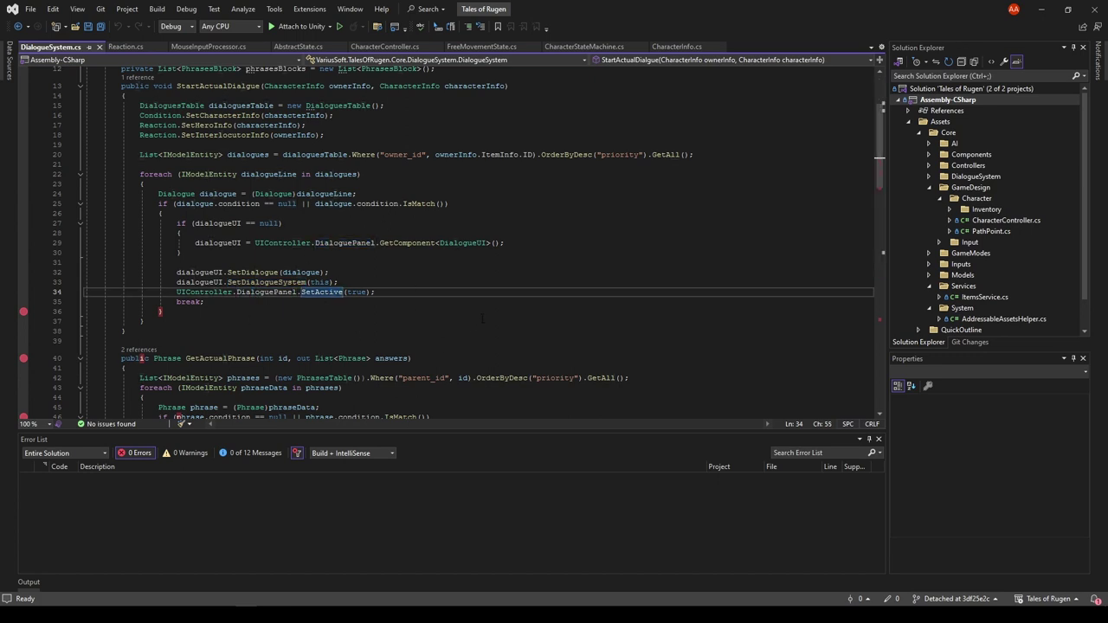
left_click(430, 204)
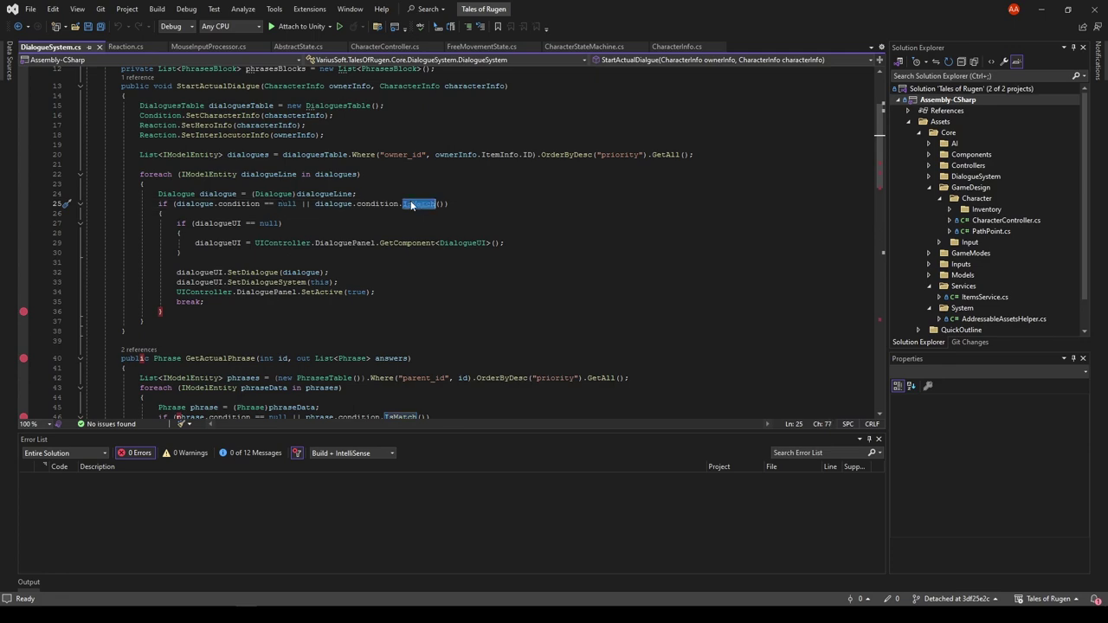
Go to IsMatch and review its switch cases, noting the unimplemented quest cases returning false
left_click(420, 204, "ctrl")
scroll(407, 227, "down", 3)
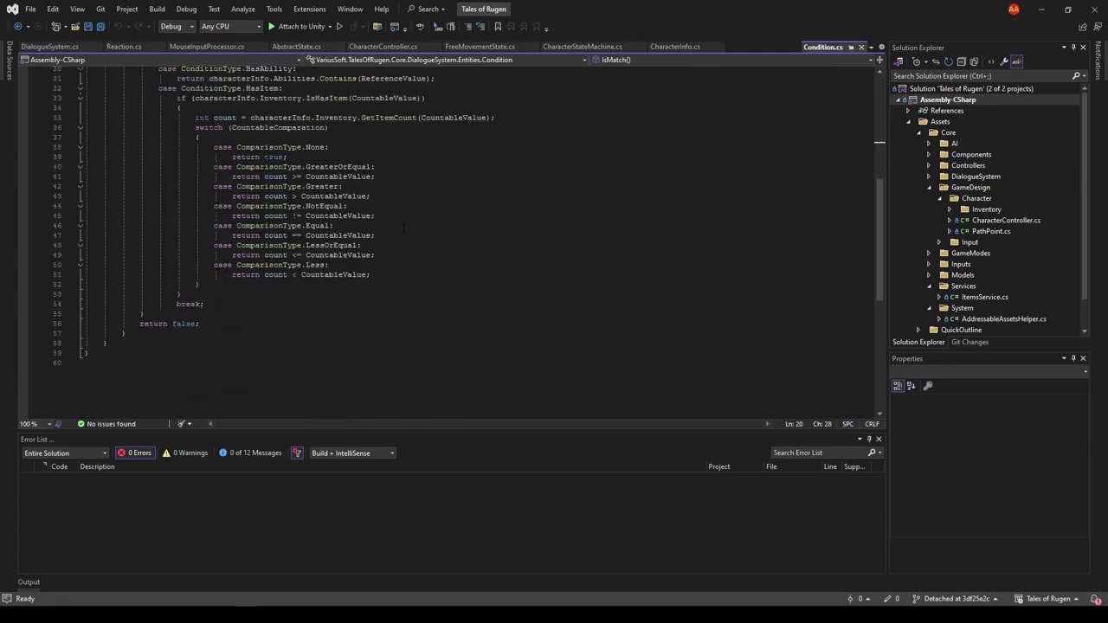
scroll(406, 226, "up", 3)
left_click_drag(87, 156, 328, 316)
left_click(165, 157)
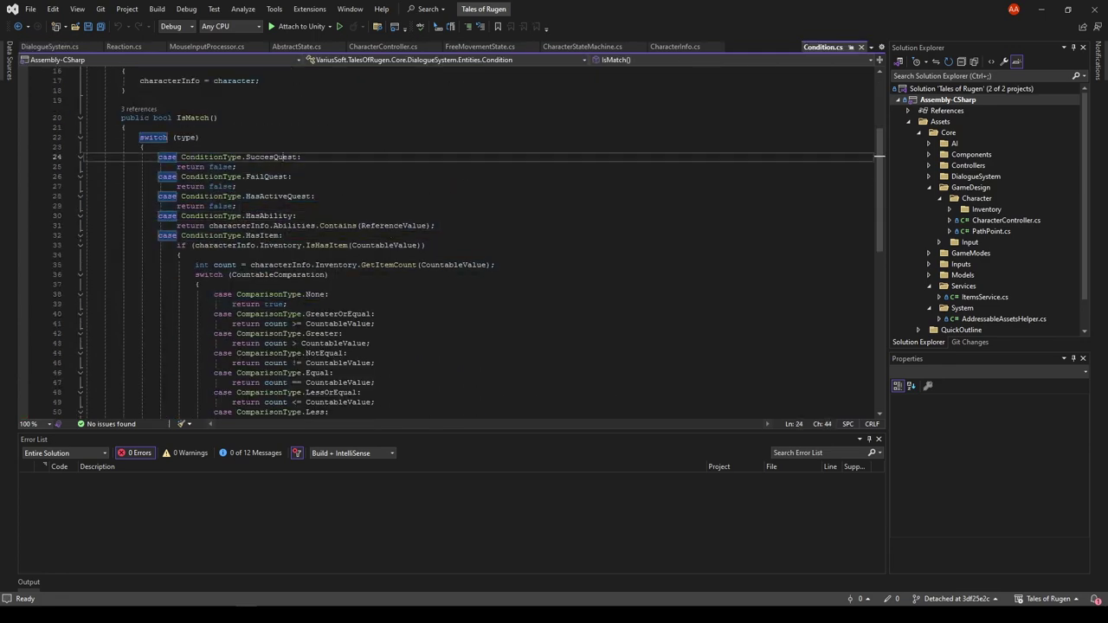
left_click(441, 157)
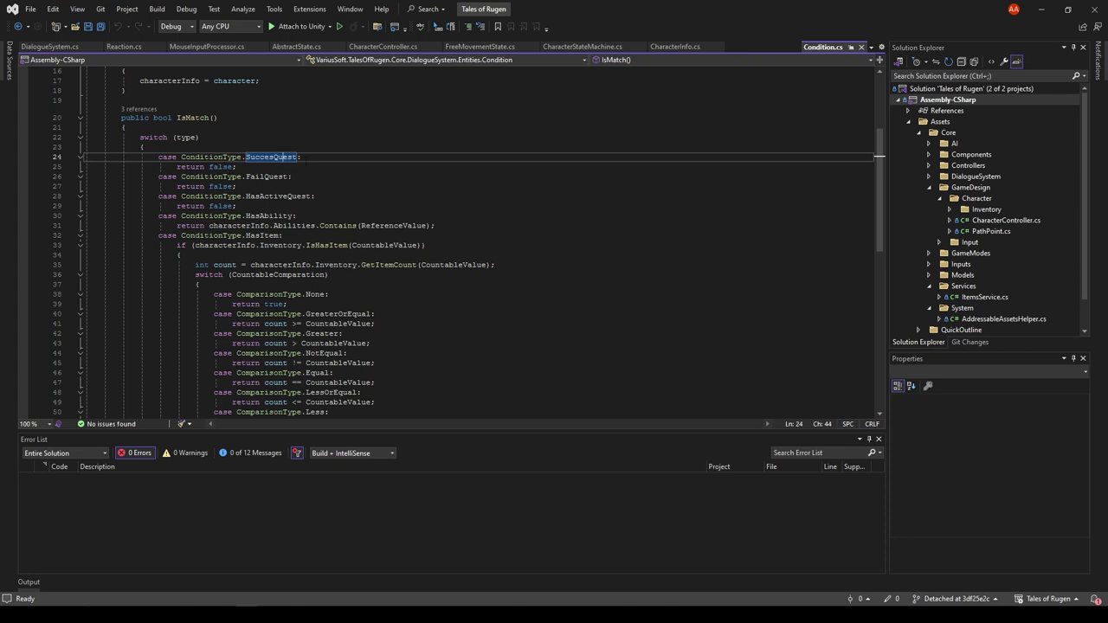
left_click(278, 177)
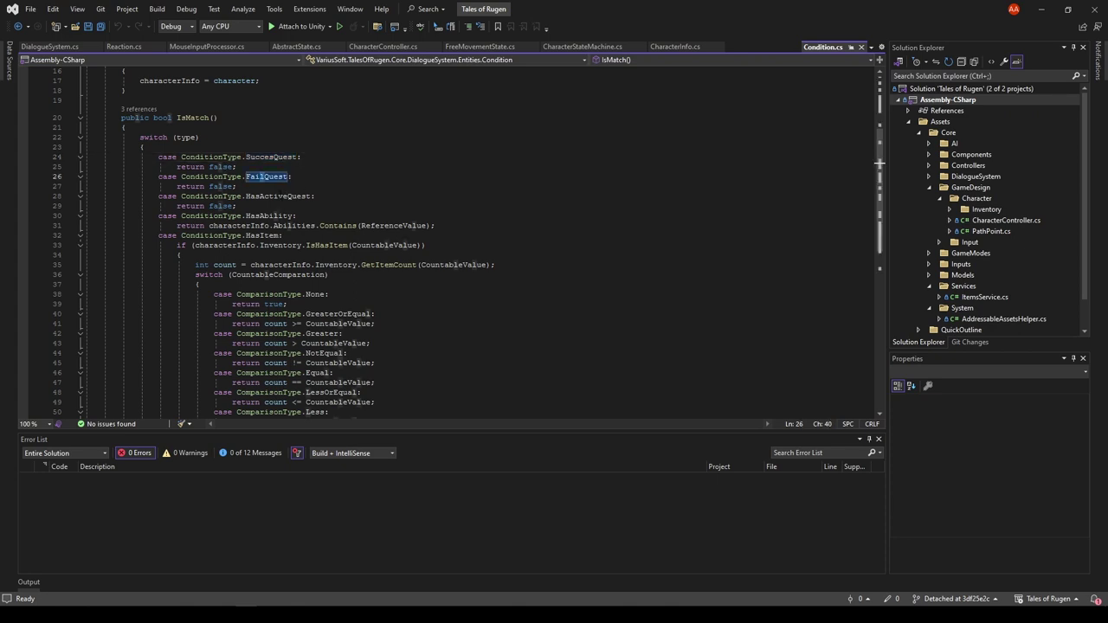
left_click(291, 196)
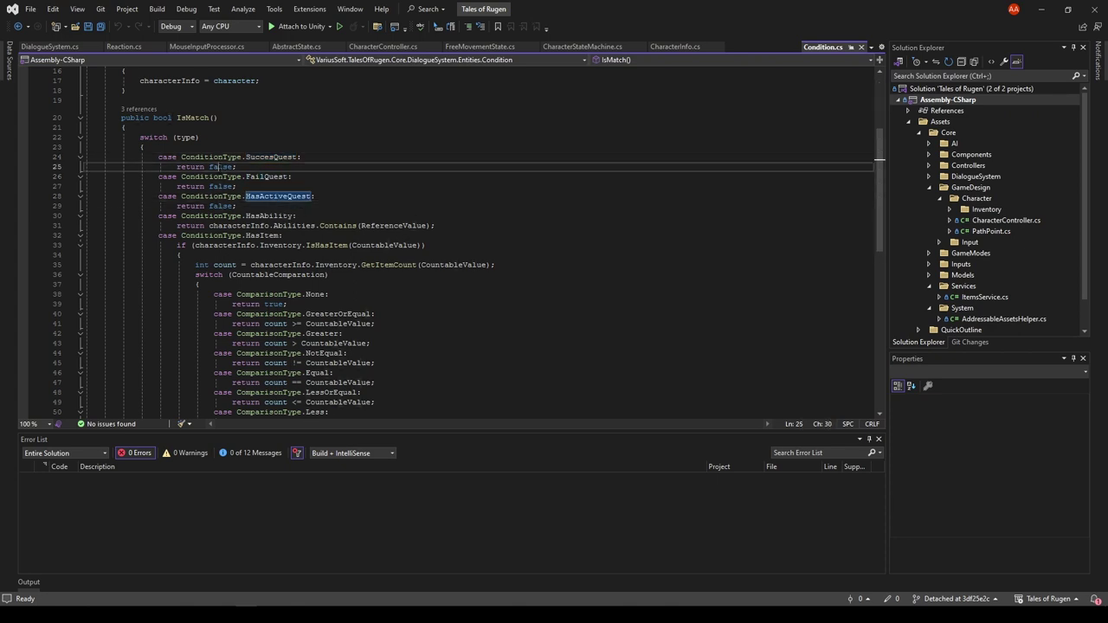
mouse_move(87, 166)
left_mouse_down()
mouse_move(388, 203)
mouse_move(263, 156)
left_mouse_up()
left_click(387, 203)
left_click(263, 156)
left_click(397, 196)
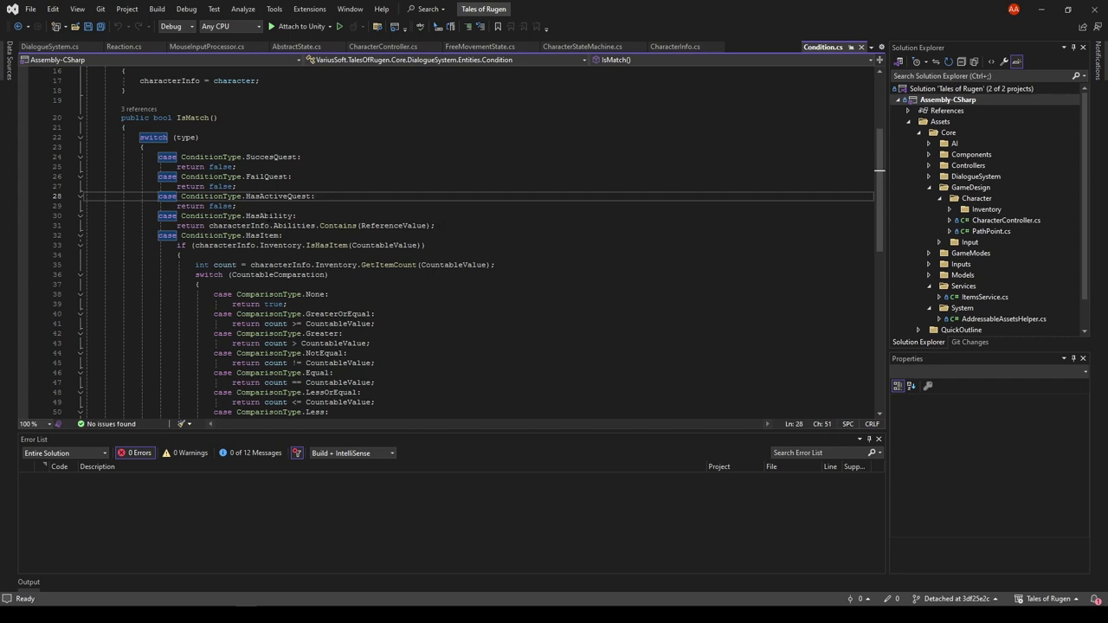
Inspect the HasAbility and HasItem checks, then select ReferenceValue on line 31
left_click(287, 216)
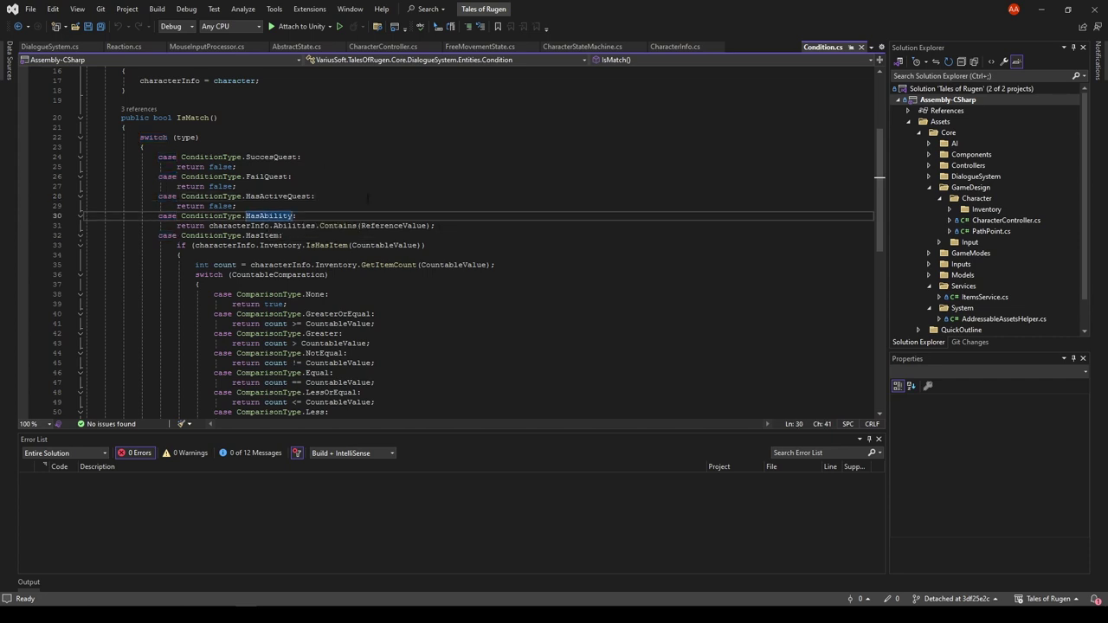
scroll(367, 199, "down", 1)
left_click(306, 196)
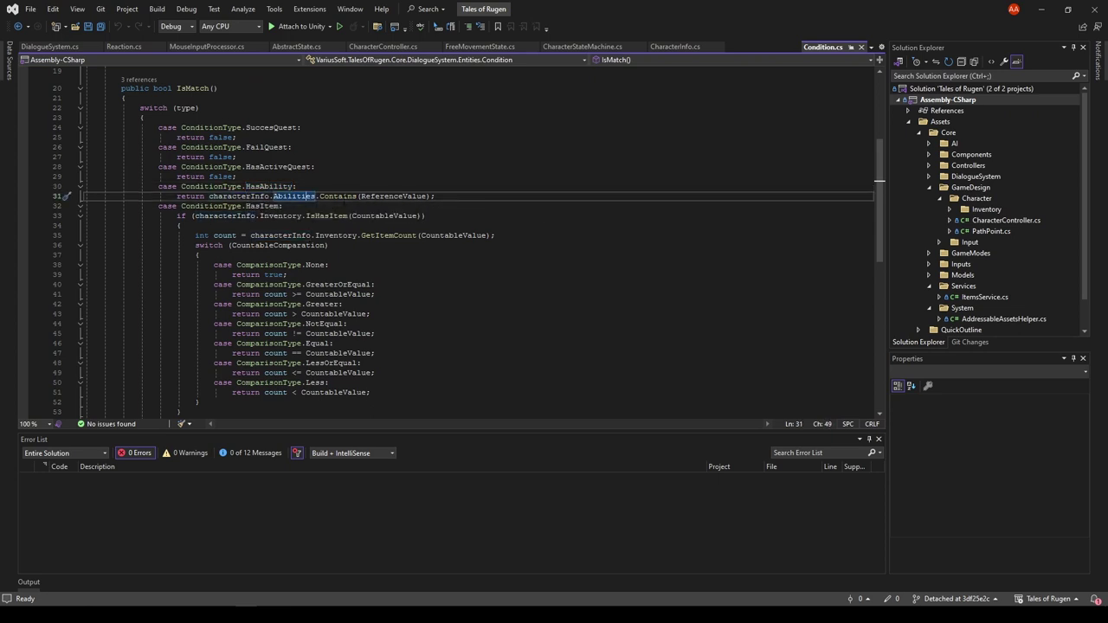
left_click(348, 196)
left_click(287, 196)
left_click(394, 195)
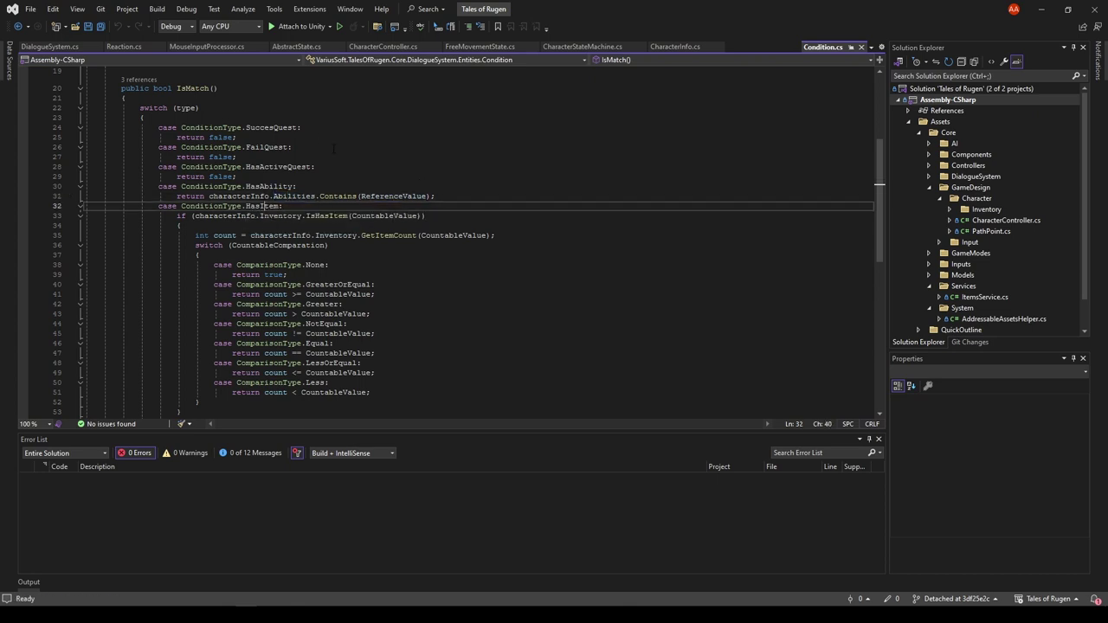
left_click(263, 206)
left_click(346, 216)
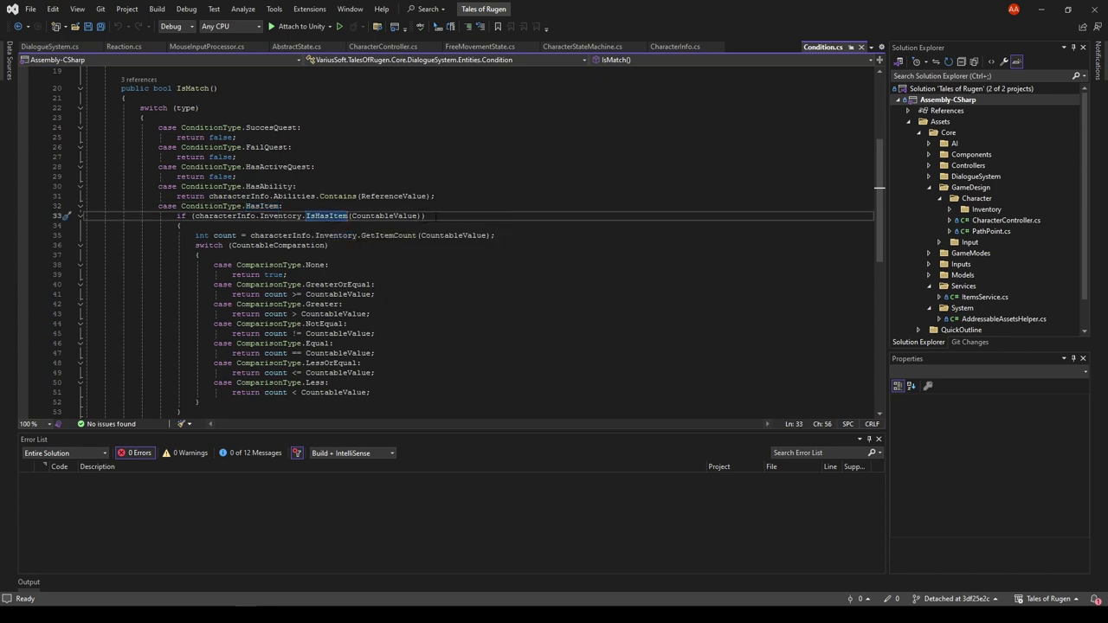
left_click(400, 225)
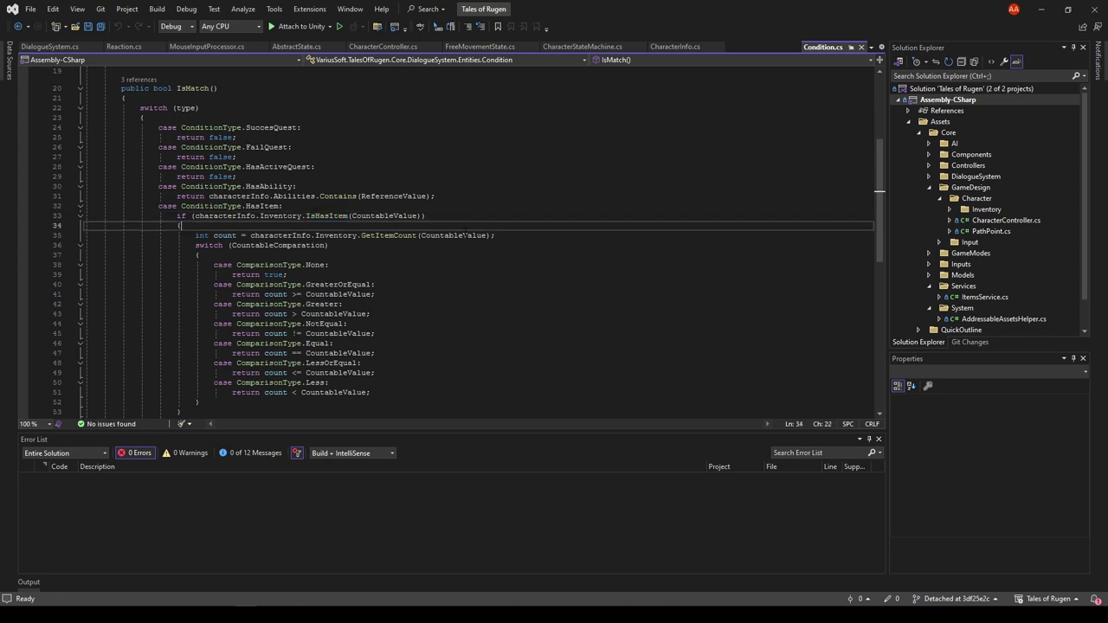
left_click(392, 216)
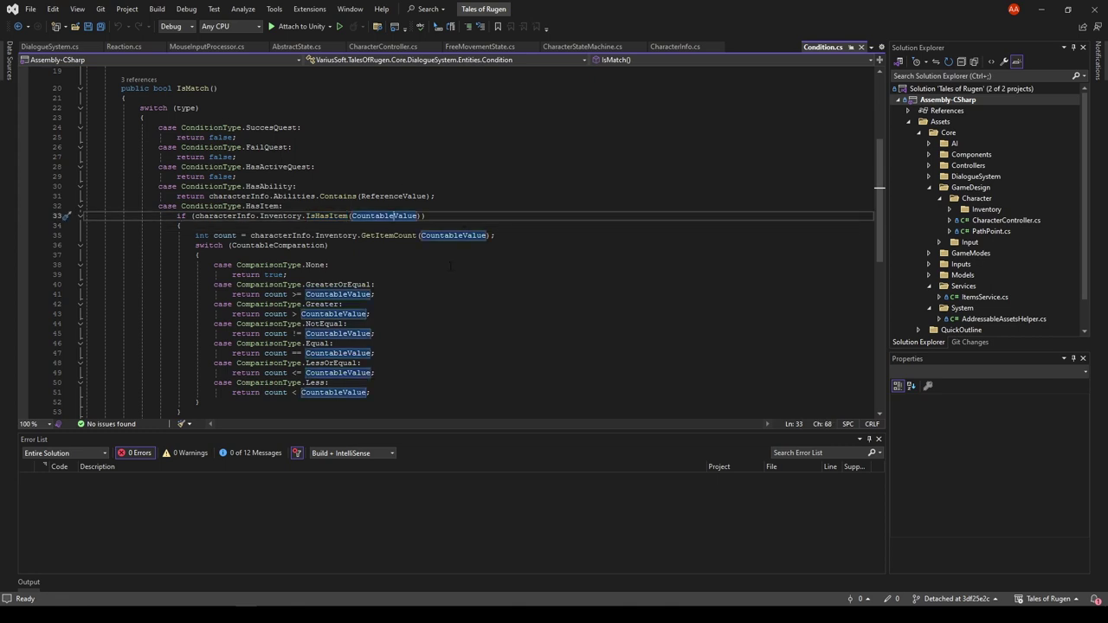
double_click(401, 195)
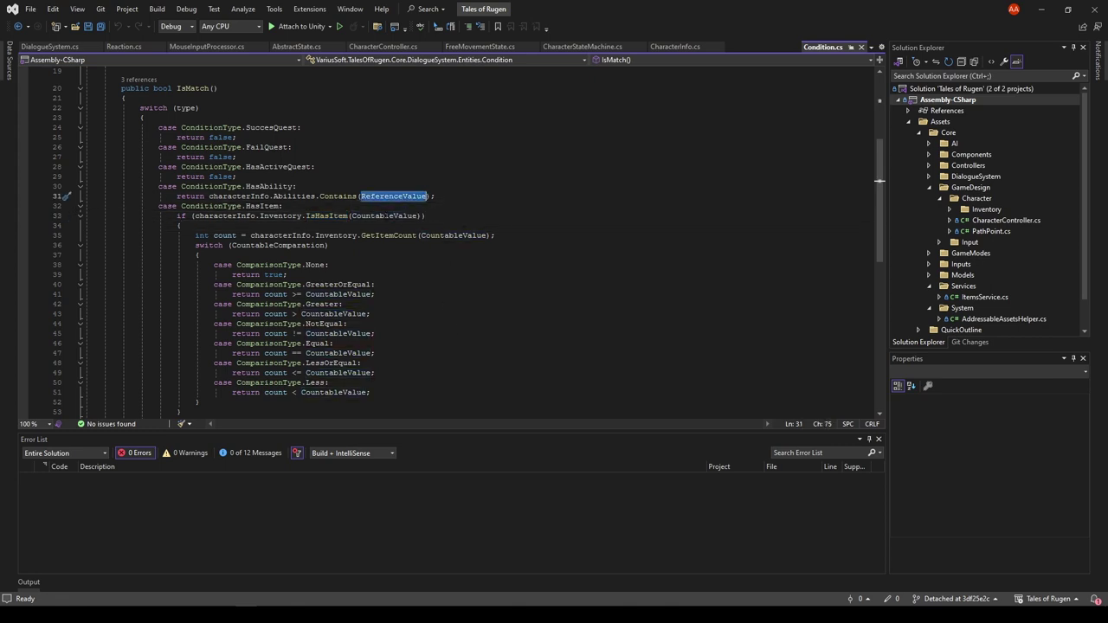
key("ctrl+c")
double_click(384, 216)
key("ctrl+v")
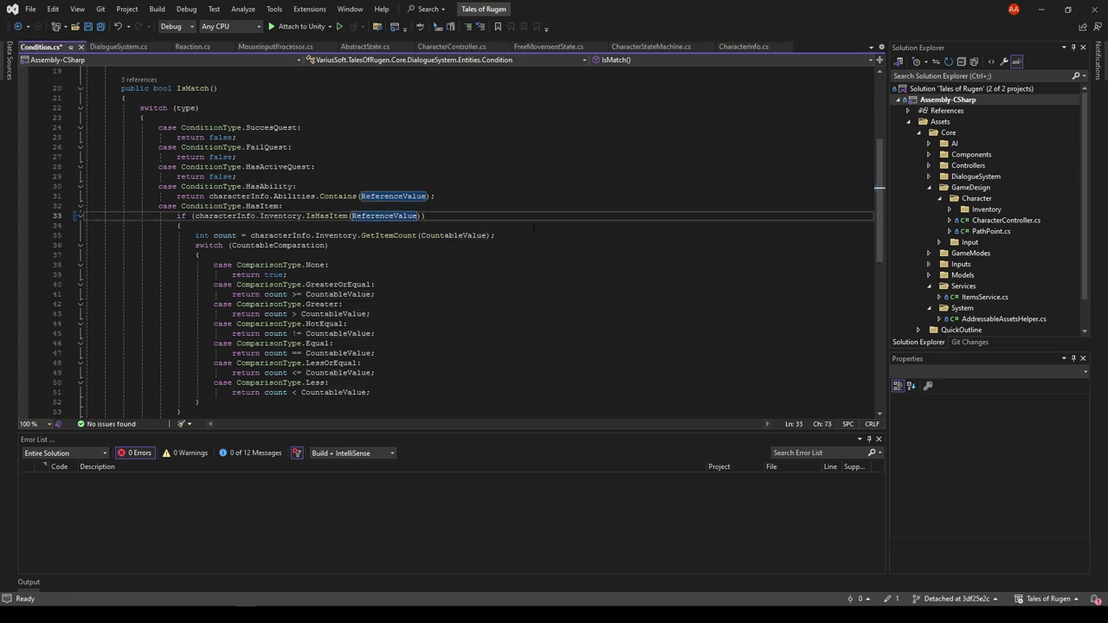
left_click(316, 216)
key("F12")
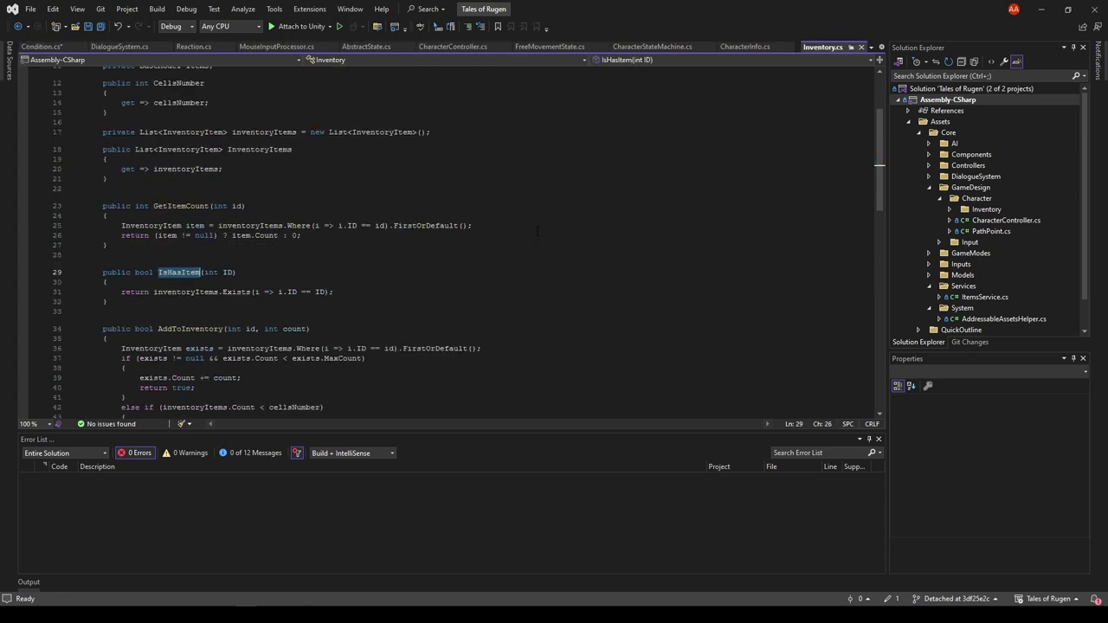
left_click(224, 292)
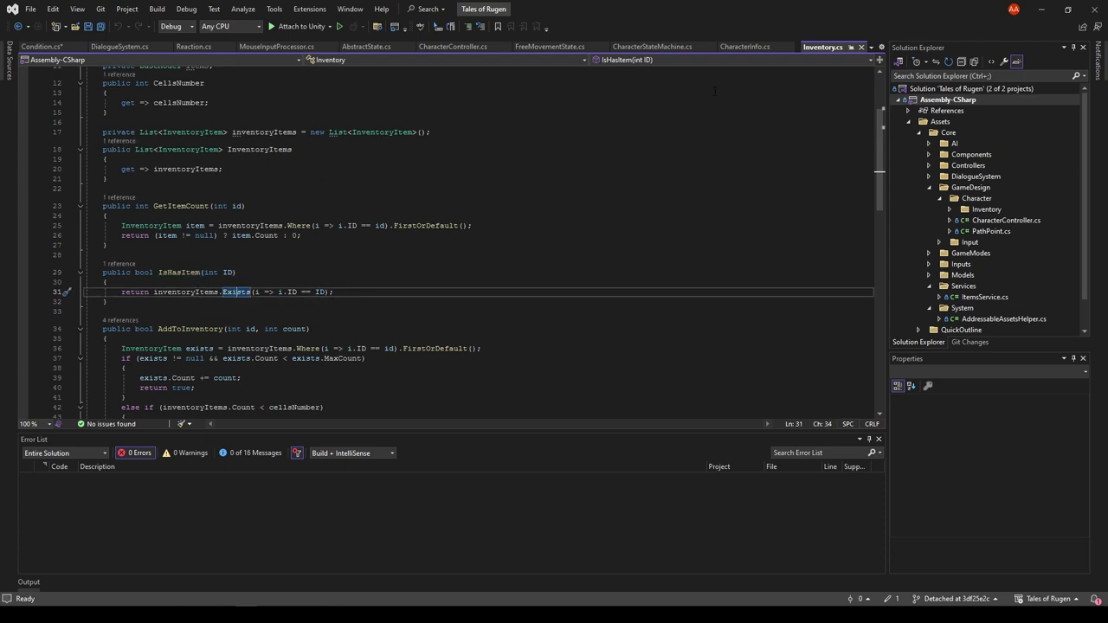
key("ctrl+minus")
key("ctrl+minus")
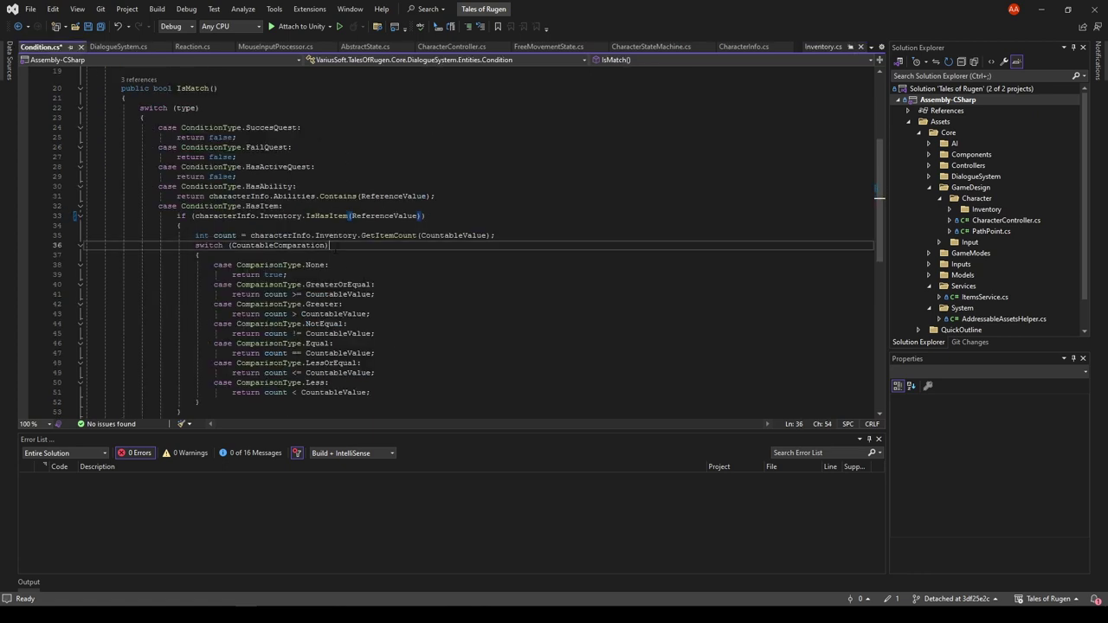
key("ctrl+minus")
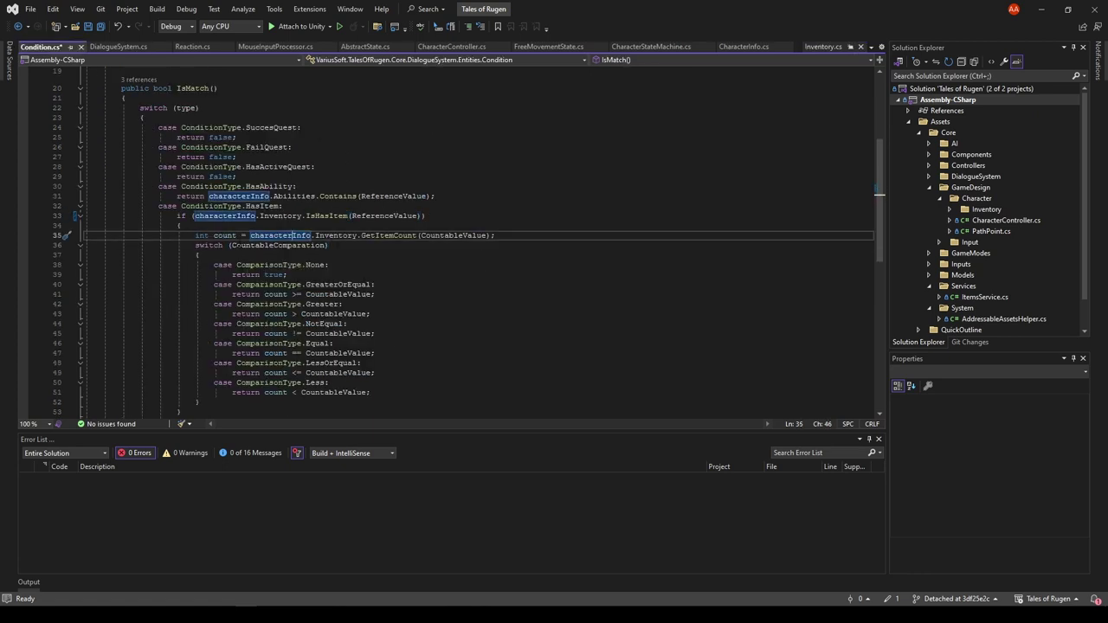
scroll(302, 234, "down", 1)
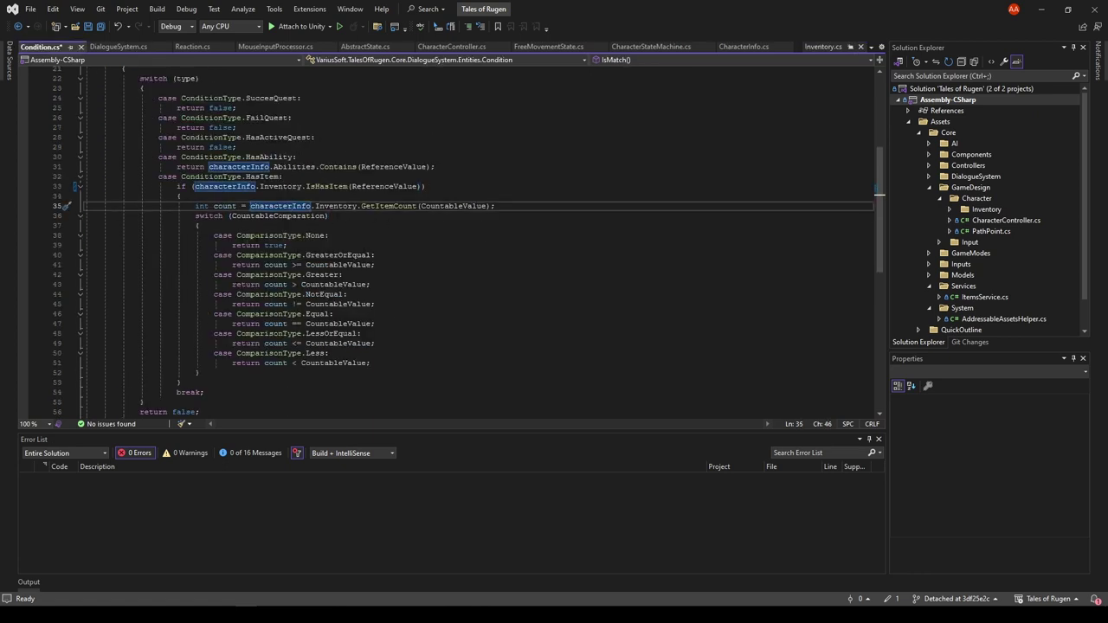
key("Down")
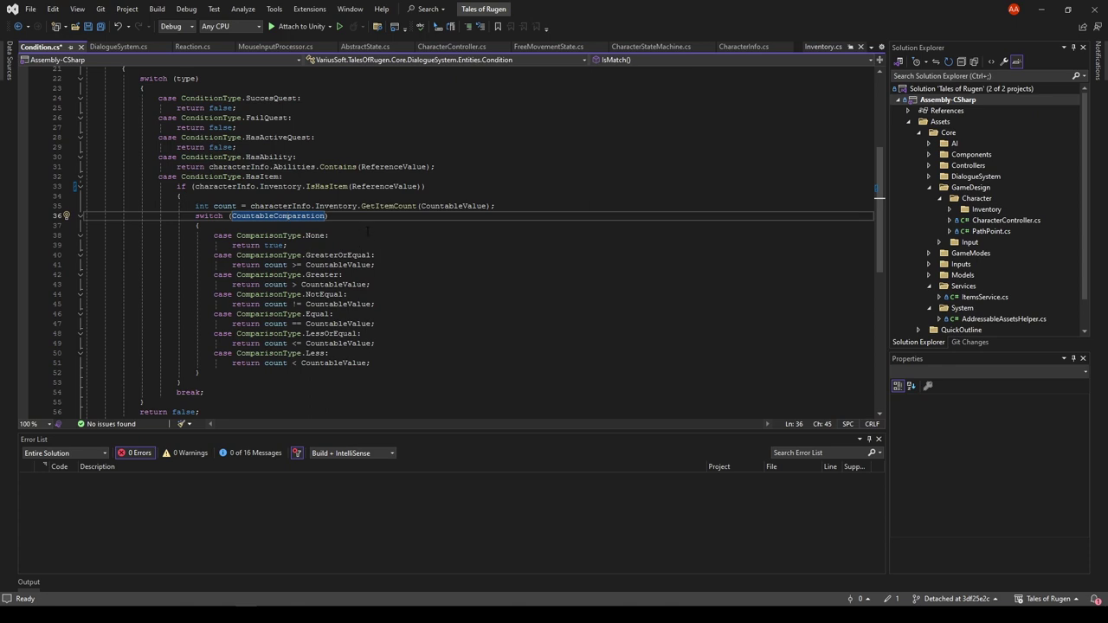
left_click(215, 206)
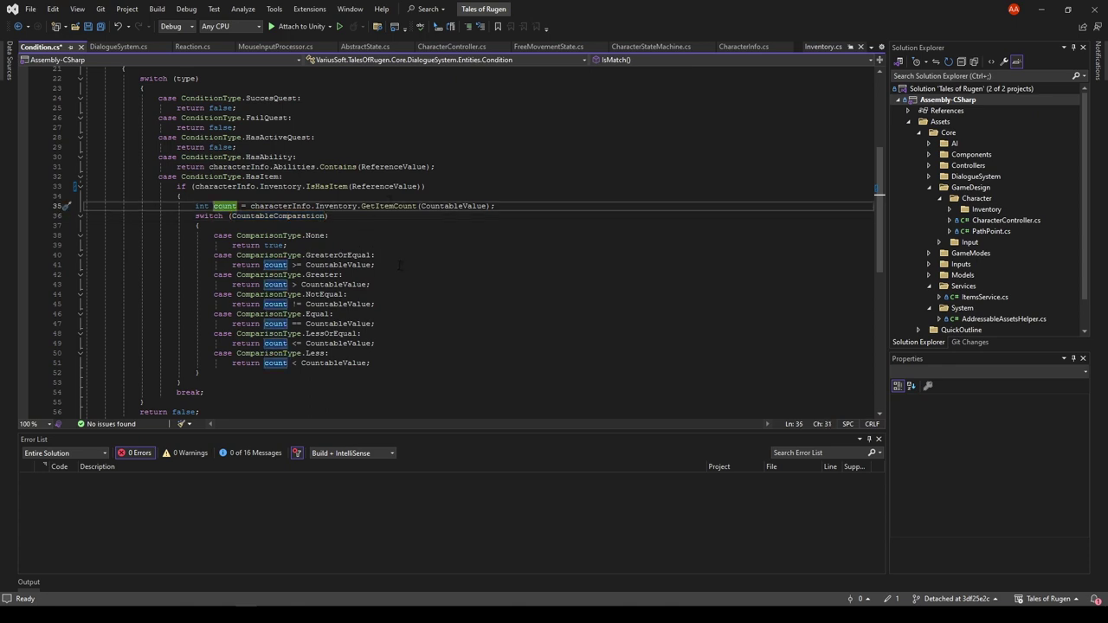
Replace CountableValue with ReferenceValue as the GetItemCount argument on line 35
double_click(384, 186)
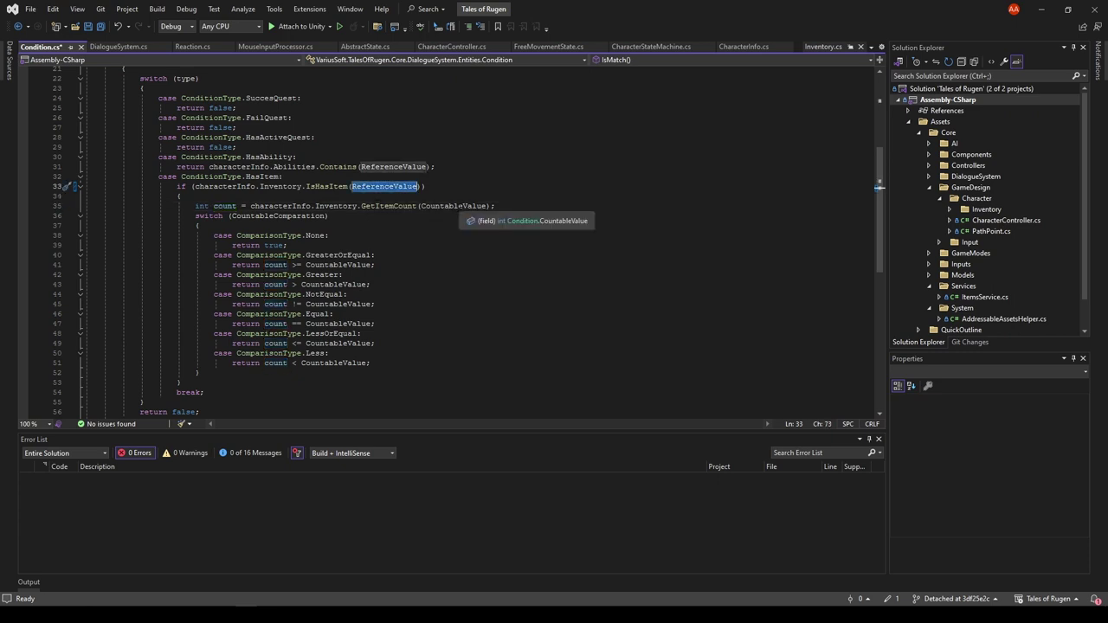
double_click(449, 206)
key("ctrl+v")
left_click(393, 206)
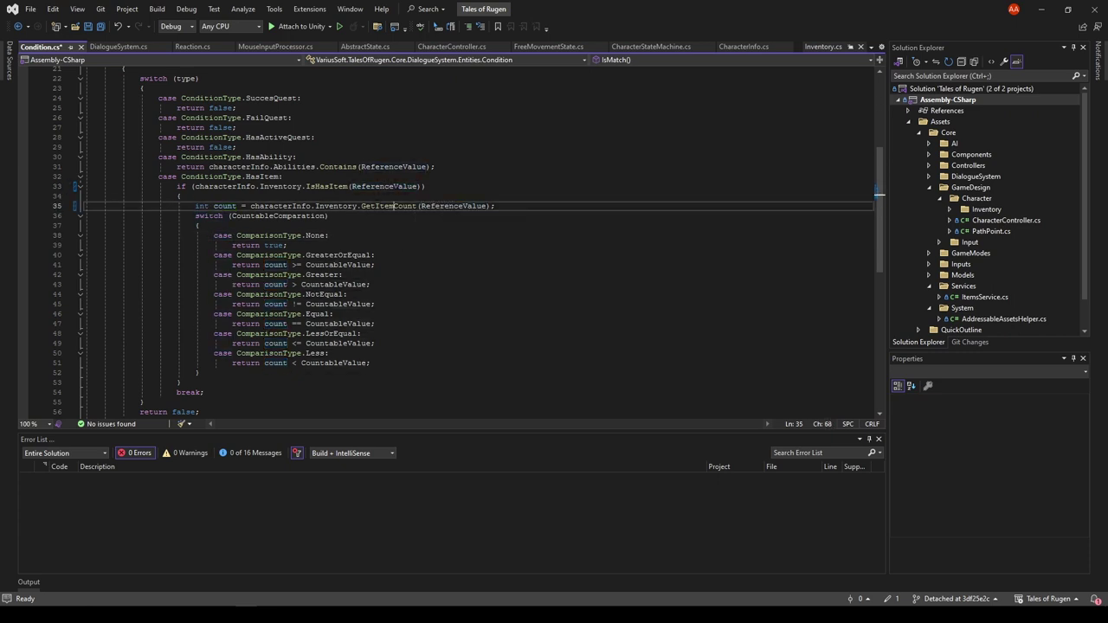
Check the count comparisons, then review GetItemCount's definition and Where lookup in Inventory.cs
left_click_drag(361, 206, 417, 206)
left_click(226, 205)
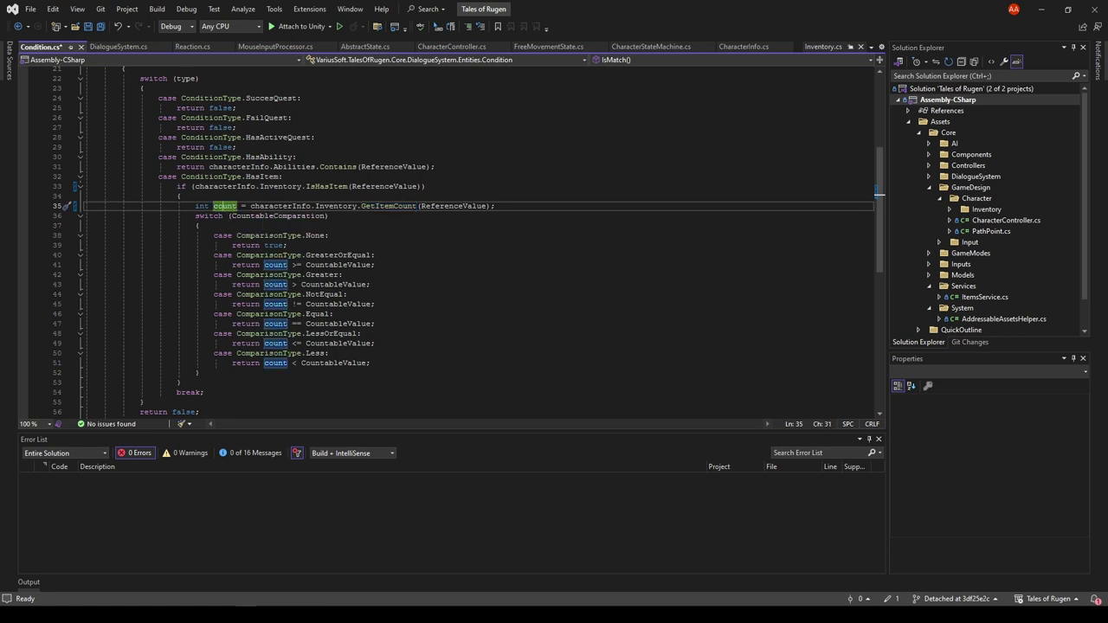
left_click(346, 264)
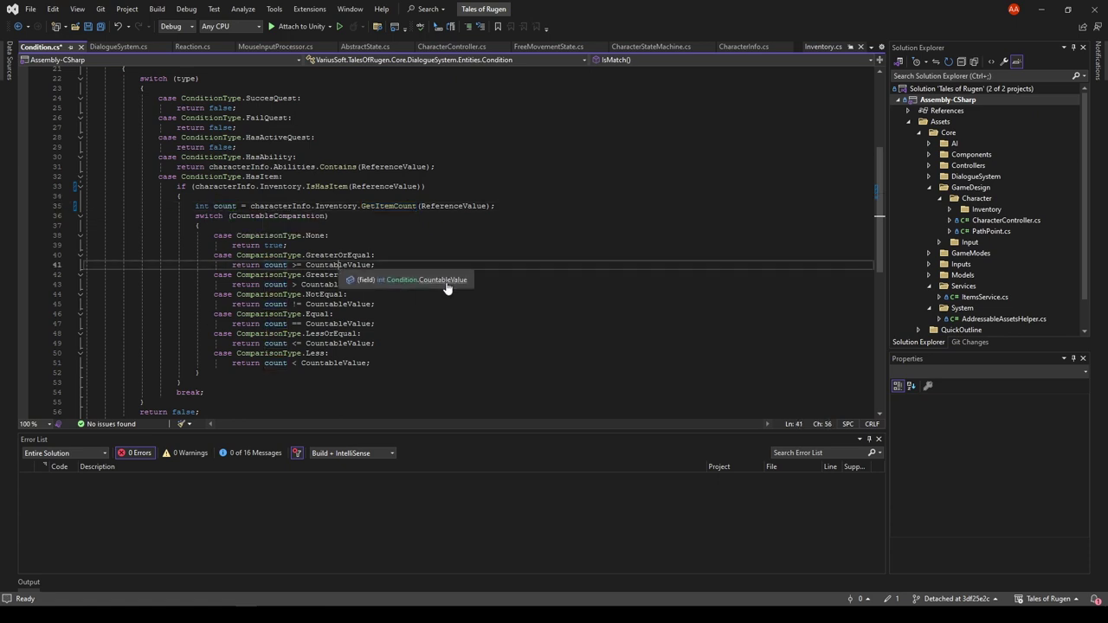
left_click(466, 206)
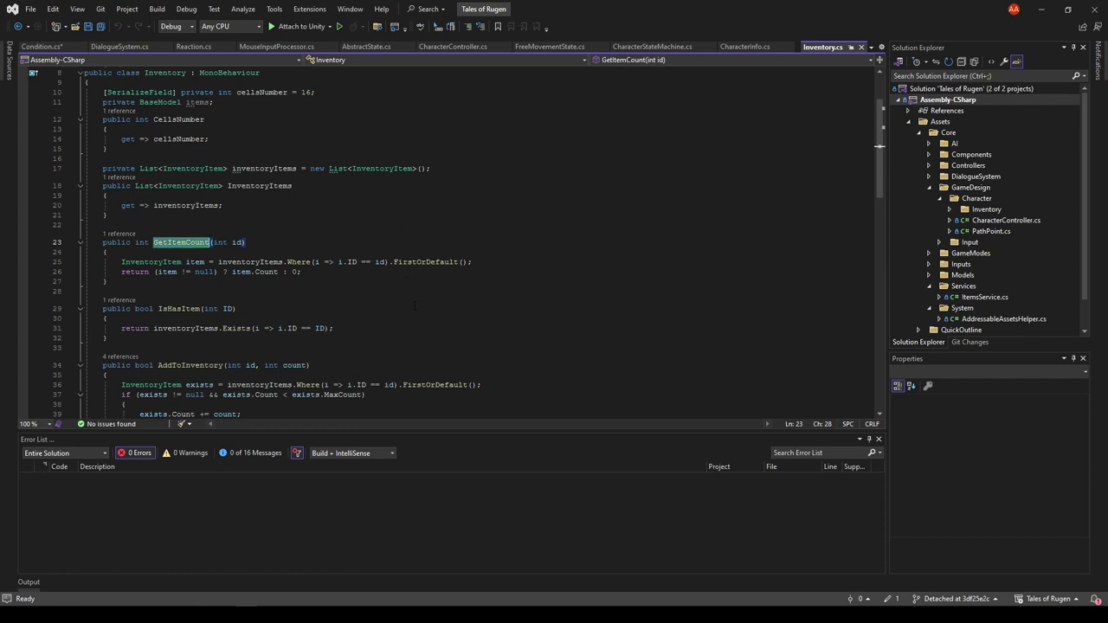
left_click(299, 262)
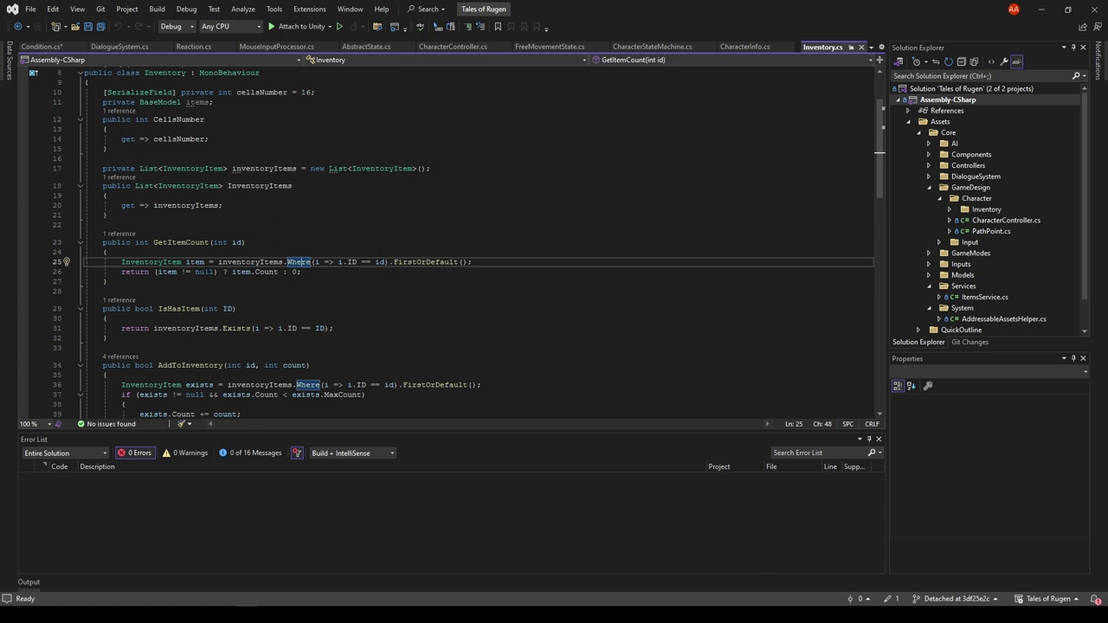
Return to Condition.cs, review IsMatch's return statements, and save the file
left_click(41, 47)
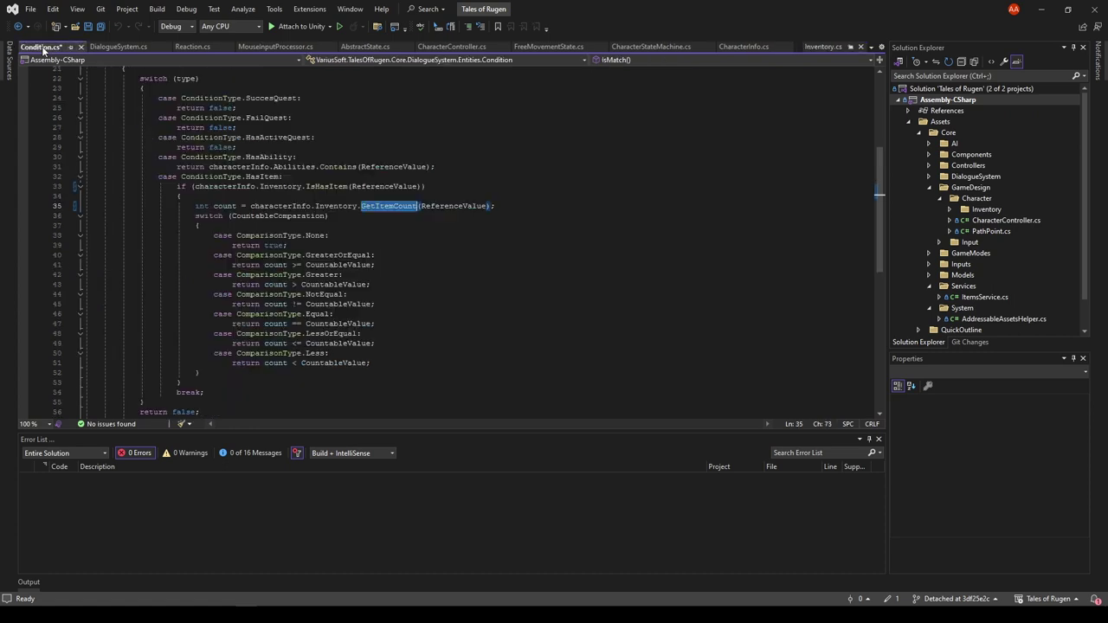
left_click(288, 245)
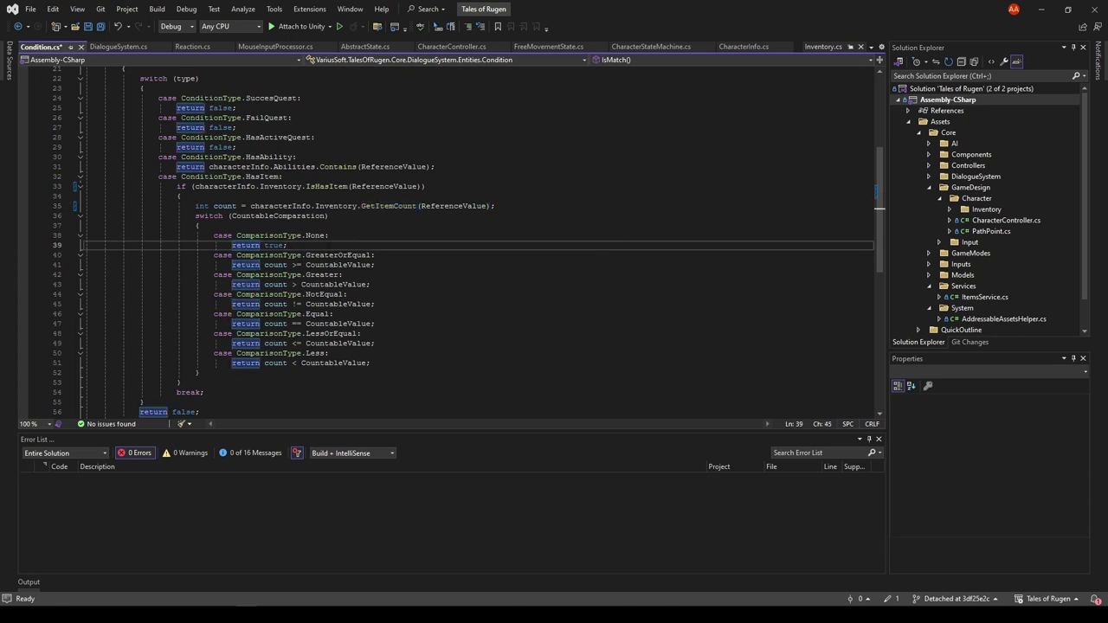
scroll(488, 269, "up", 5)
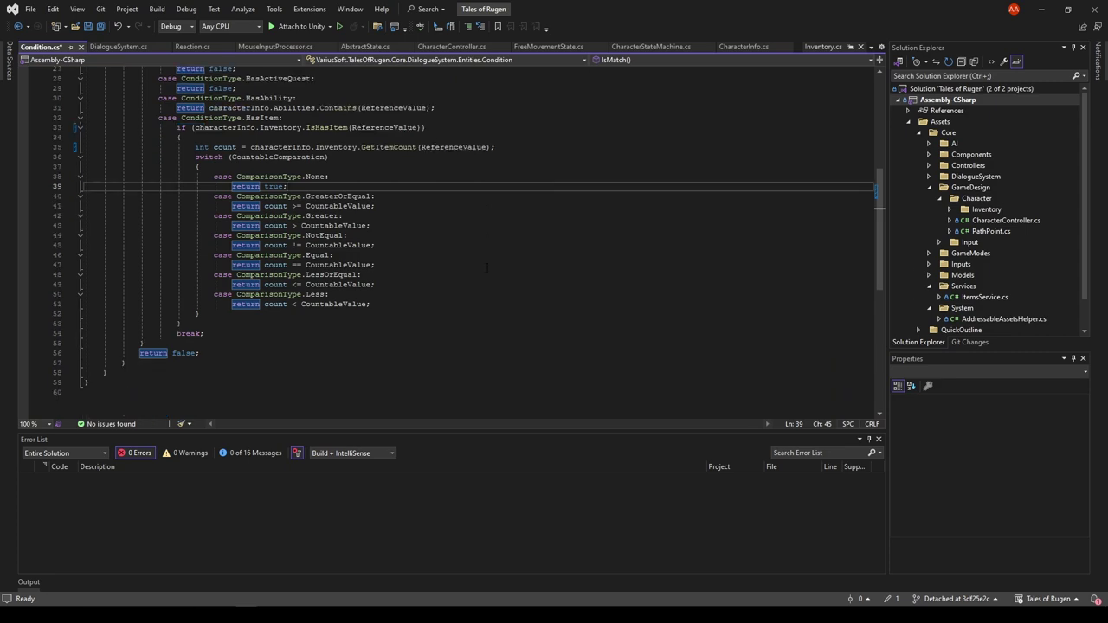
key("ctrl+s")
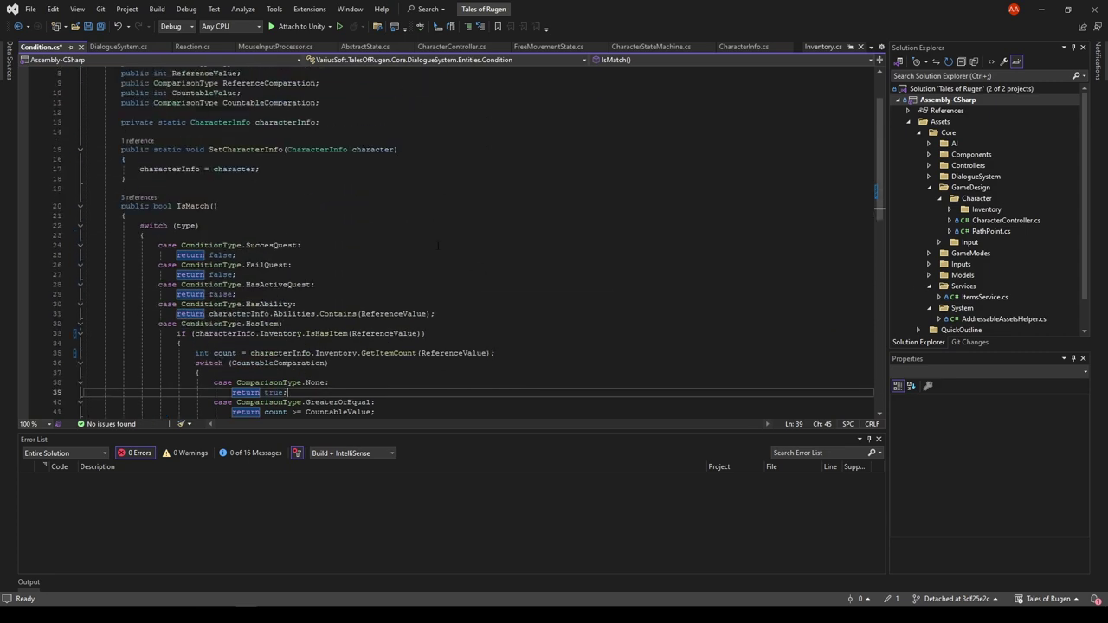
Open DialogueSystem.cs at the GetActualPhrase method and trace its id parameter
left_click(117, 47)
scroll(489, 192, "down", 6)
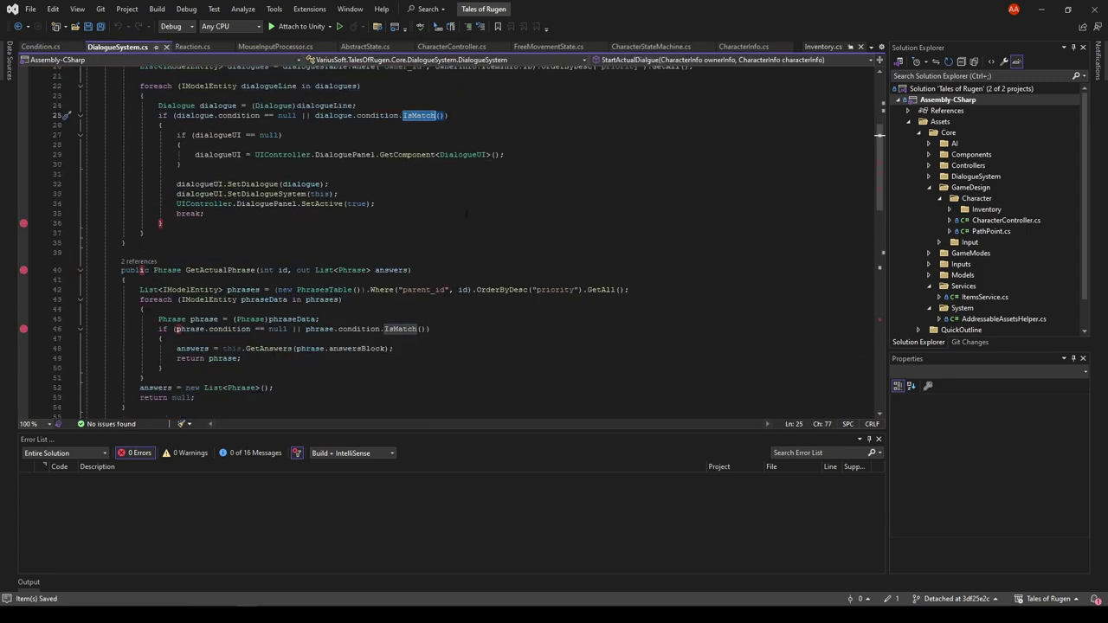
left_click(142, 182)
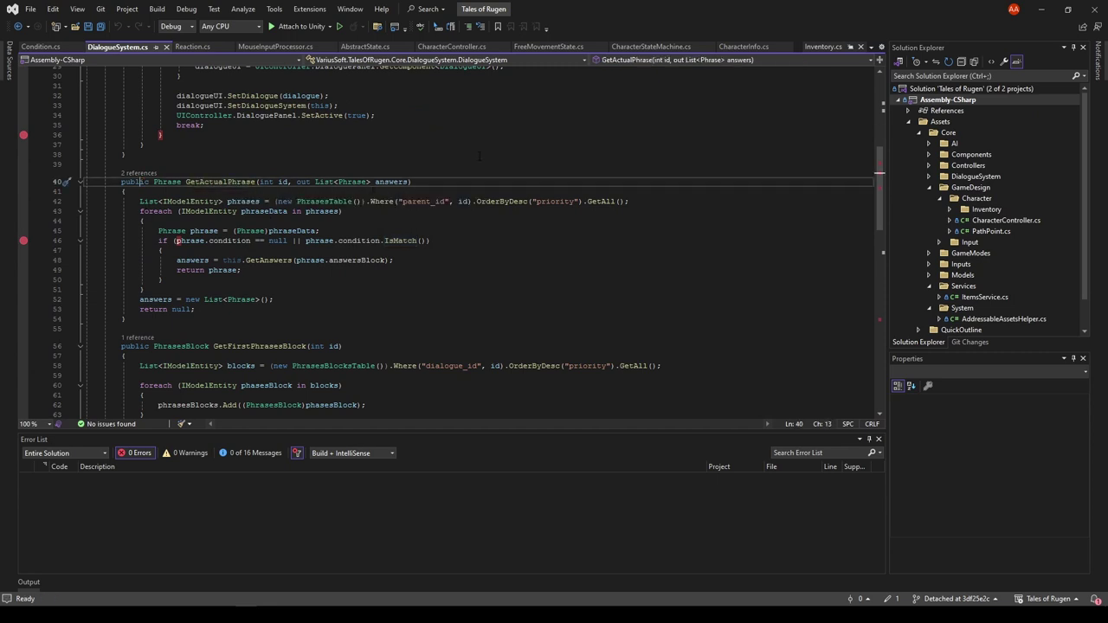
key("End")
left_click(282, 182)
Review how GetActualPhrase checks each phrase's condition with IsMatch, fills answers, and returns it
left_click(293, 291)
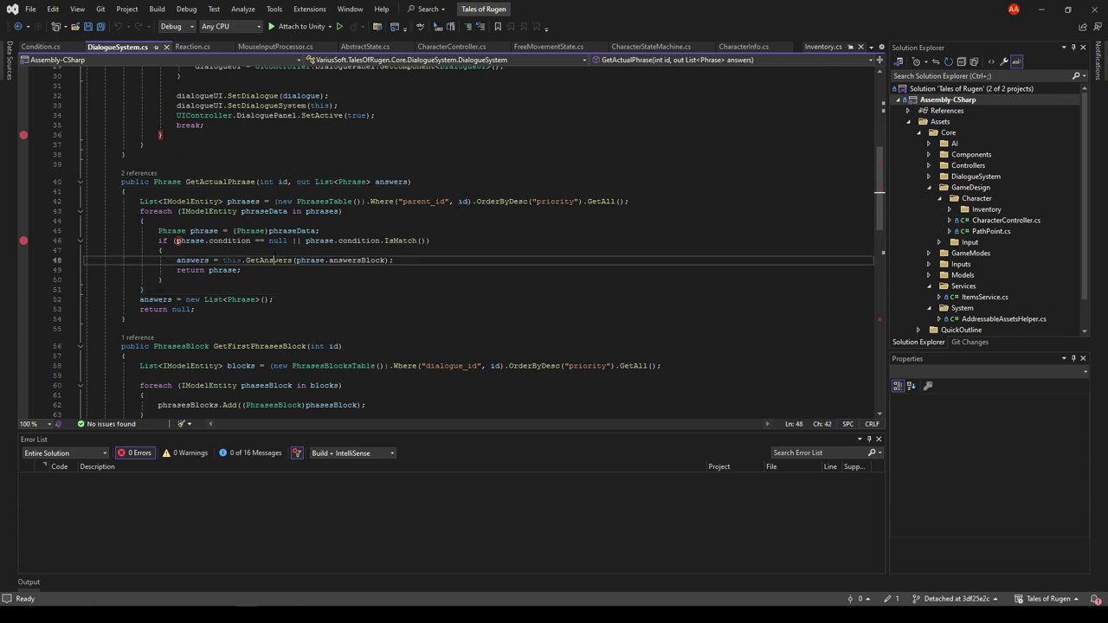
left_click(289, 261)
left_click(322, 261)
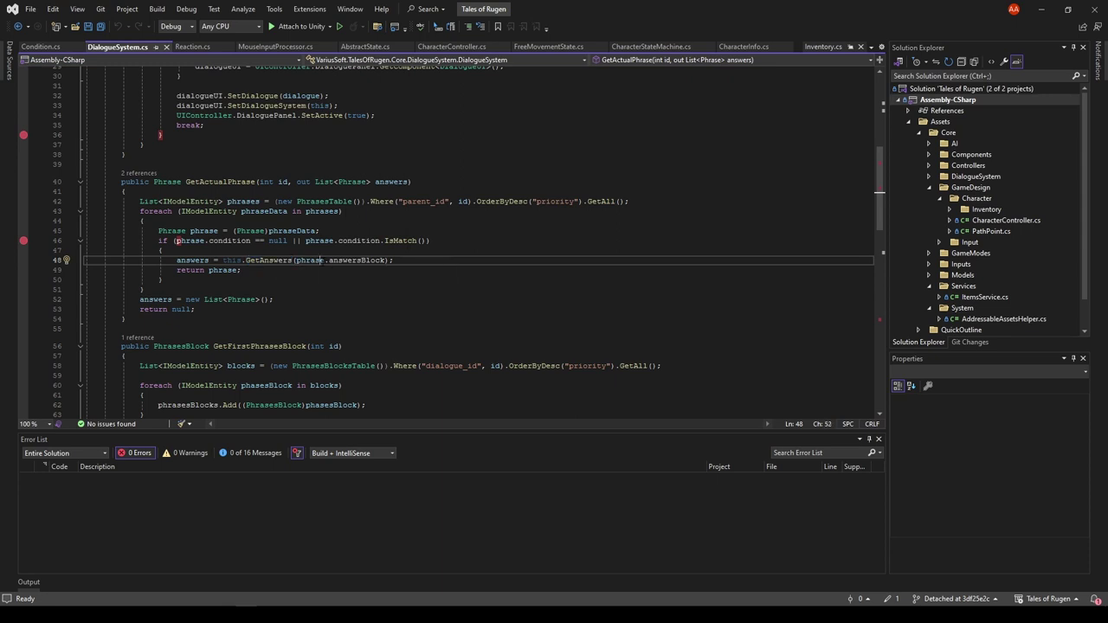
left_click(367, 261)
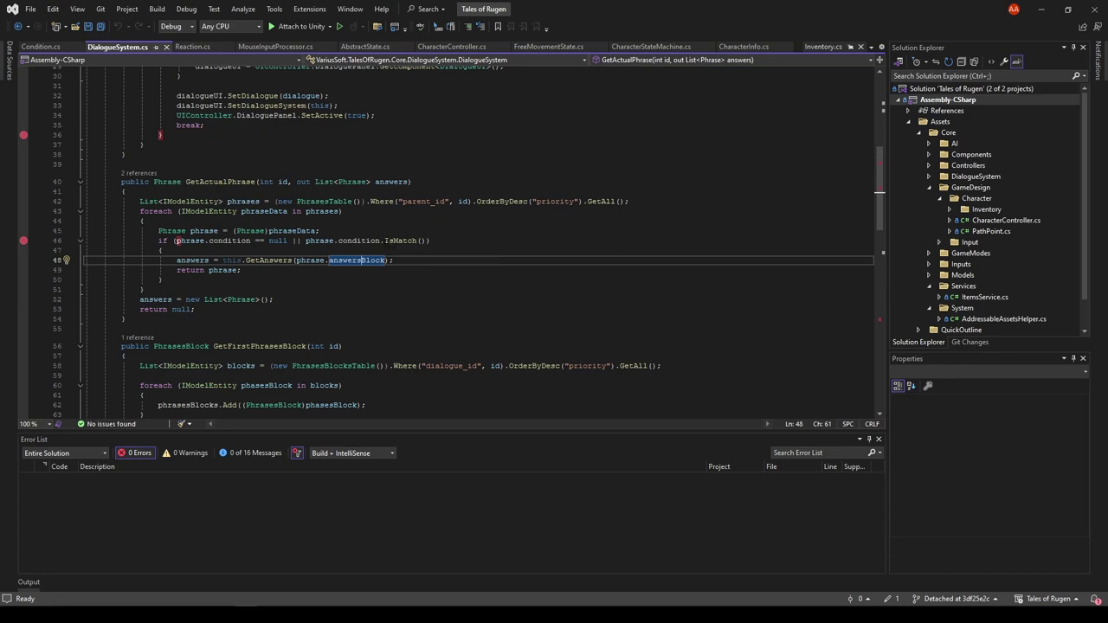
left_click(191, 241)
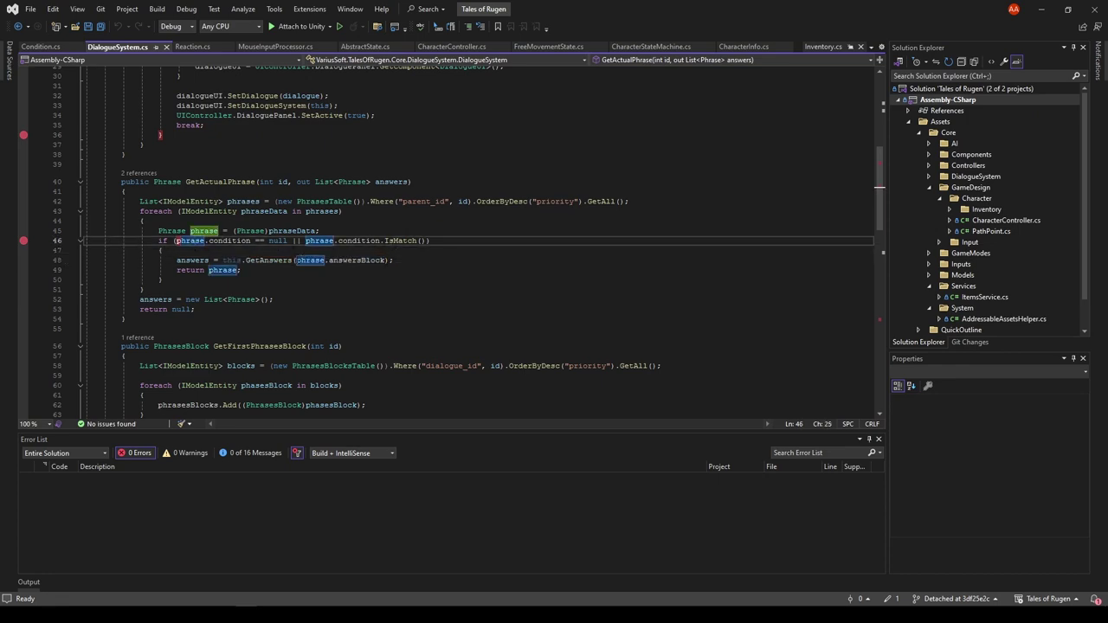
scroll(298, 270, "up", 4)
scroll(266, 257, "down", 4)
left_click(416, 241)
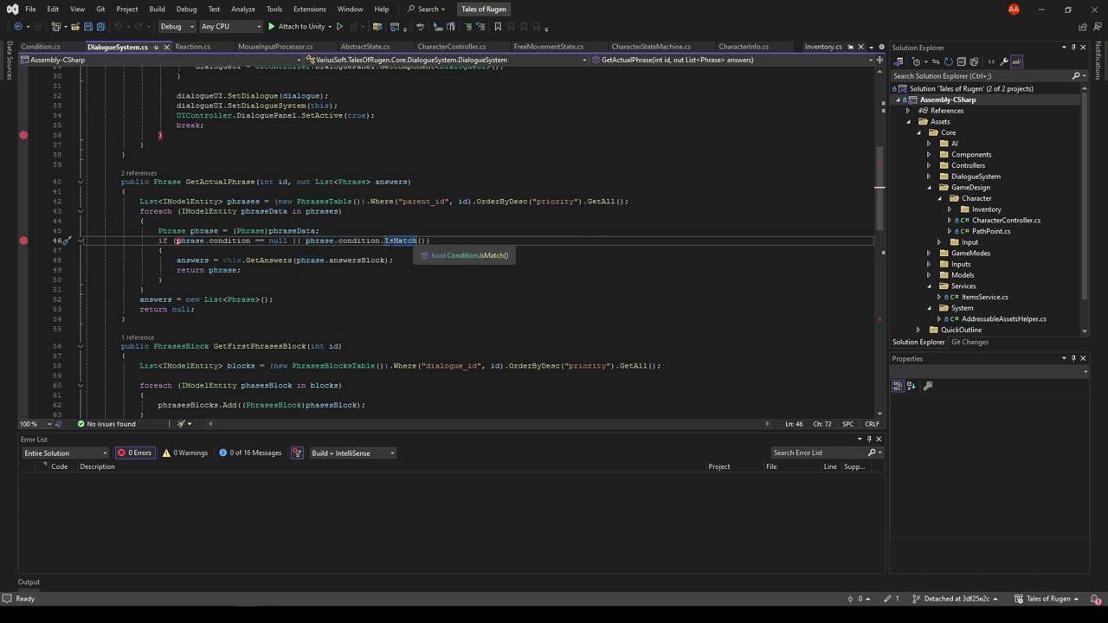
left_click(172, 300)
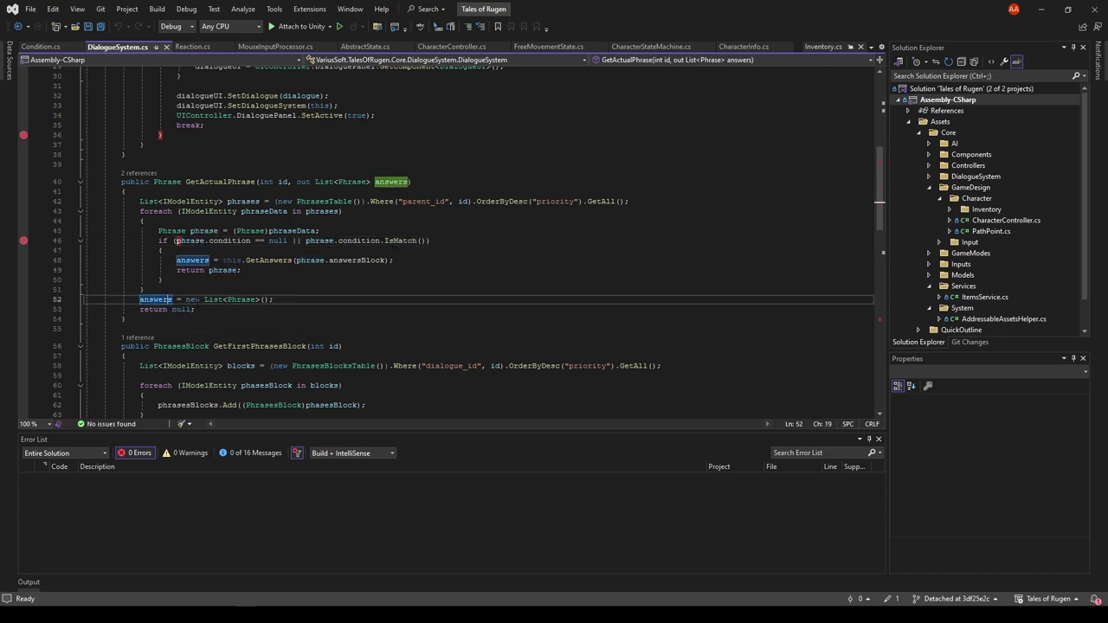
left_click(240, 270)
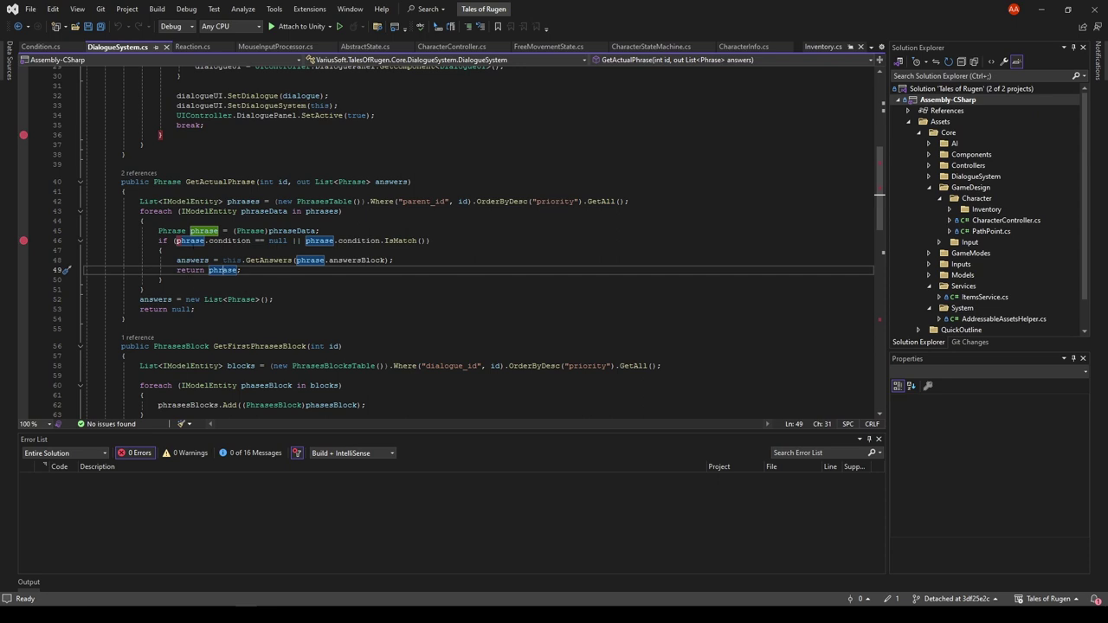
Inspect the foreach loop and the phrases query's parent_id filter, priority ordering and phraseData cast
left_click_drag(139, 201, 144, 289)
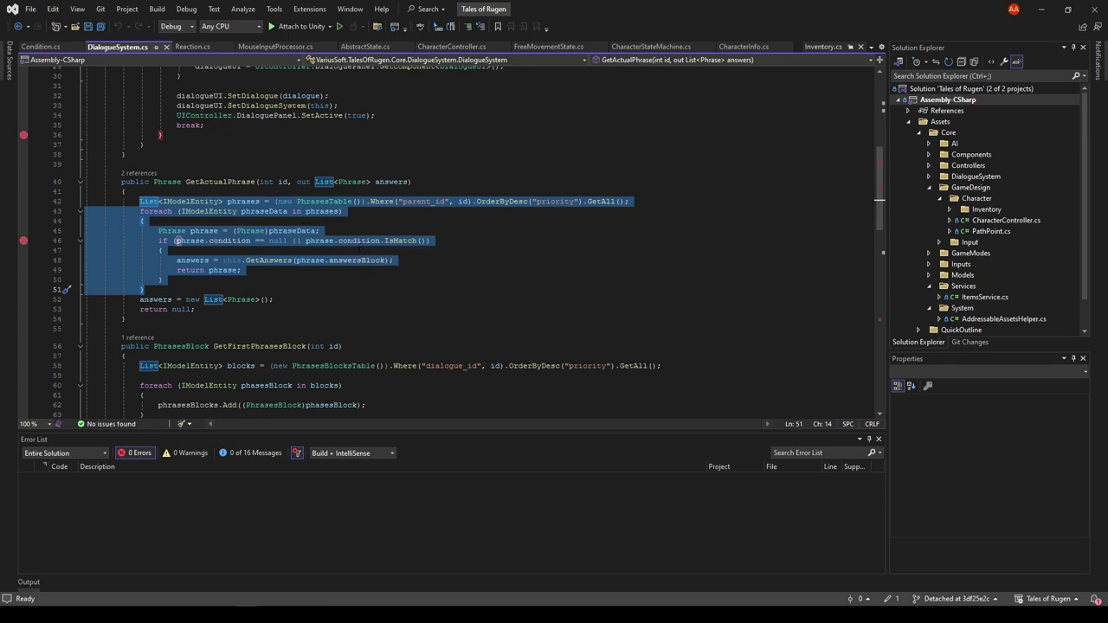
left_click(277, 272)
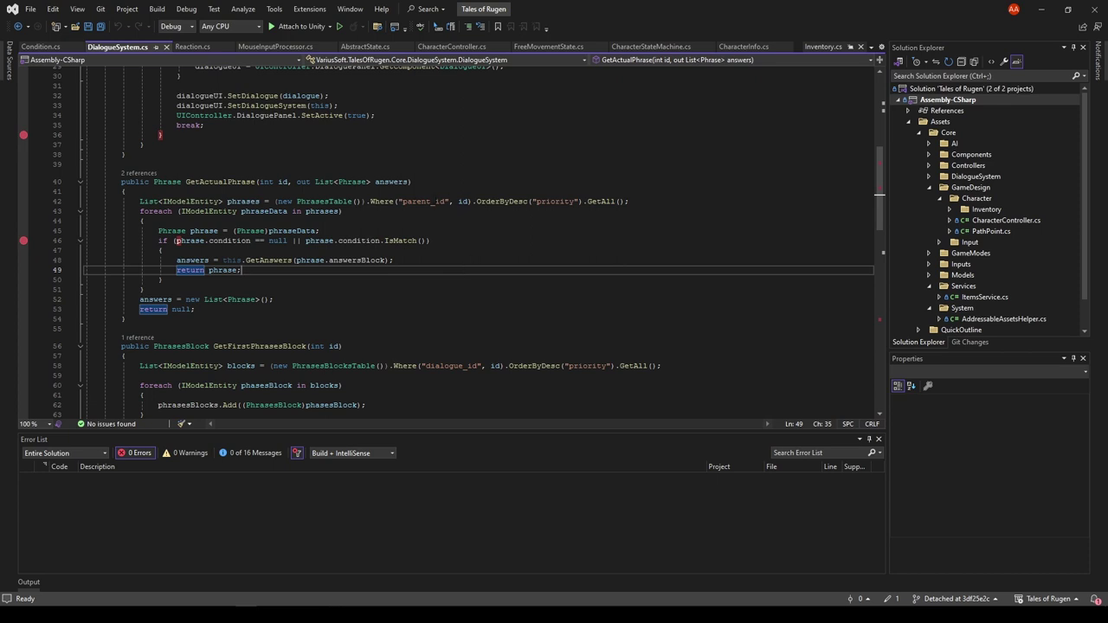
left_click(436, 201)
left_click(534, 206)
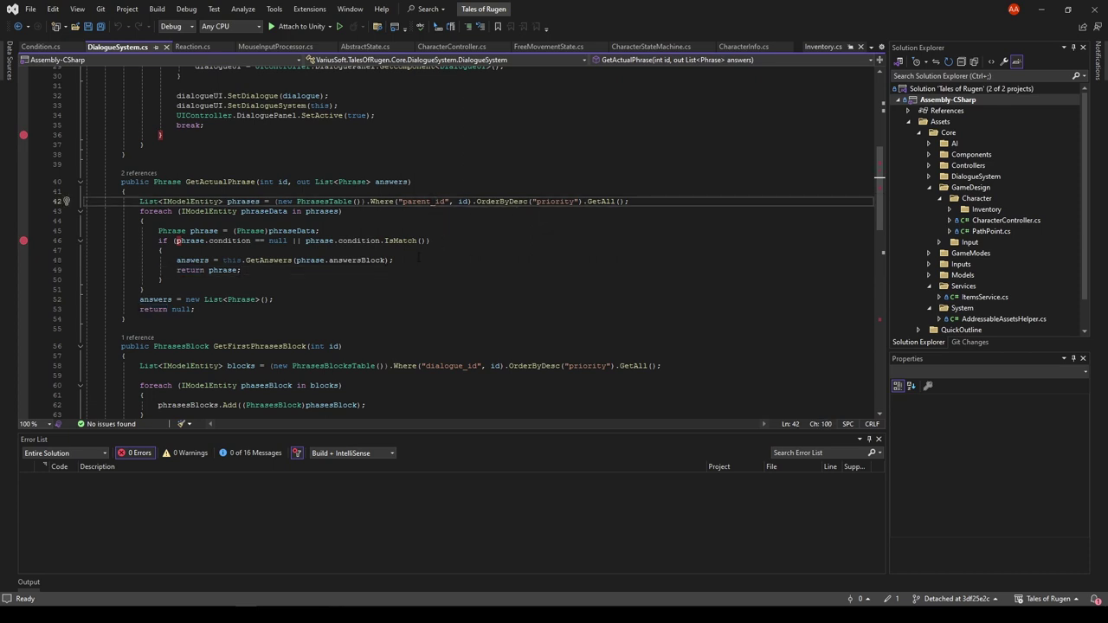
left_click(320, 230)
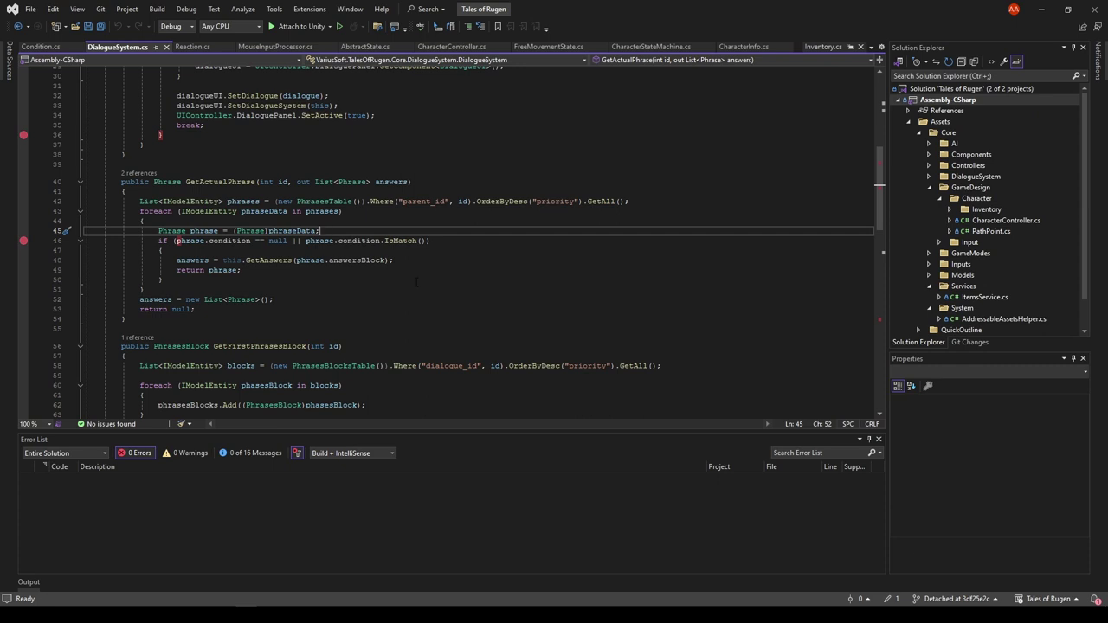
Trace GetActualPhrase into GetFirstPhrasesBlock, highlighting blocks, phrasesBlocks and the isFirst return filter
key("Down")
key("Down")
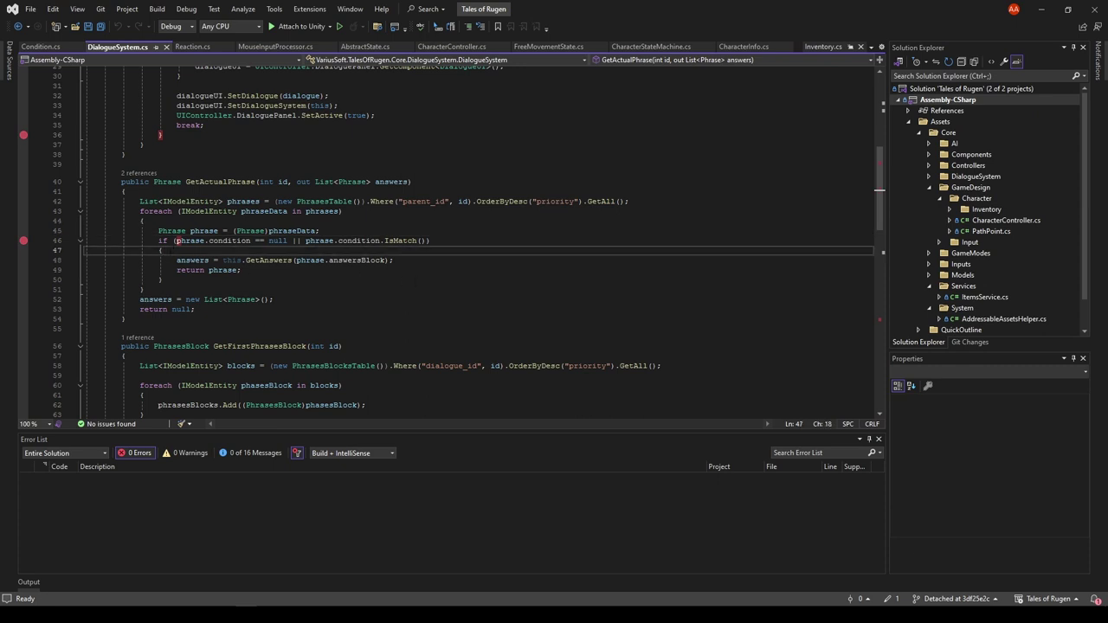
scroll(260, 260, "down", 3)
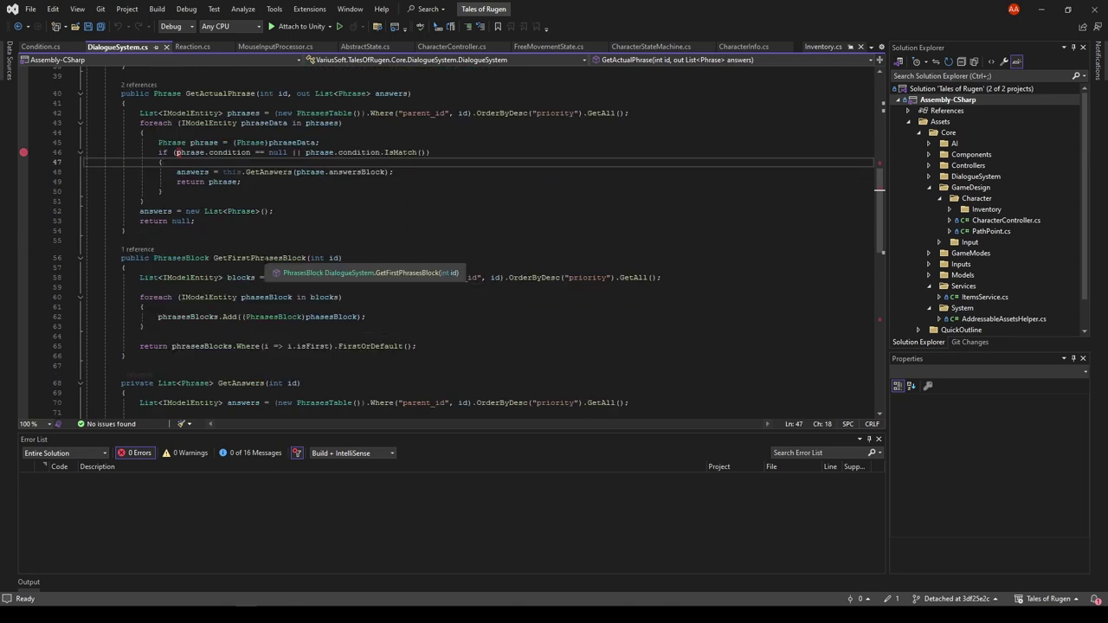
left_click(264, 258)
scroll(535, 329, "down", 3)
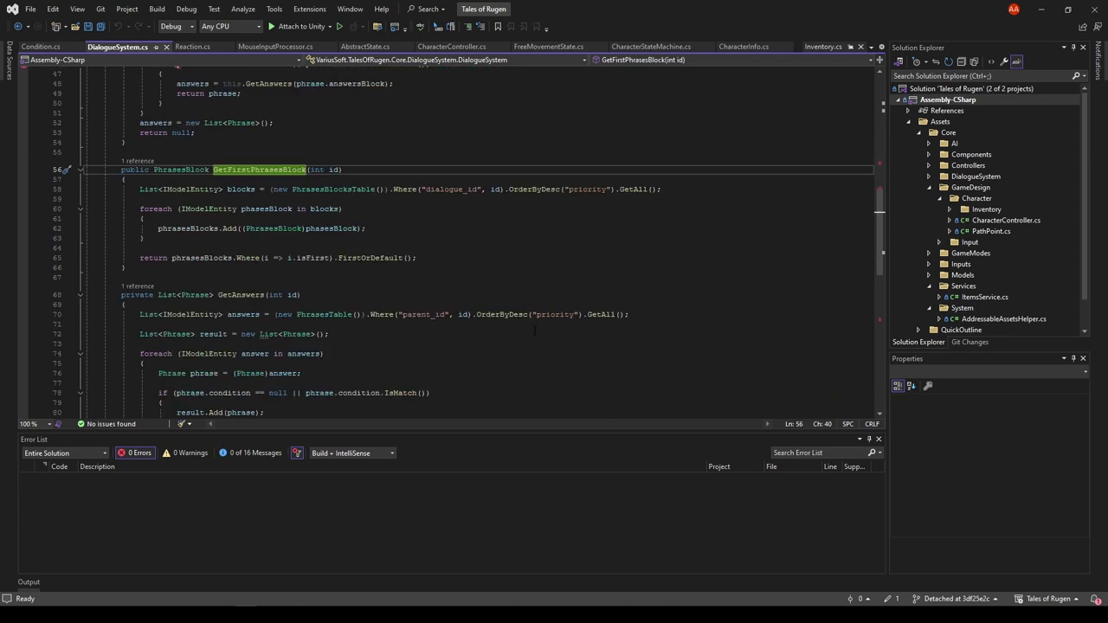
scroll(535, 330, "down", 3)
scroll(534, 329, "up", 3)
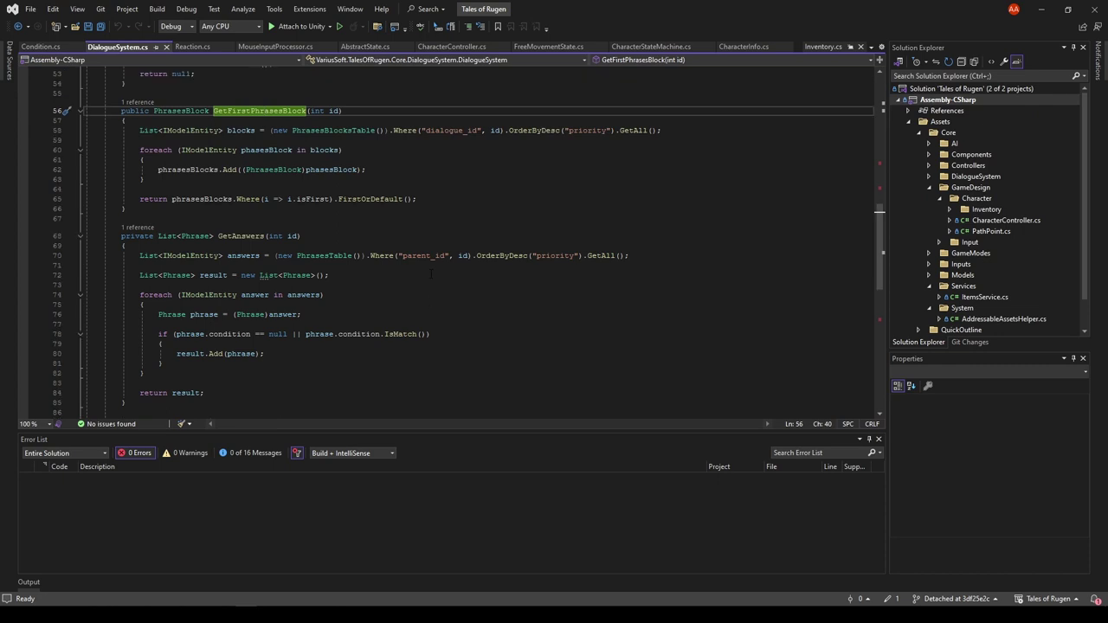
key("Down")
key("Down")
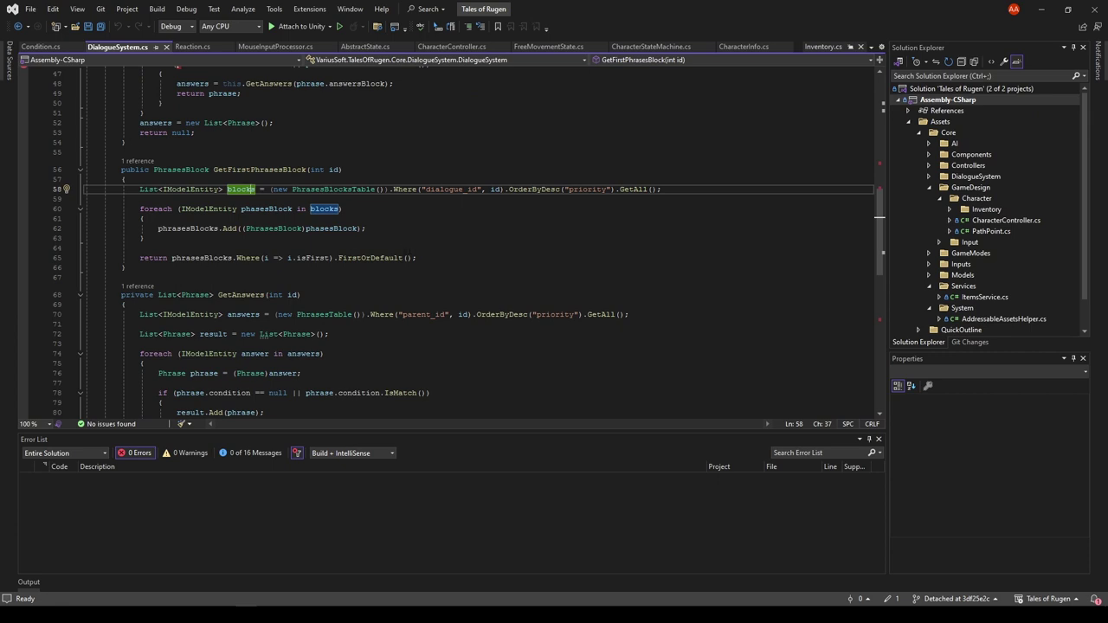
left_click(228, 258)
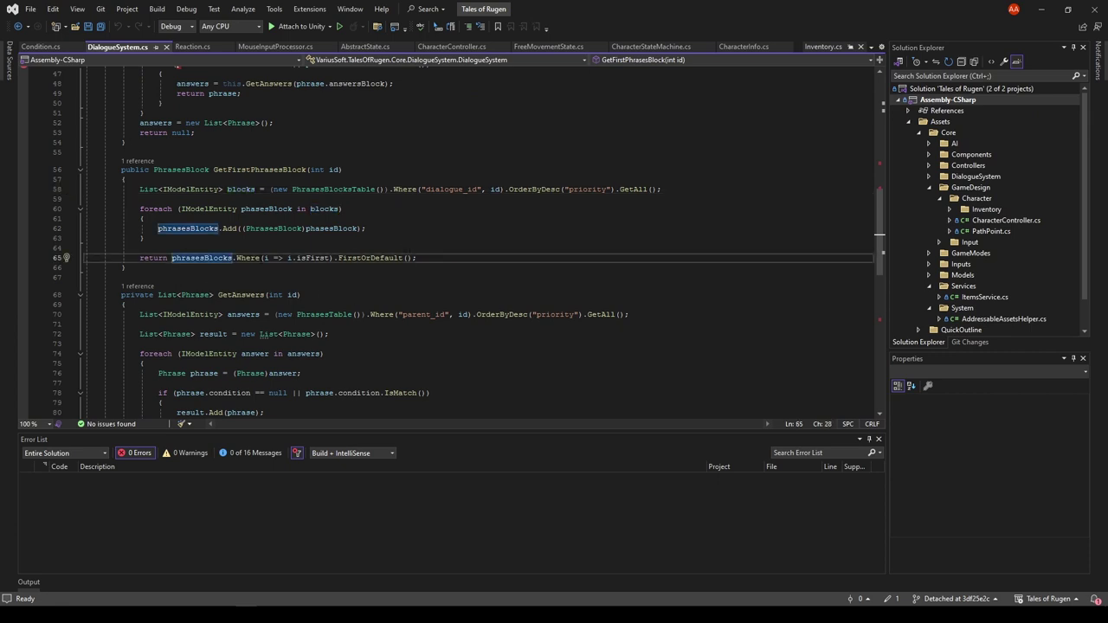
left_click(301, 258)
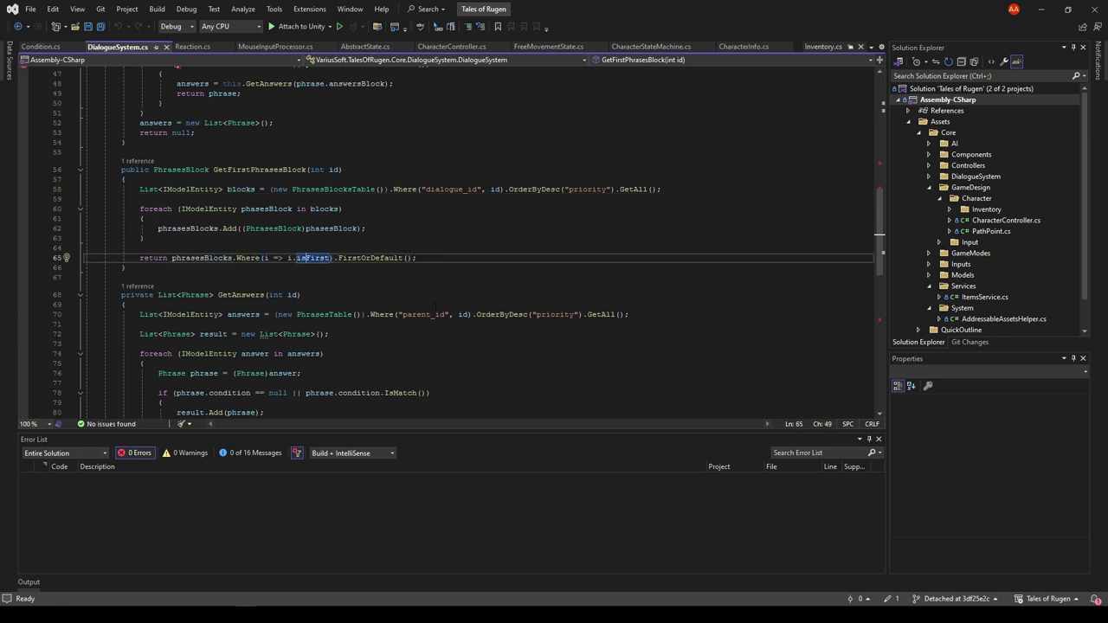
Scroll down to the GetAnswers method in DialogueSystem.cs
scroll(434, 307, "down", 2)
left_click(240, 235)
scroll(472, 337, "down", 3)
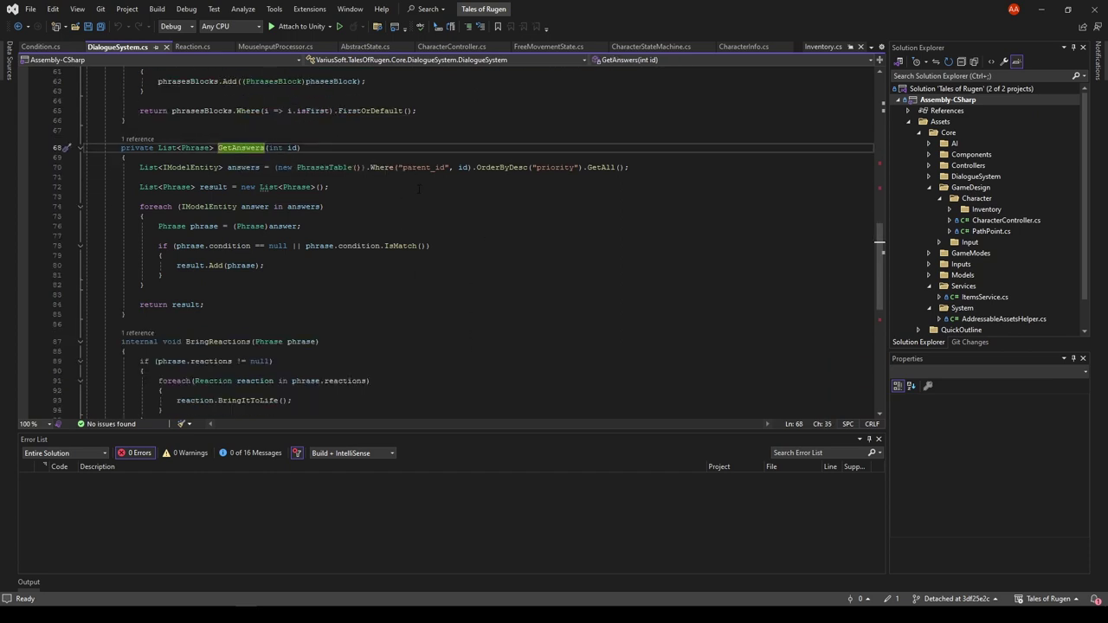
Walk through GetAnswers: the PhrasesTable query, id parameter, priority ordering, IsMatch check and returned result list
left_click(309, 167)
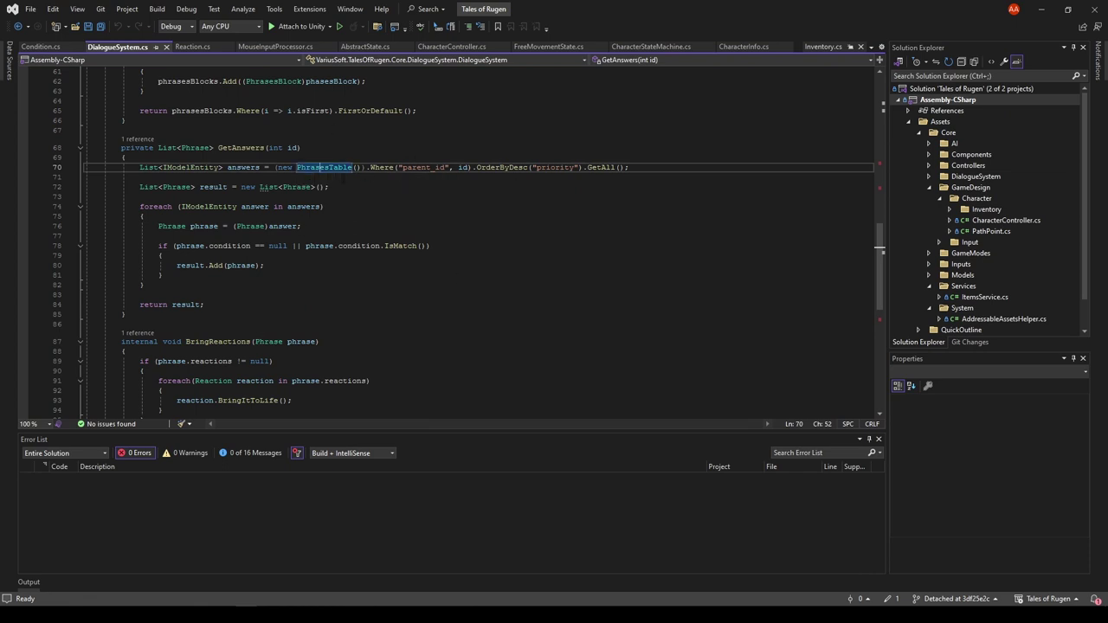
left_click(462, 167)
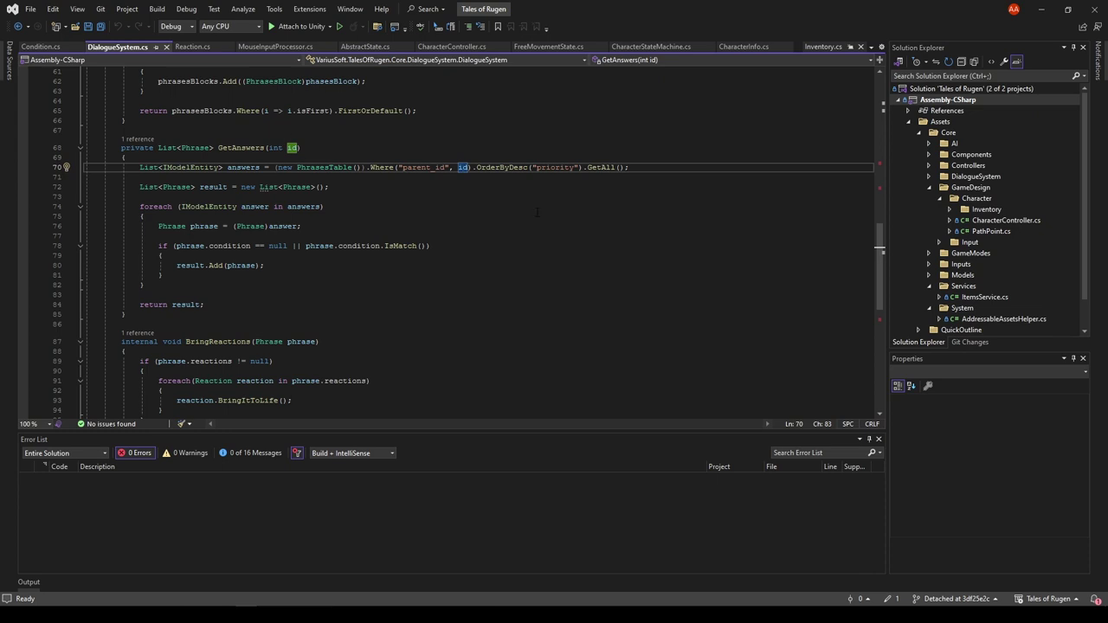
left_click(561, 167)
left_click(259, 246)
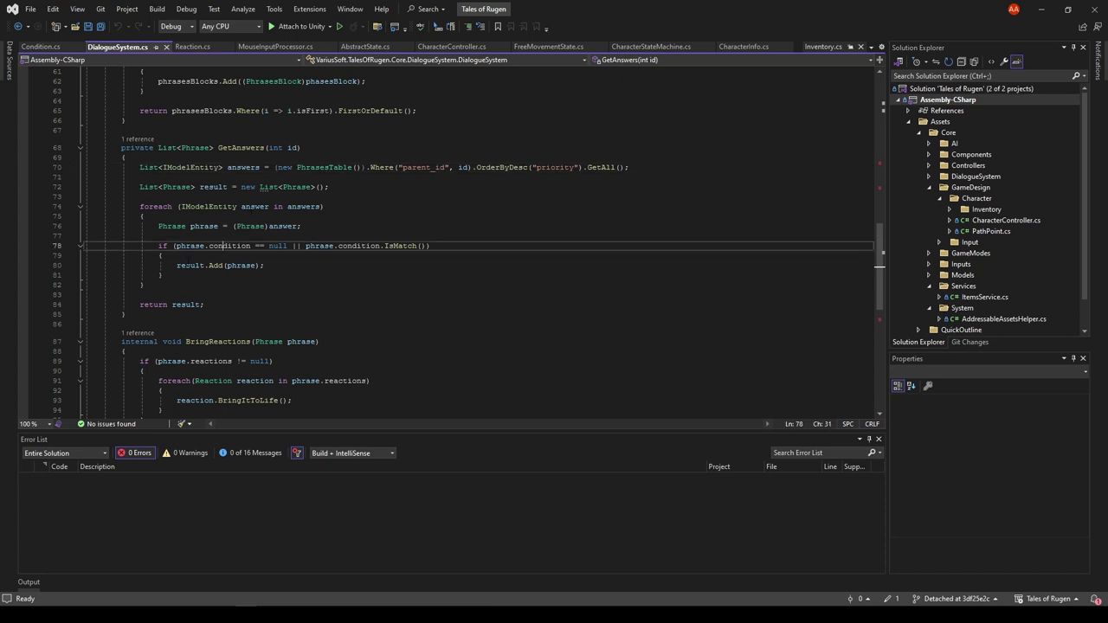
left_click(183, 265)
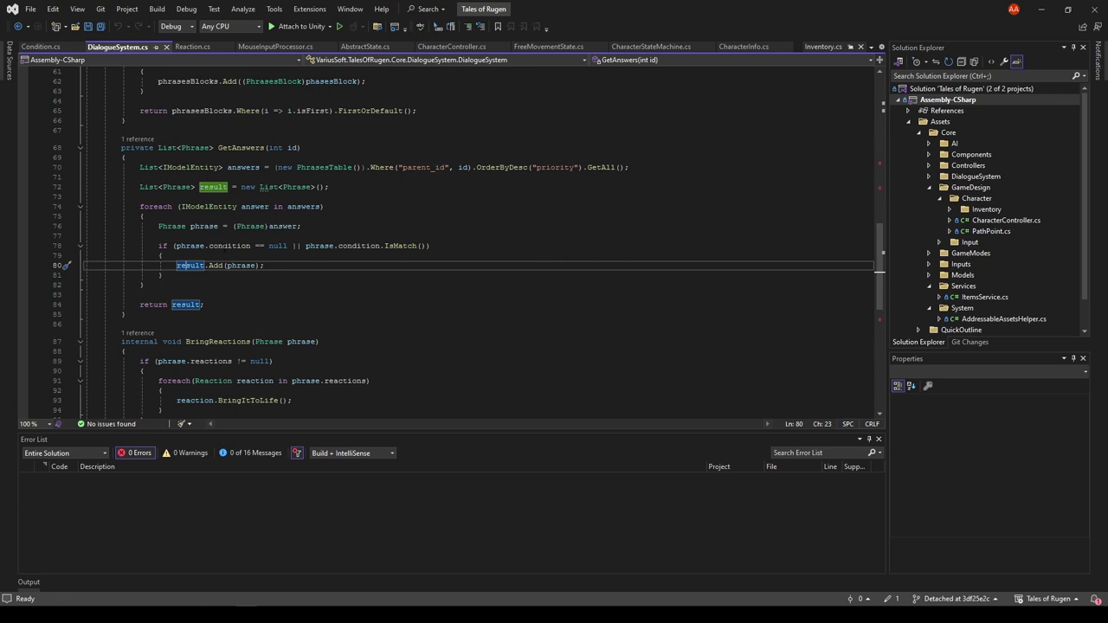
left_click(402, 245)
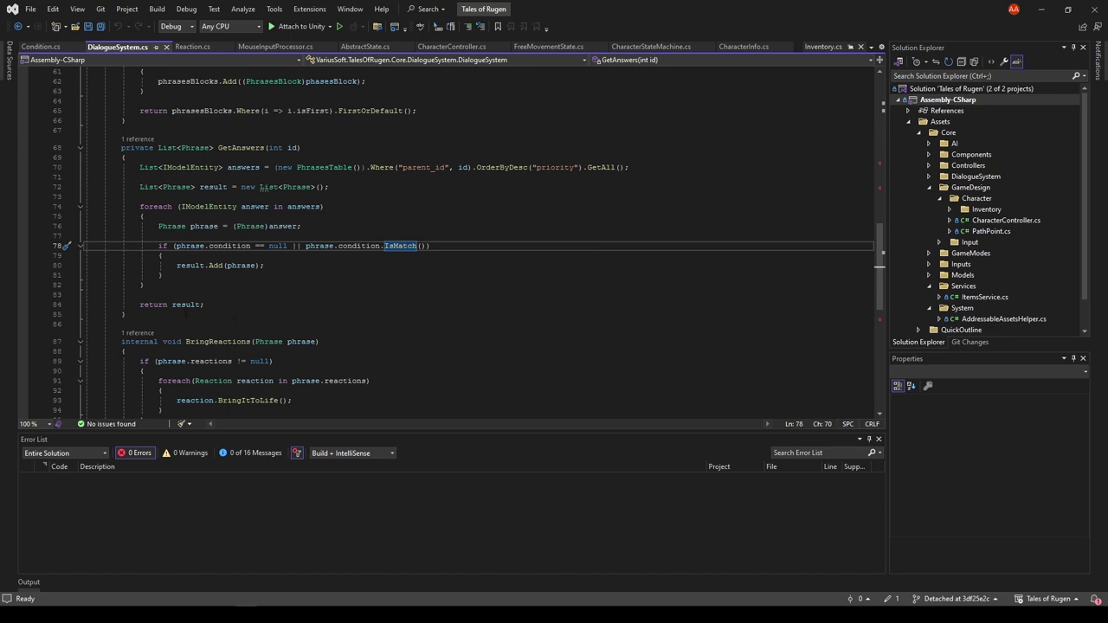
left_click(177, 304)
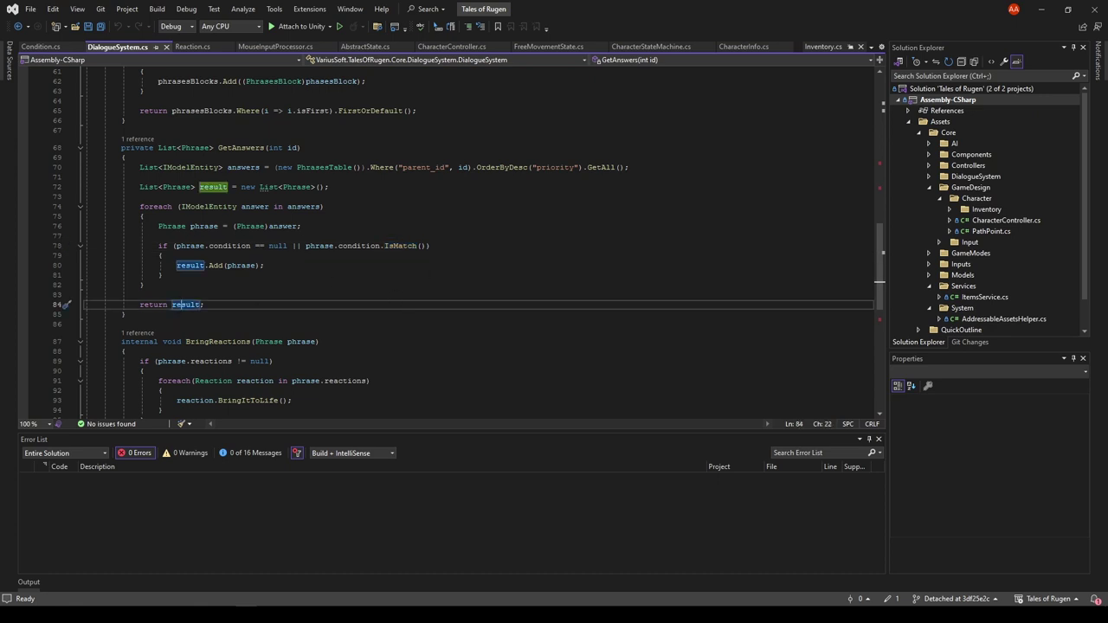
key("Right")
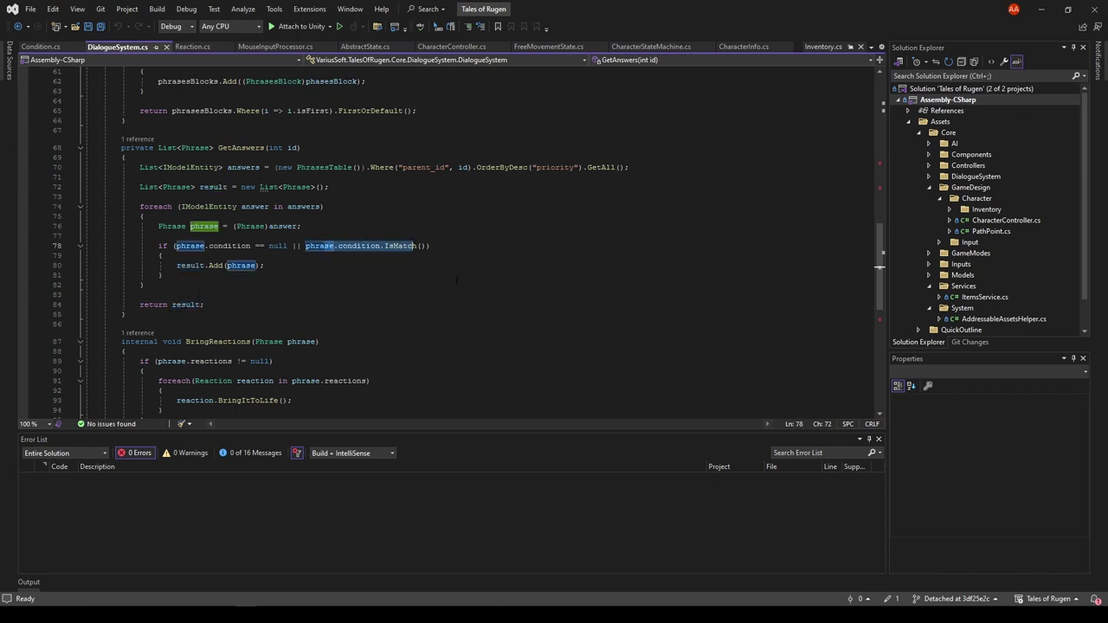
left_click(162, 275)
Follow BringReactions' Reaction loop to the BringItToLife definition in Reaction.cs with F12
scroll(524, 313, "down", 2)
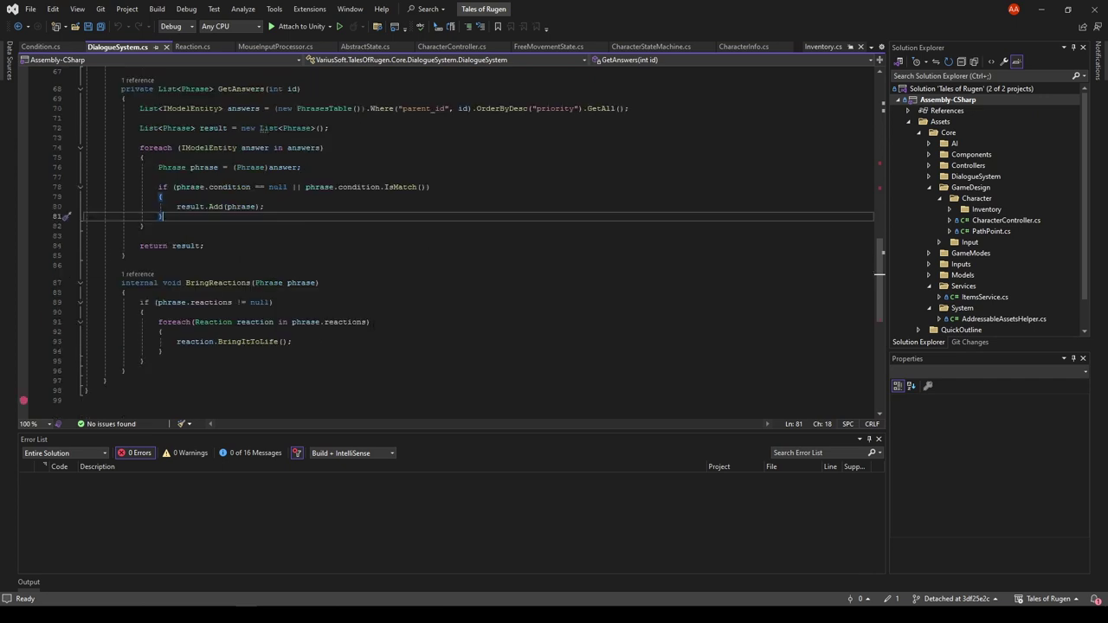
scroll(374, 321, "down", 1)
left_click(213, 252)
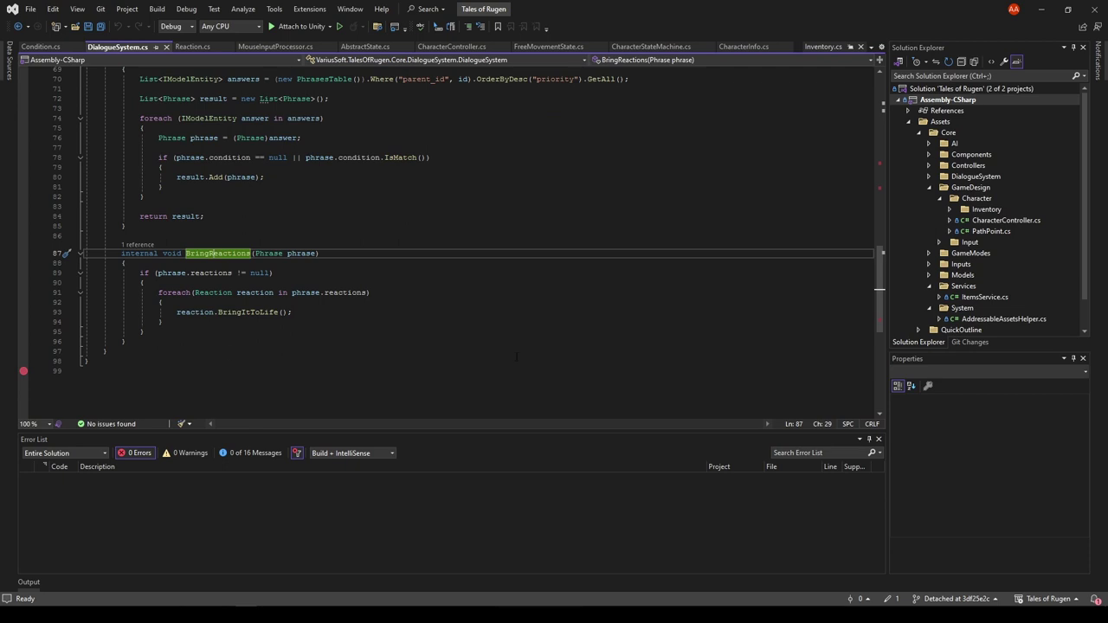
left_click(232, 293)
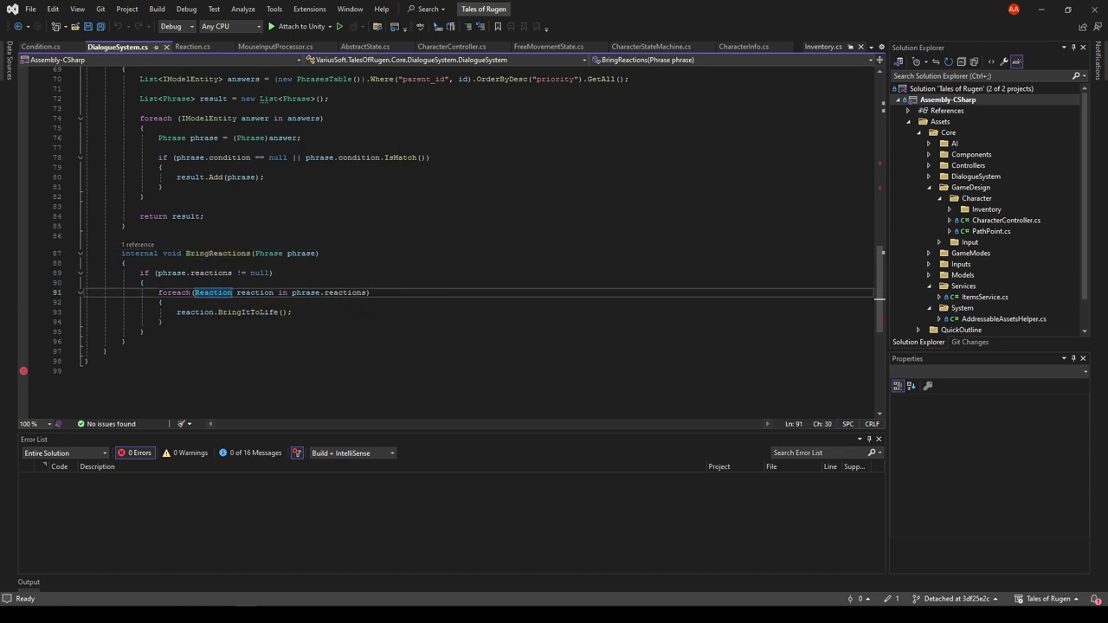
left_click(171, 273)
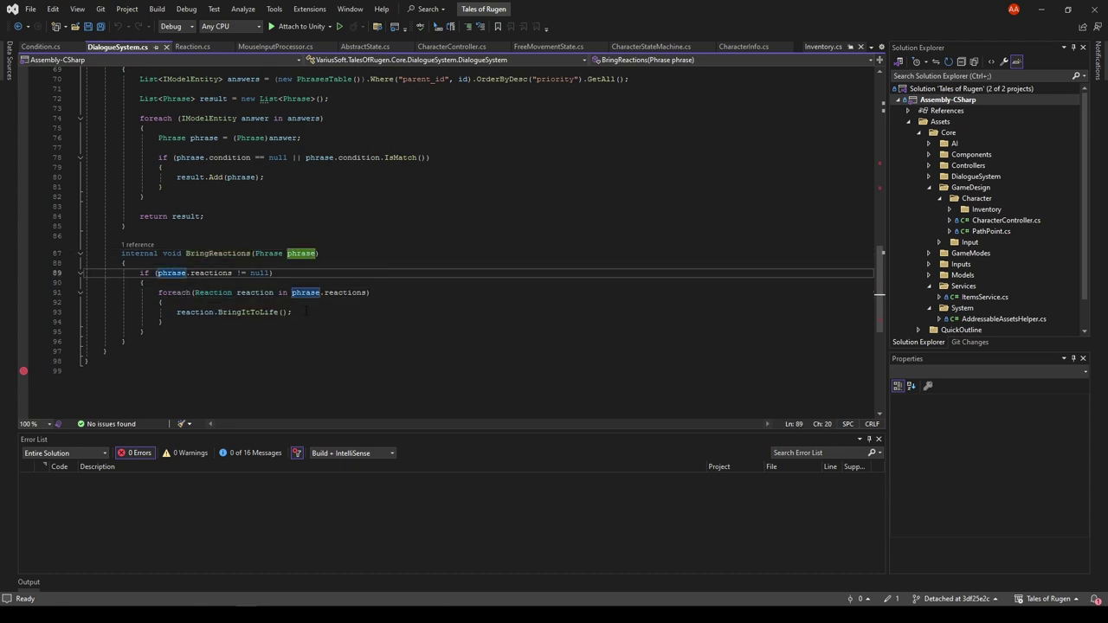
left_click(252, 312)
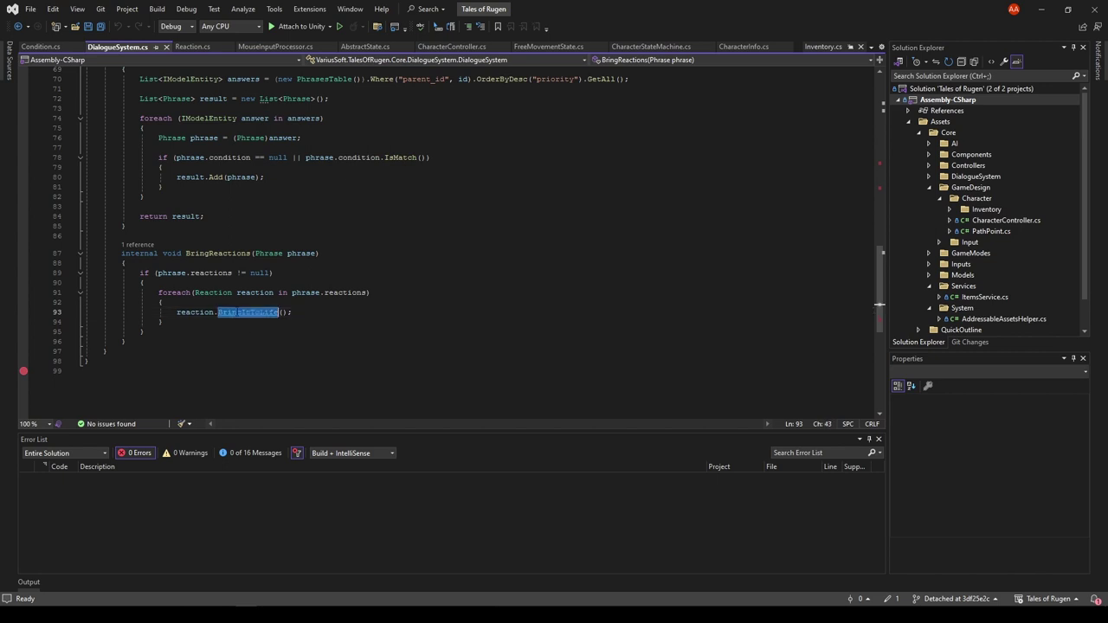
key("F12")
scroll(402, 256, "down", 2)
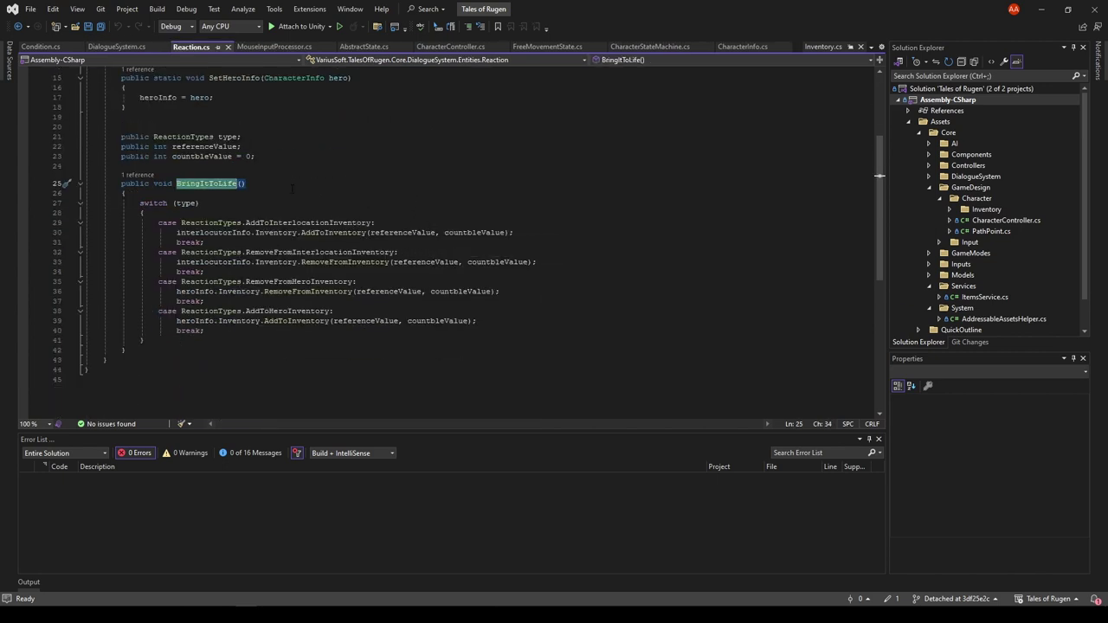
left_click(358, 223)
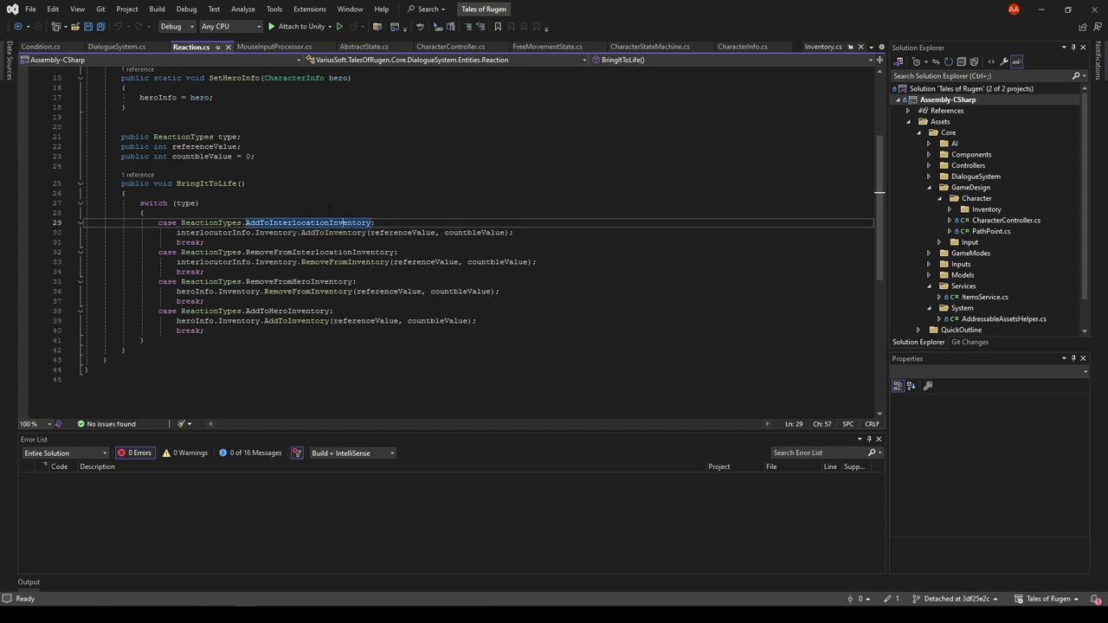
left_click(303, 251)
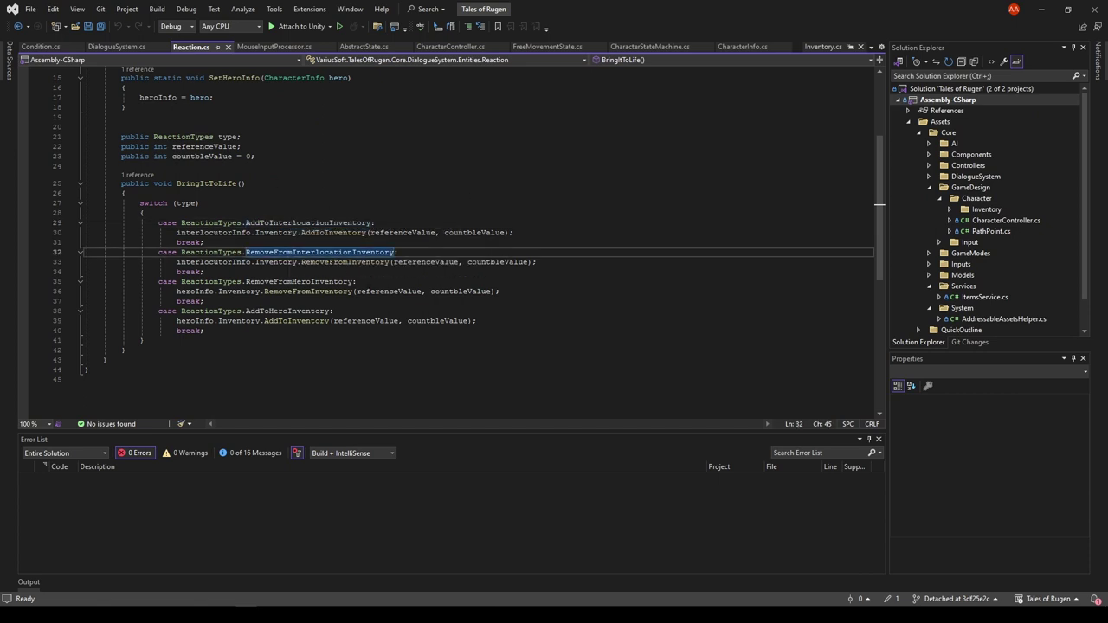
left_click(296, 281)
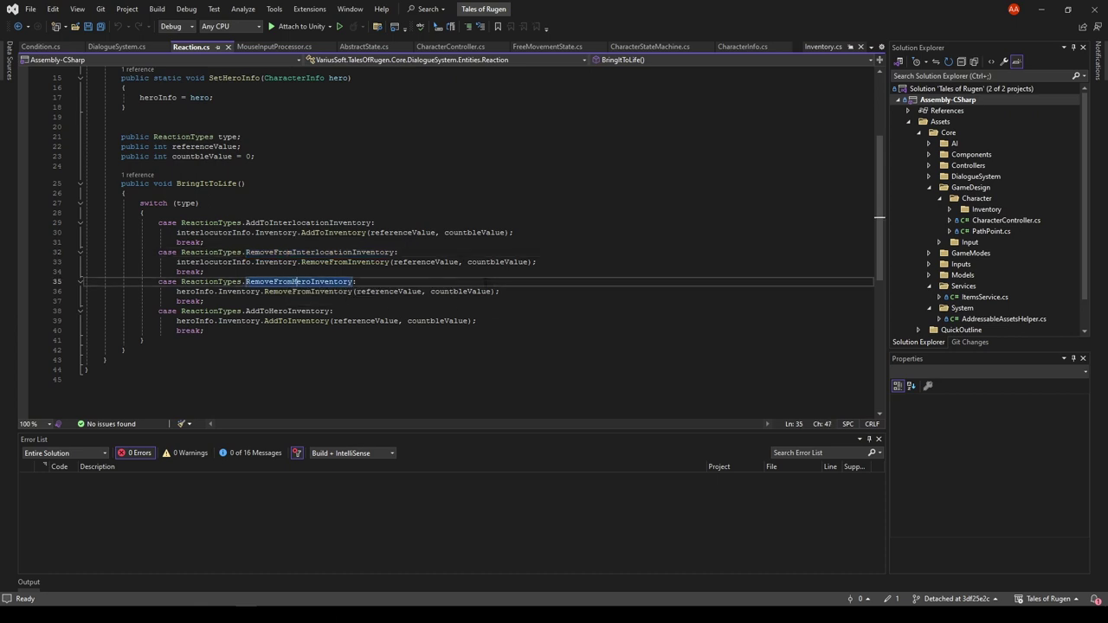
left_click(287, 310)
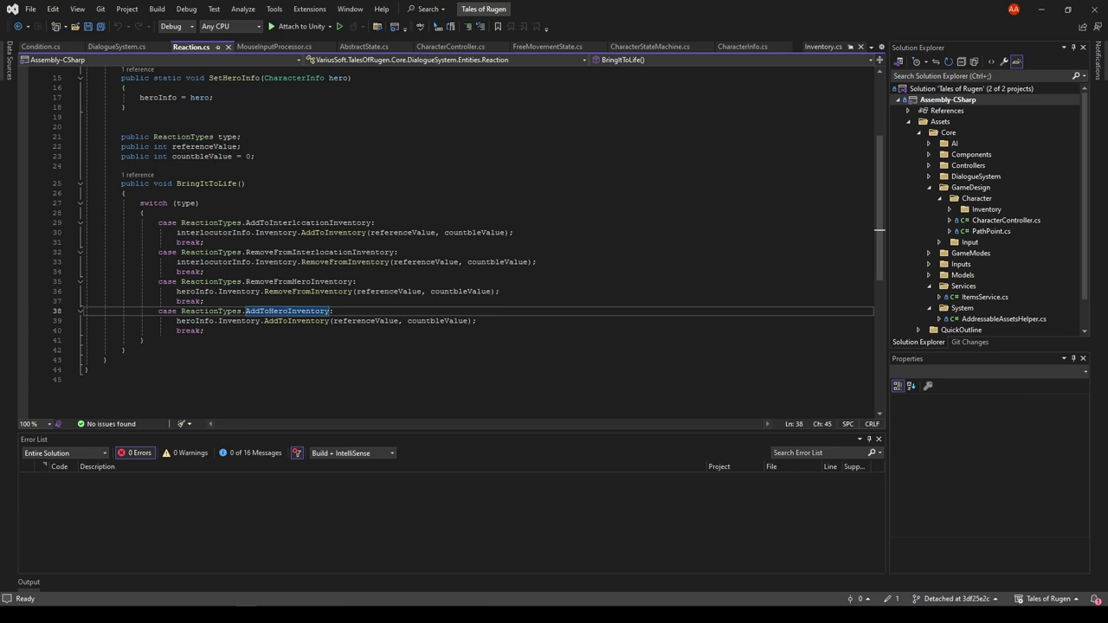
left_click(212, 223, "ctrl")
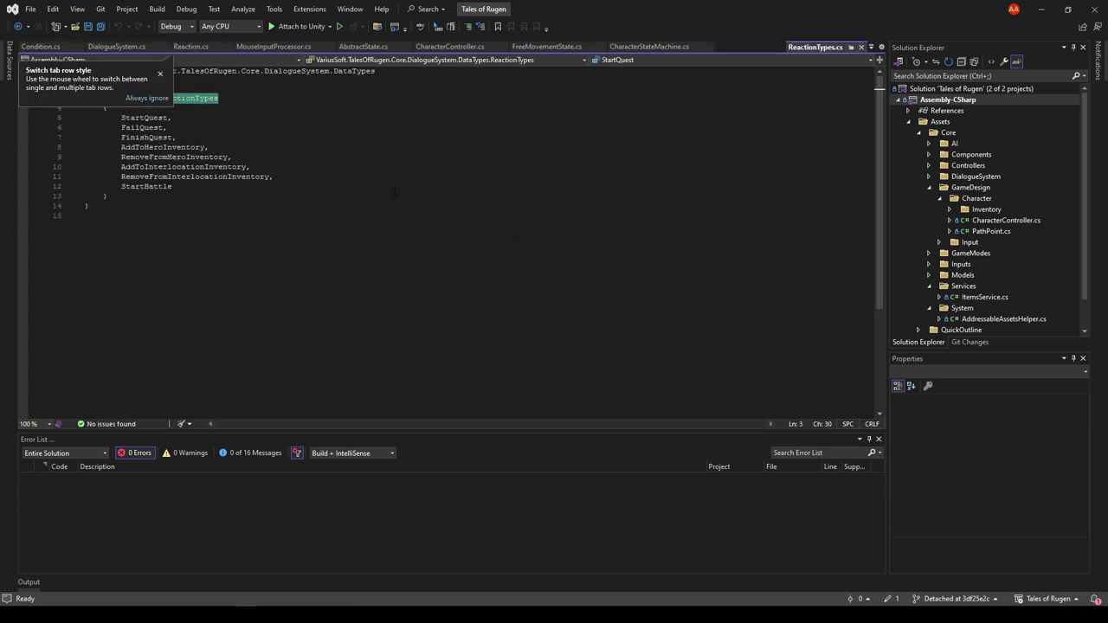
left_click(259, 127)
left_click(160, 74)
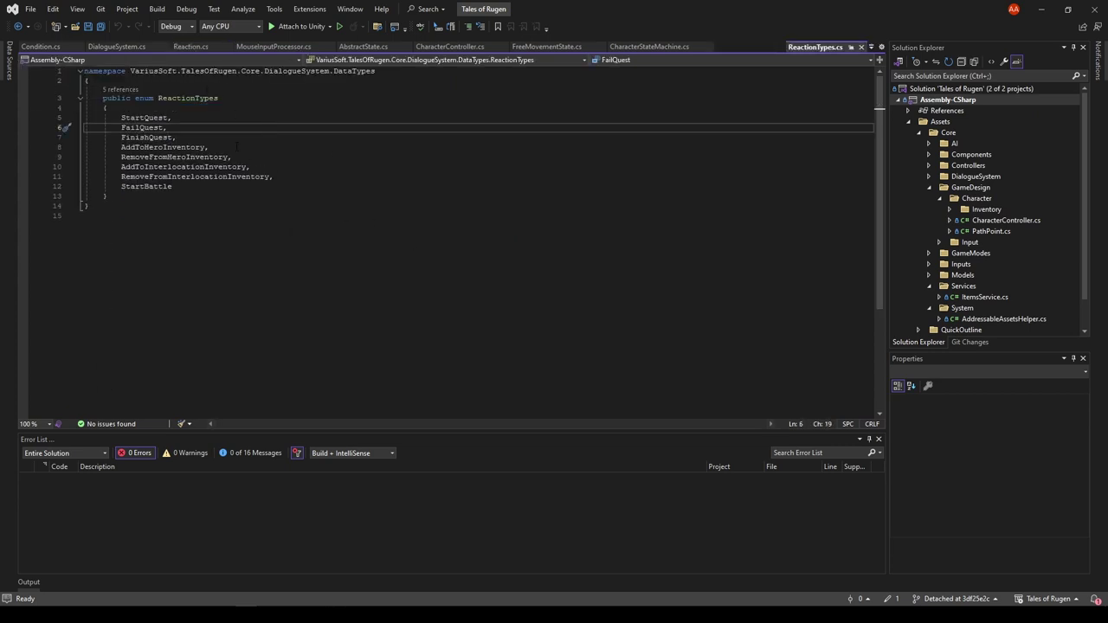
left_click(156, 118)
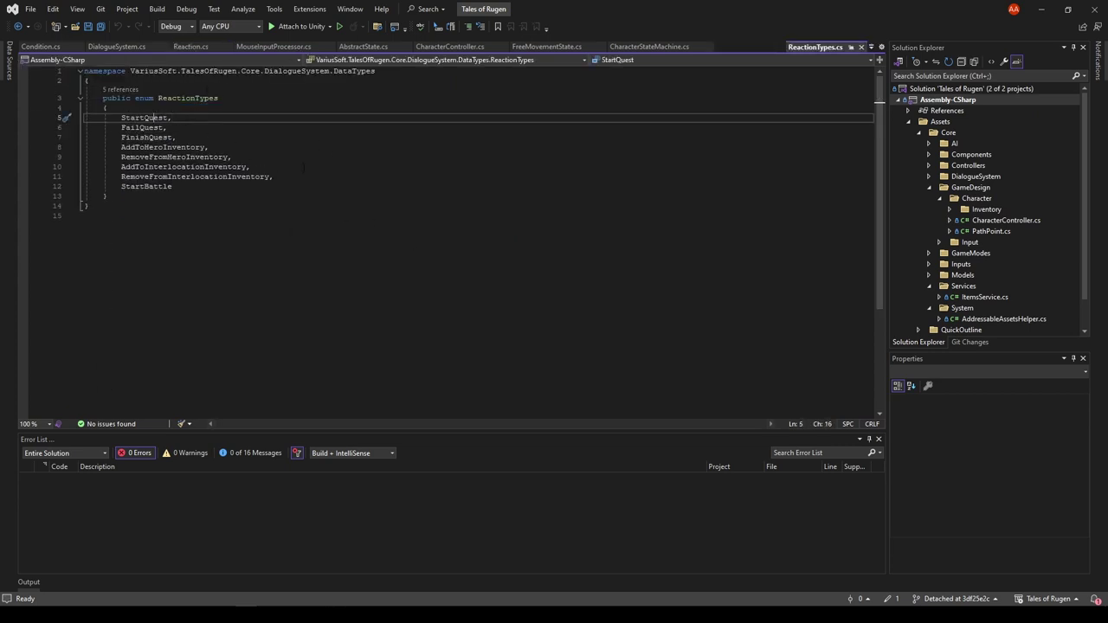
left_click(126, 136)
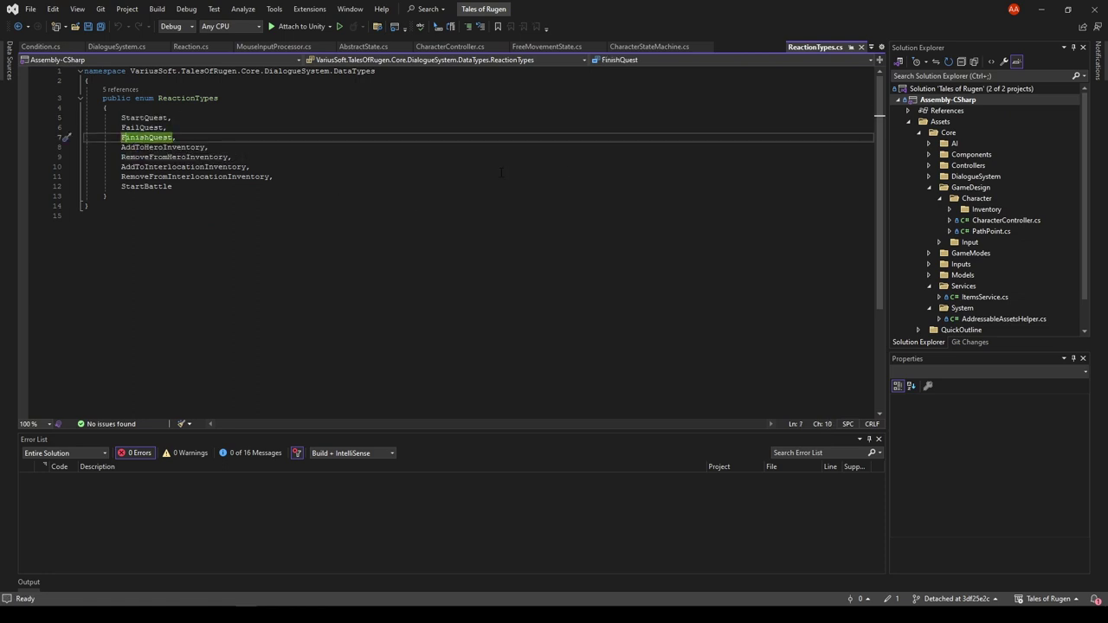
left_click(157, 186)
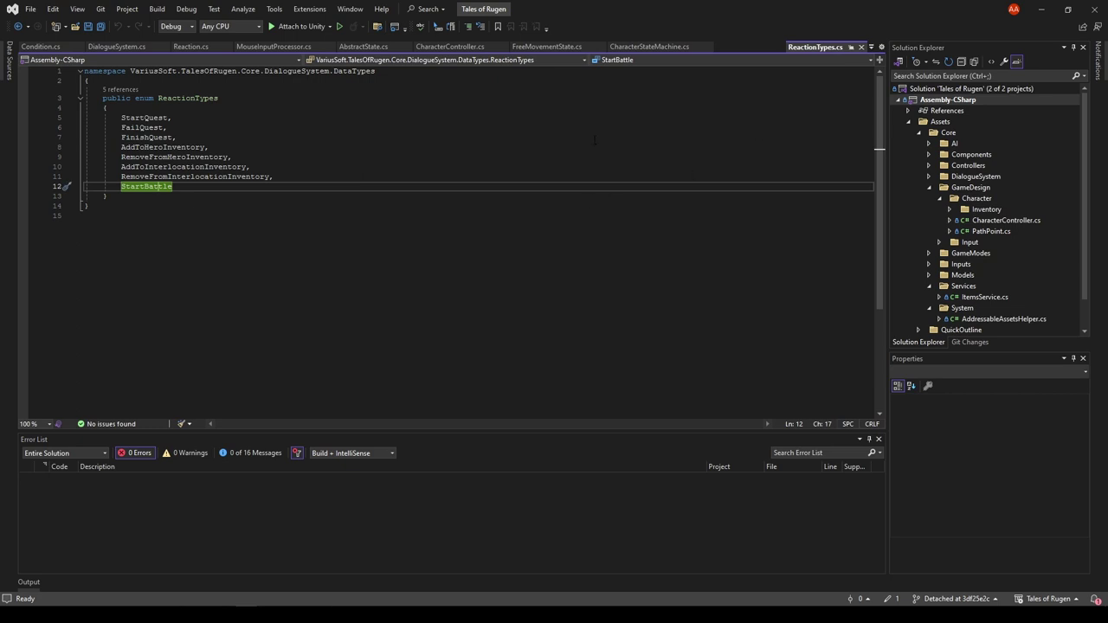
left_click(861, 47)
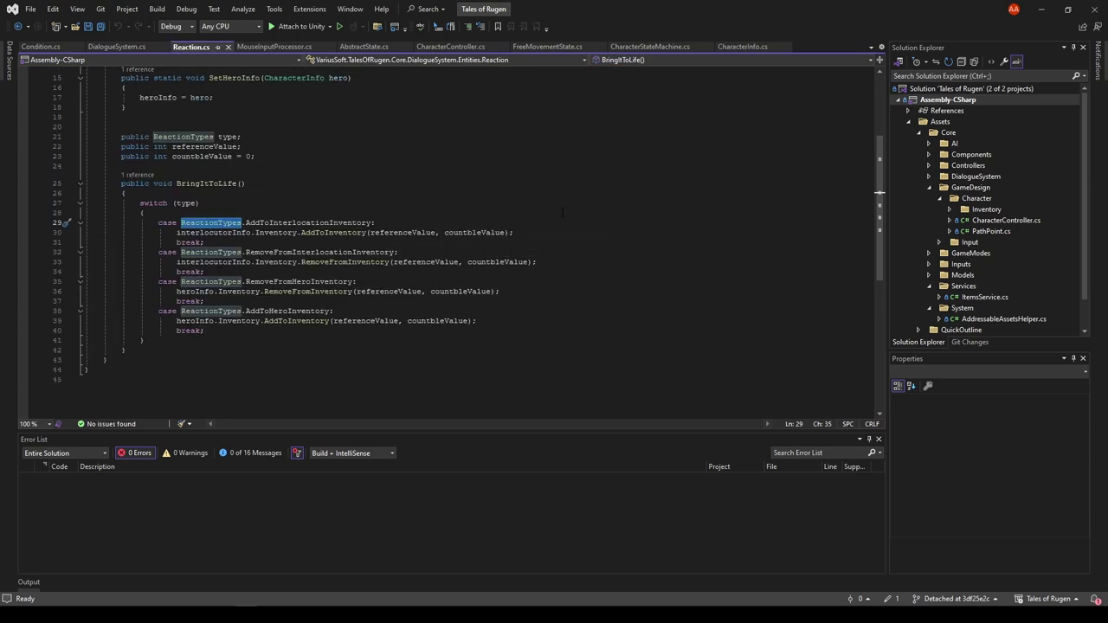
In Unity, expand SceneGlobalInterface and frame the whole DialogueBlock in the Scene view
key("alt+Tab")
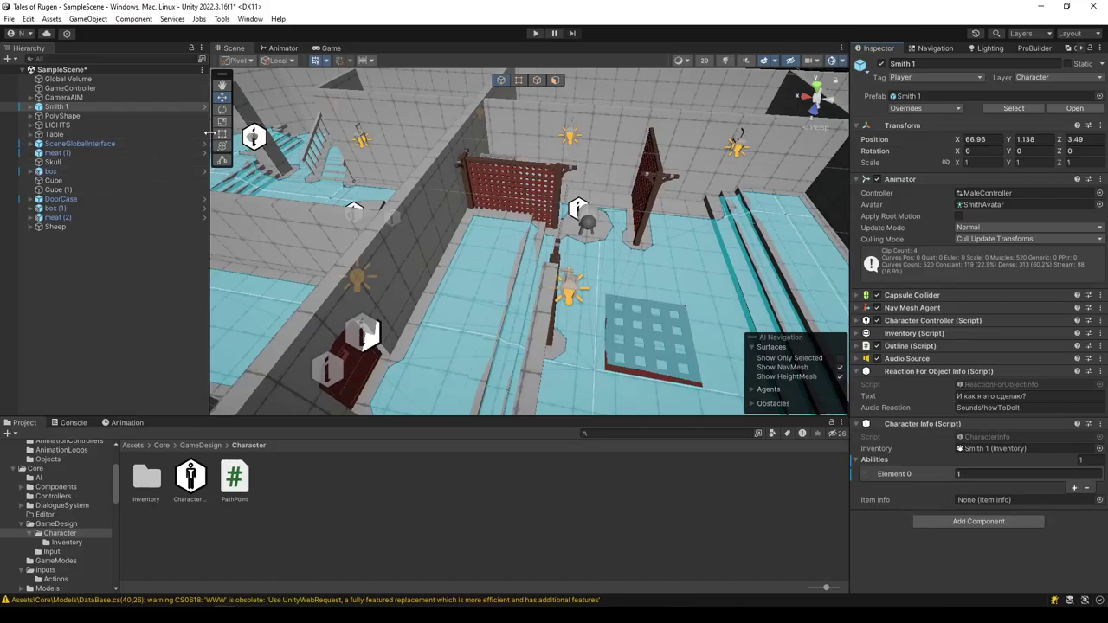
left_click(80, 143)
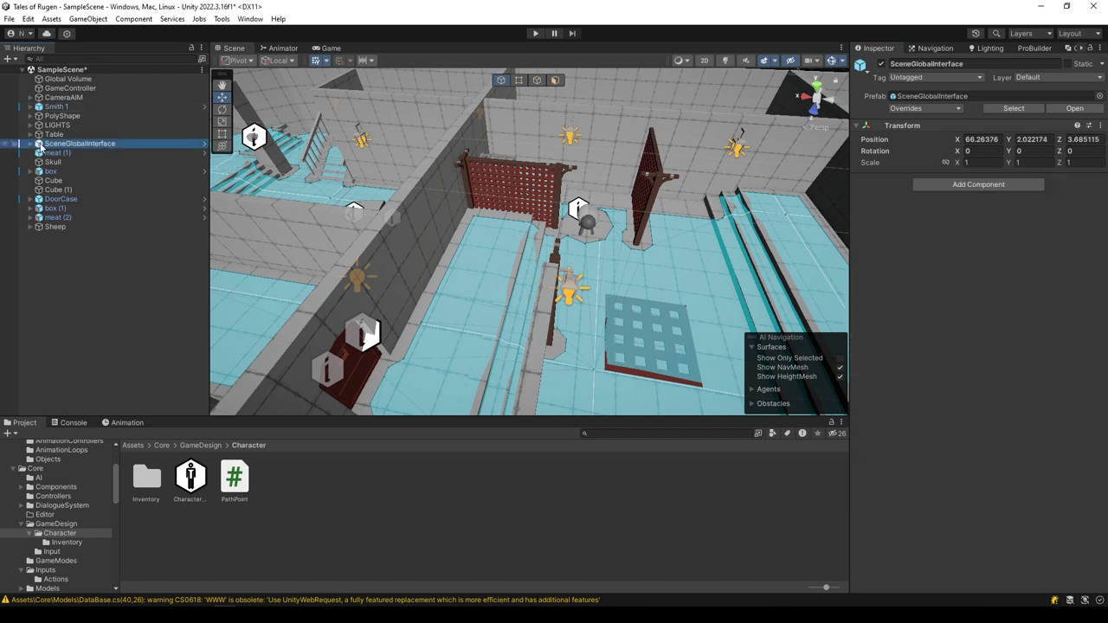
double_click(84, 190)
scroll(726, 212, "down", 1)
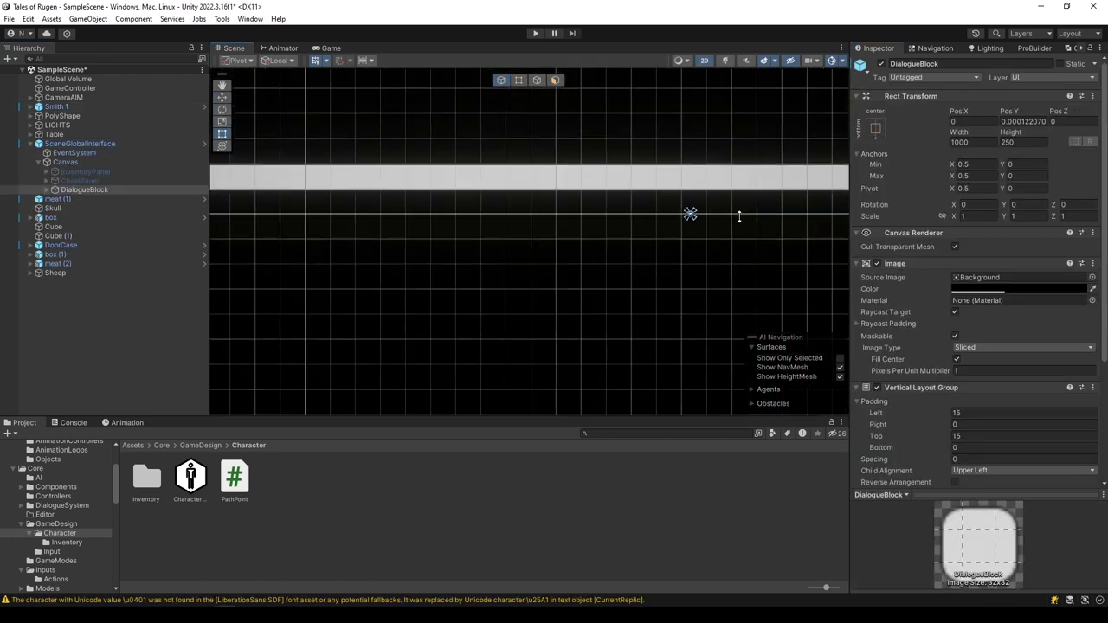
scroll(743, 220, "down", 3)
scroll(742, 219, "down", 2)
scroll(740, 221, "down", 2)
scroll(744, 259, "down", 1)
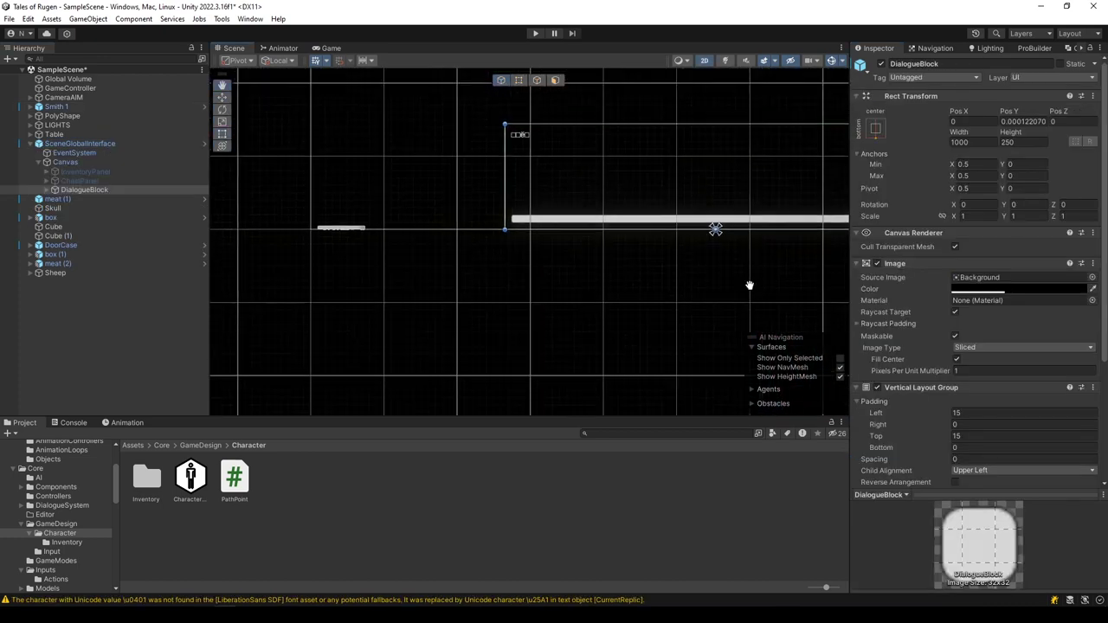
middle_click_drag(749, 285, 545, 356)
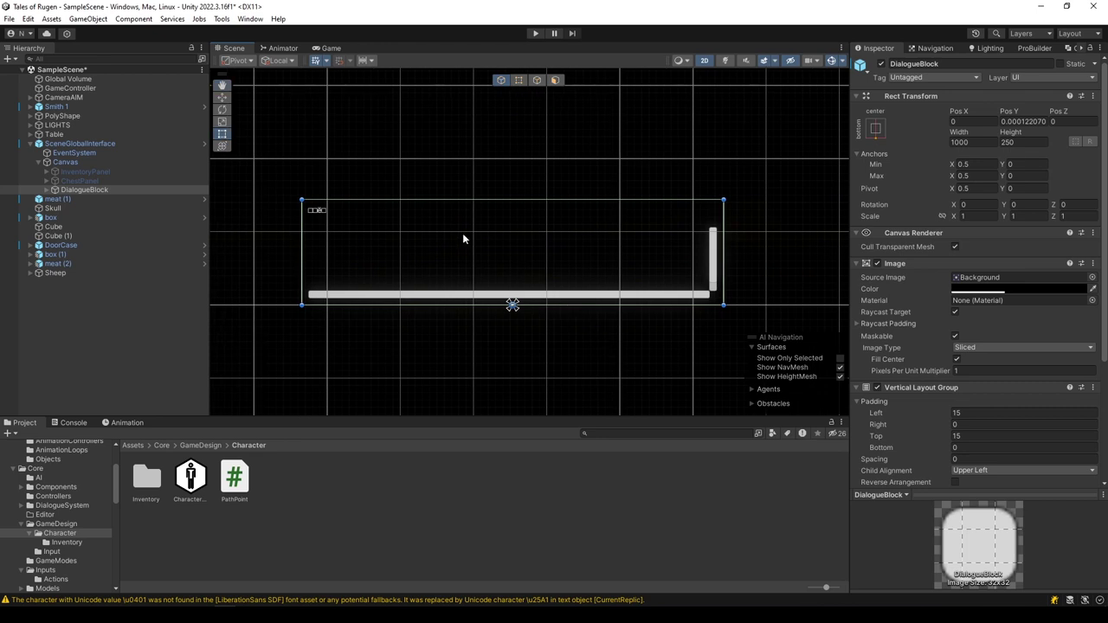
Expand DialogueBlock down to Answers > Viewport > Content, inspecting CurrentReplic, and switch the scene to 3D
left_click(47, 189)
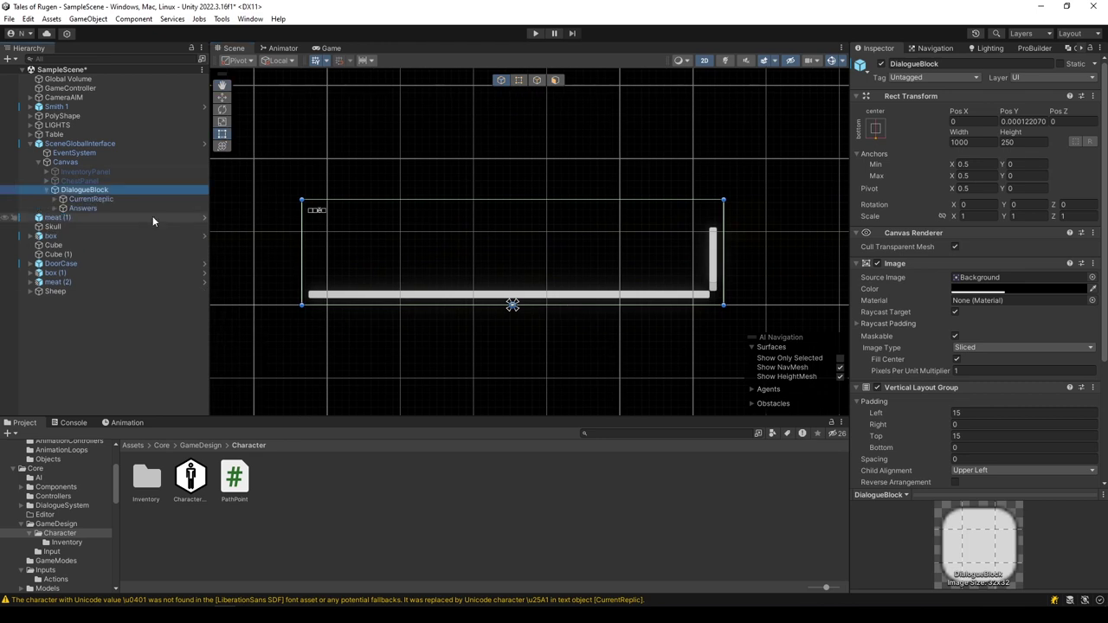
left_click(107, 199)
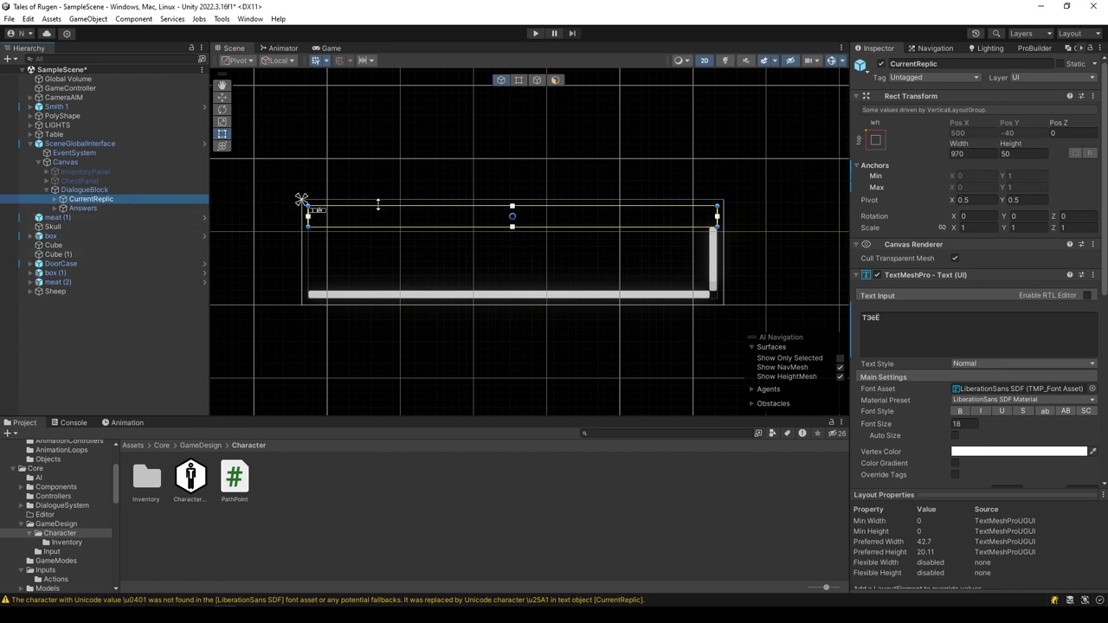
left_click(98, 209)
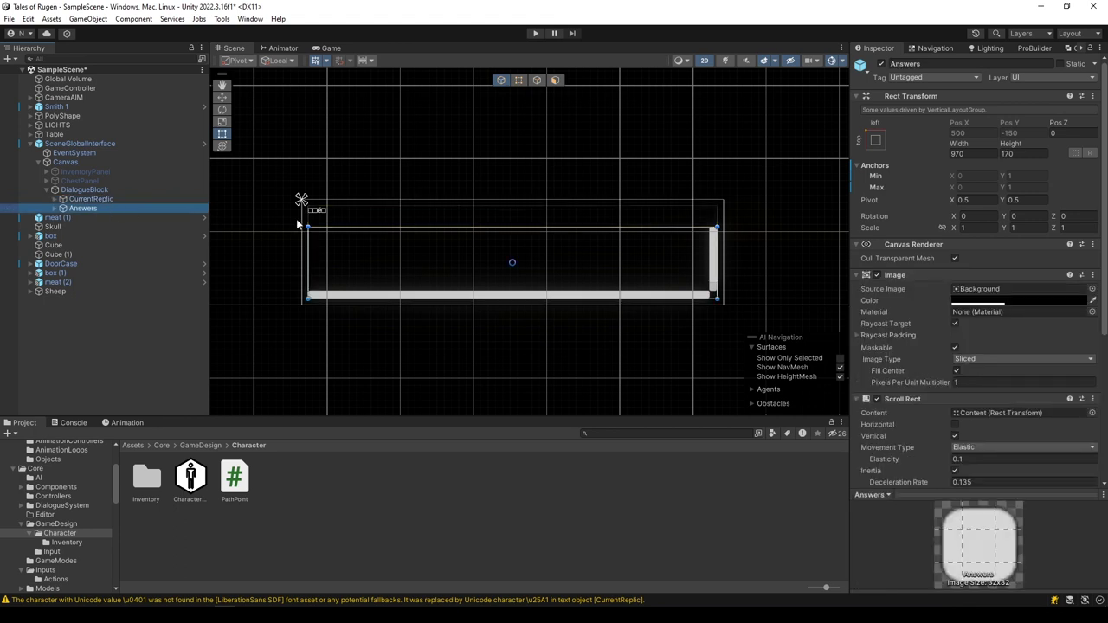
left_click(54, 210)
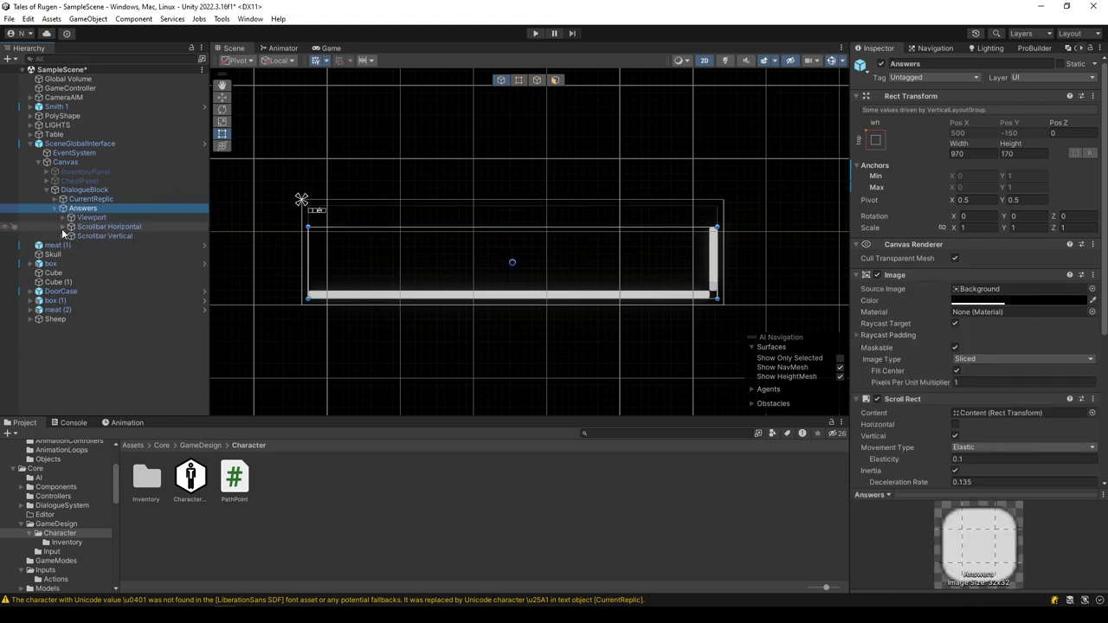
left_click(63, 217)
left_click(102, 227)
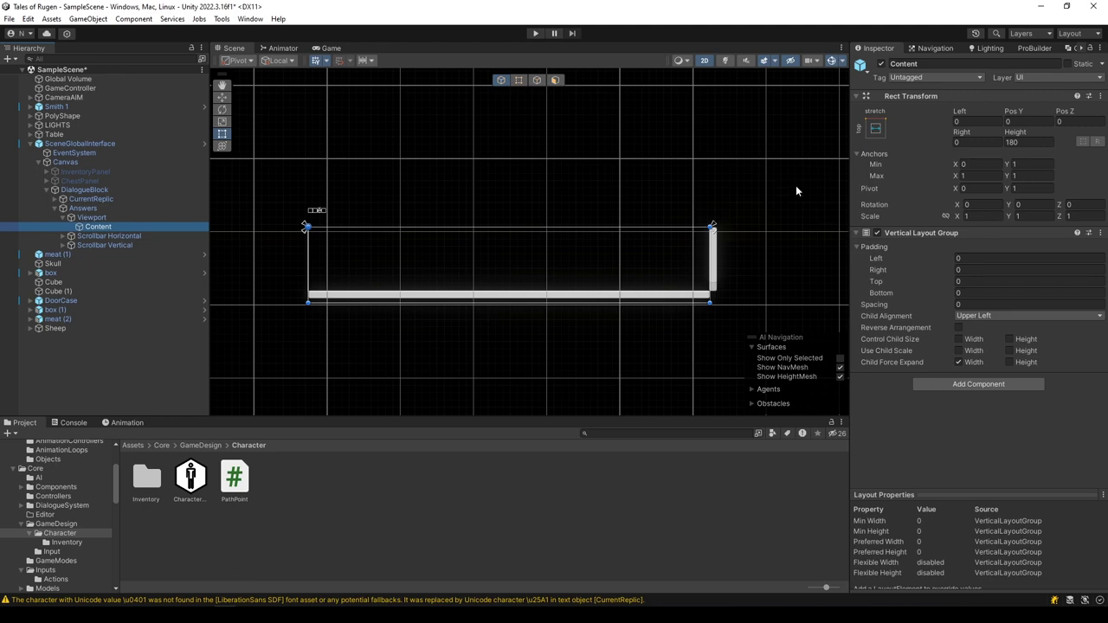
left_click(703, 60)
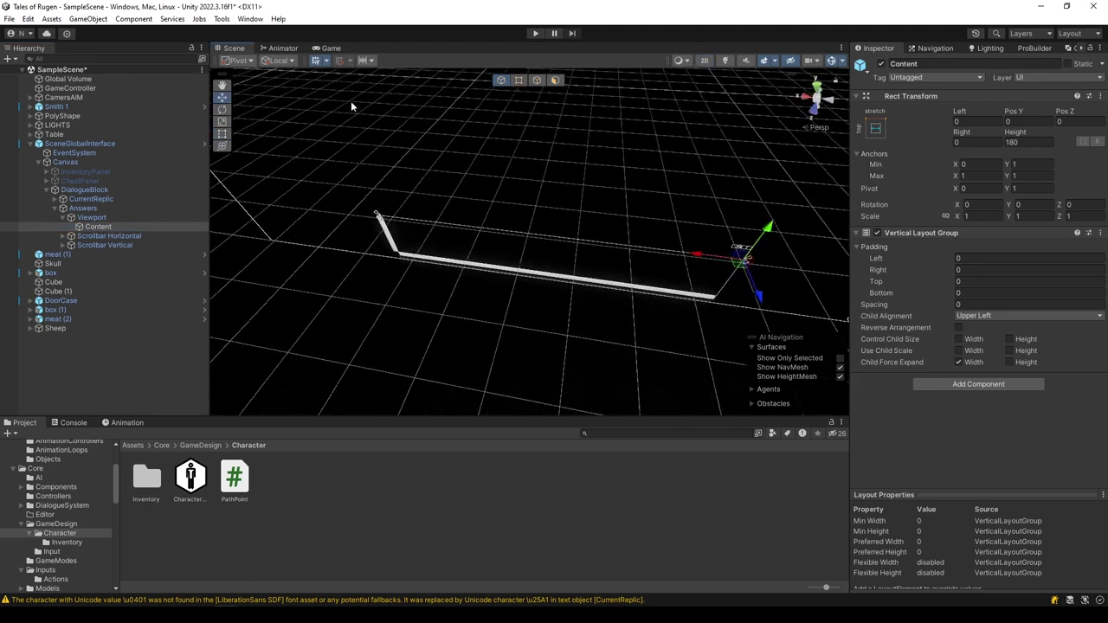
Frame the Smith 1 character, then zoom out and orbit for a wide view of the level
double_click(56, 106)
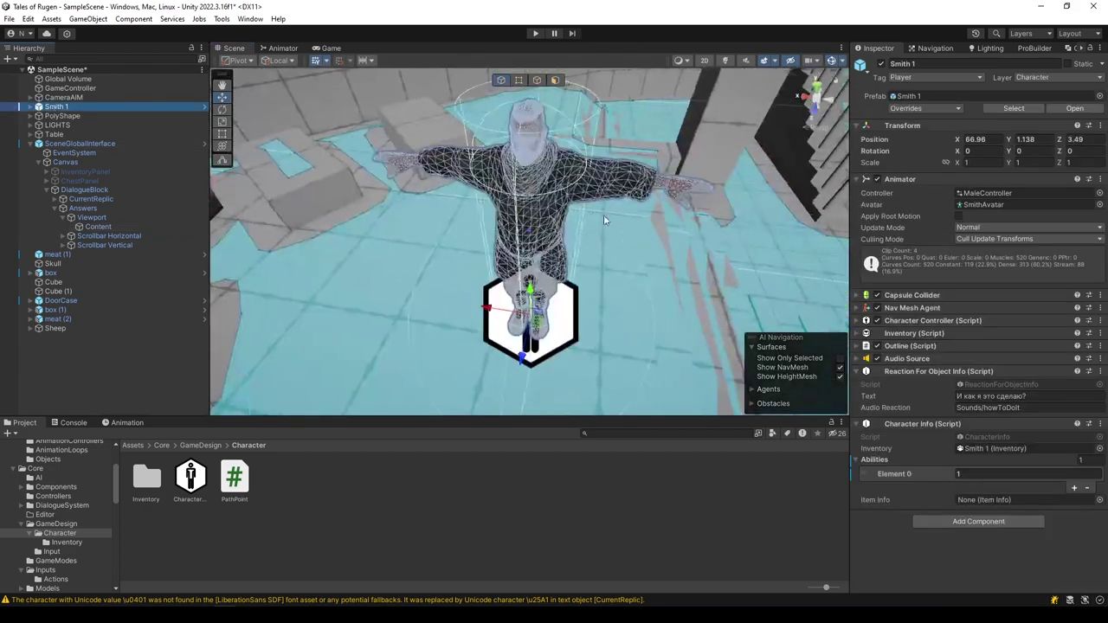
scroll(616, 231, "down", 3)
scroll(627, 239, "down", 3)
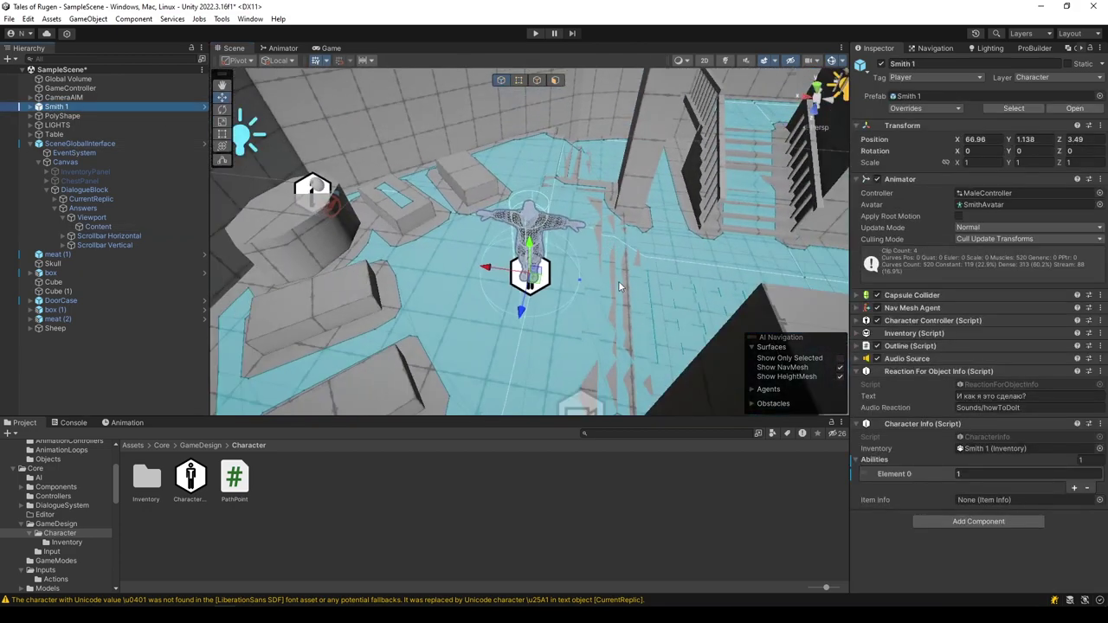
left_click_drag(619, 287, 475, 283, "alt")
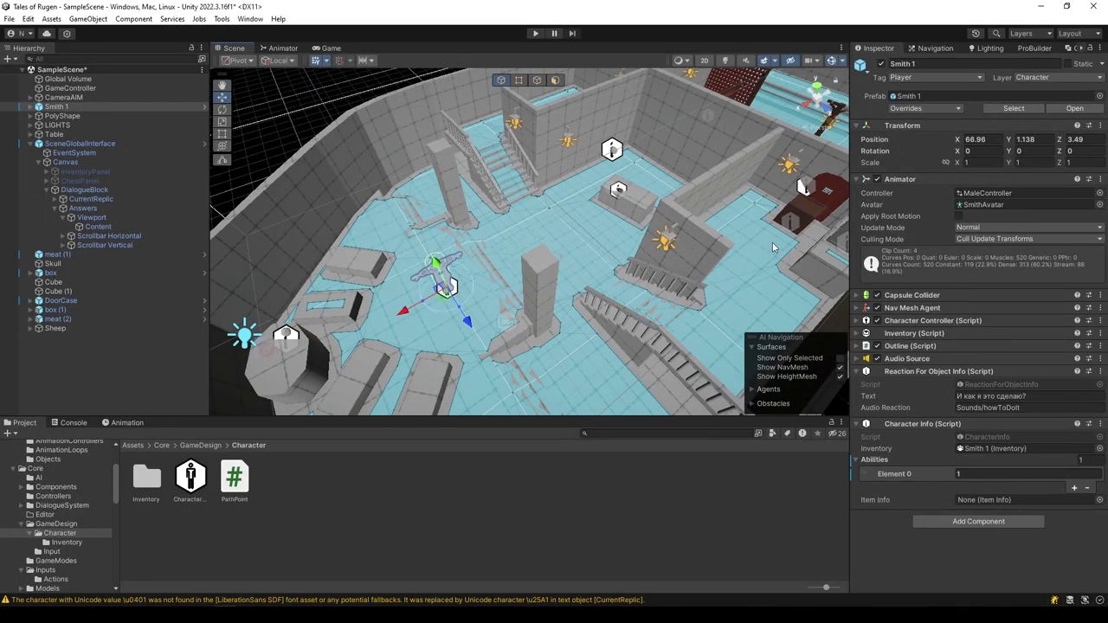
left_click_drag(691, 251, 599, 251, "alt")
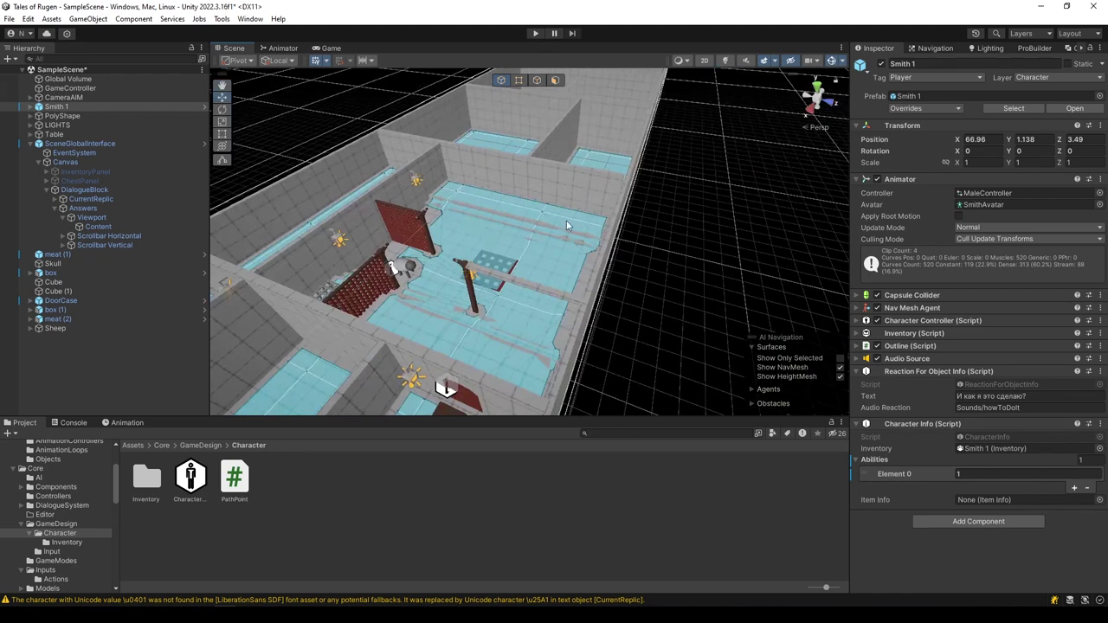